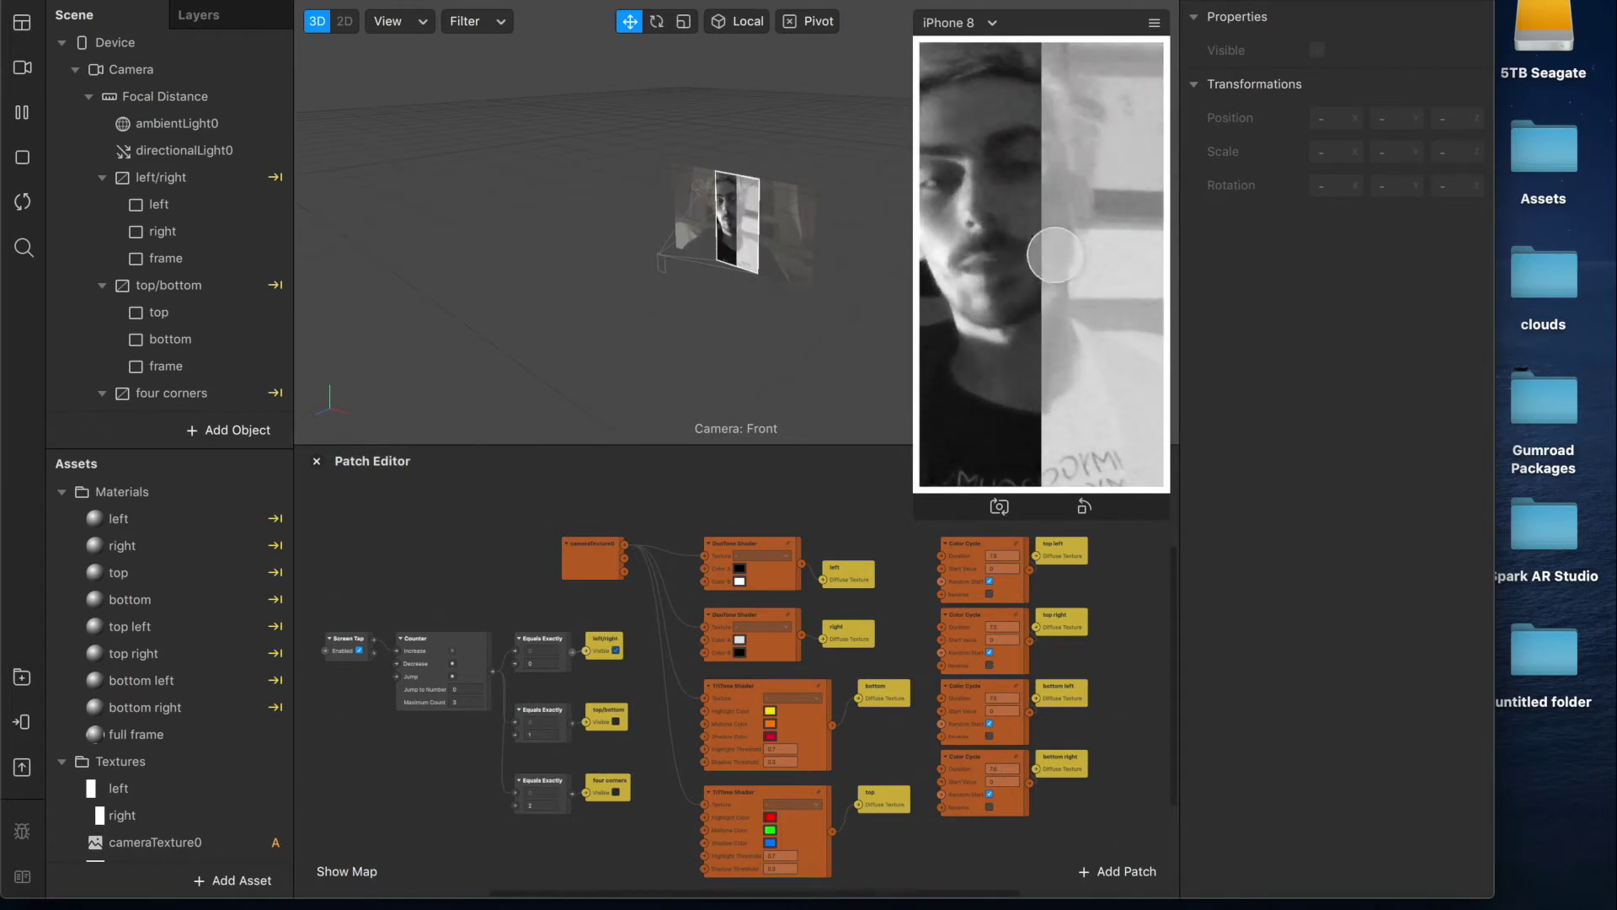
- Tap the preview through each split and back to the grey left/right split
click(1055, 282)
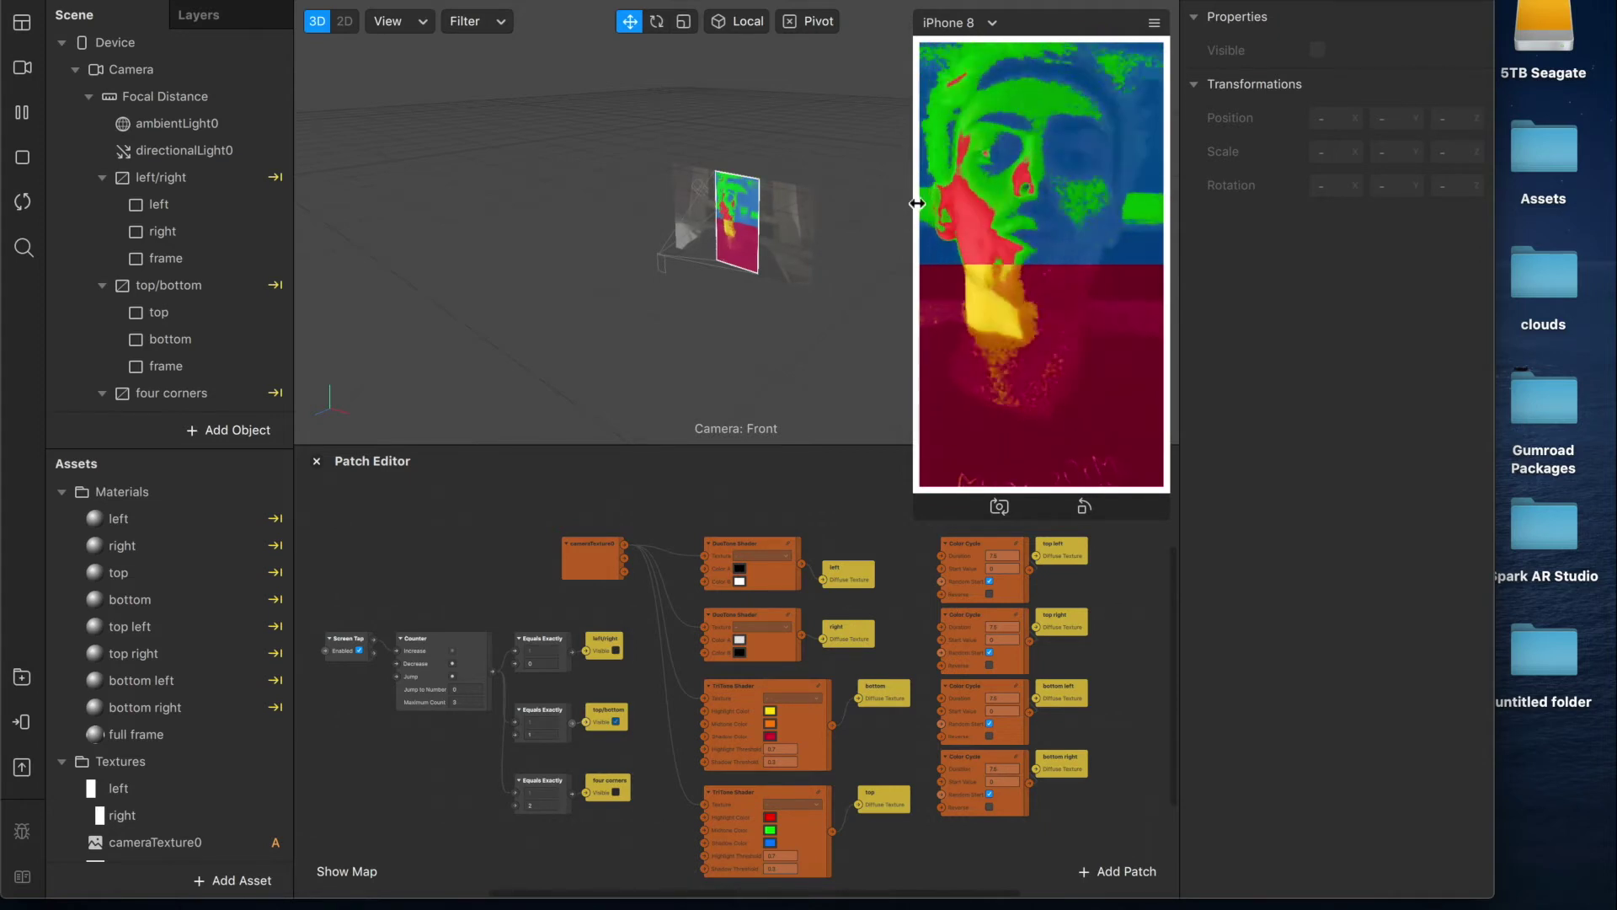
click(1022, 224)
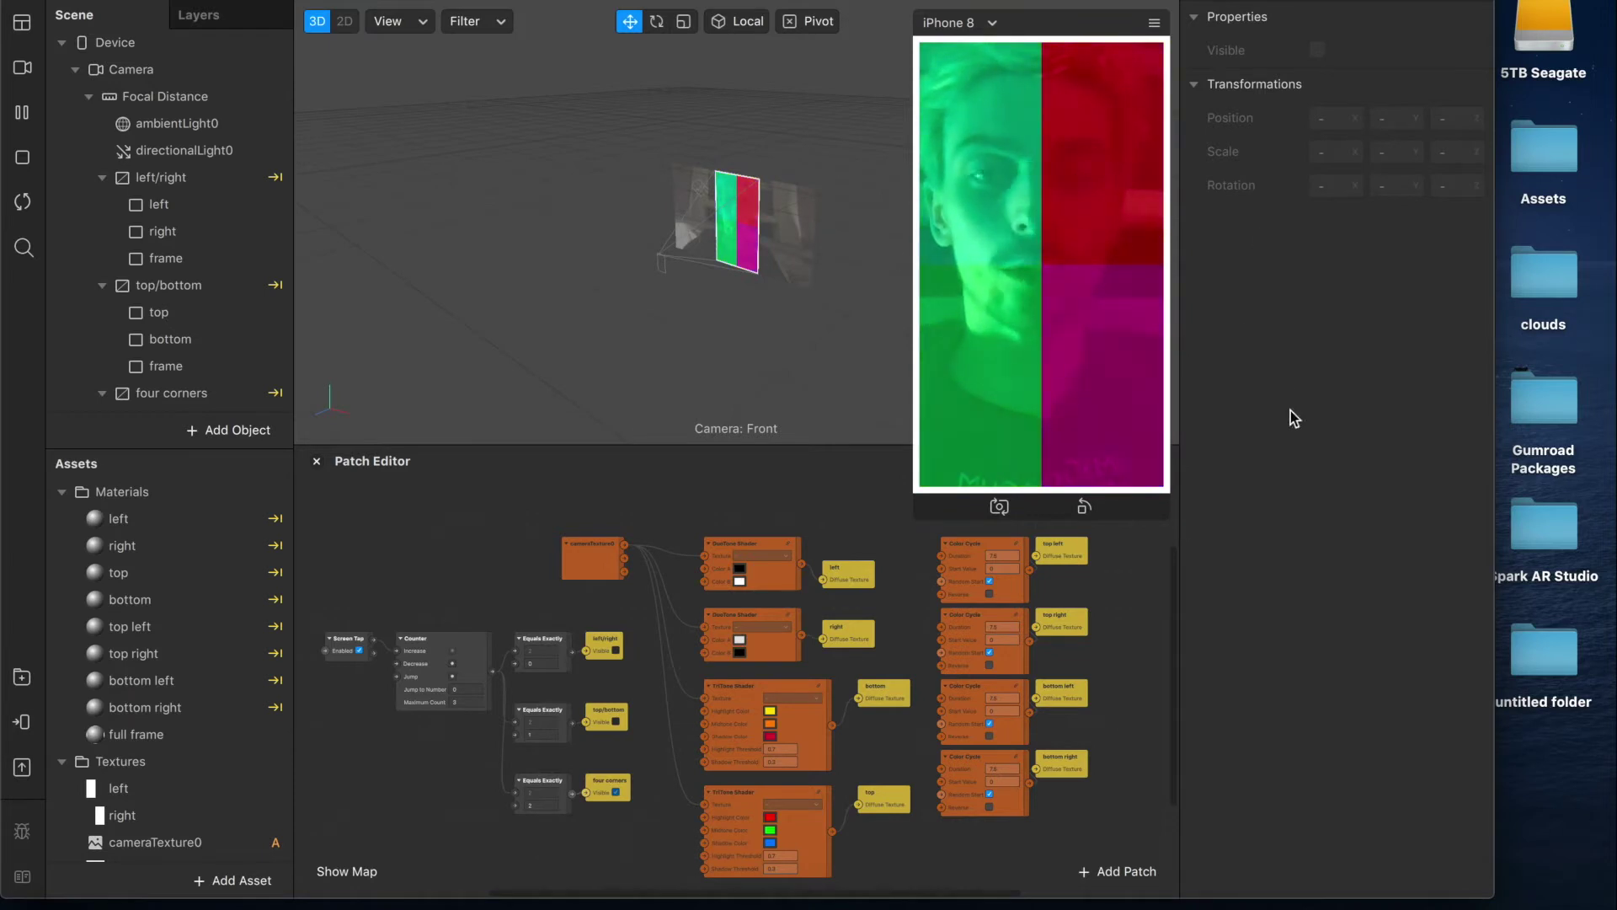
click(922, 404)
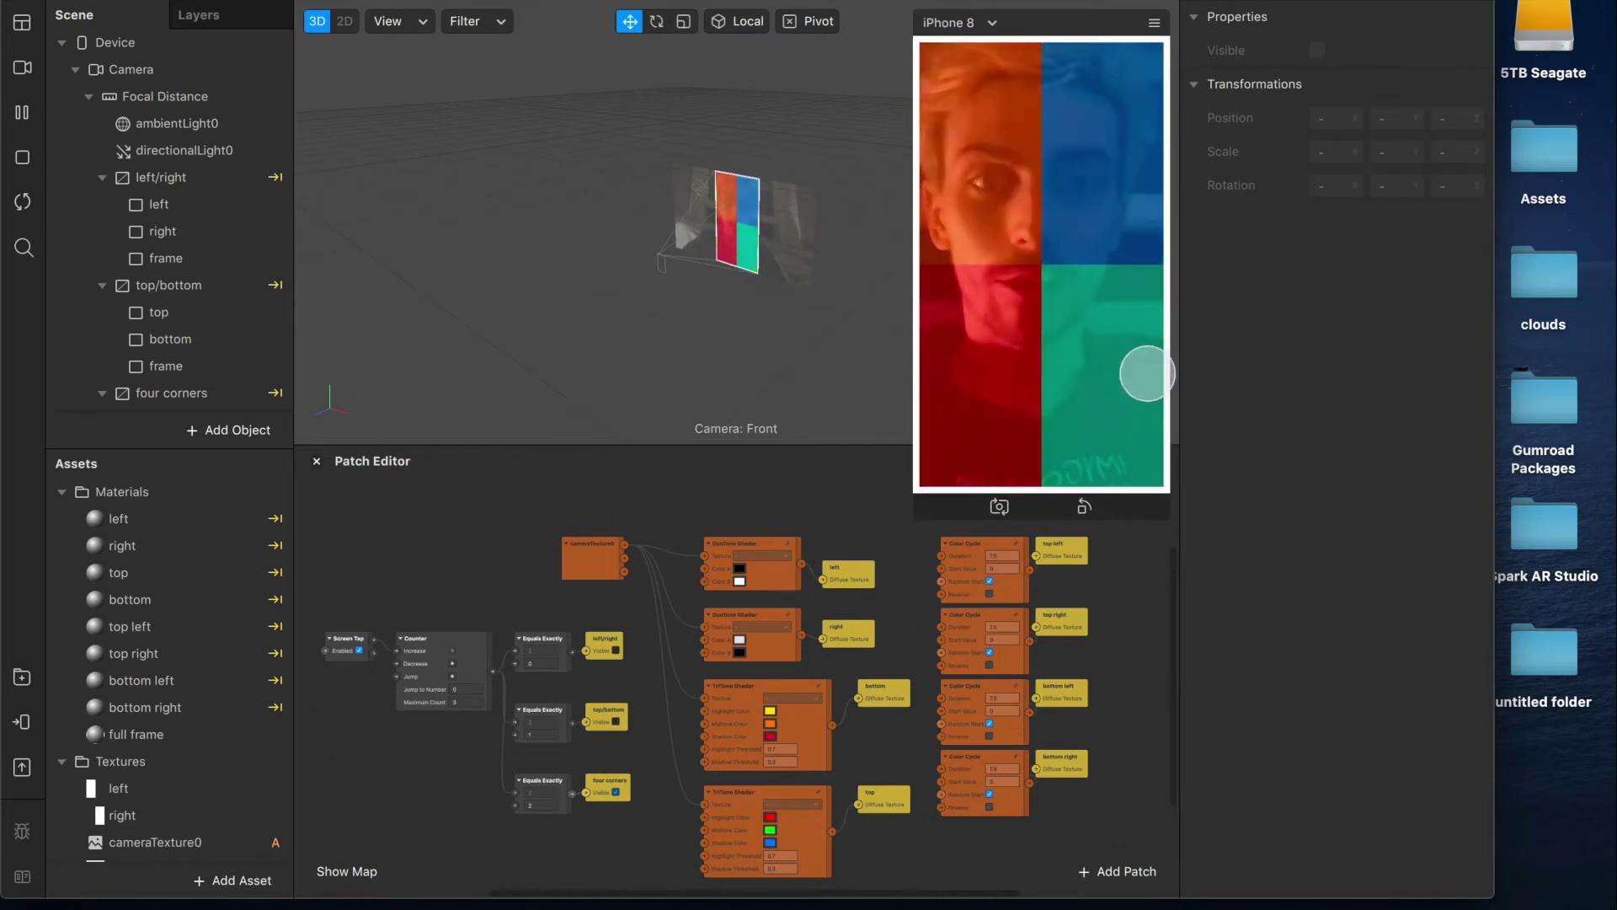
click(1148, 368)
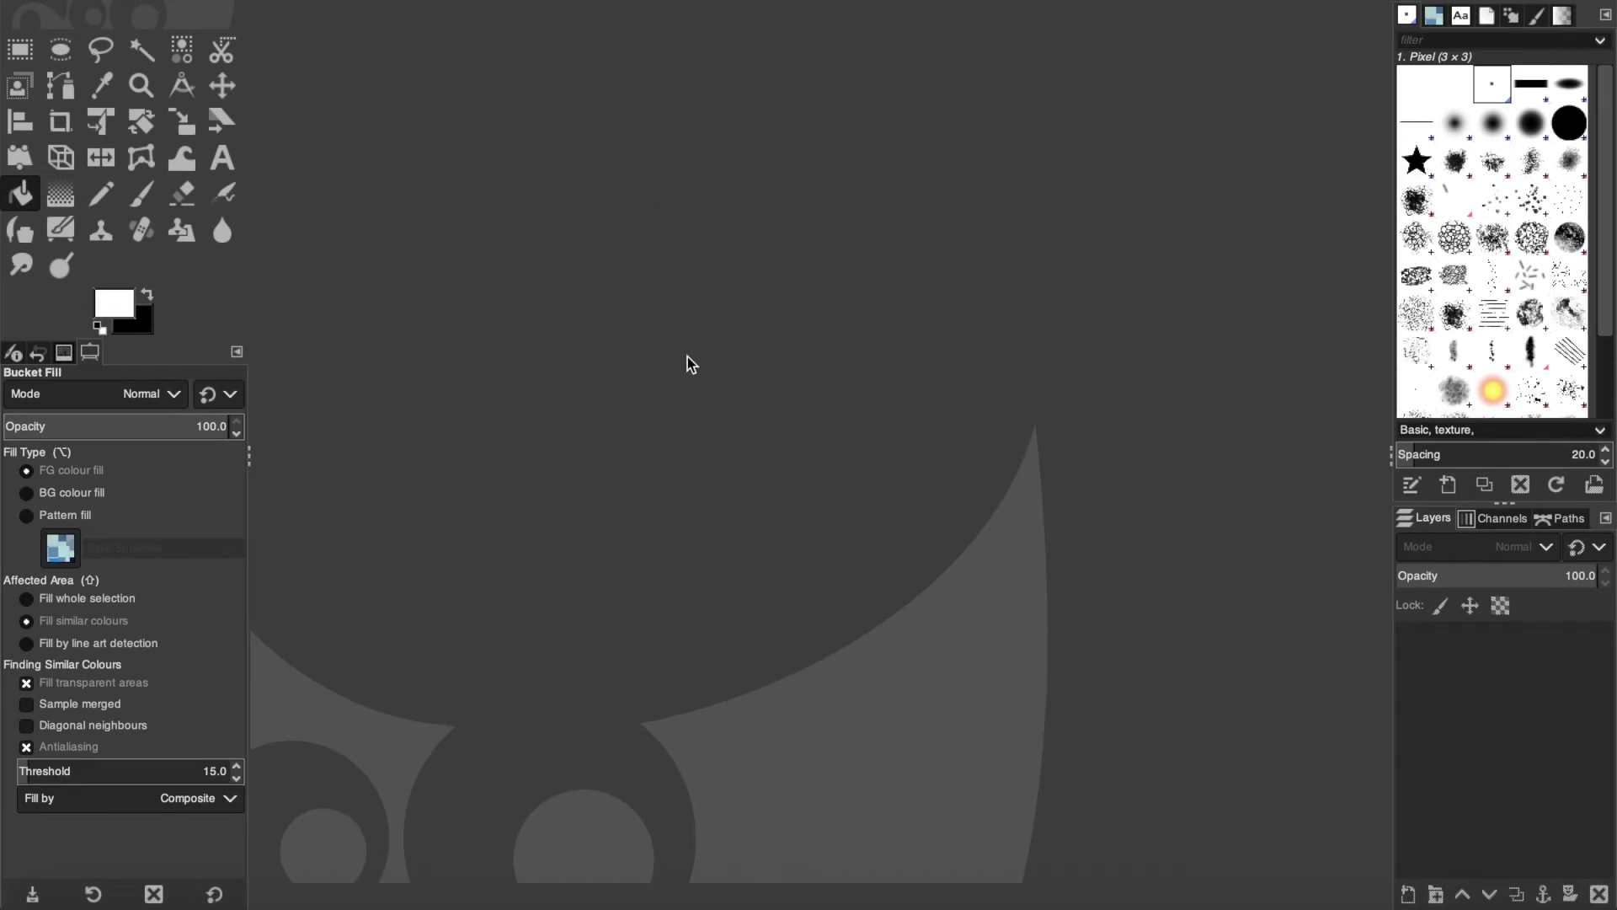
- Create a new 1080 × 1920 px image and begin adding a layer
key(super+n)
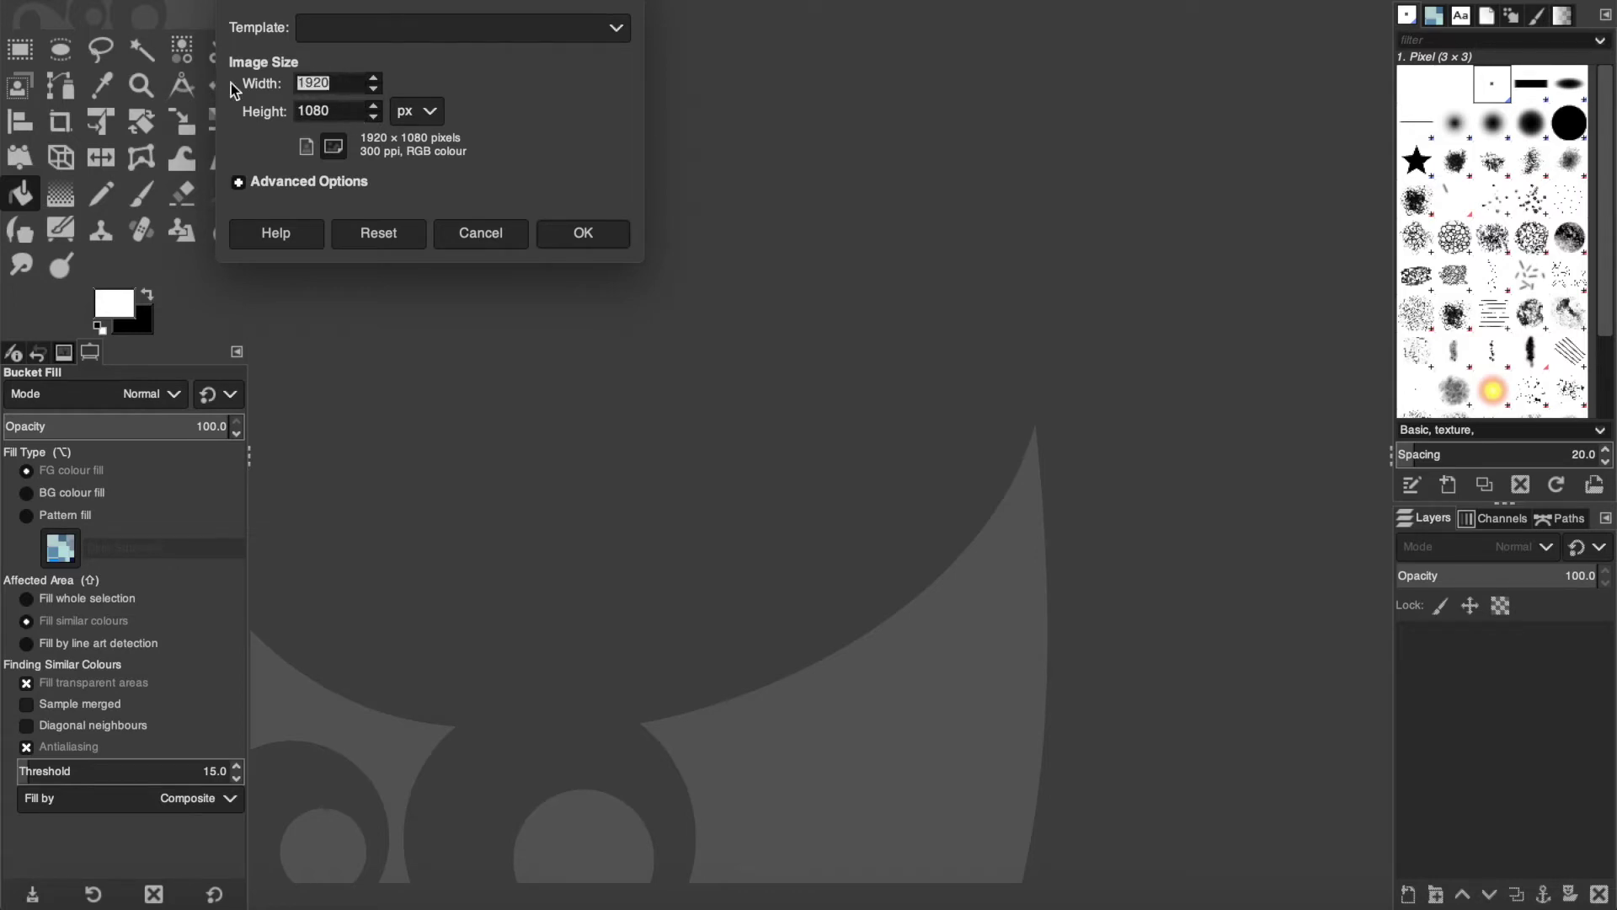
text(1080)
key(Tab)
text(1920)
key(Return)
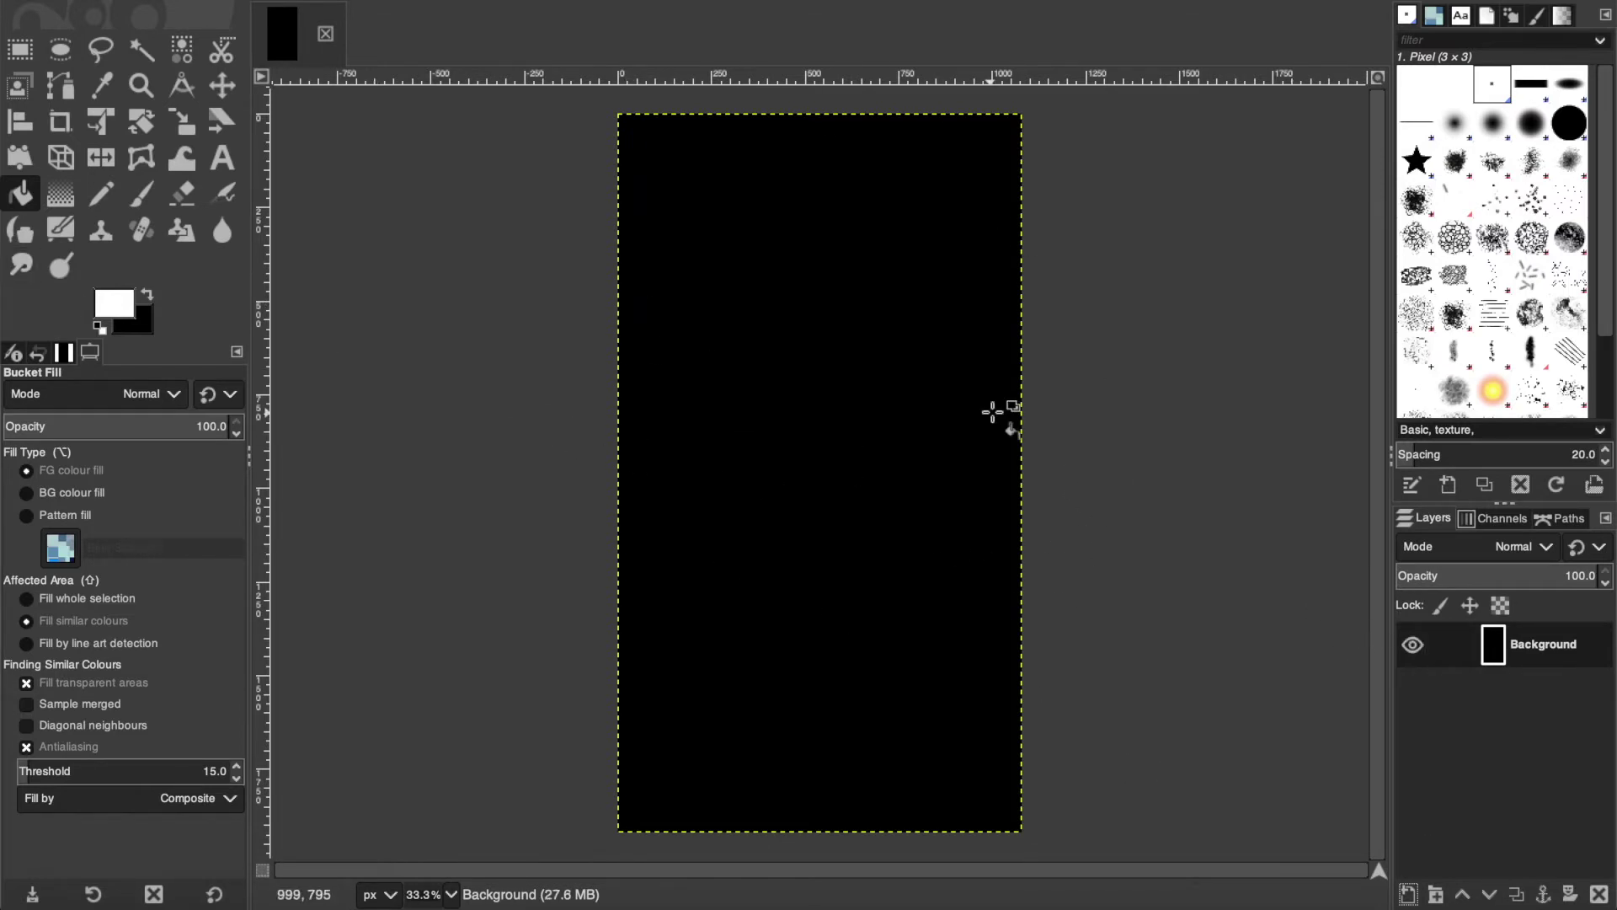
click(1407, 890)
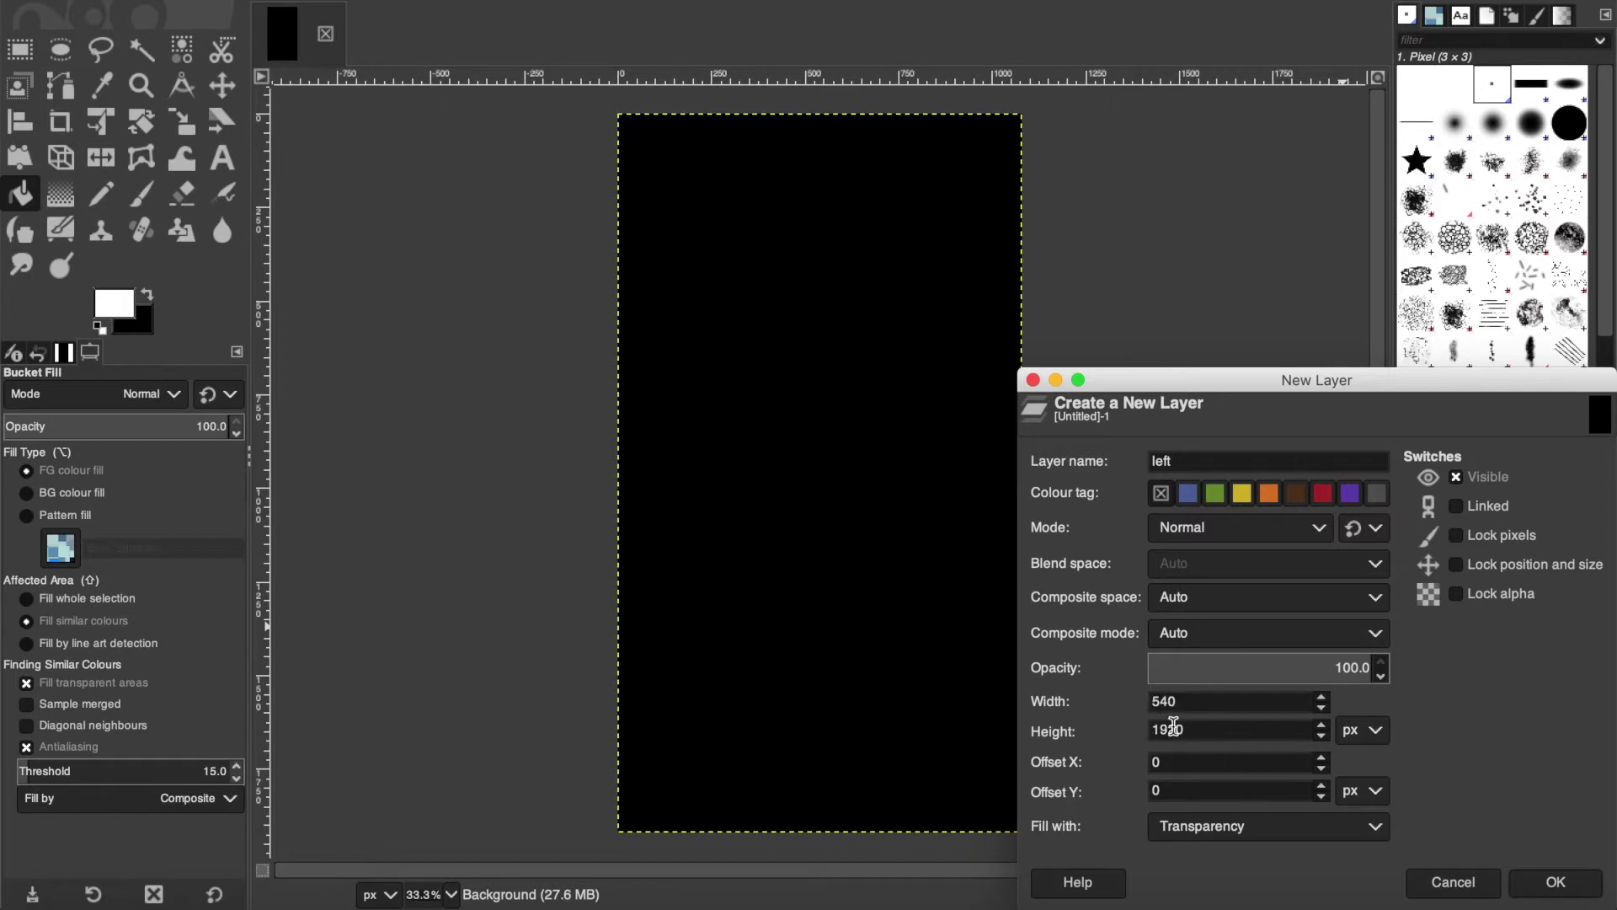
- Fill the 540 px left layer white and duplicate it as a layer named right
click(1556, 882)
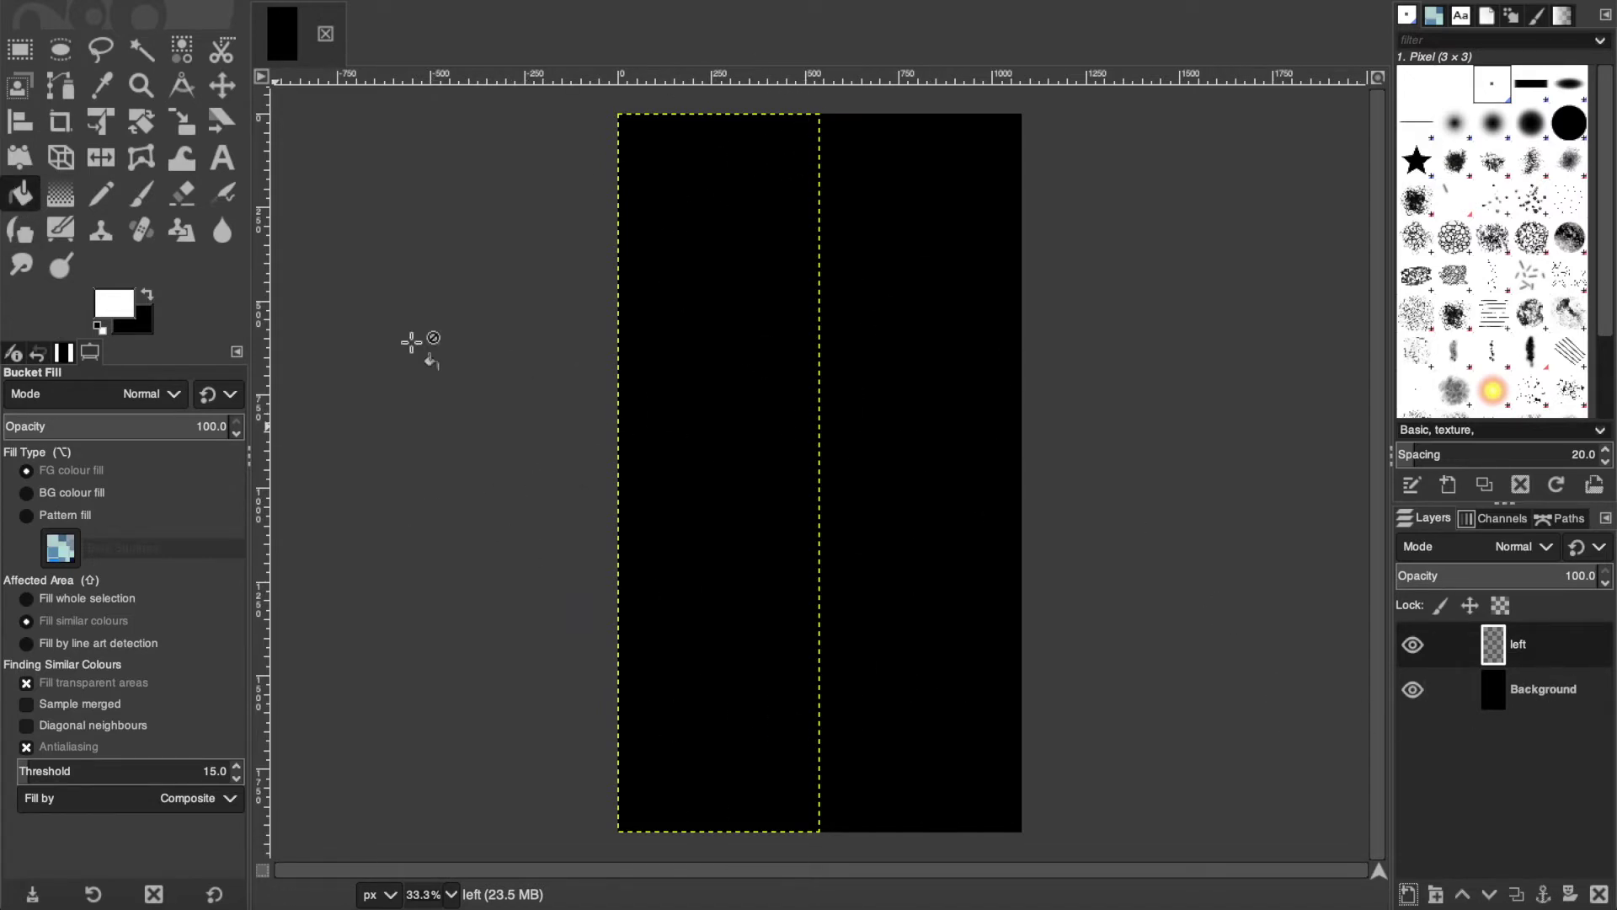
click(662, 281)
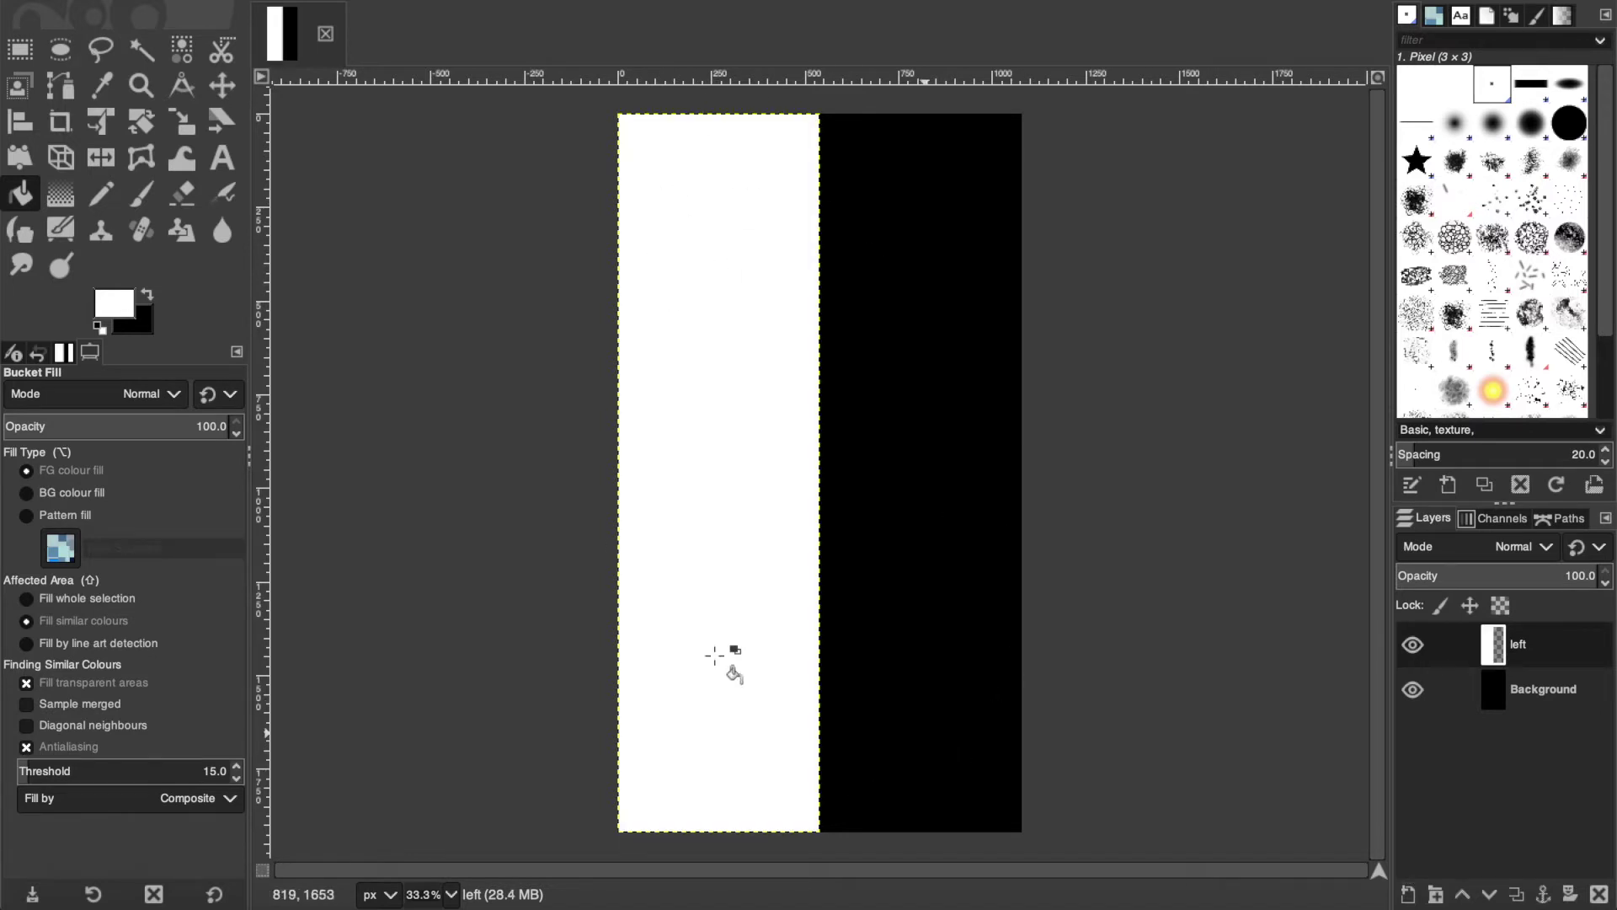
right_click(1496, 648)
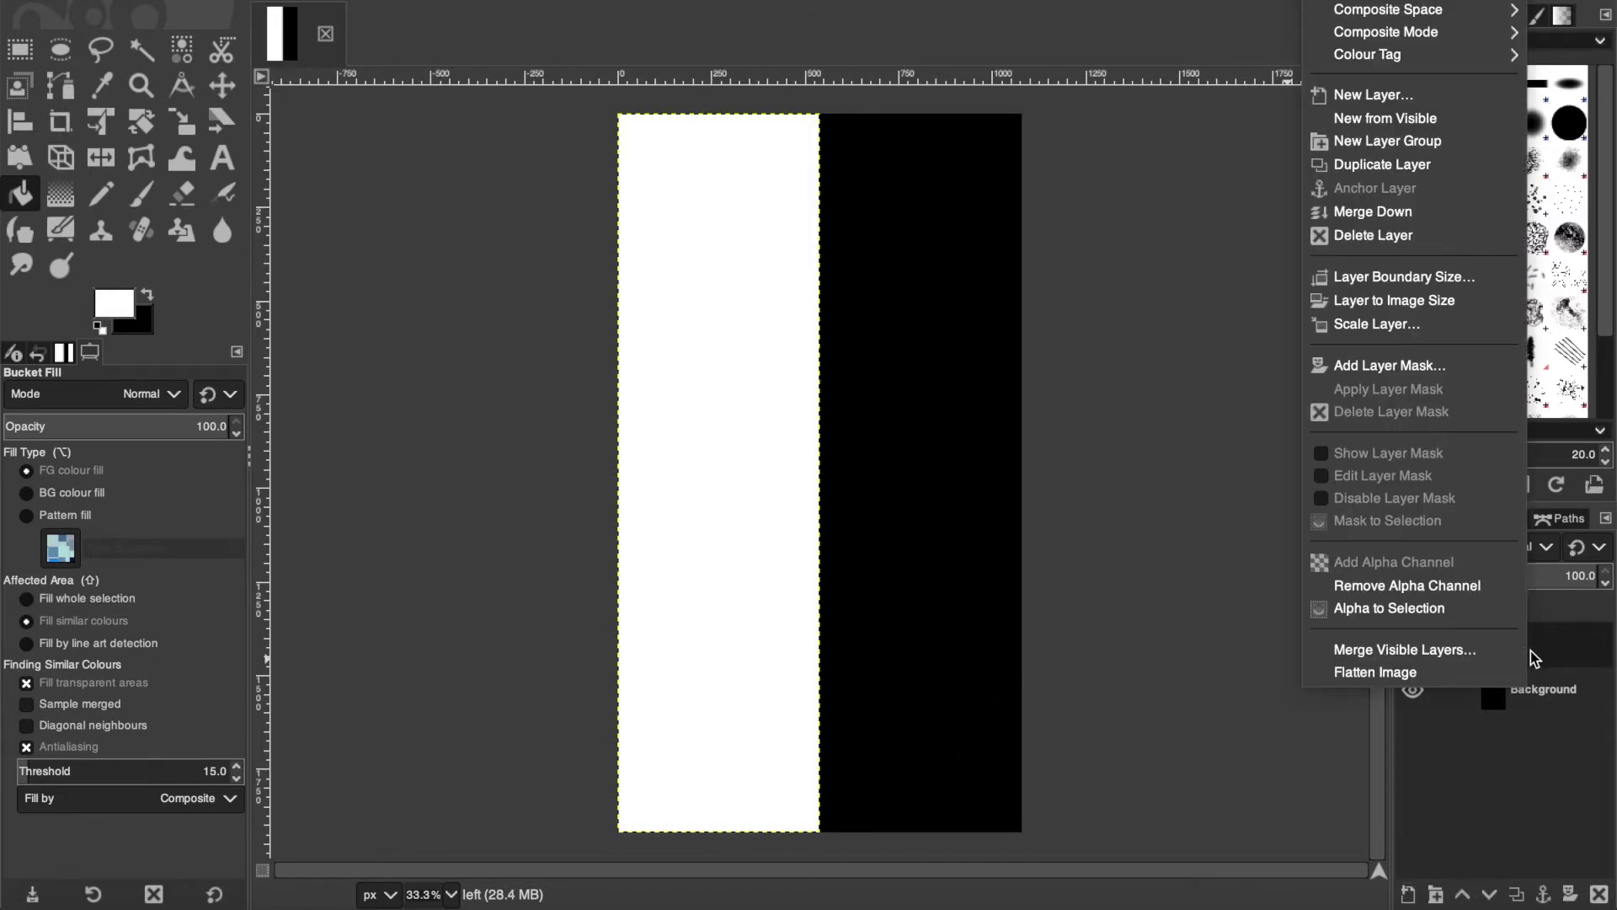
click(1400, 169)
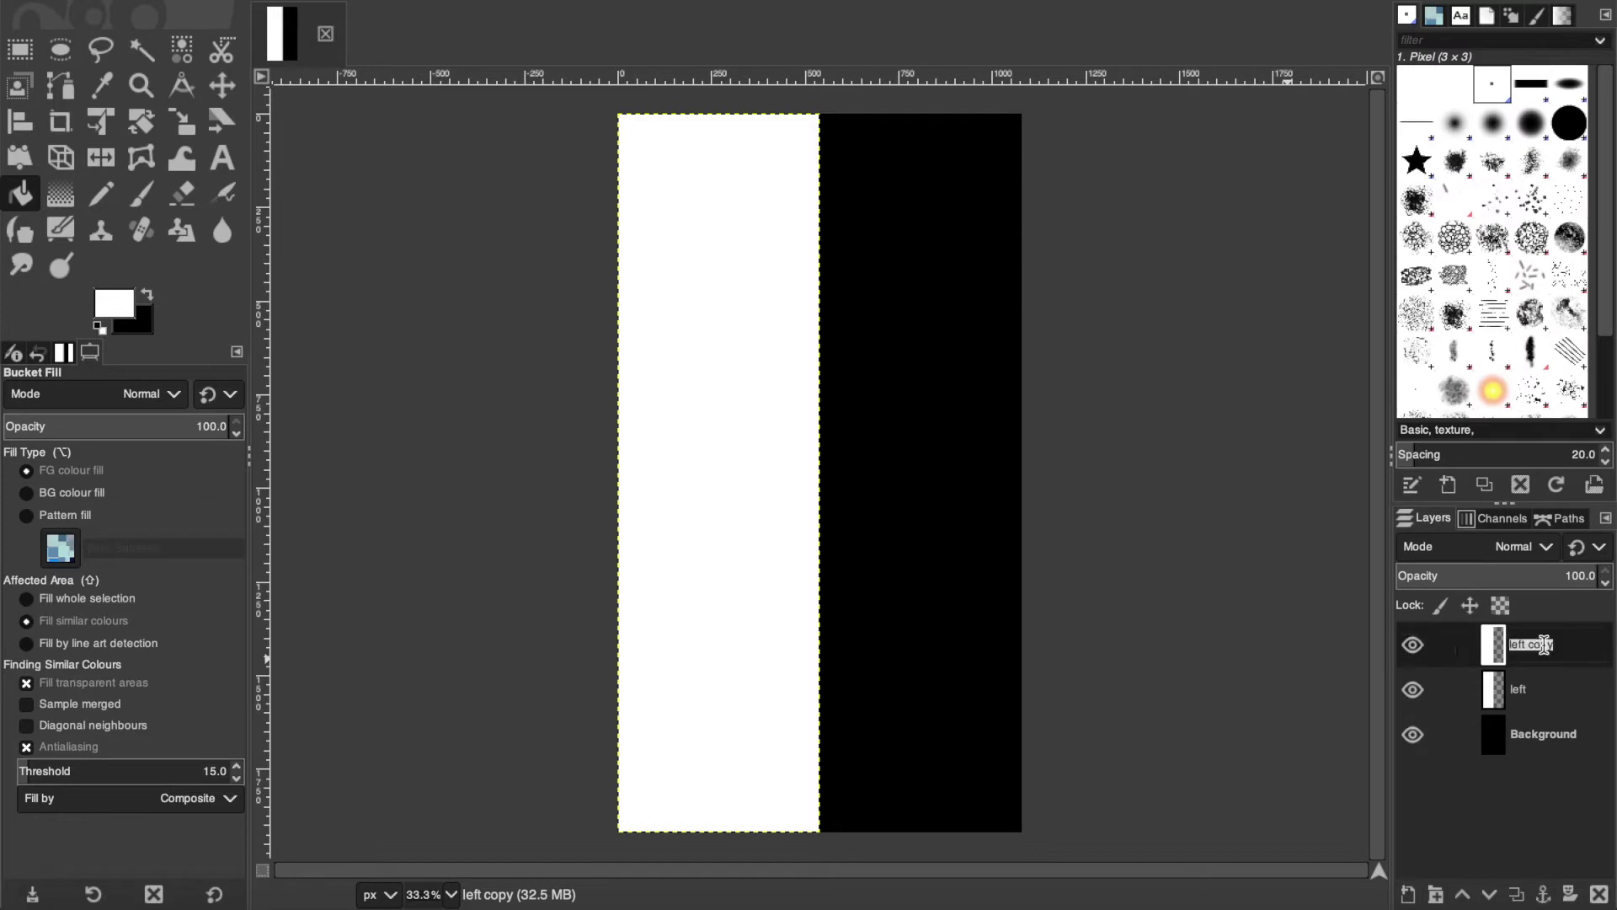
text(ght)
key(Return)
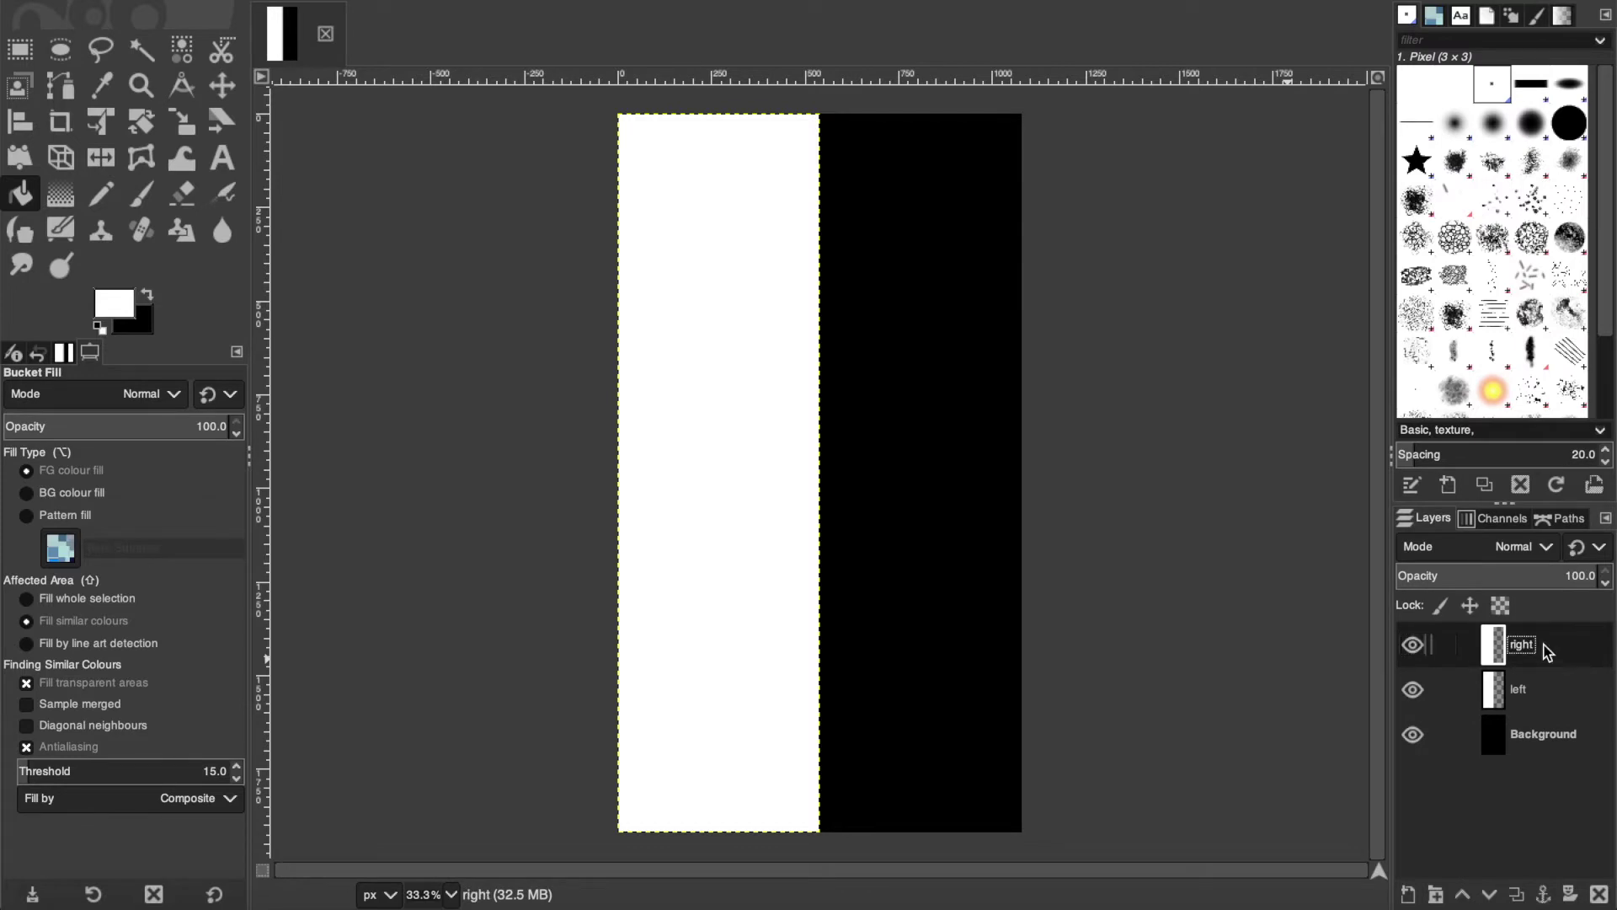
- Align the right layer's white strip to the Background's right edge
click(20, 123)
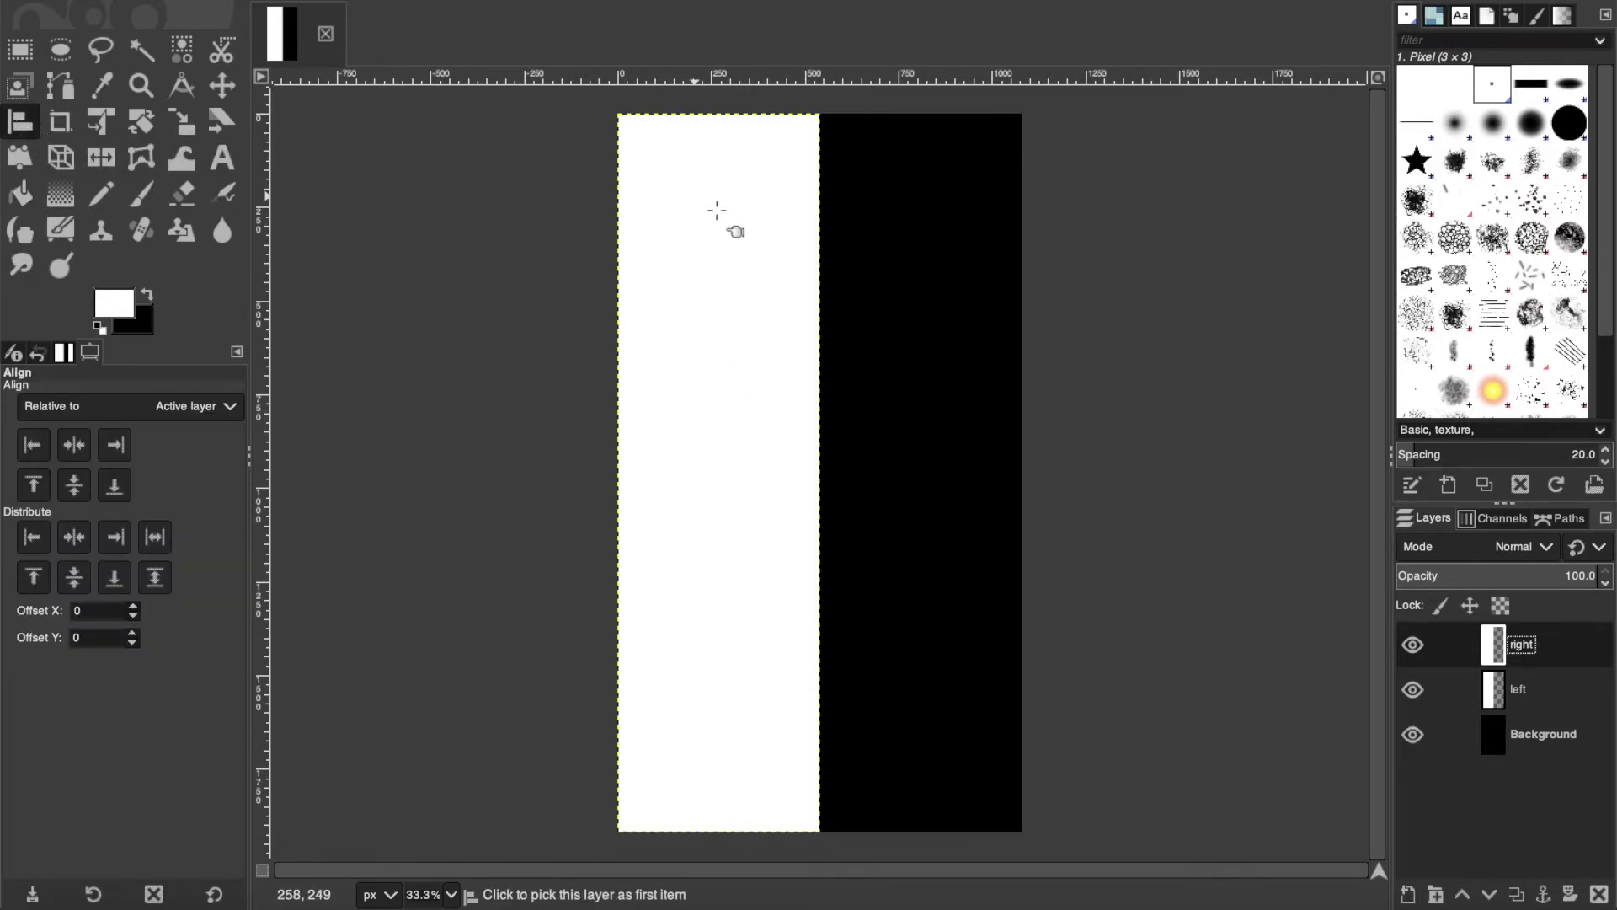
click(743, 380)
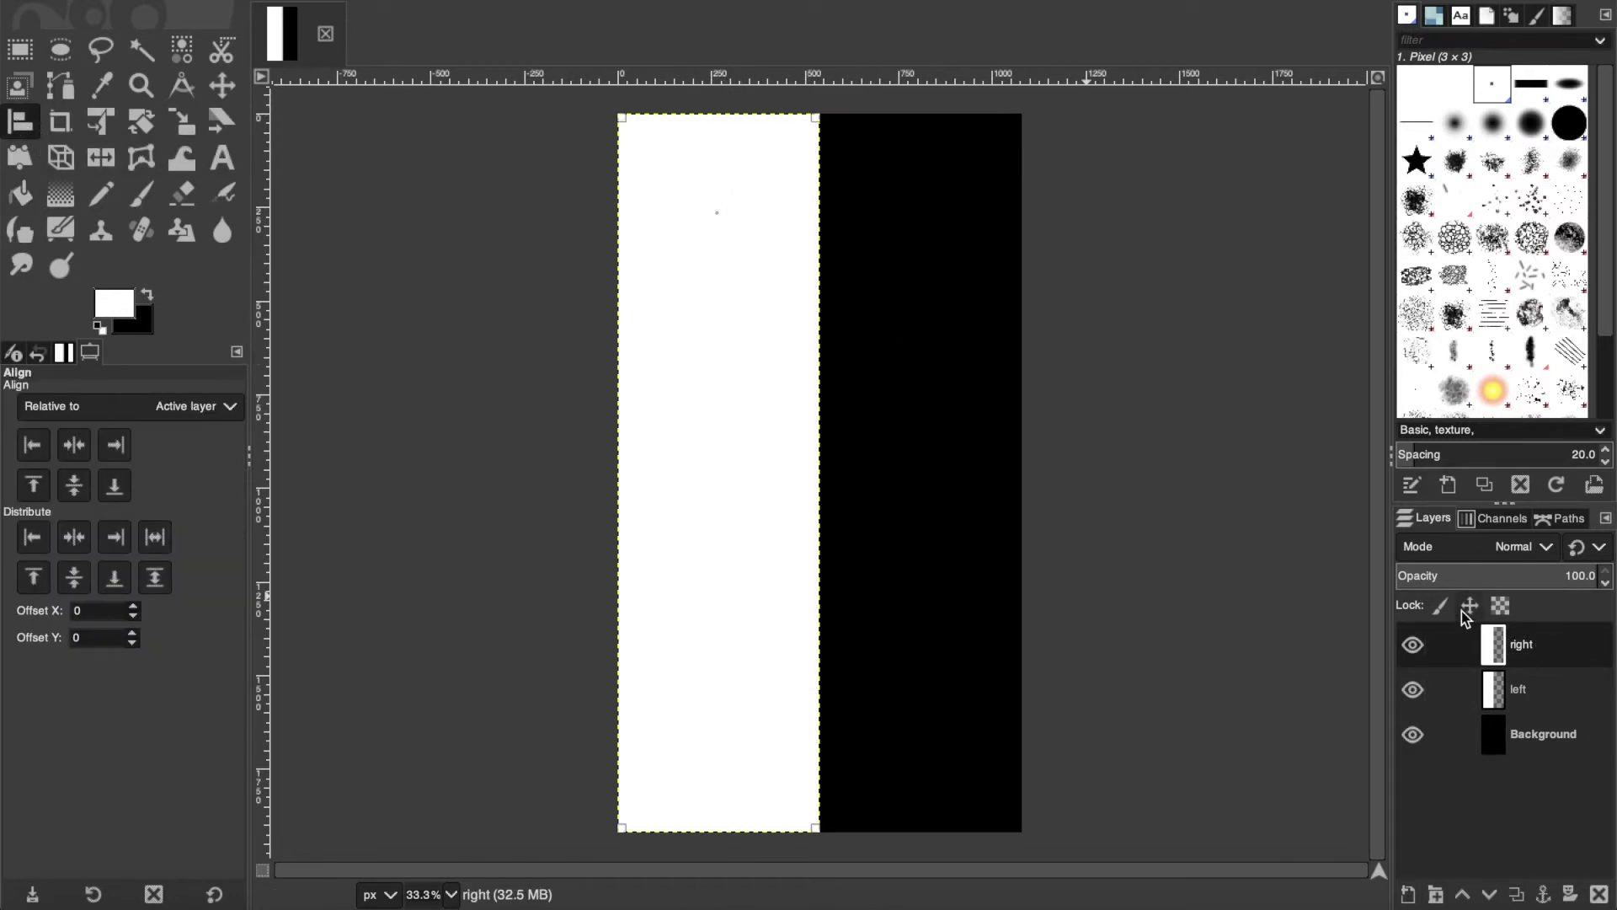
click(1541, 744)
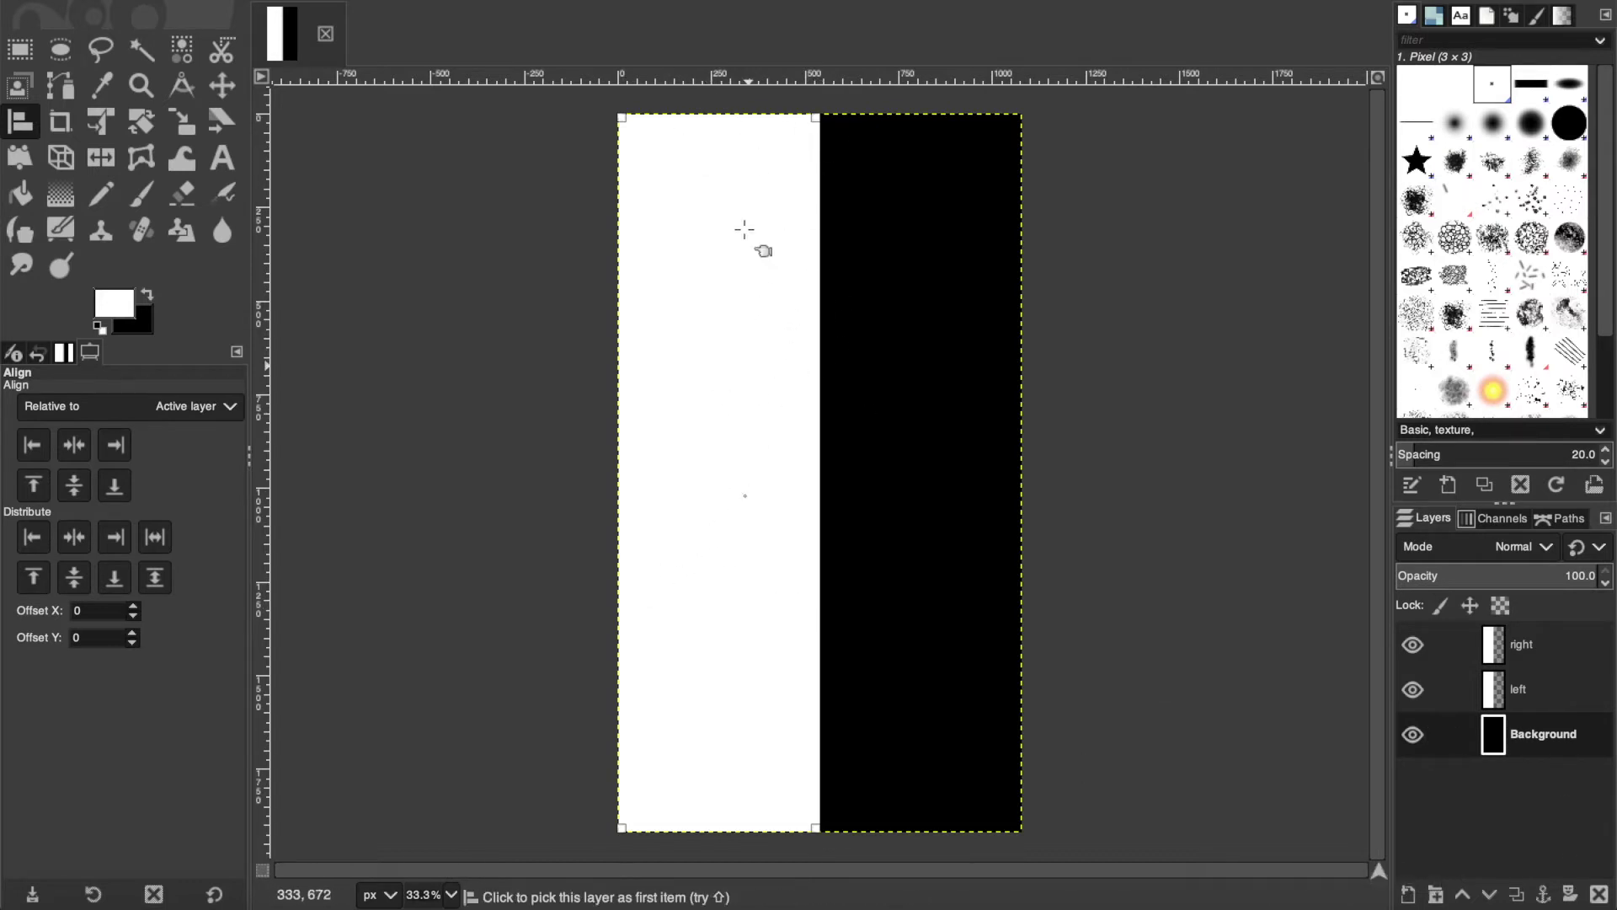
click(118, 549)
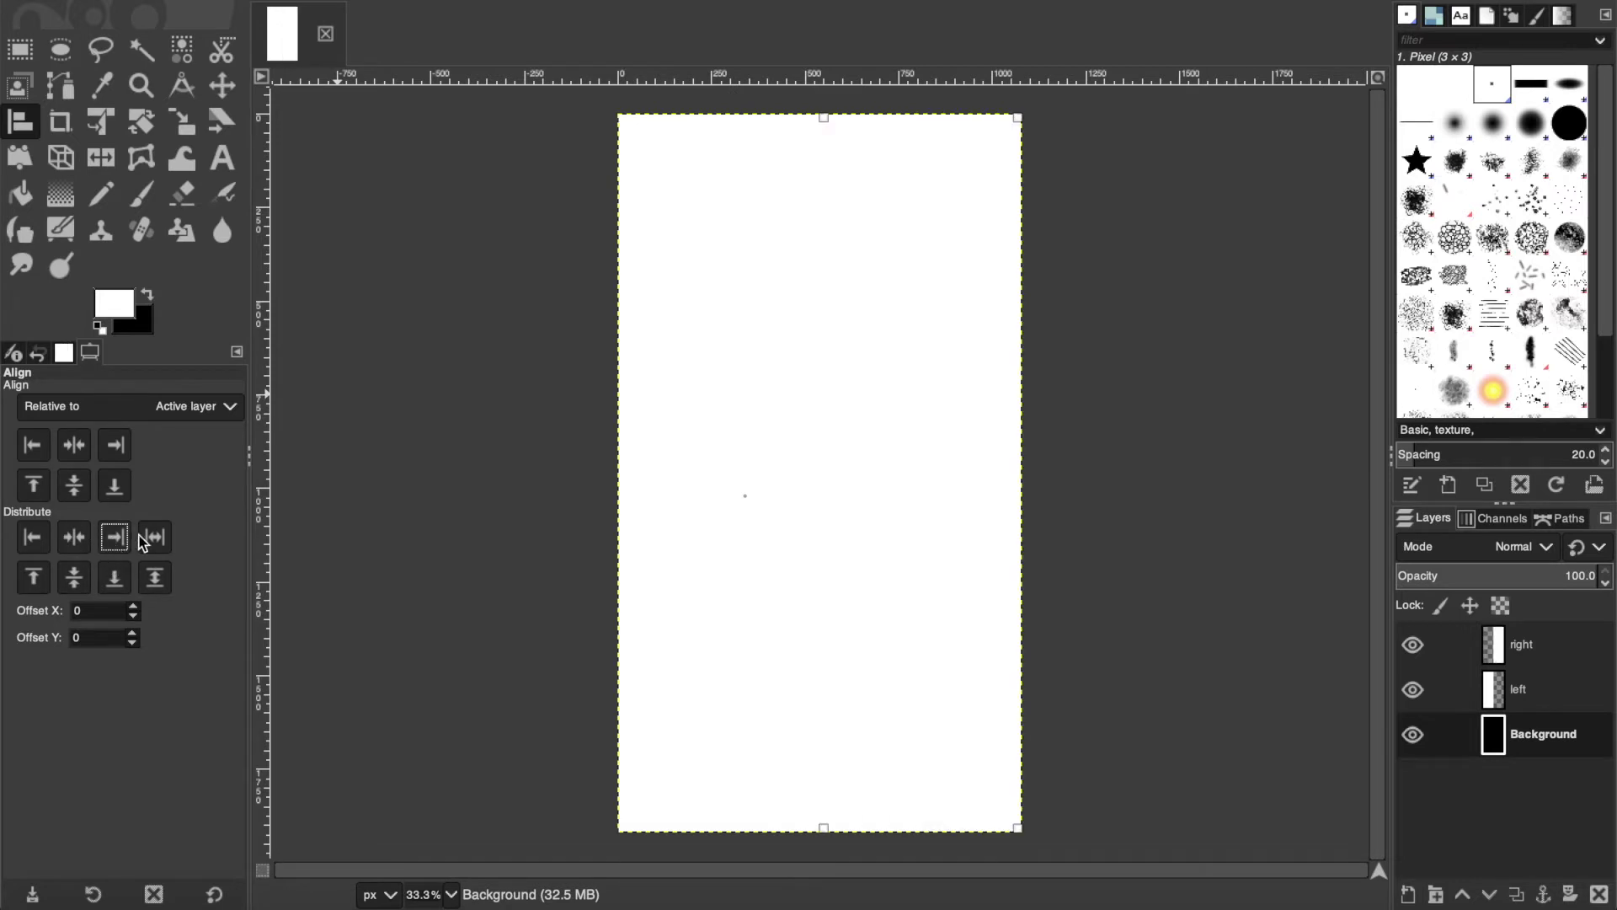
- Toggle the left and right layers' visibility to compare, then show the Background again
click(1413, 691)
click(1413, 645)
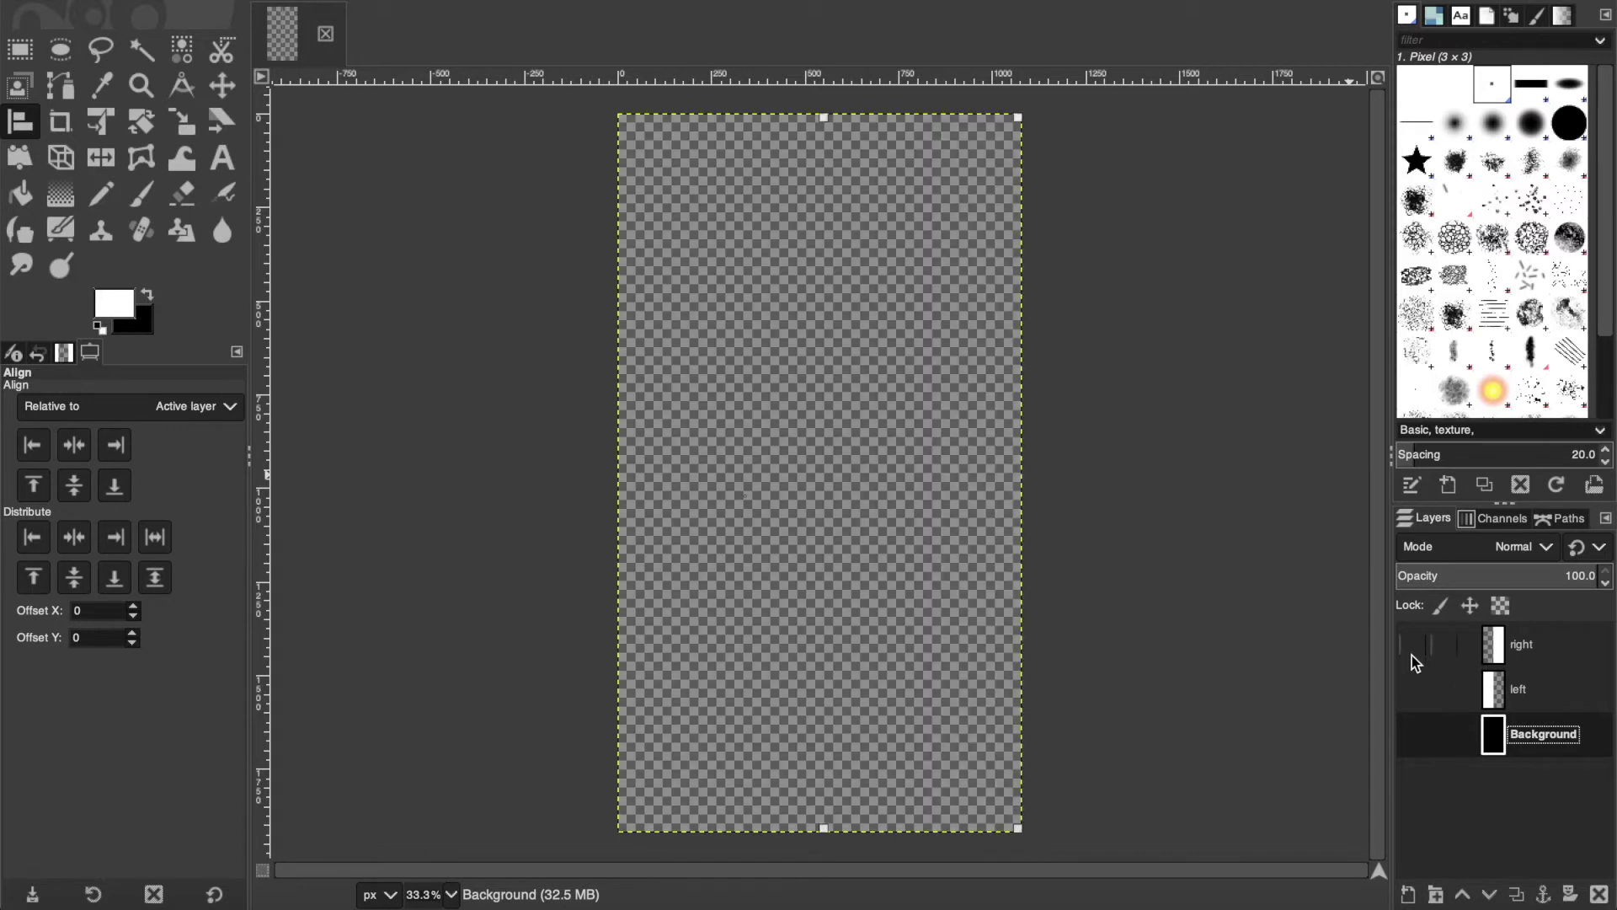
click(1412, 690)
click(1413, 645)
click(1413, 689)
click(1413, 645)
click(1412, 689)
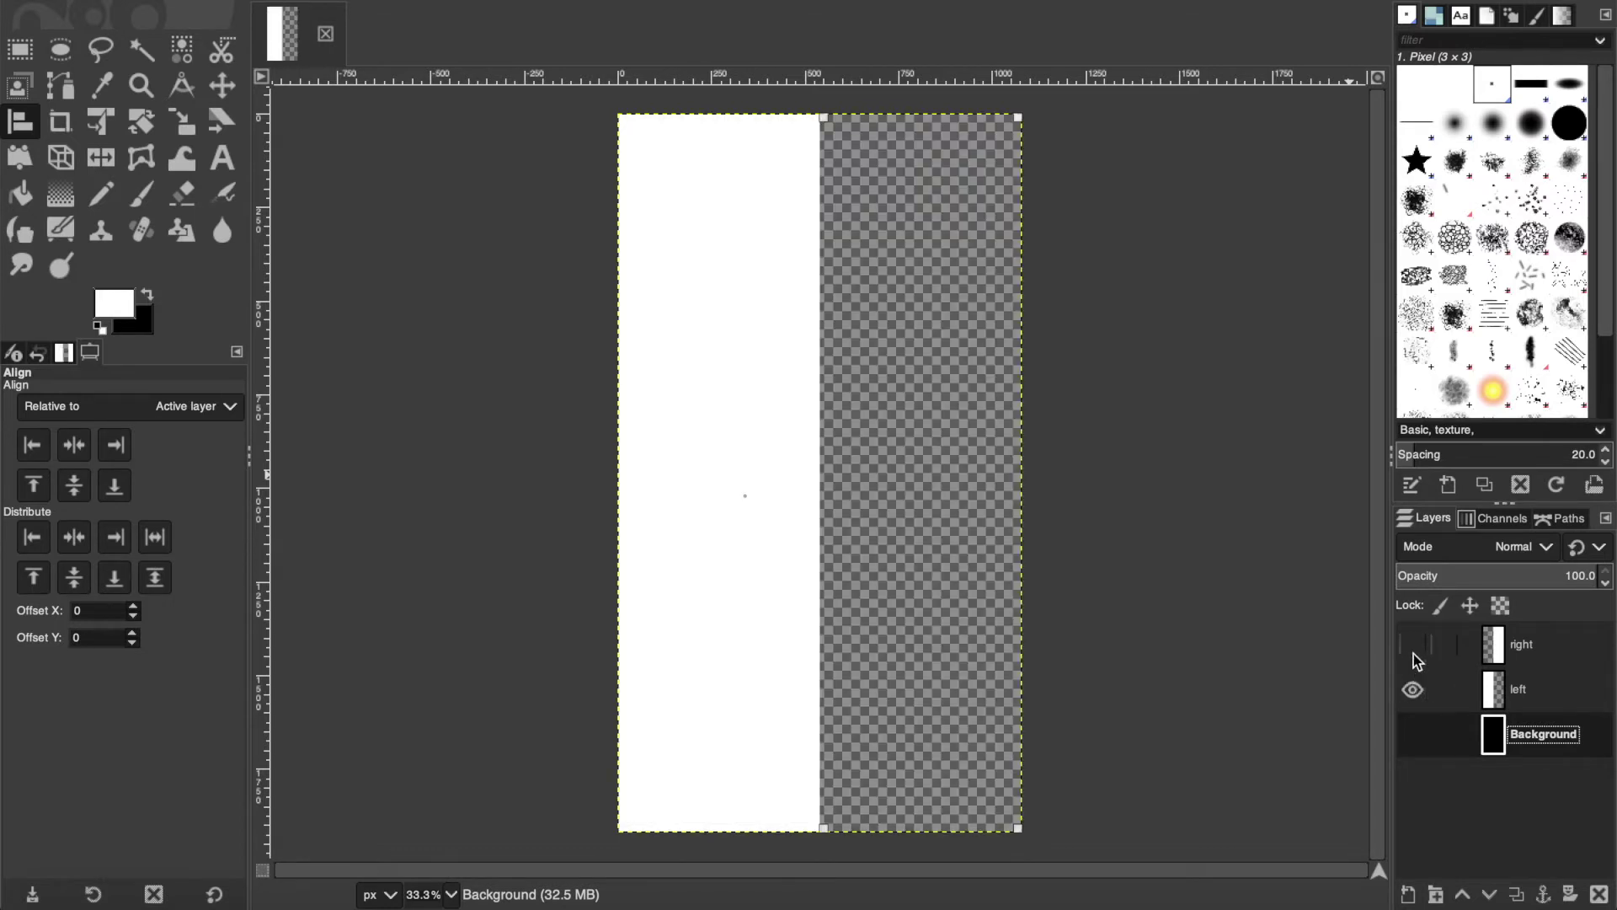
click(1412, 644)
click(1413, 689)
click(1412, 645)
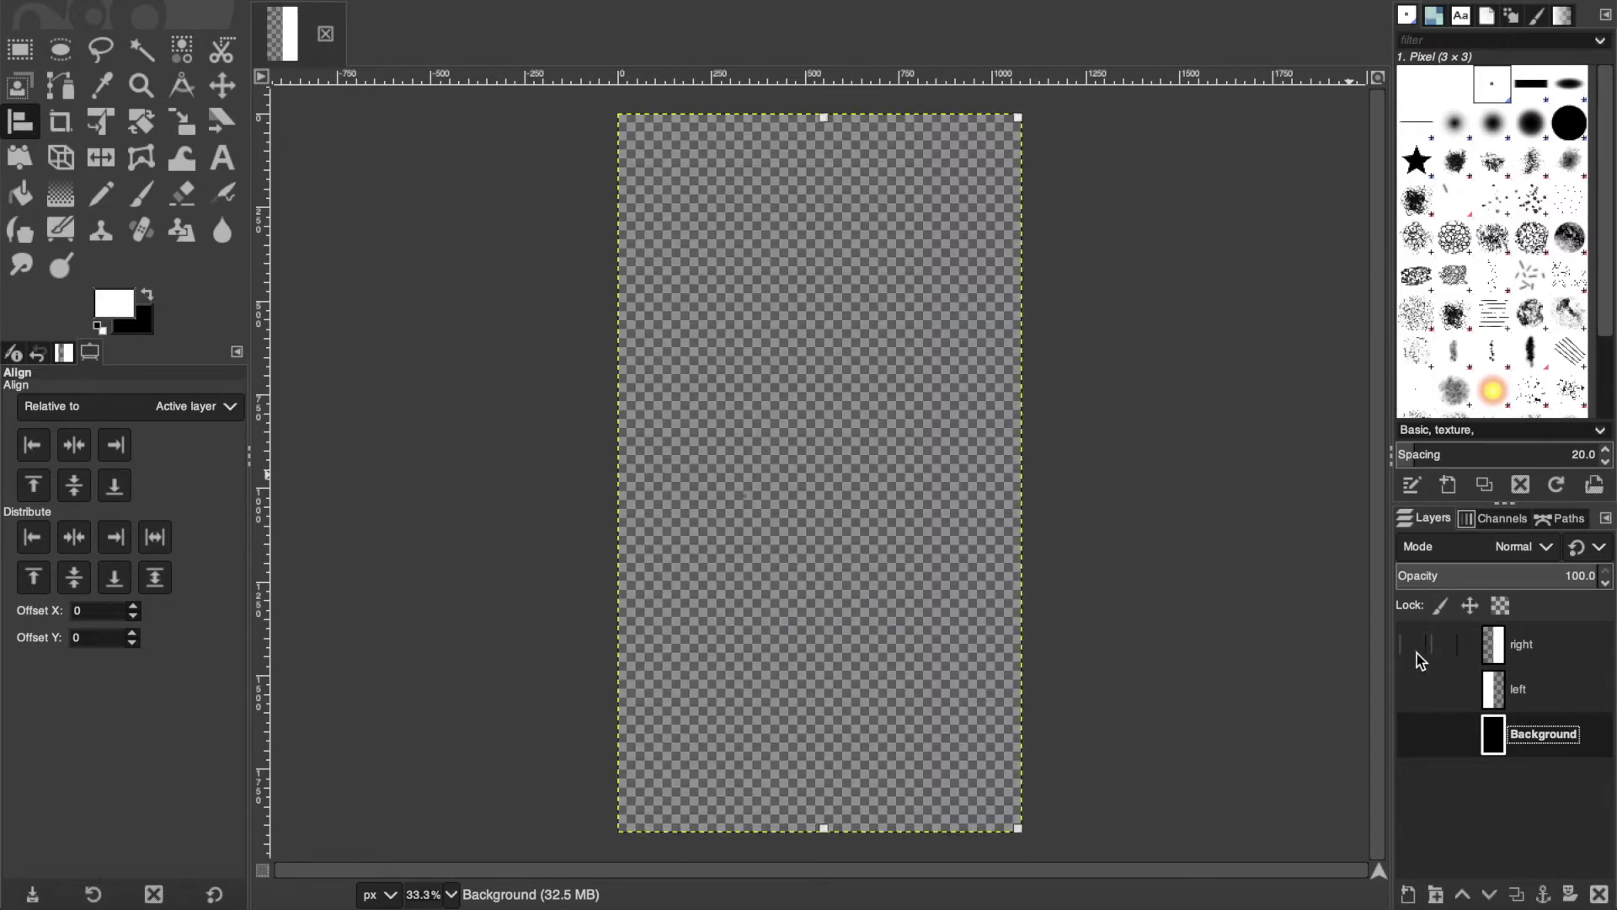
click(1514, 653)
click(1413, 734)
click(1413, 895)
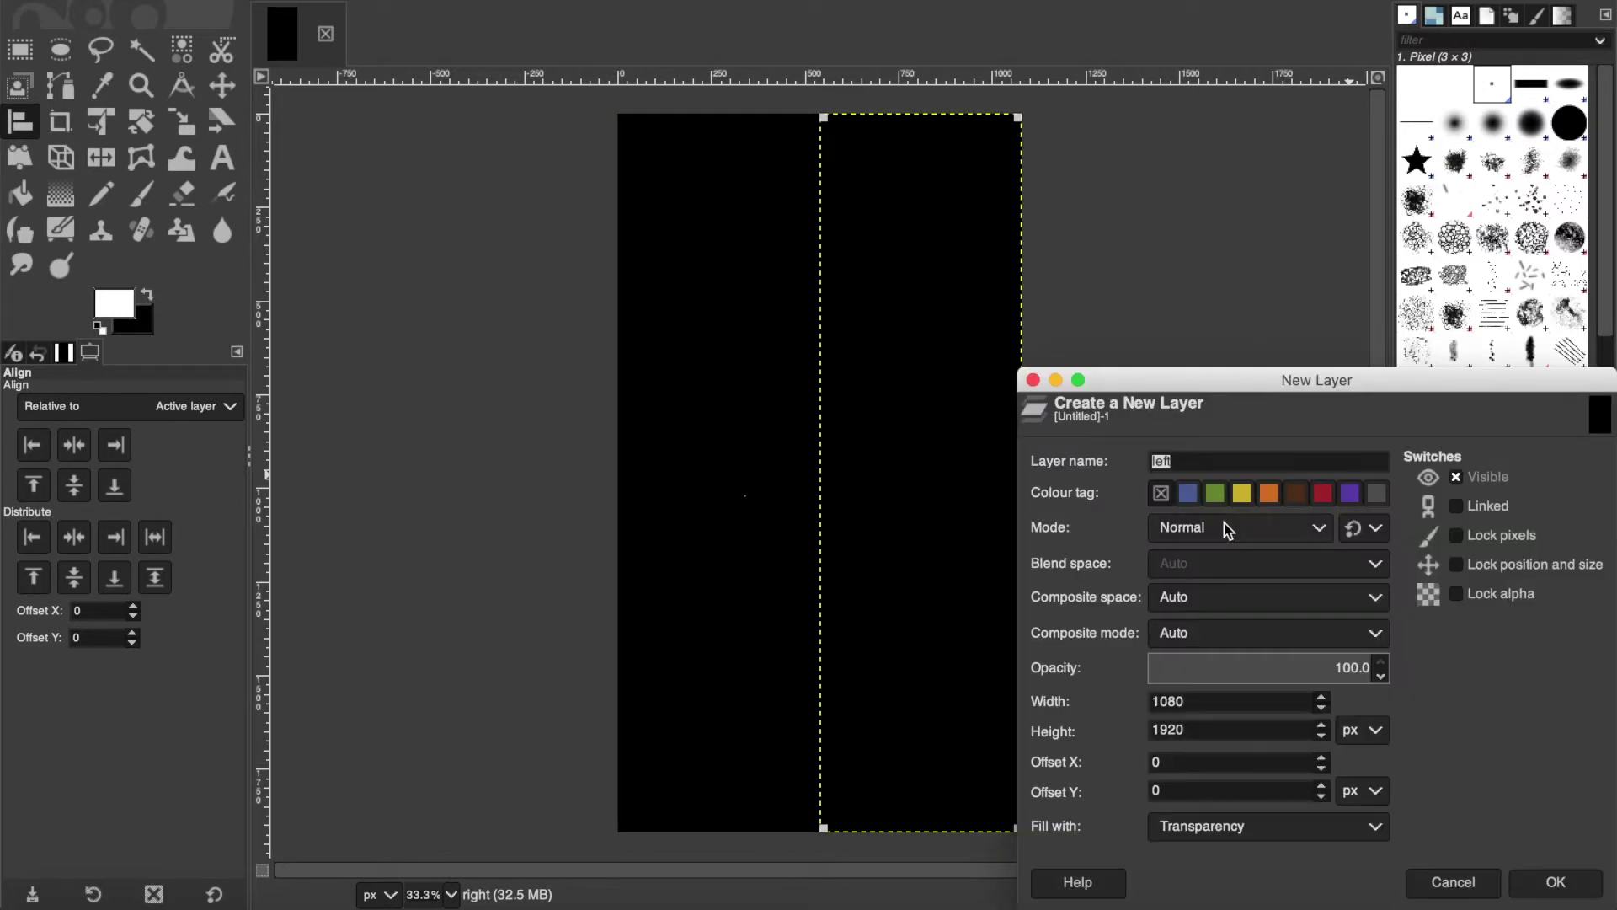
- Add a white top layer over the upper half and duplicate it as bottom
text(top)
click(1553, 882)
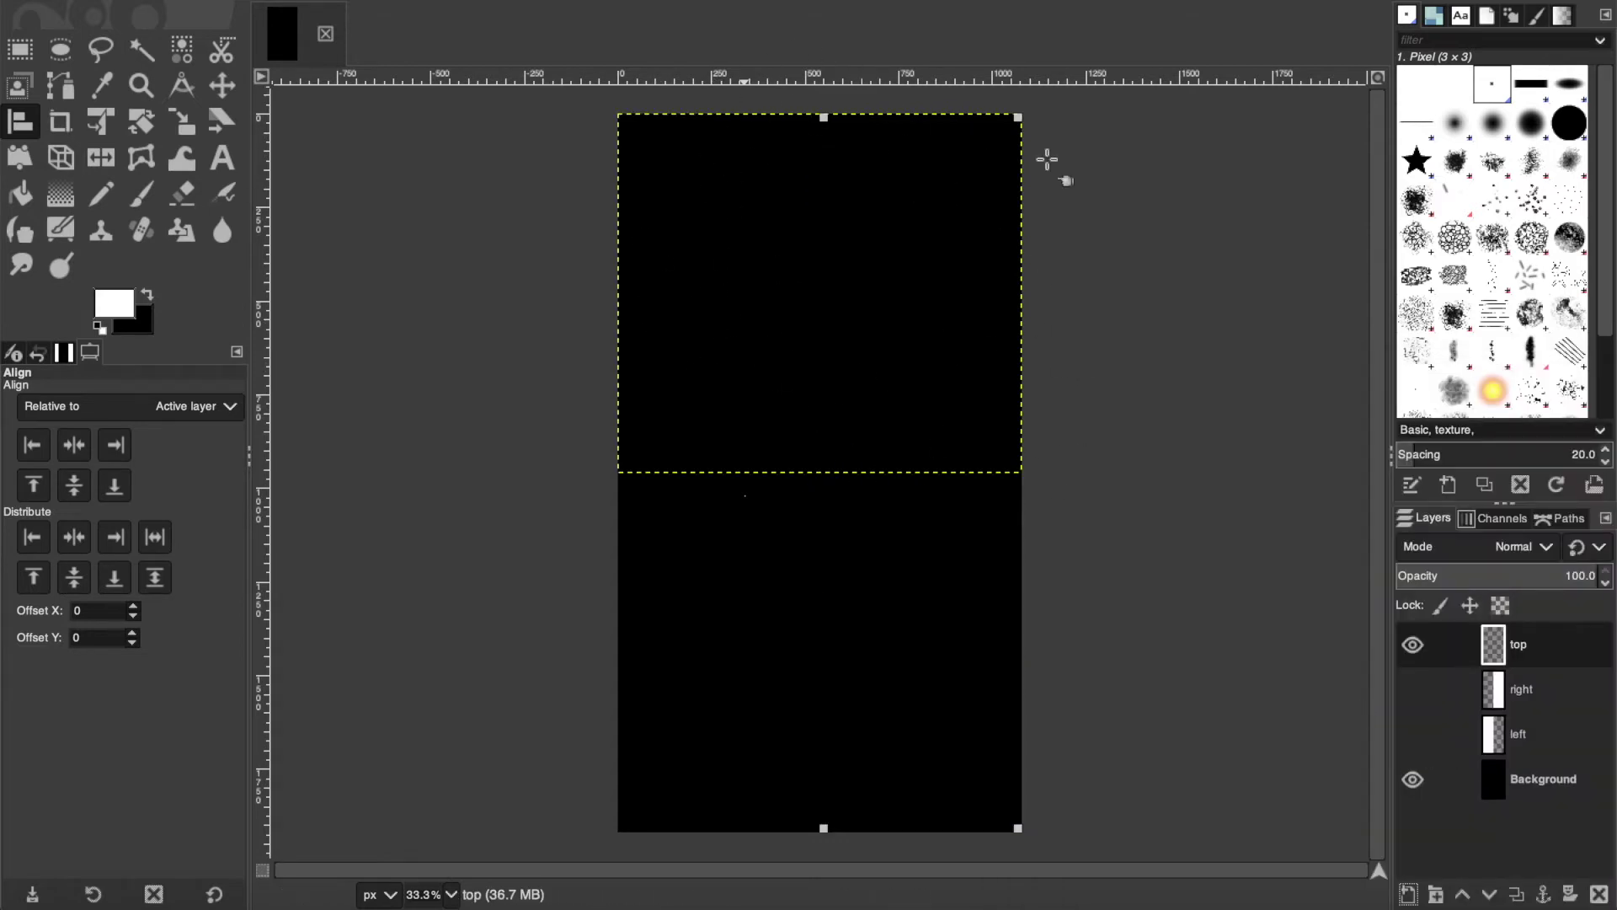
click(20, 194)
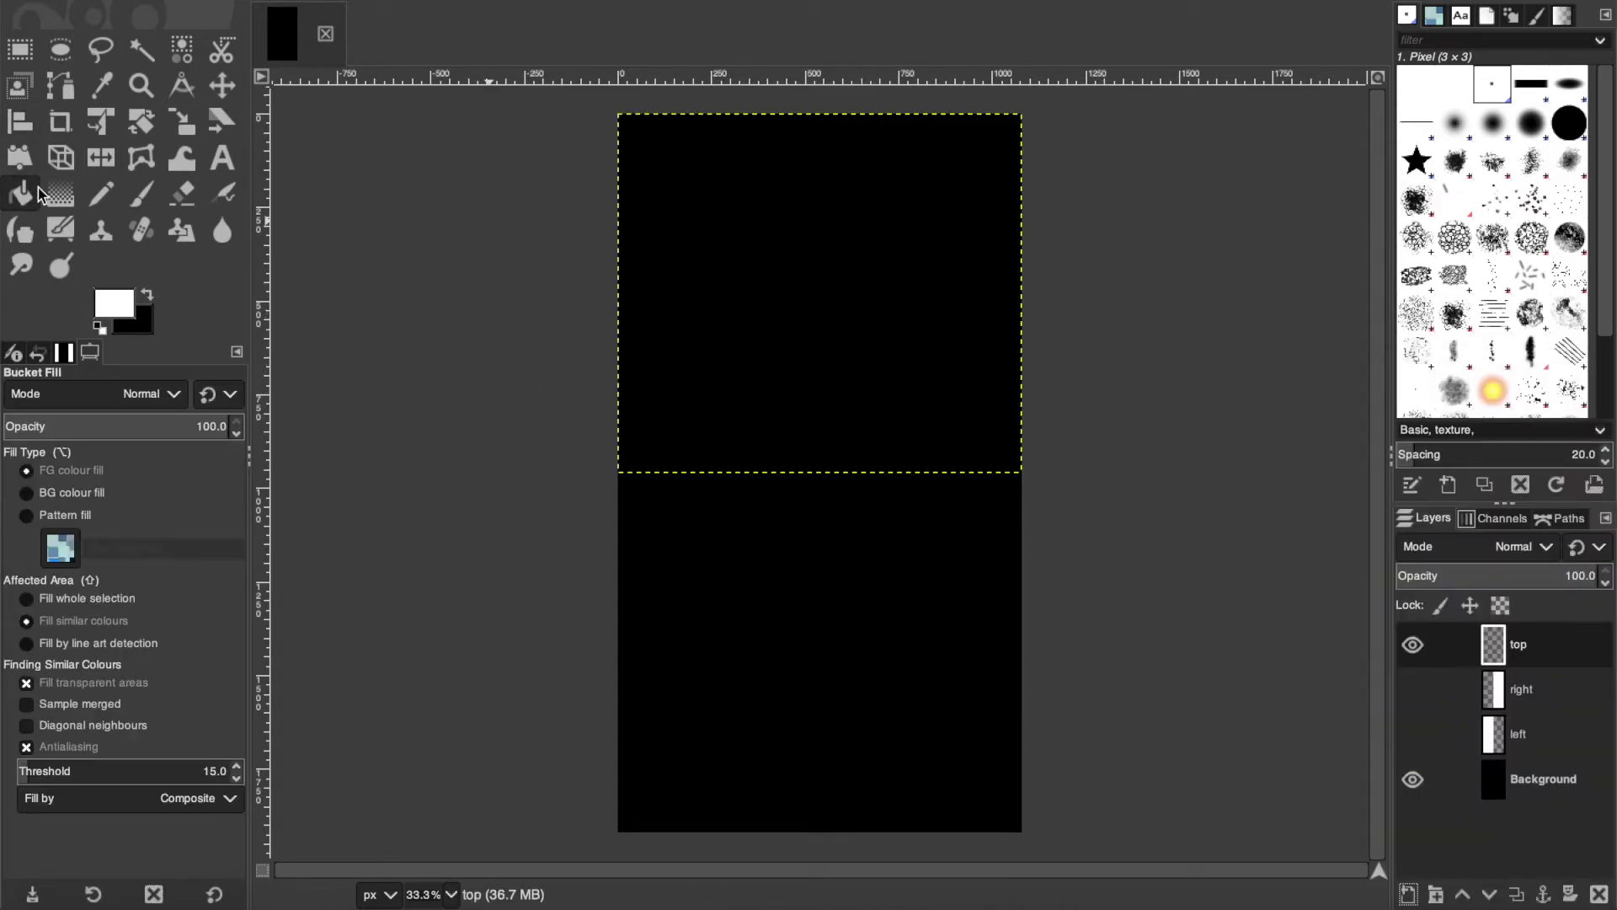
click(822, 270)
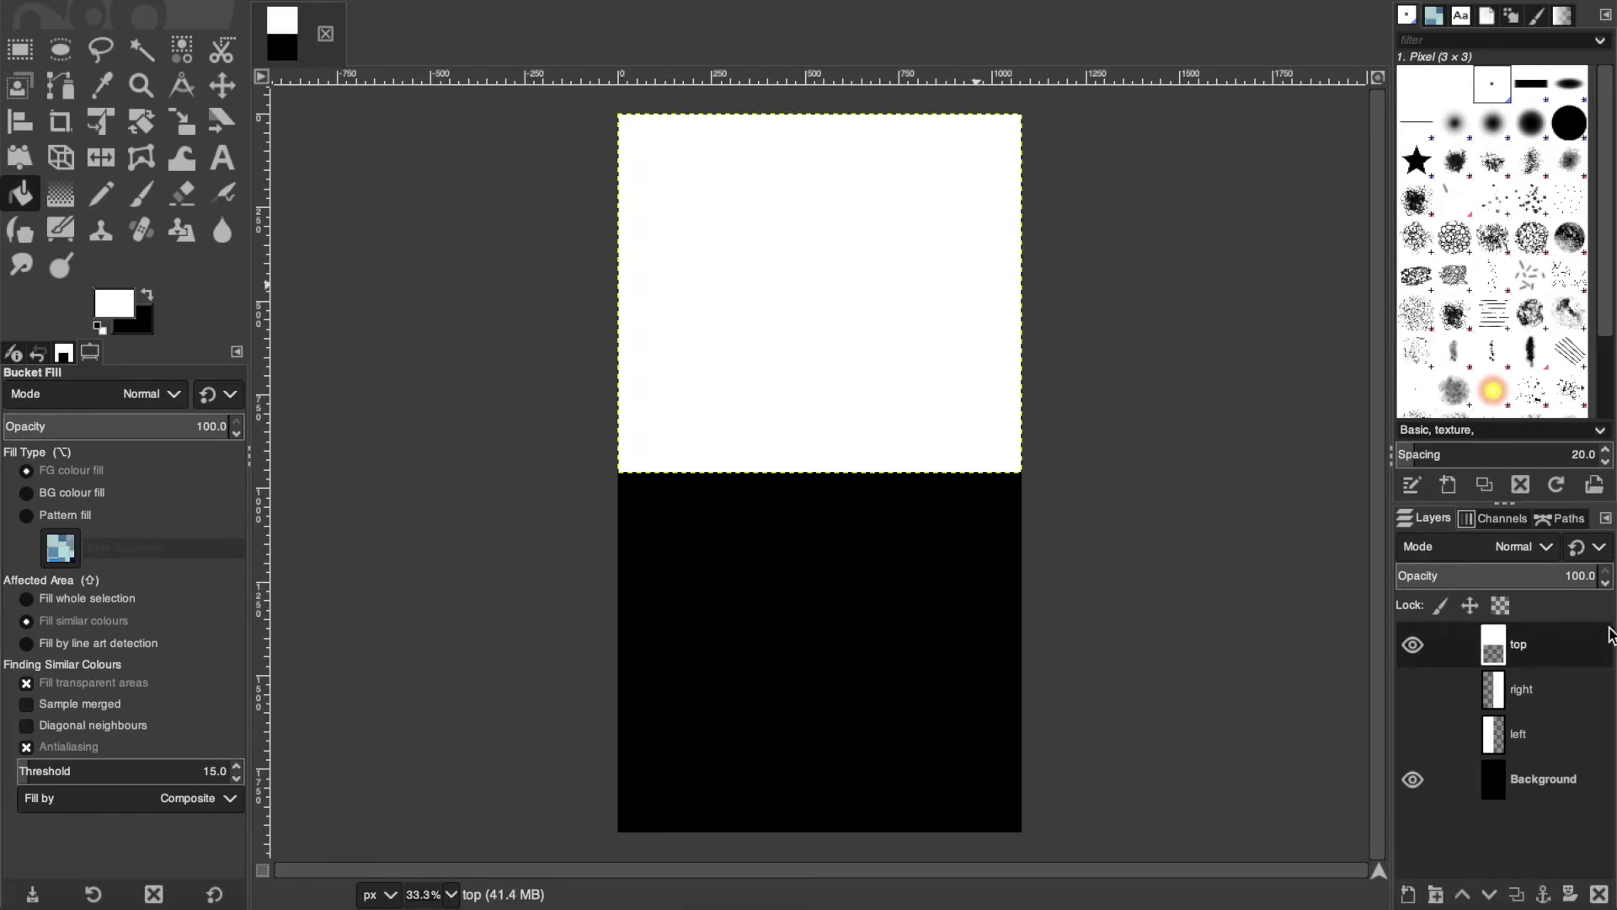
right_click(1609, 636)
click(1409, 168)
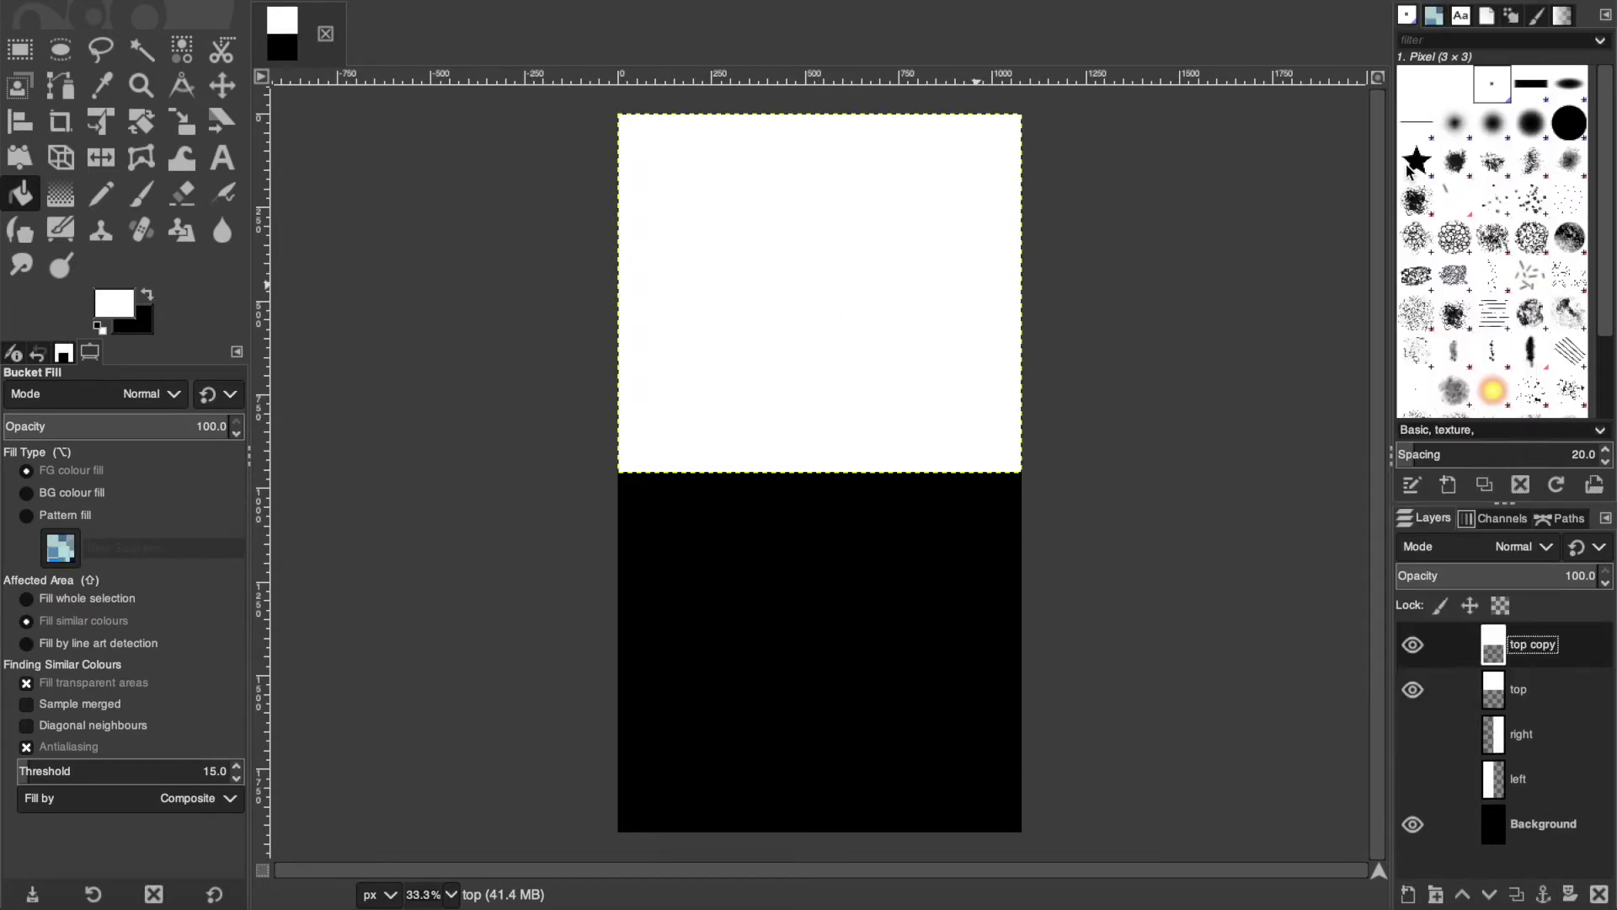
text(bottom)
key(Return)
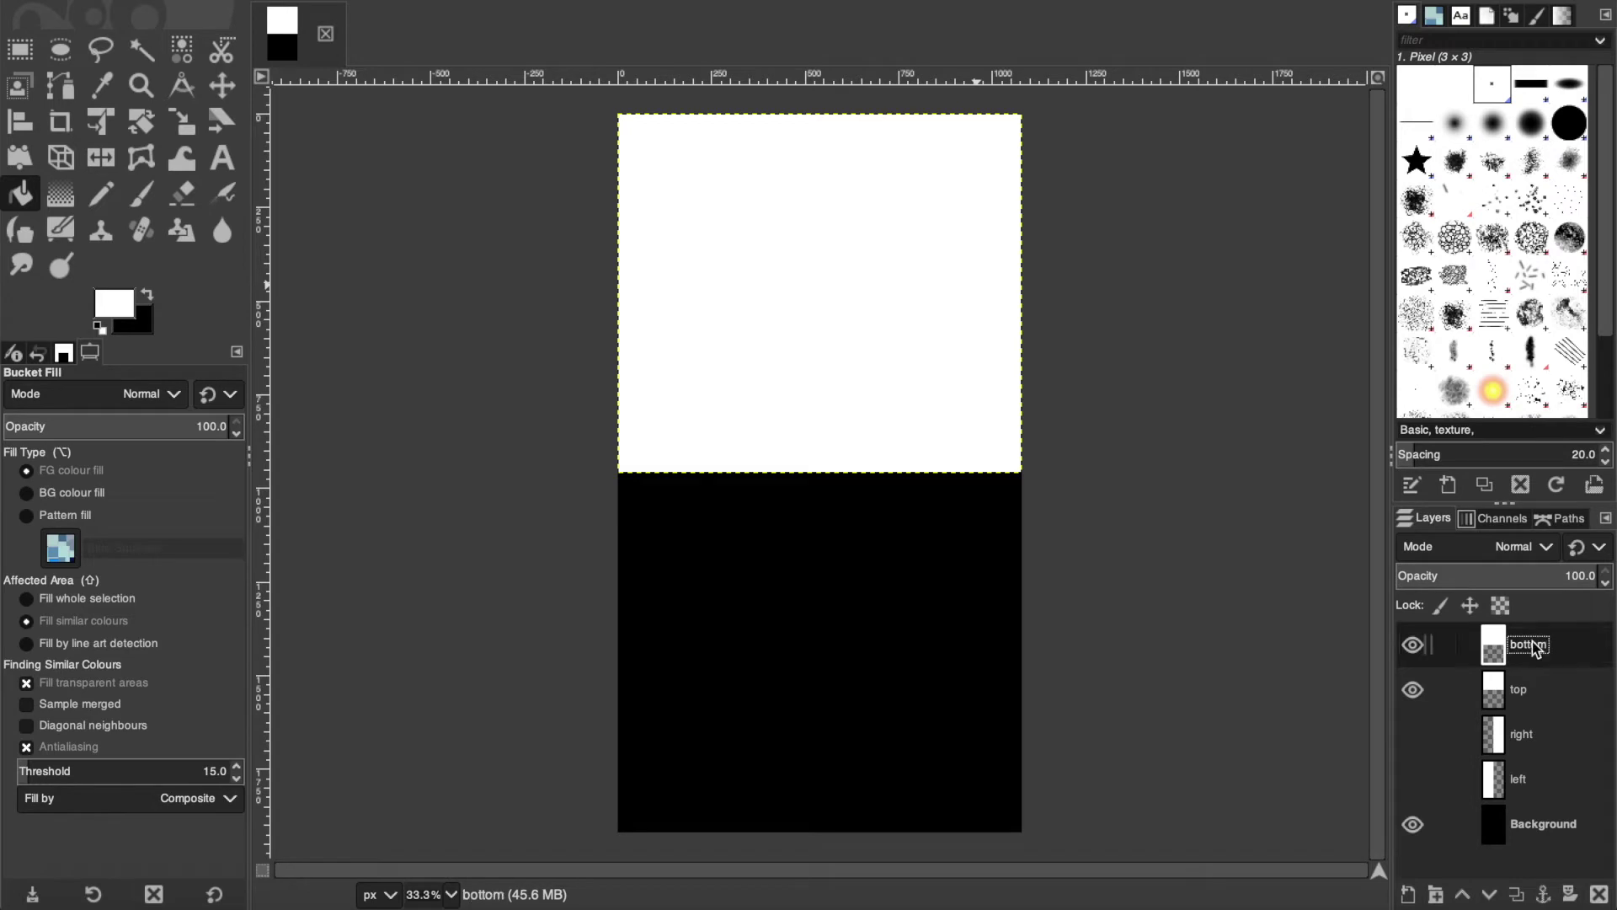
- Align the bottom layer to the Background's lower half and hide the top layer
click(21, 125)
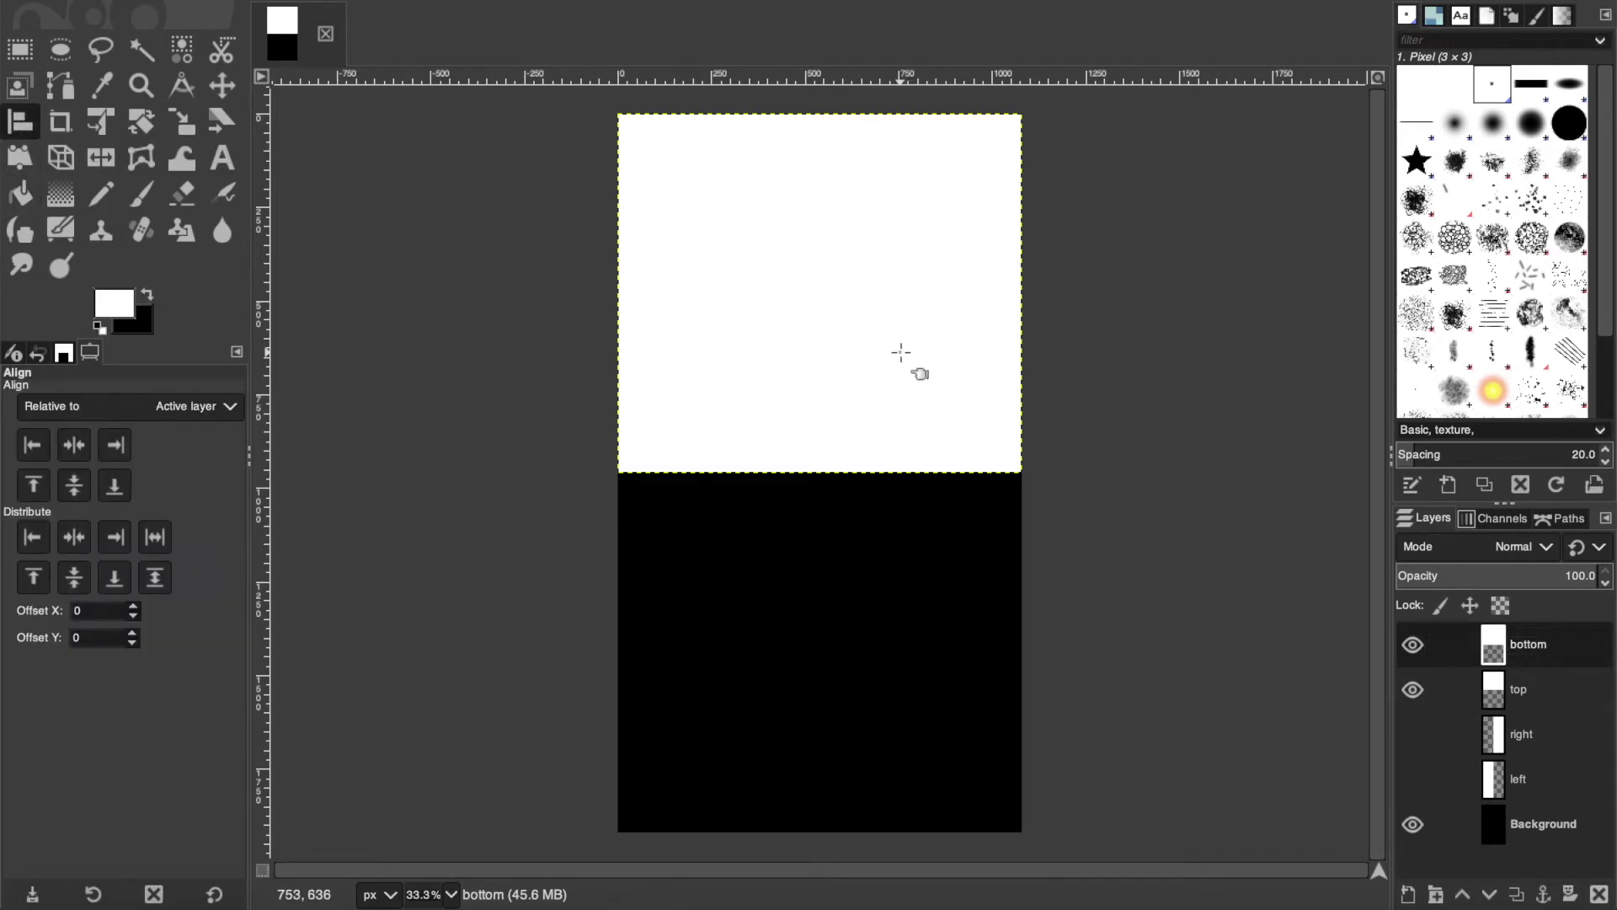
click(946, 358)
click(1541, 829)
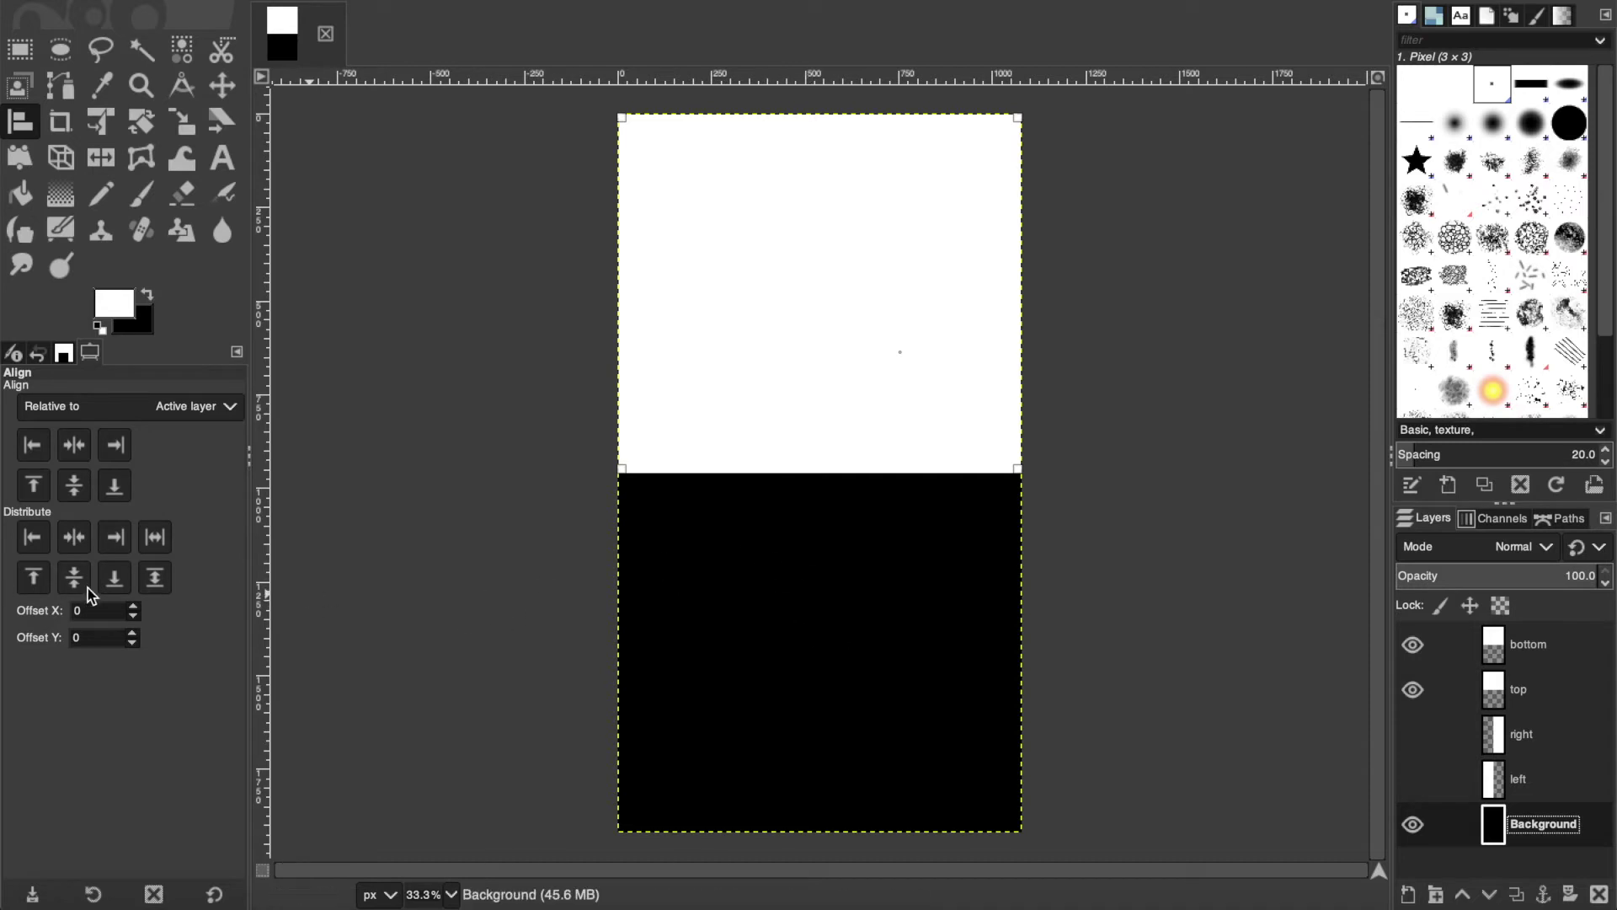
click(119, 580)
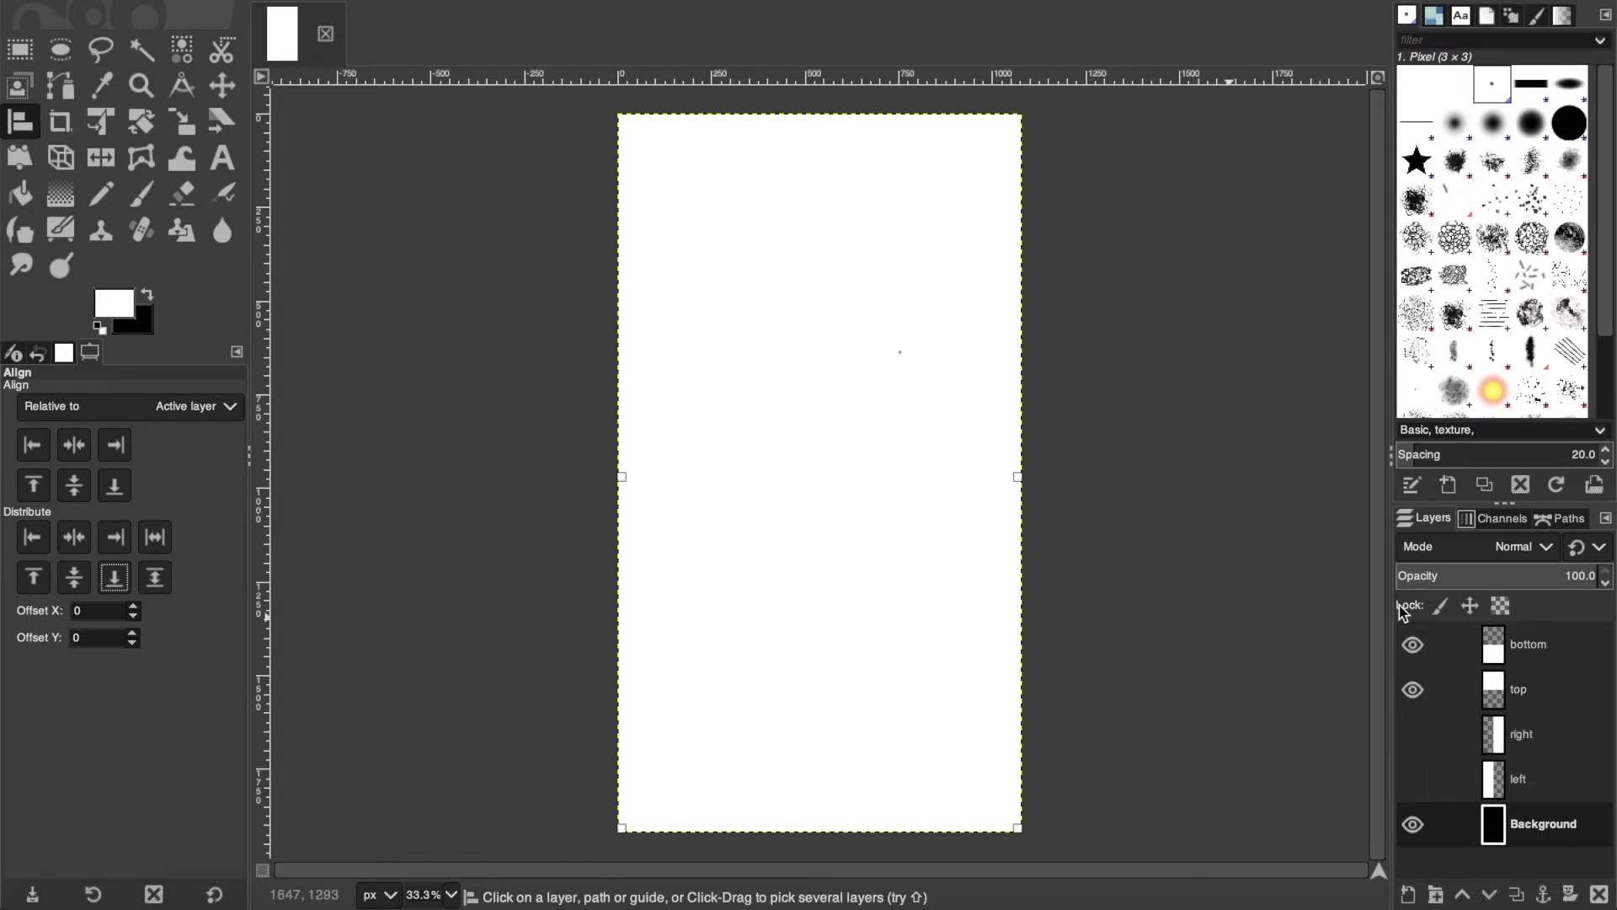
click(1407, 689)
- Show only the left layer and export it as left.png
click(1413, 646)
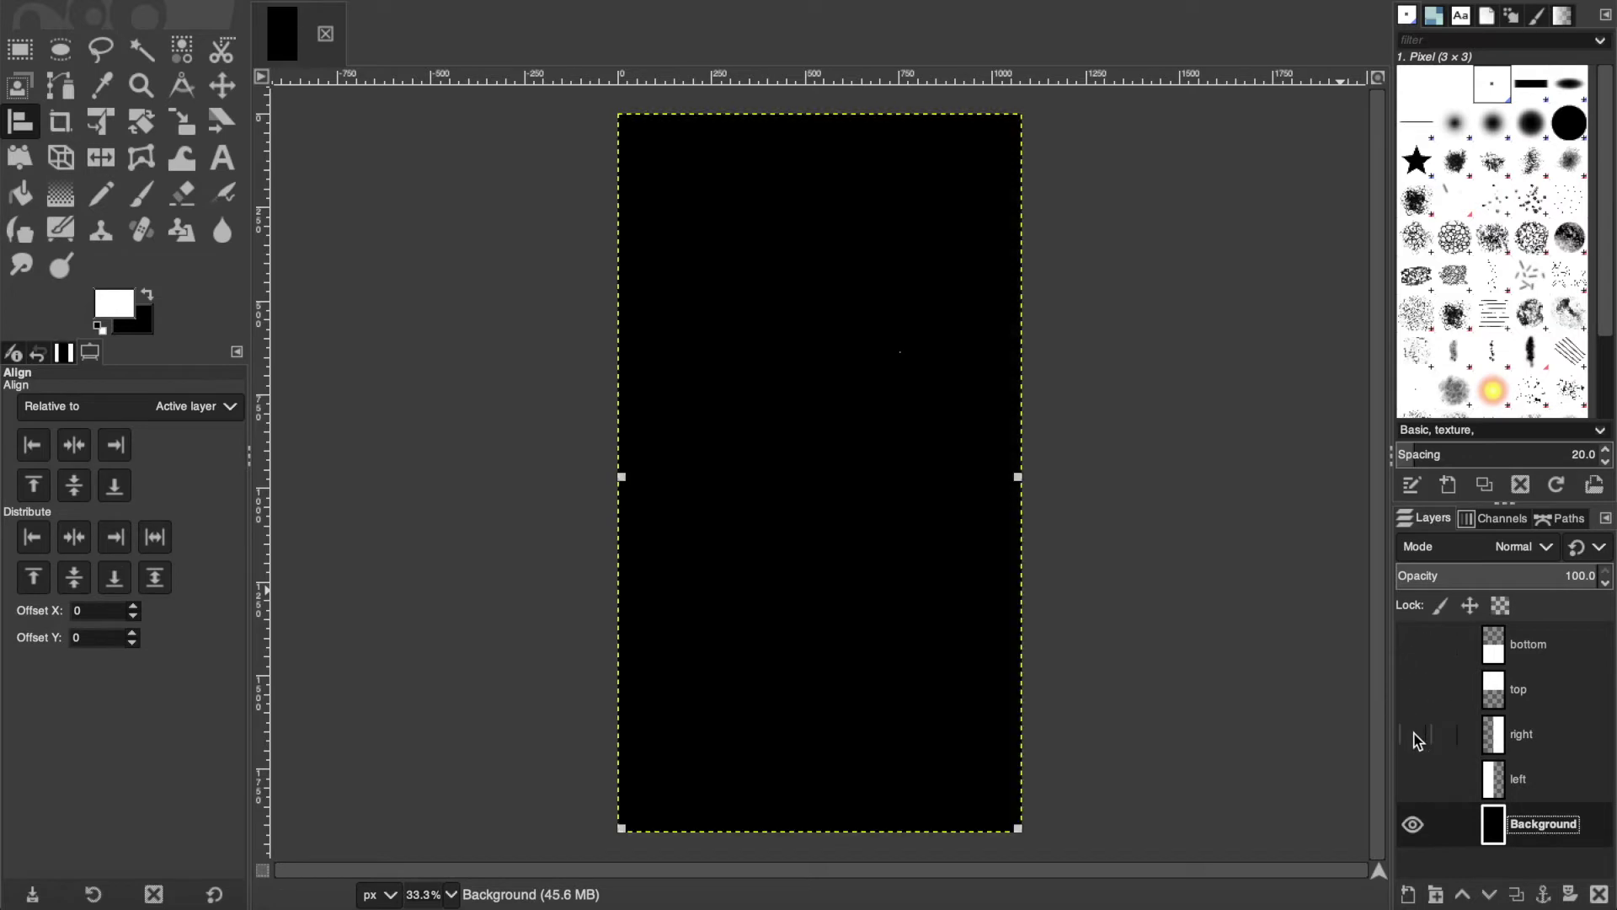
click(1418, 776)
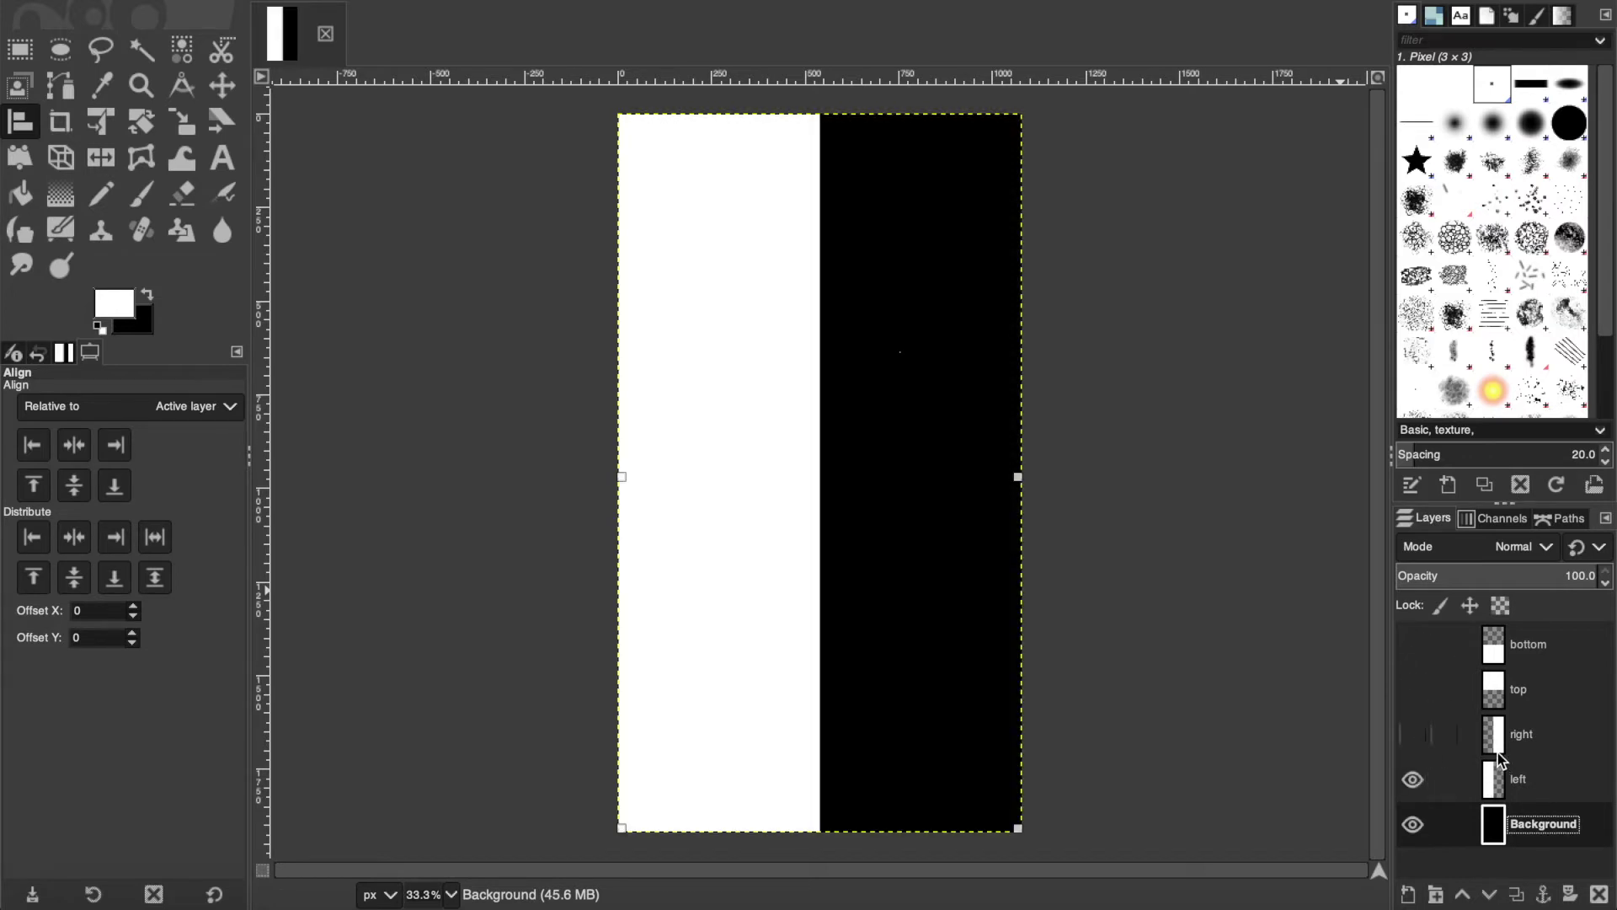
click(1413, 824)
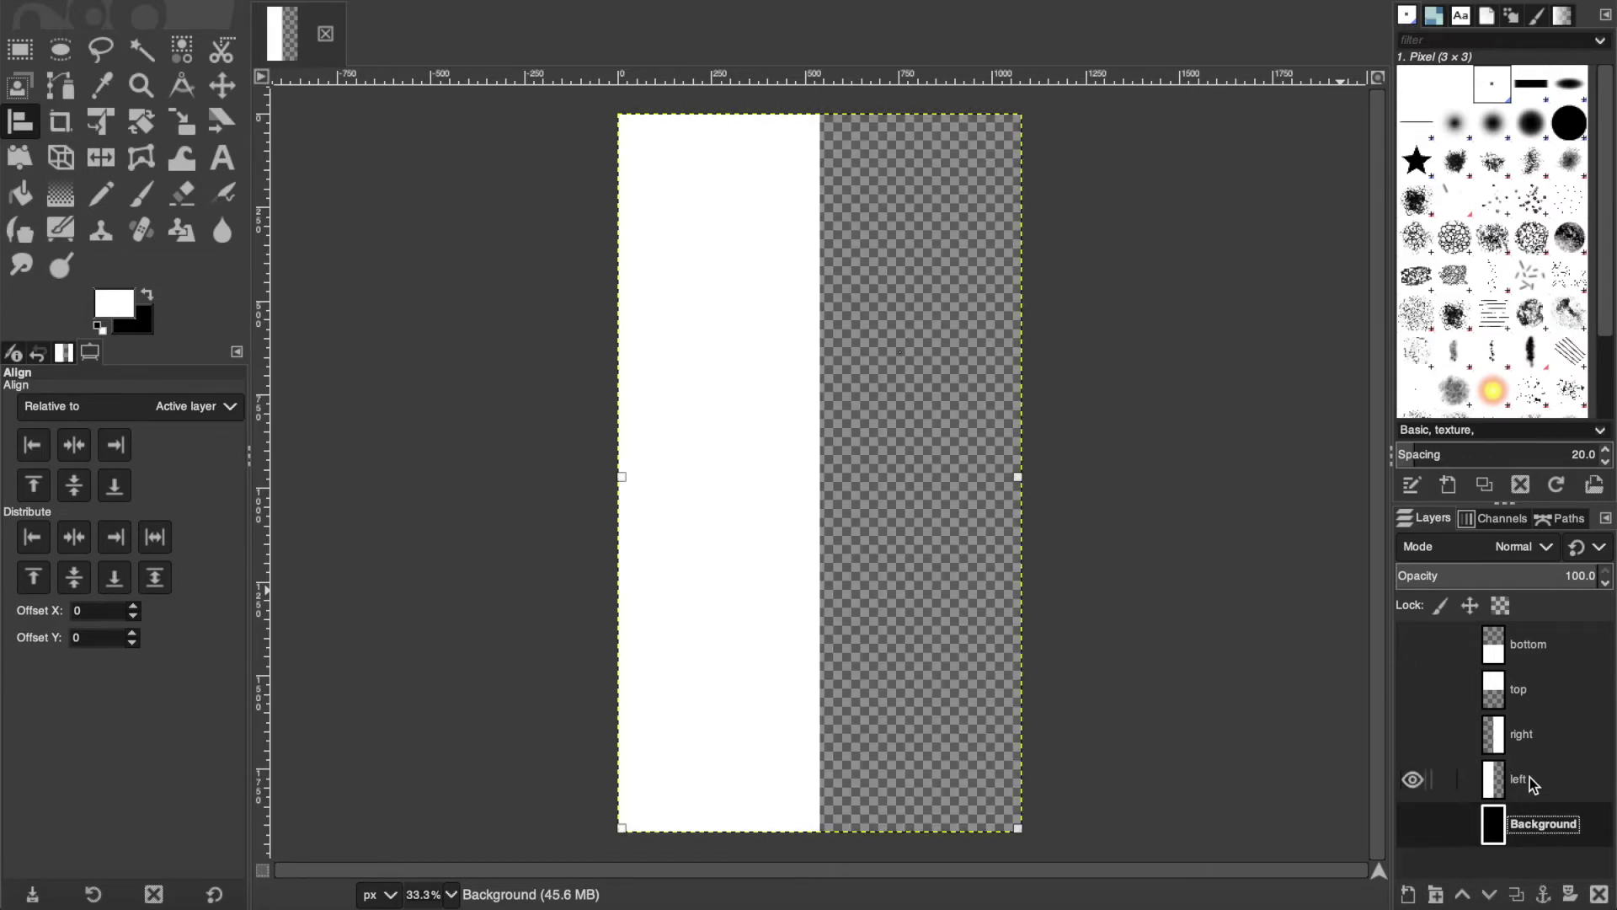
key(ctrl+shift+e)
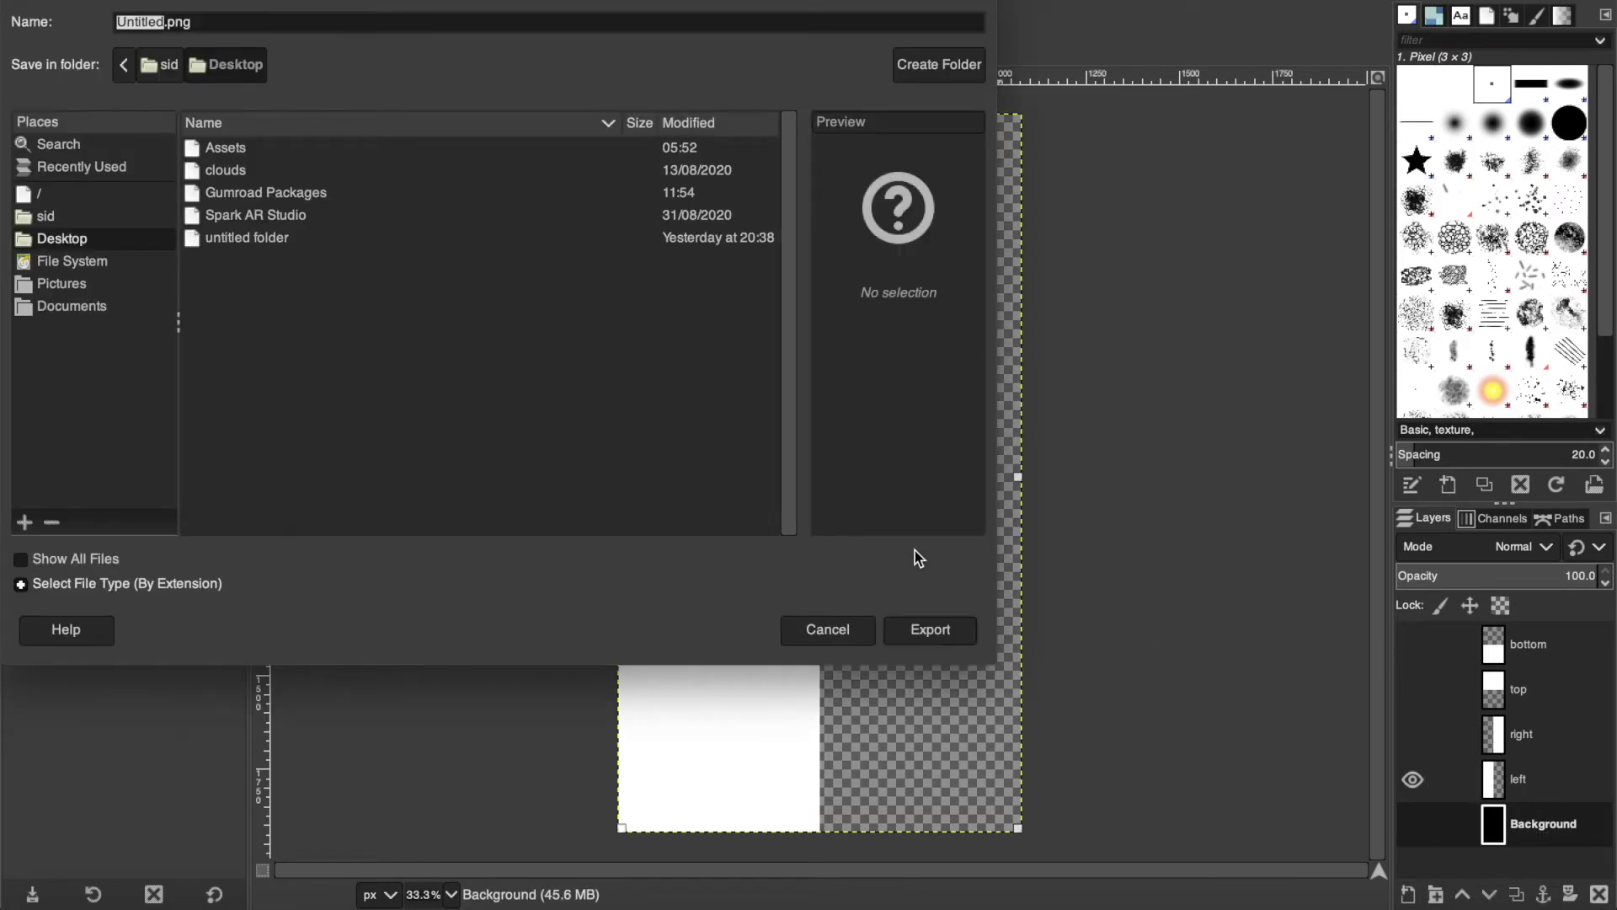
text(le)
click(930, 630)
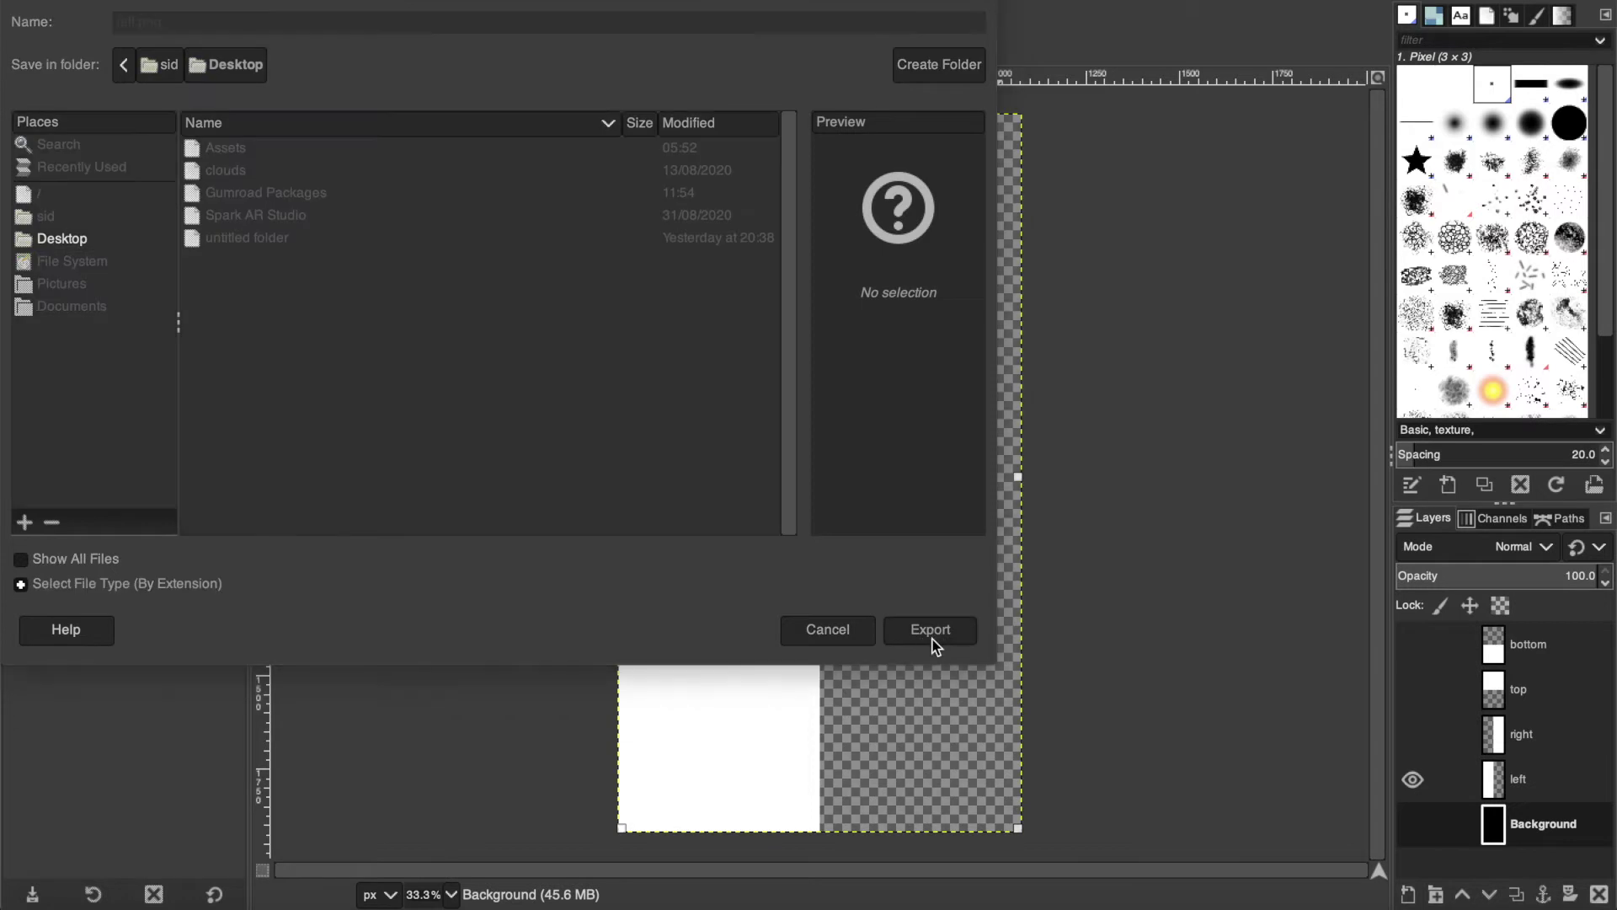
key(Return)
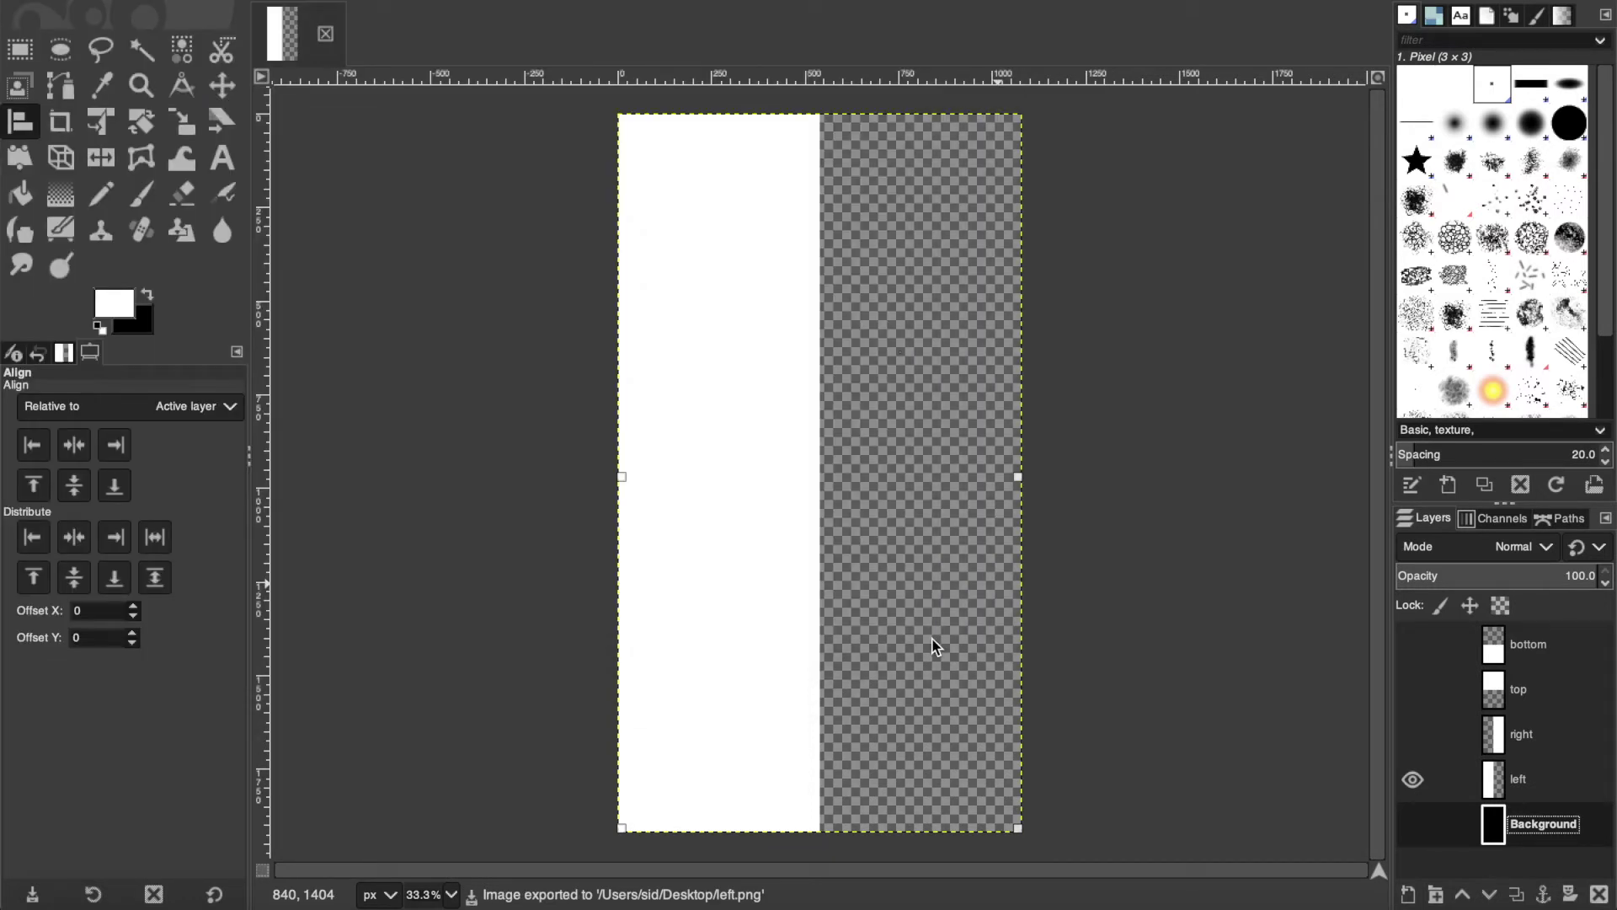
- Show only the right layer and export it as right.png
click(1413, 734)
click(1413, 779)
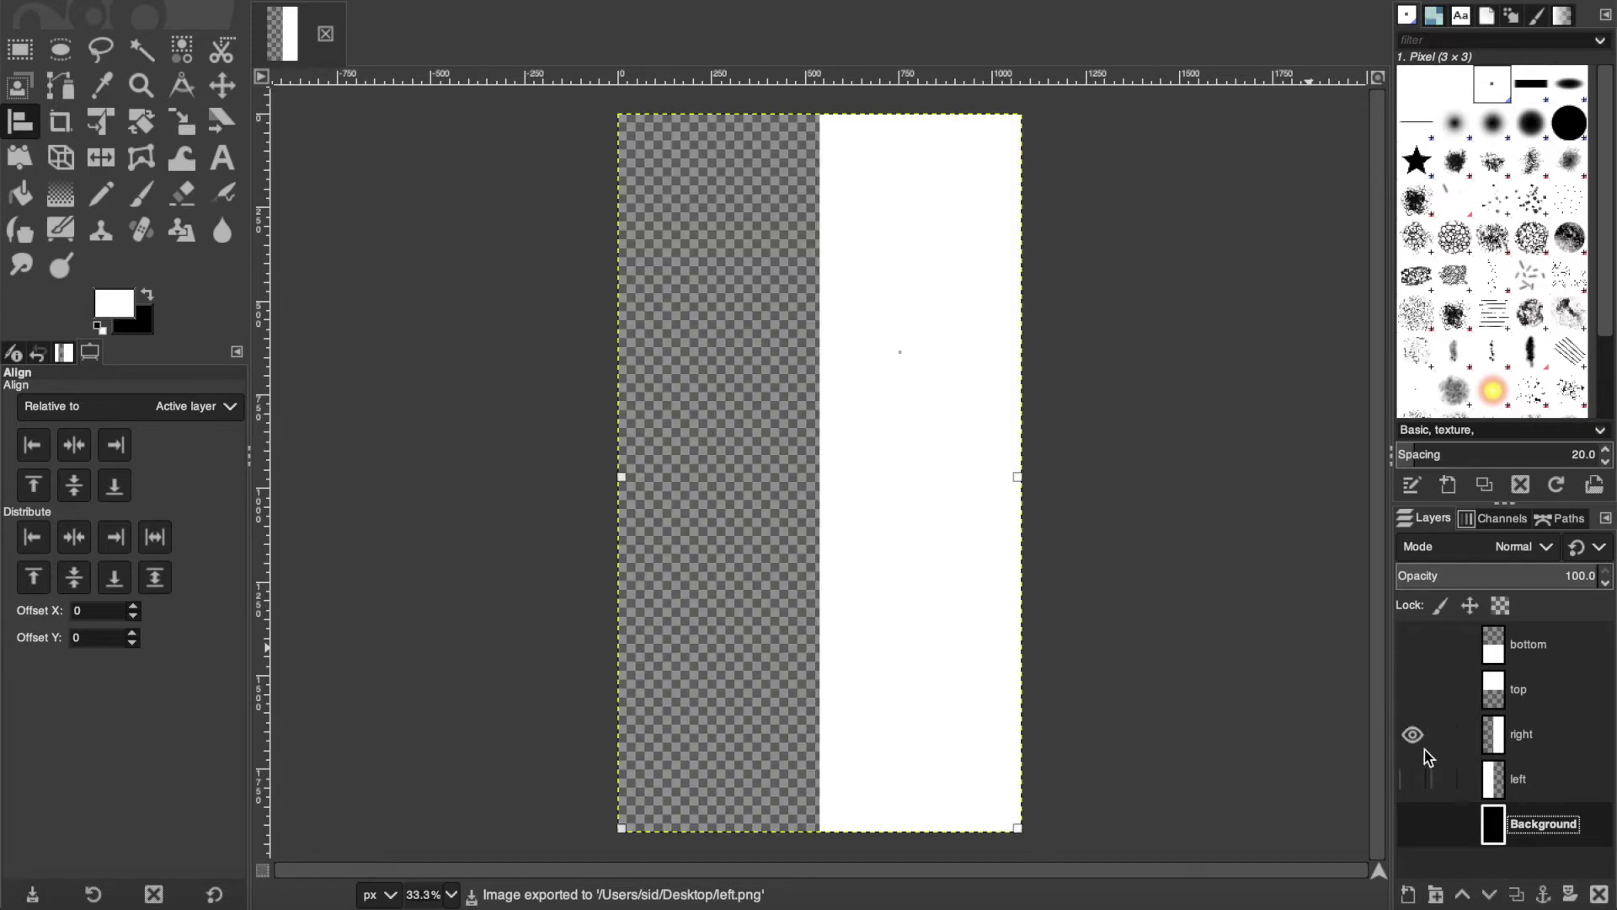
key(ctrl+shift+e)
text(right)
key(Return)
- Show only the top layer and export it as top.png
key(Return)
click(1413, 689)
click(1413, 734)
key(ctrl+shift+e)
text(top)
key(Return)
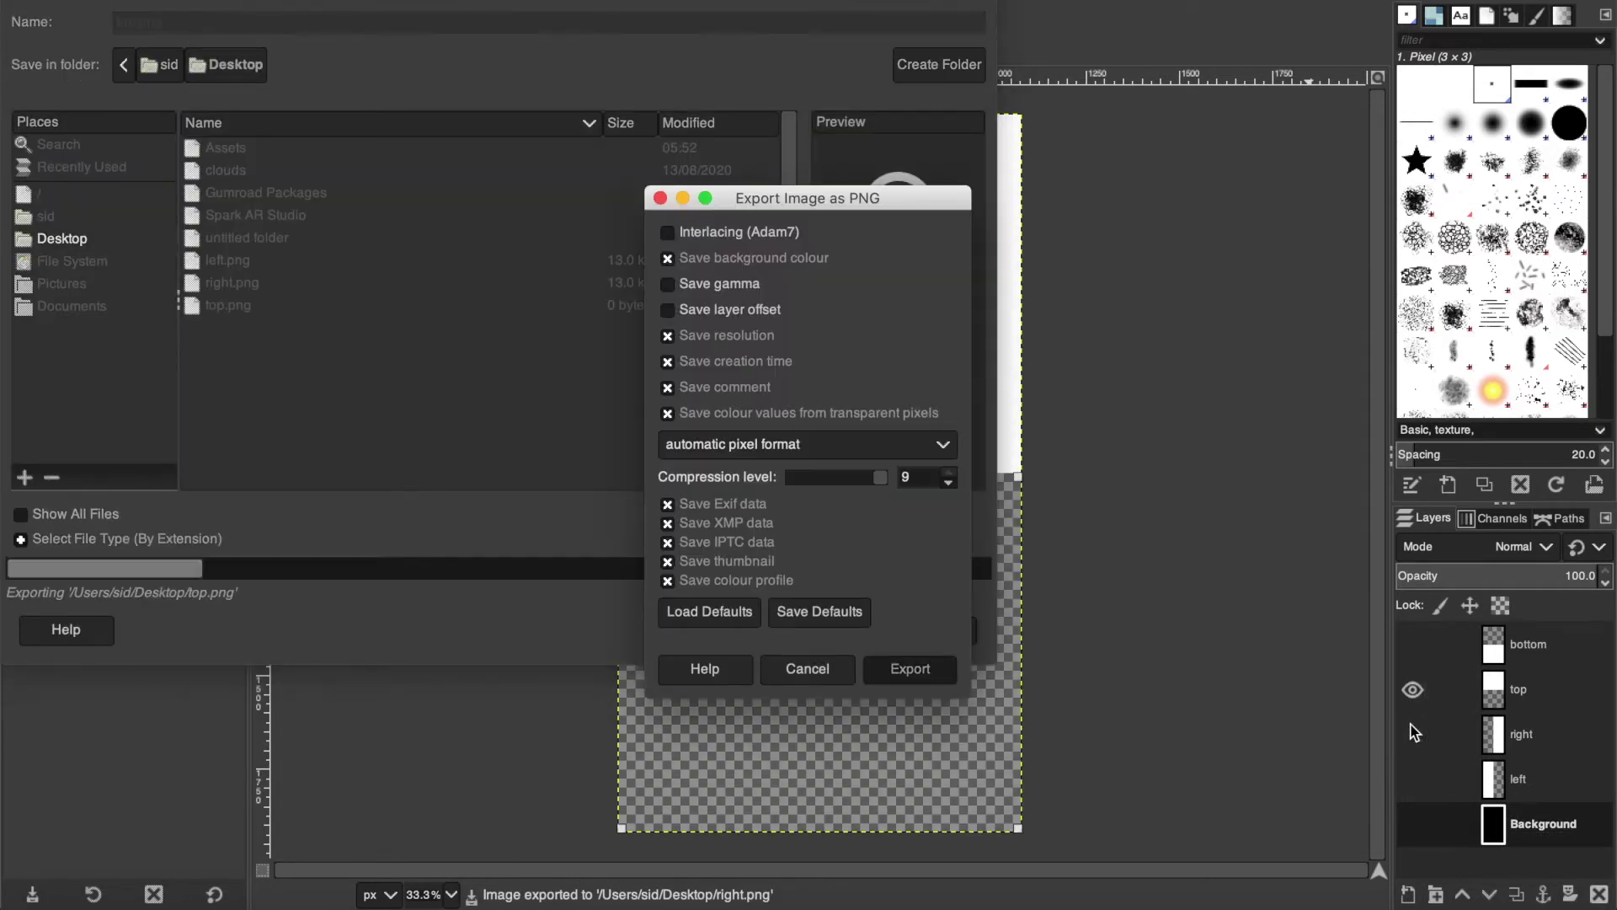
- Show only the bottom layer and export it as bottom.png
key(Return)
click(1413, 689)
click(1412, 644)
key(ctrl+shift+e)
text(bottom)
key(Return)
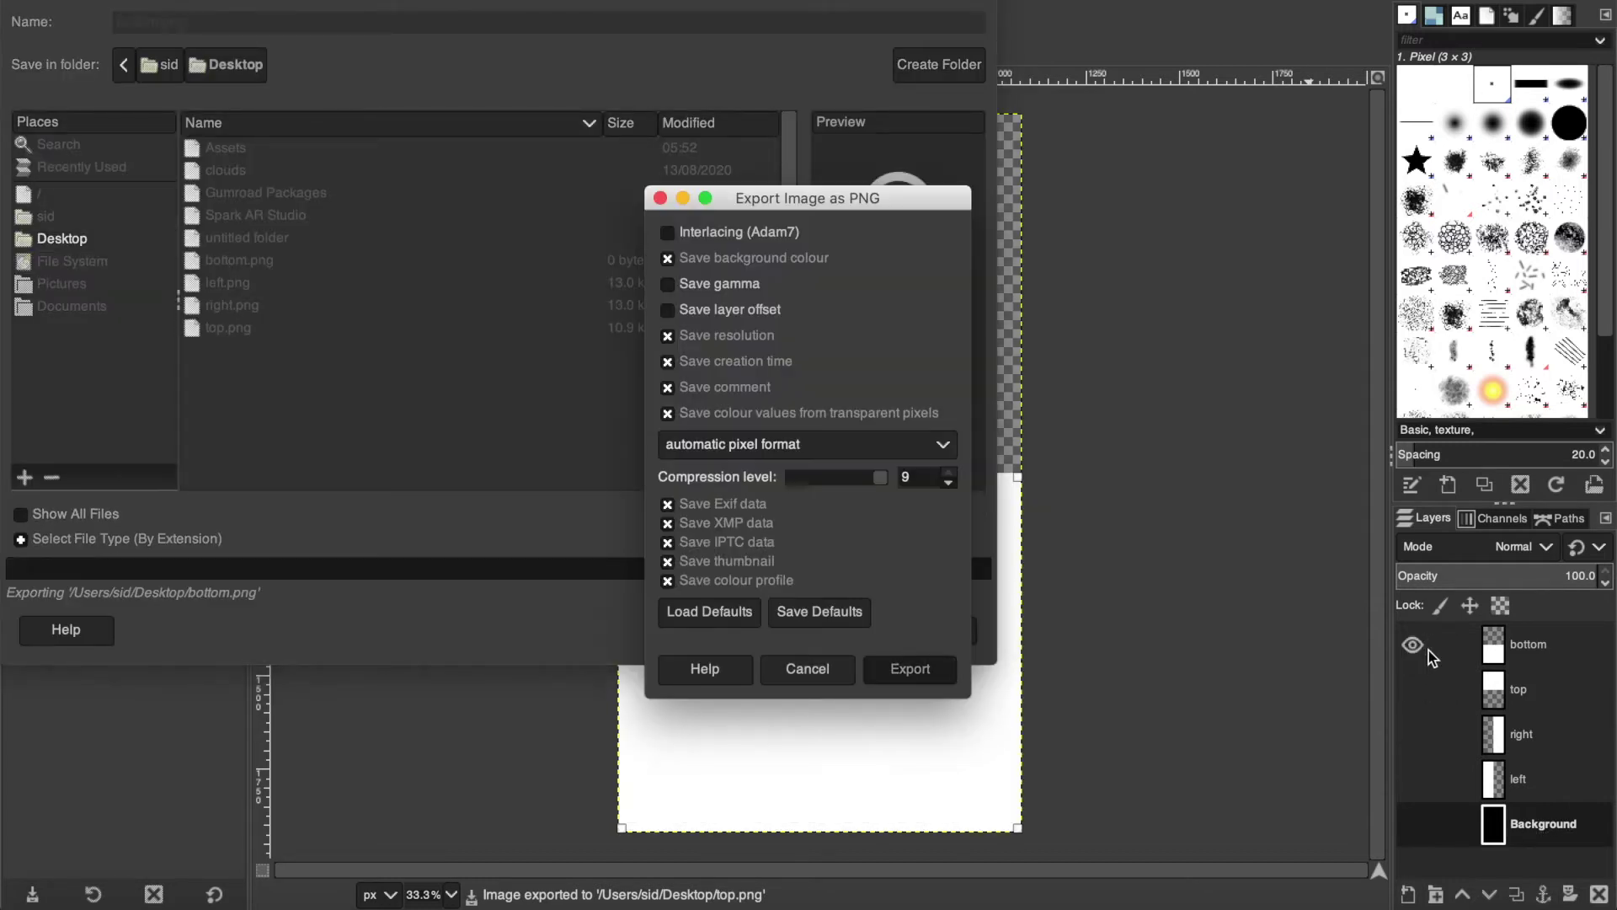
key(Return)
key(super+Tab)
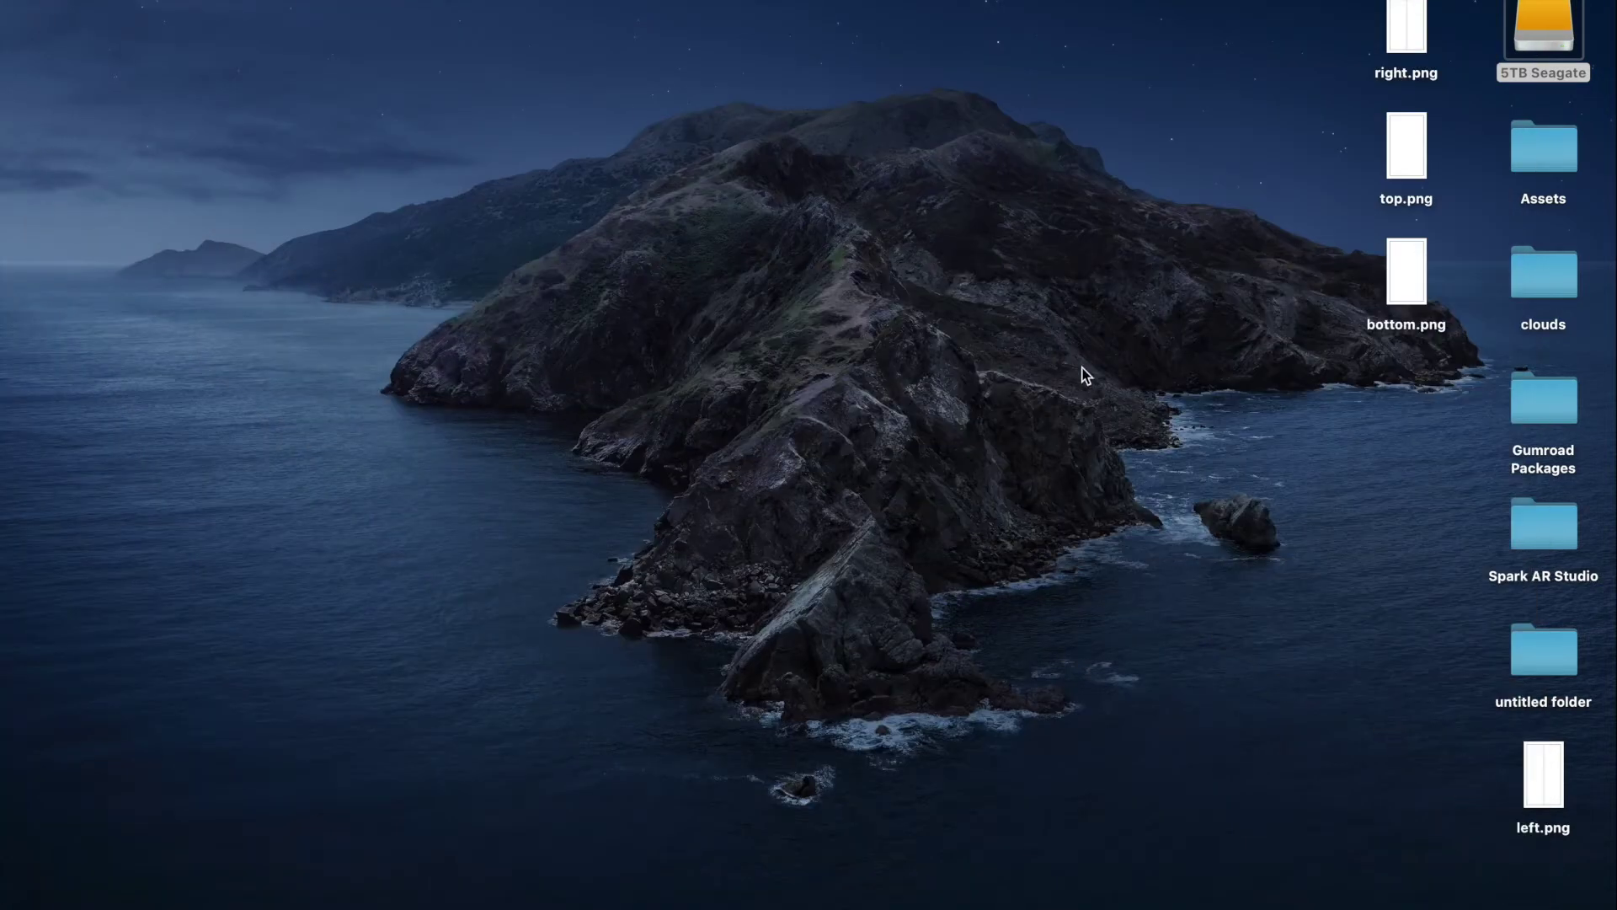
drag(1332, 17, 1450, 332)
super+click(1533, 755)
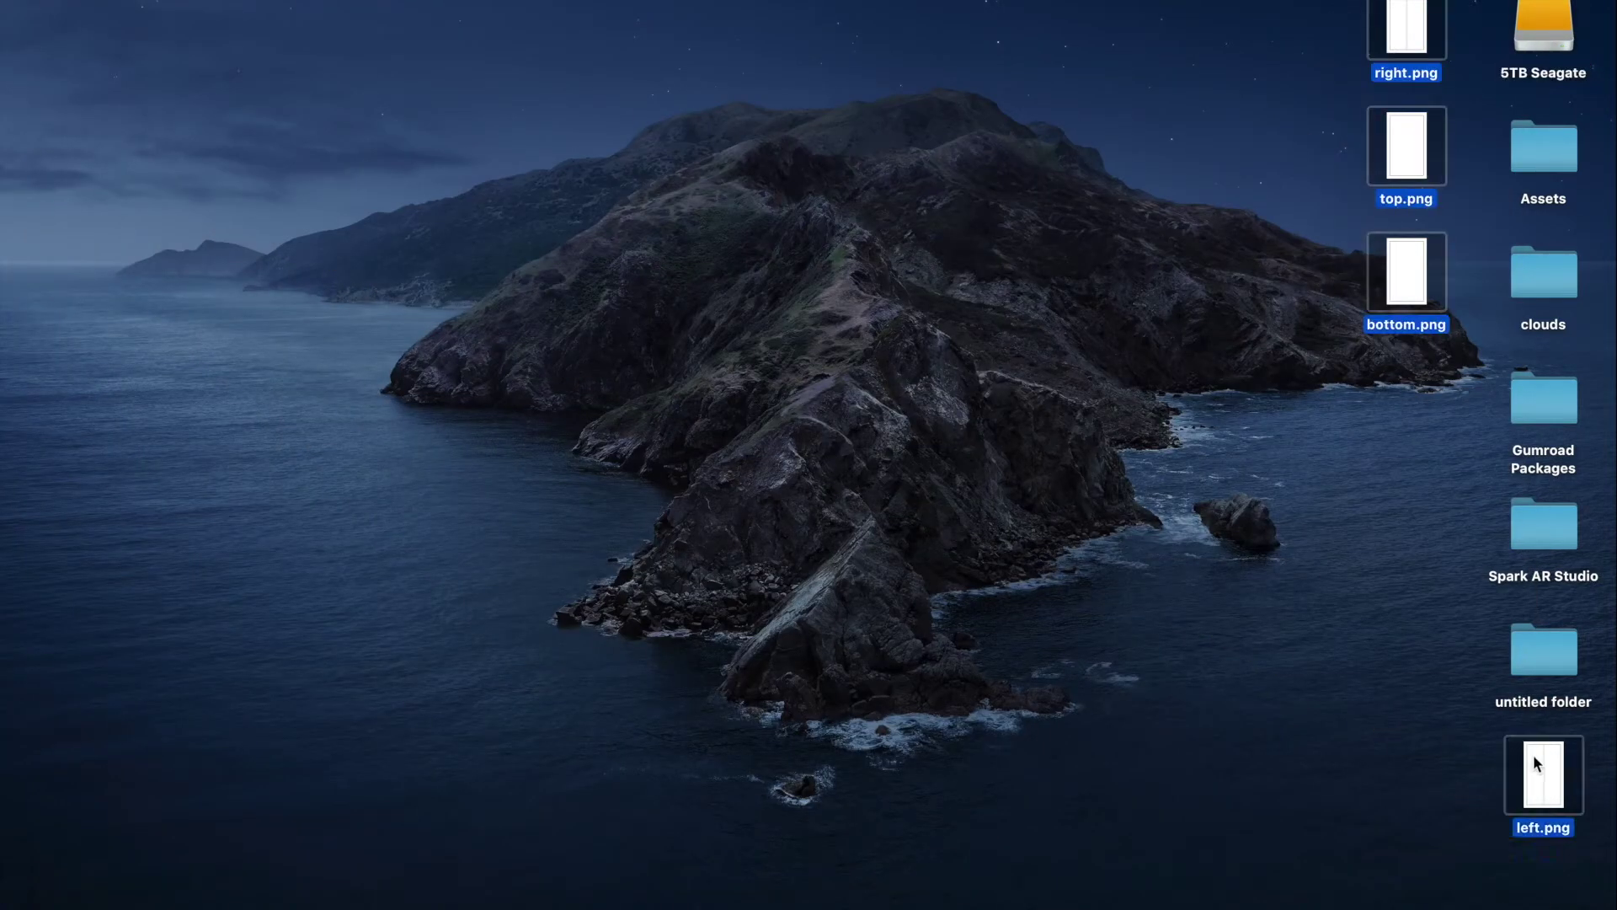
key(super+Tab)
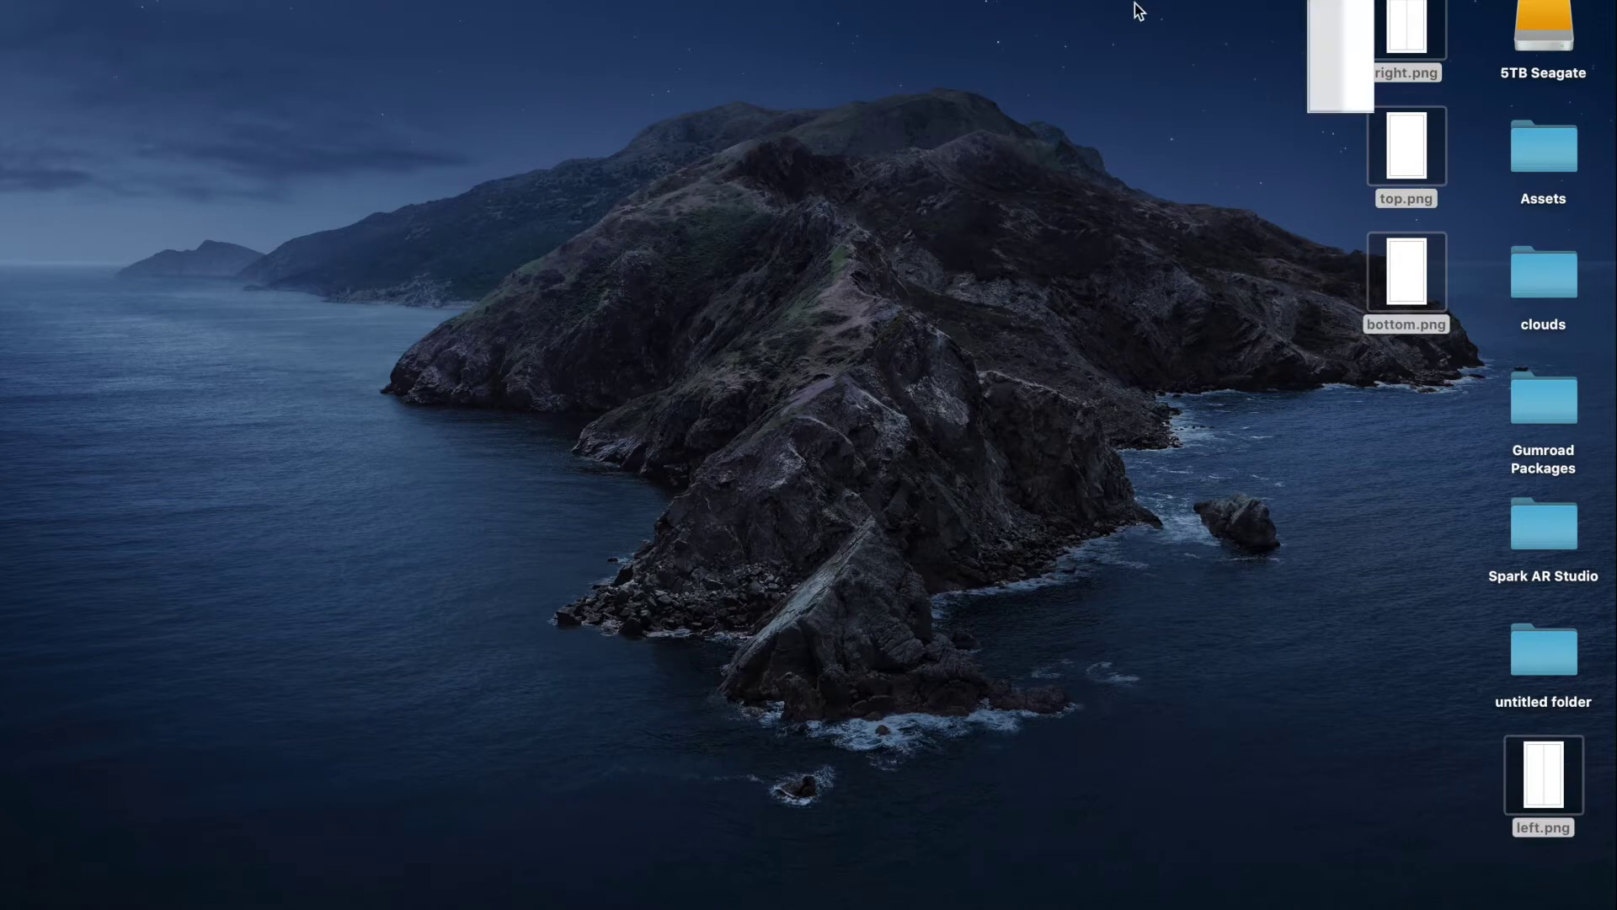
key(Down)
key(Down)
key(Down)
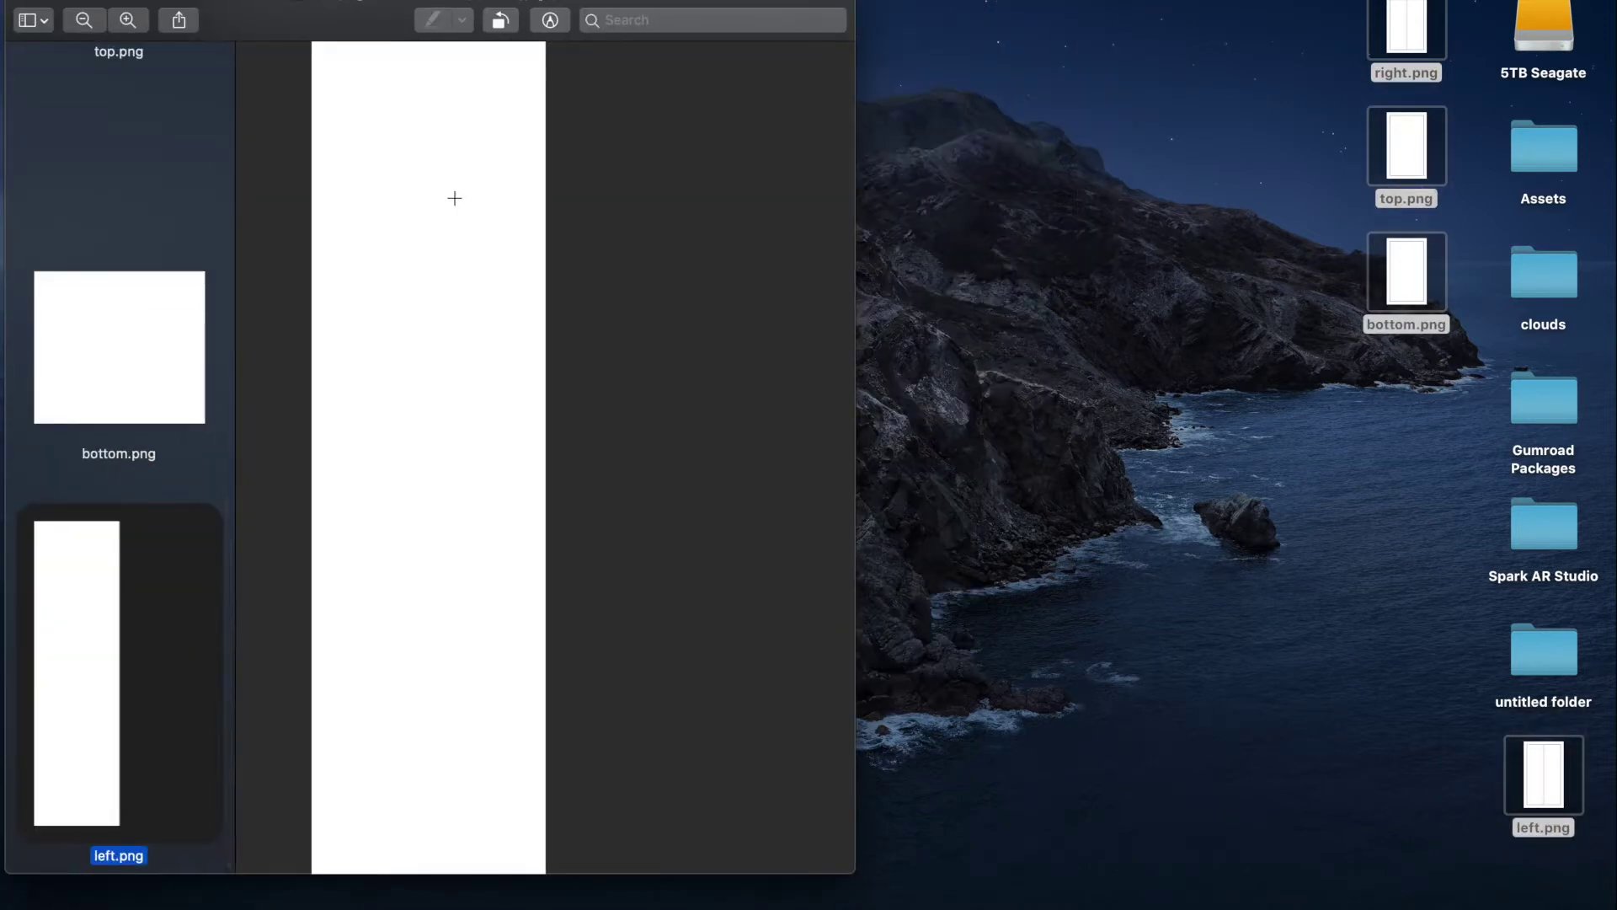
key(super+w)
click(1039, 488)
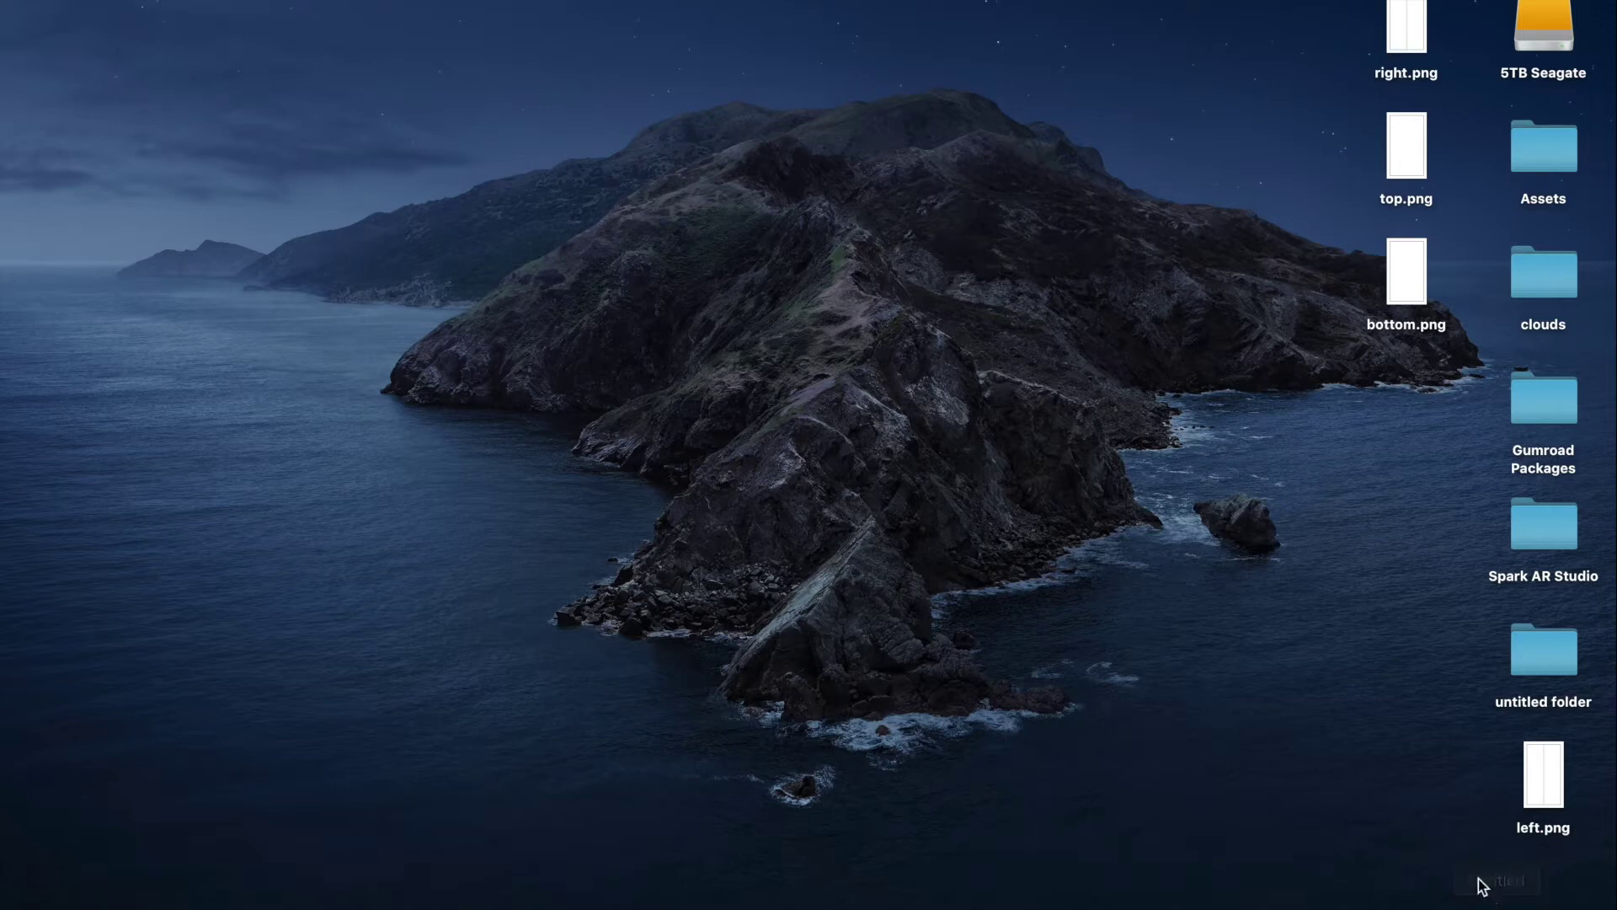
- Import left, right, top and bottom PNGs as textures with no compression
click(1483, 897)
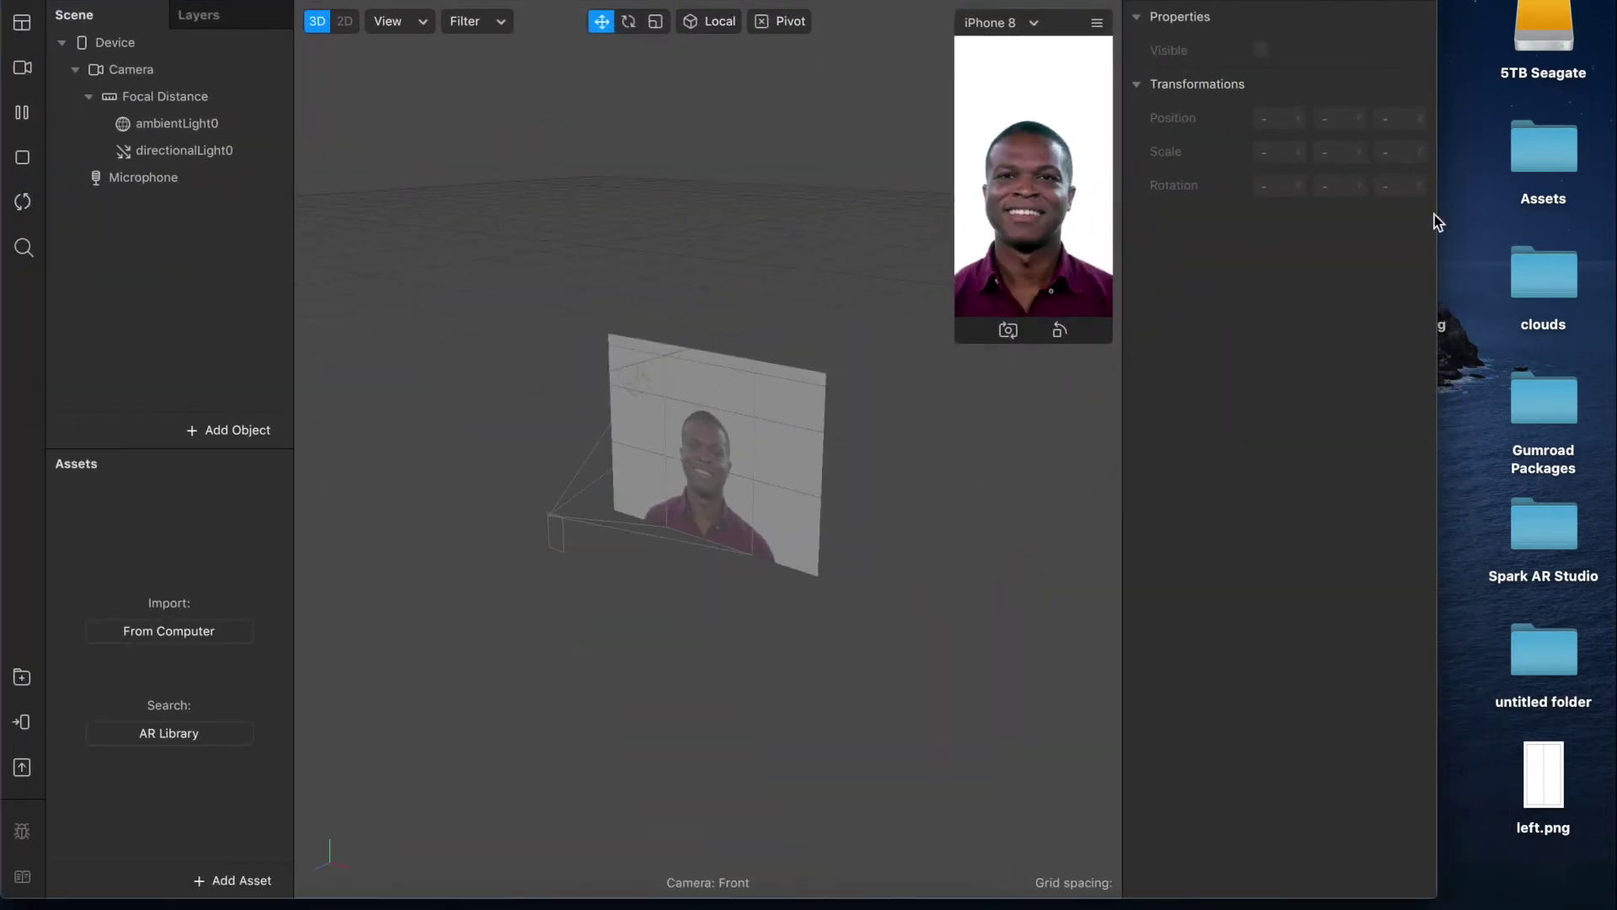
drag(1433, 230, 1354, 231)
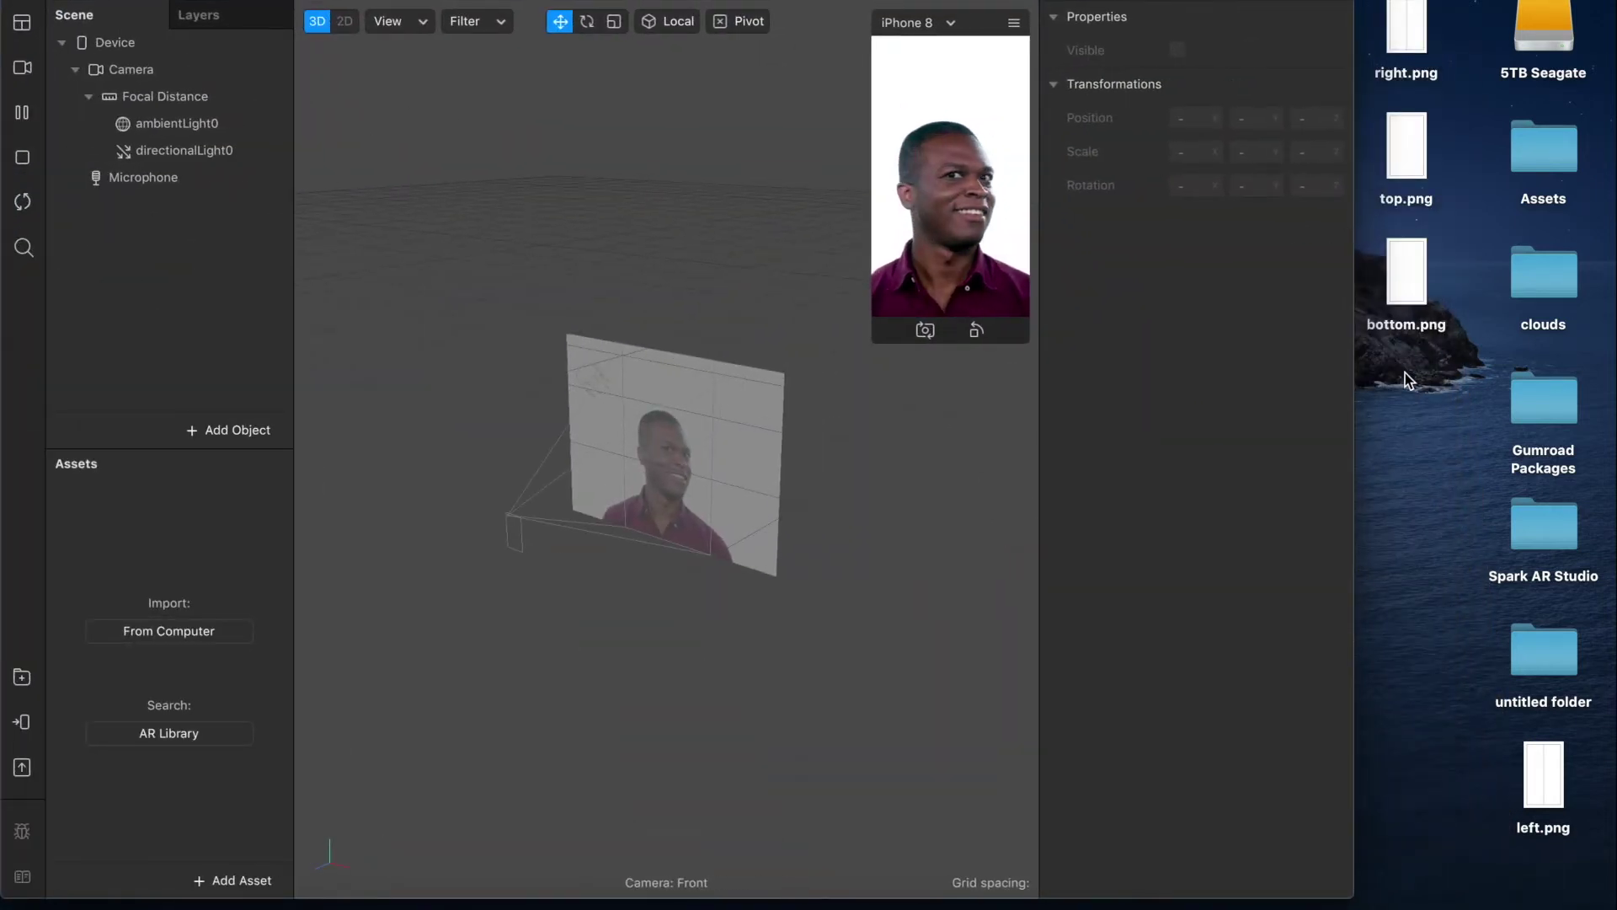
drag(1365, 4, 1450, 374)
super+click(1542, 769)
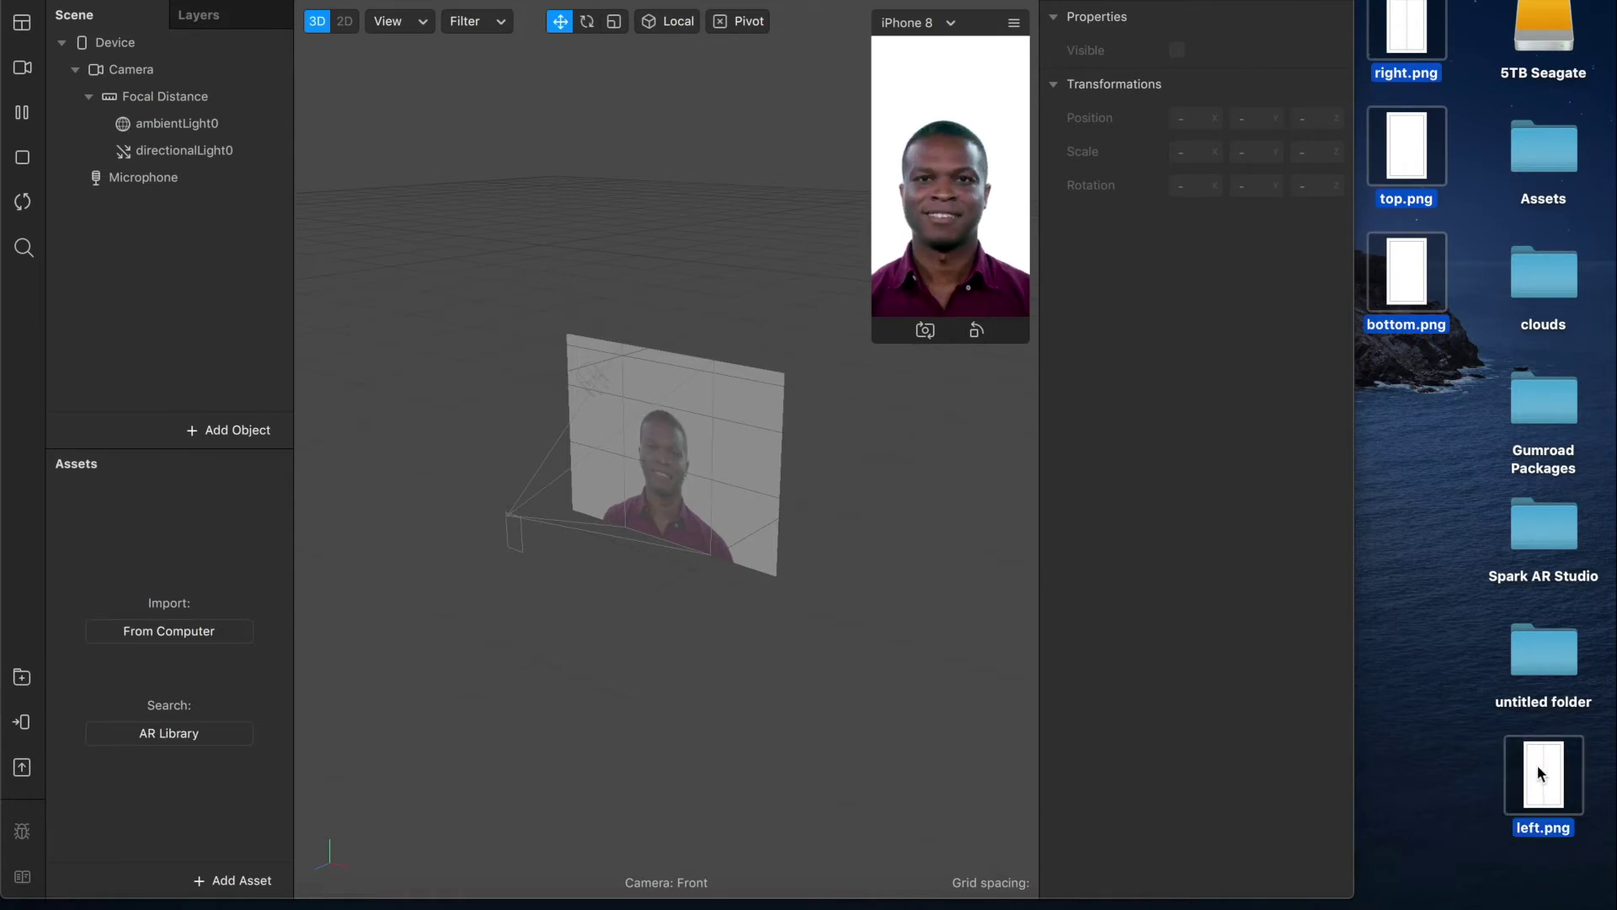
drag(1541, 769, 154, 591)
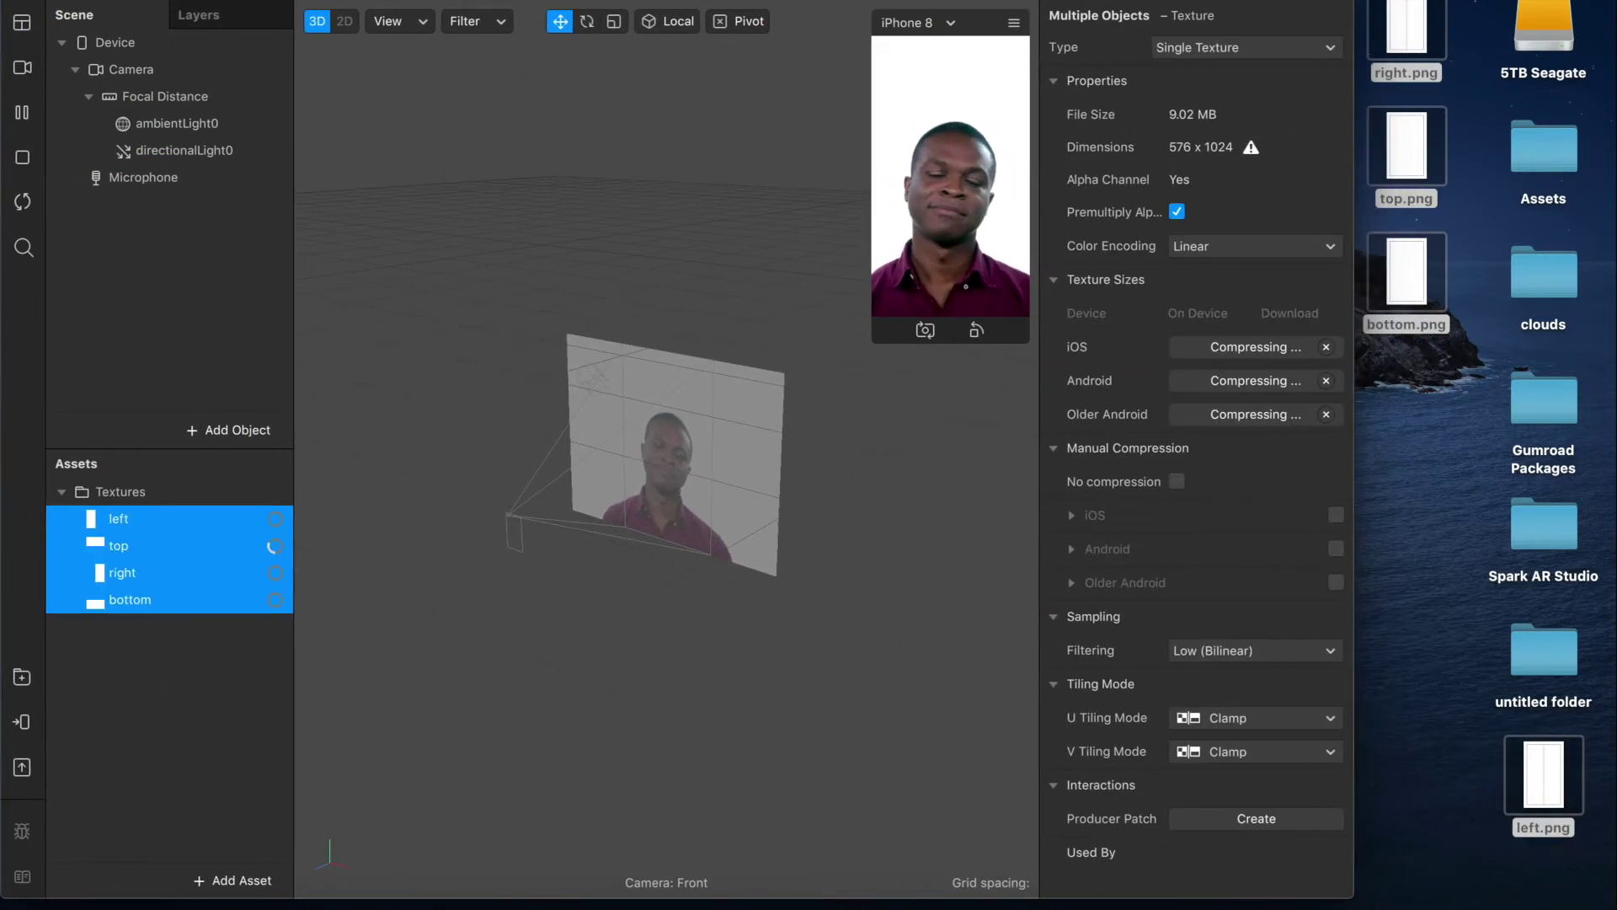
drag(1354, 286, 1480, 281)
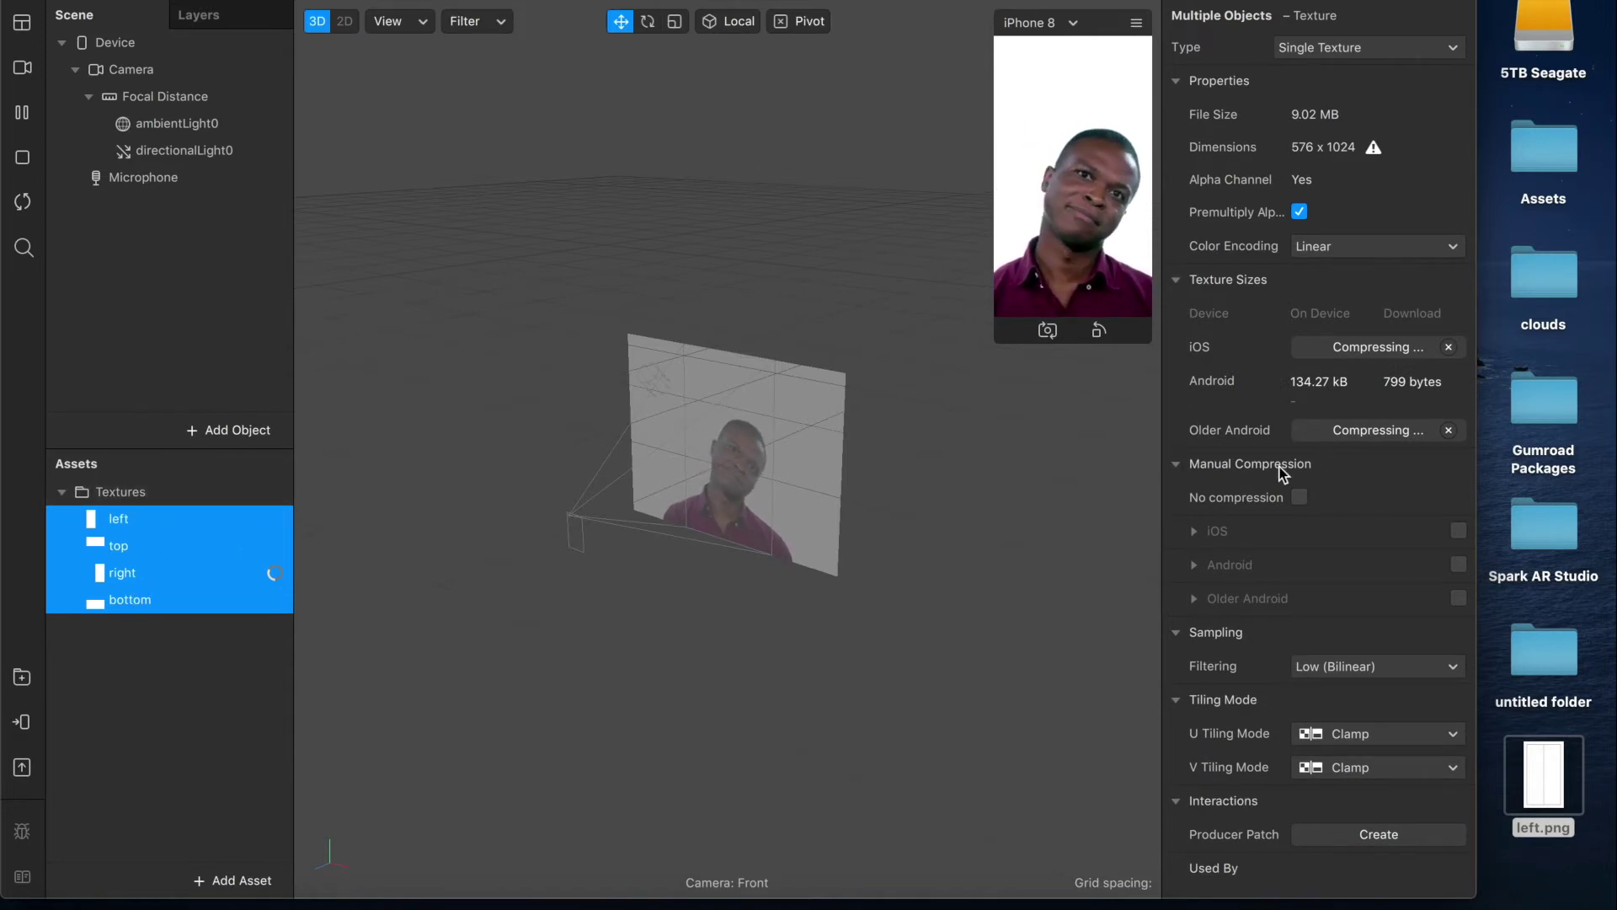
click(1299, 497)
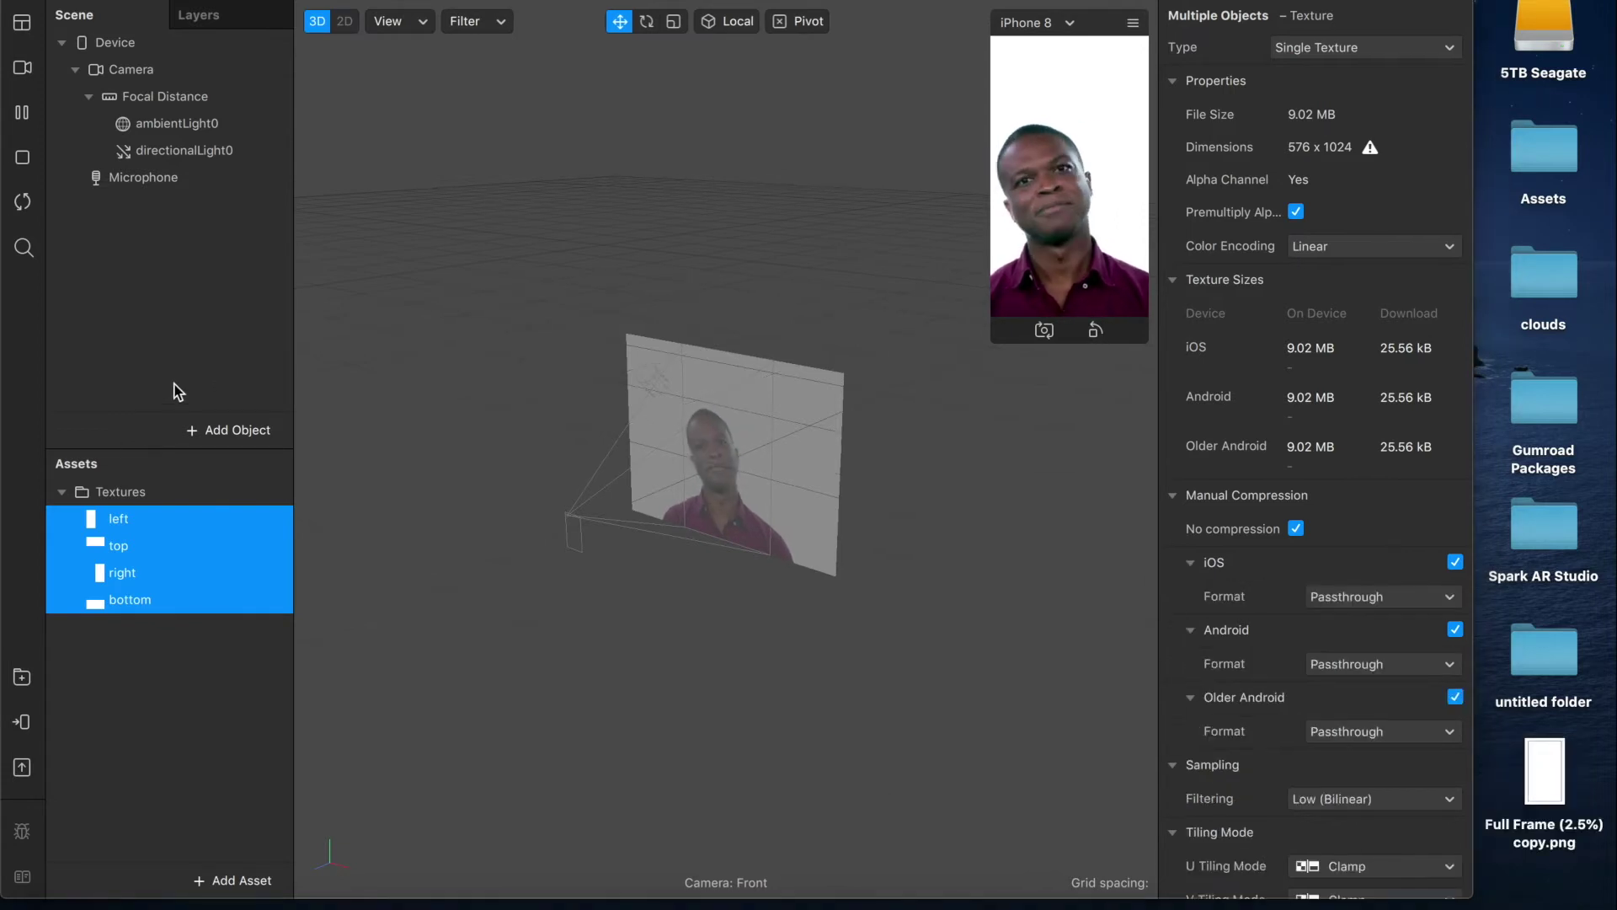
- Import Full Frame (2.5%) copy.png as a texture with no compression
click(1545, 767)
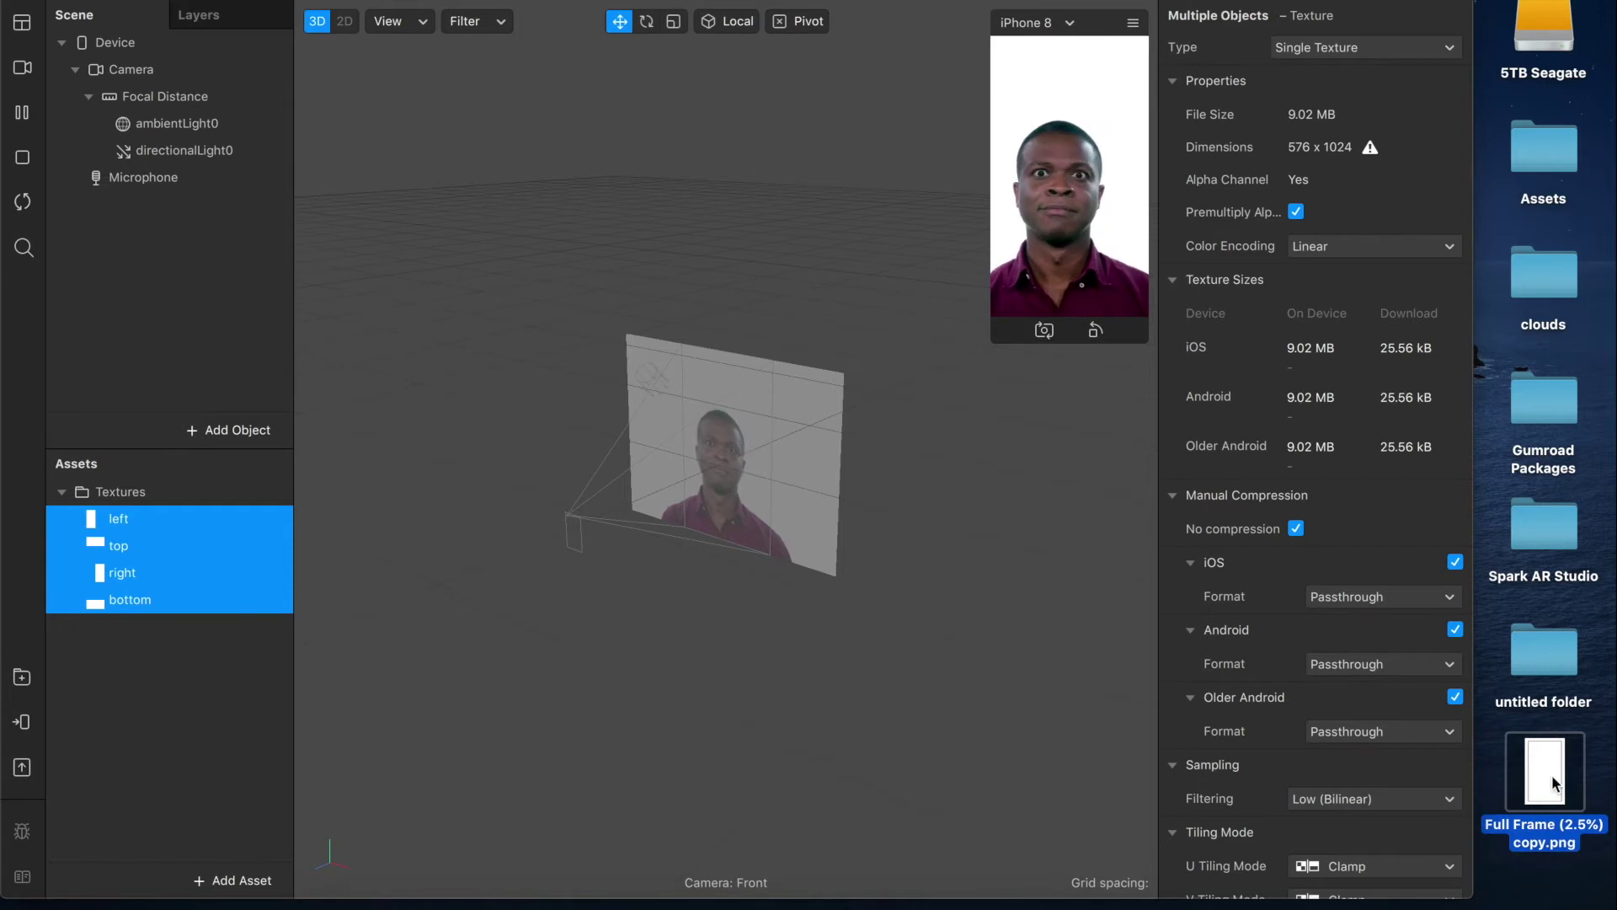
drag(1554, 782, 195, 687)
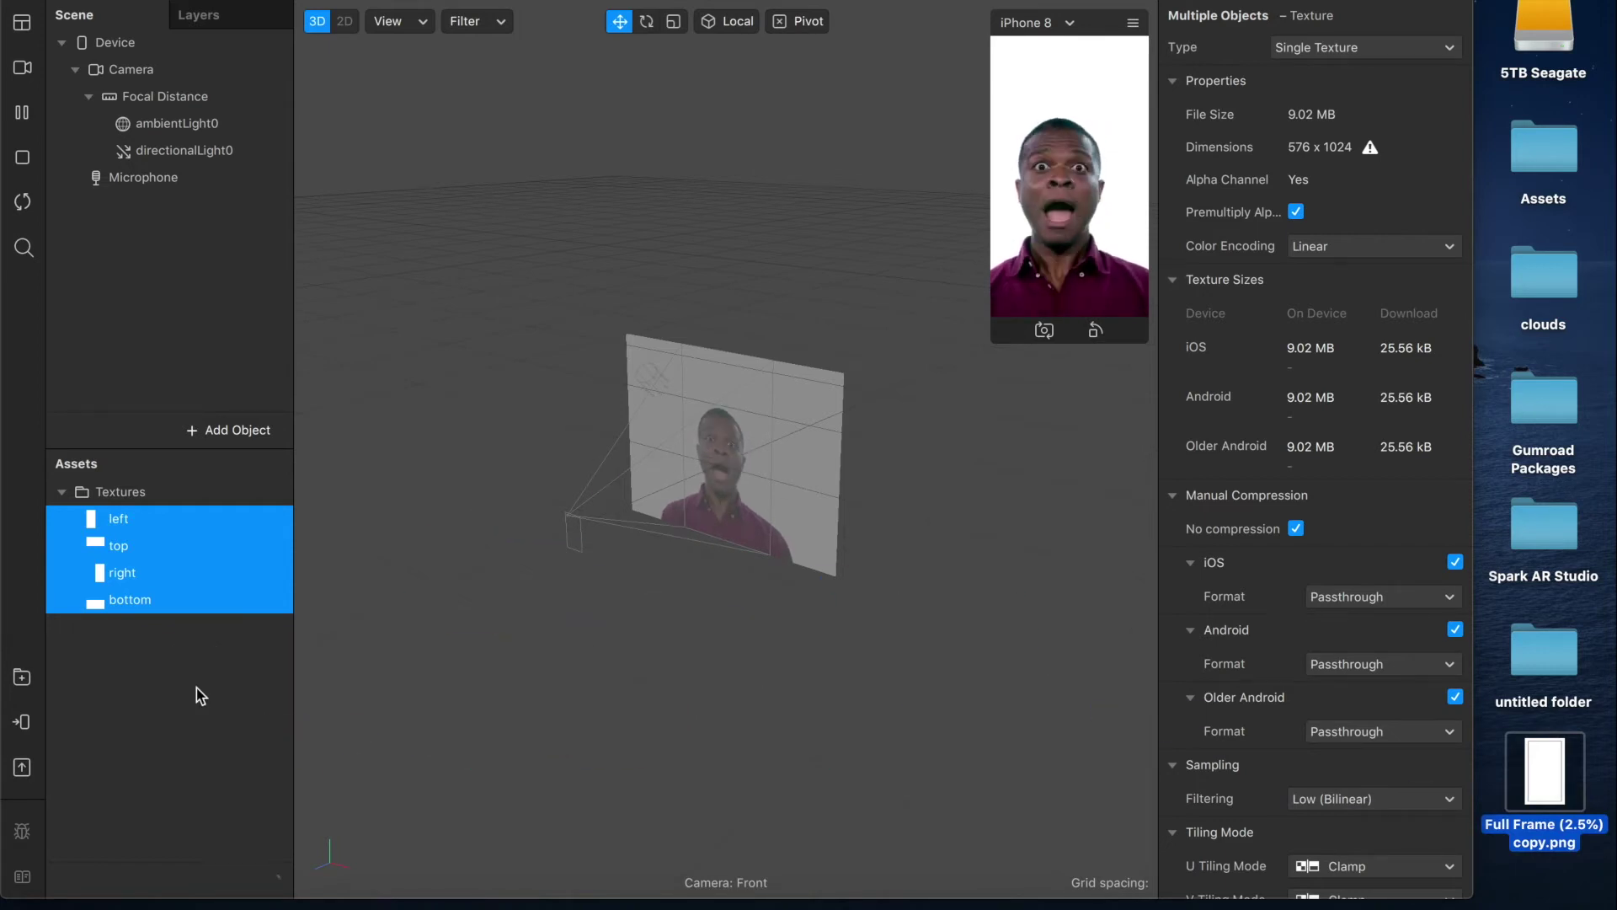
click(172, 628)
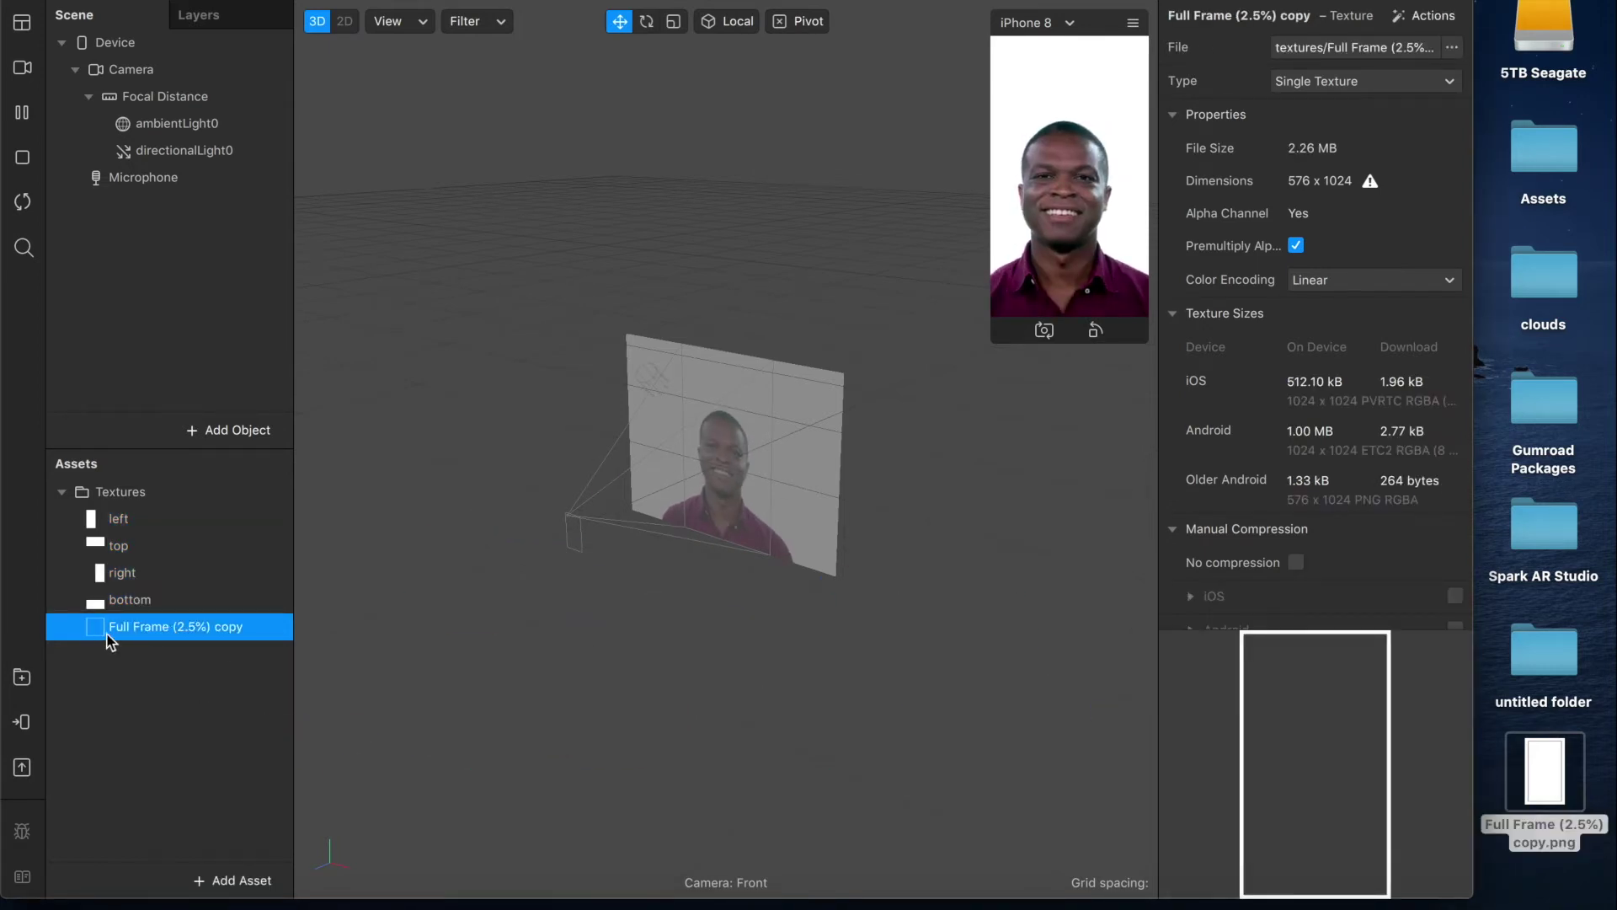
click(1297, 562)
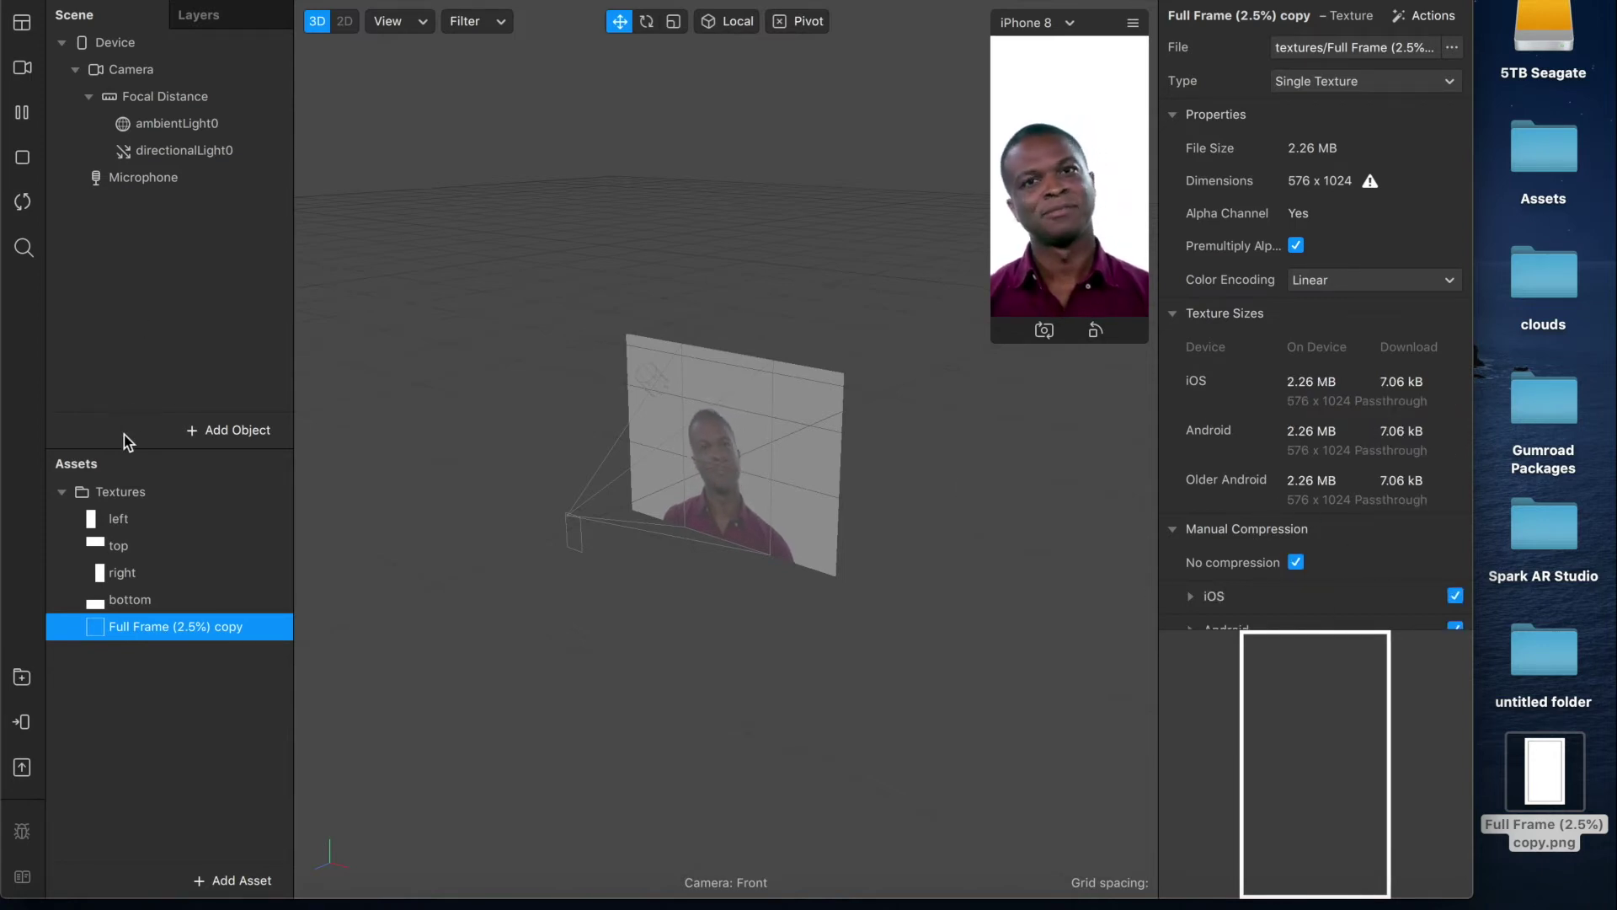
click(215, 432)
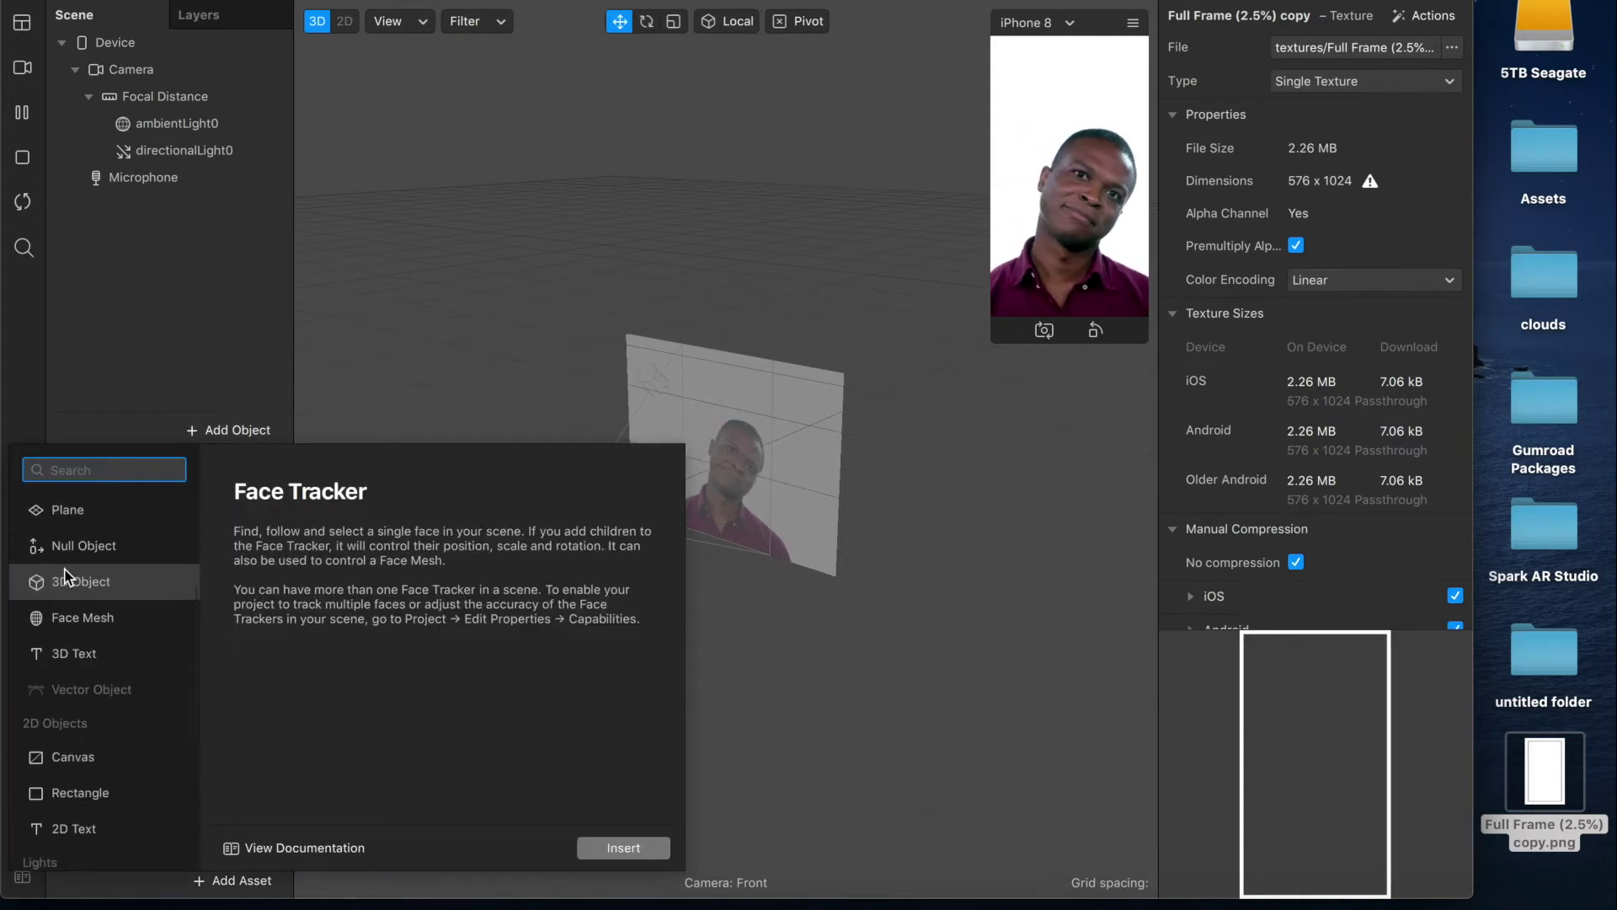
- Add a rectangle in a new canvas, naming the canvas left/right and the rectangle left
scroll(62, 673, down, 1)
double_click(54, 770)
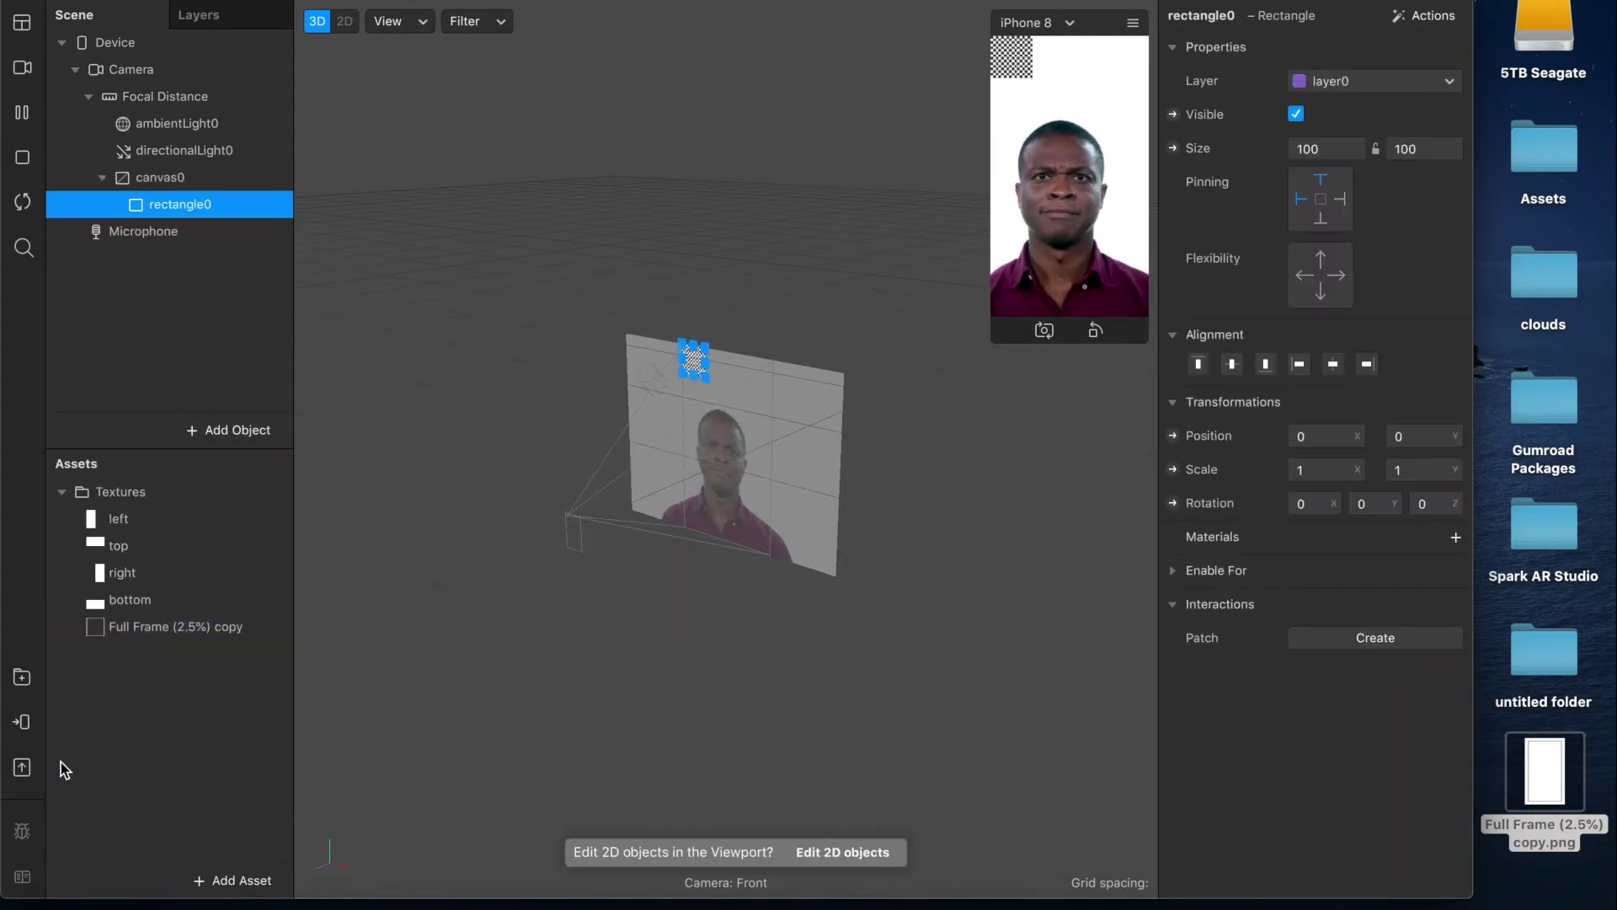
double_click(160, 178)
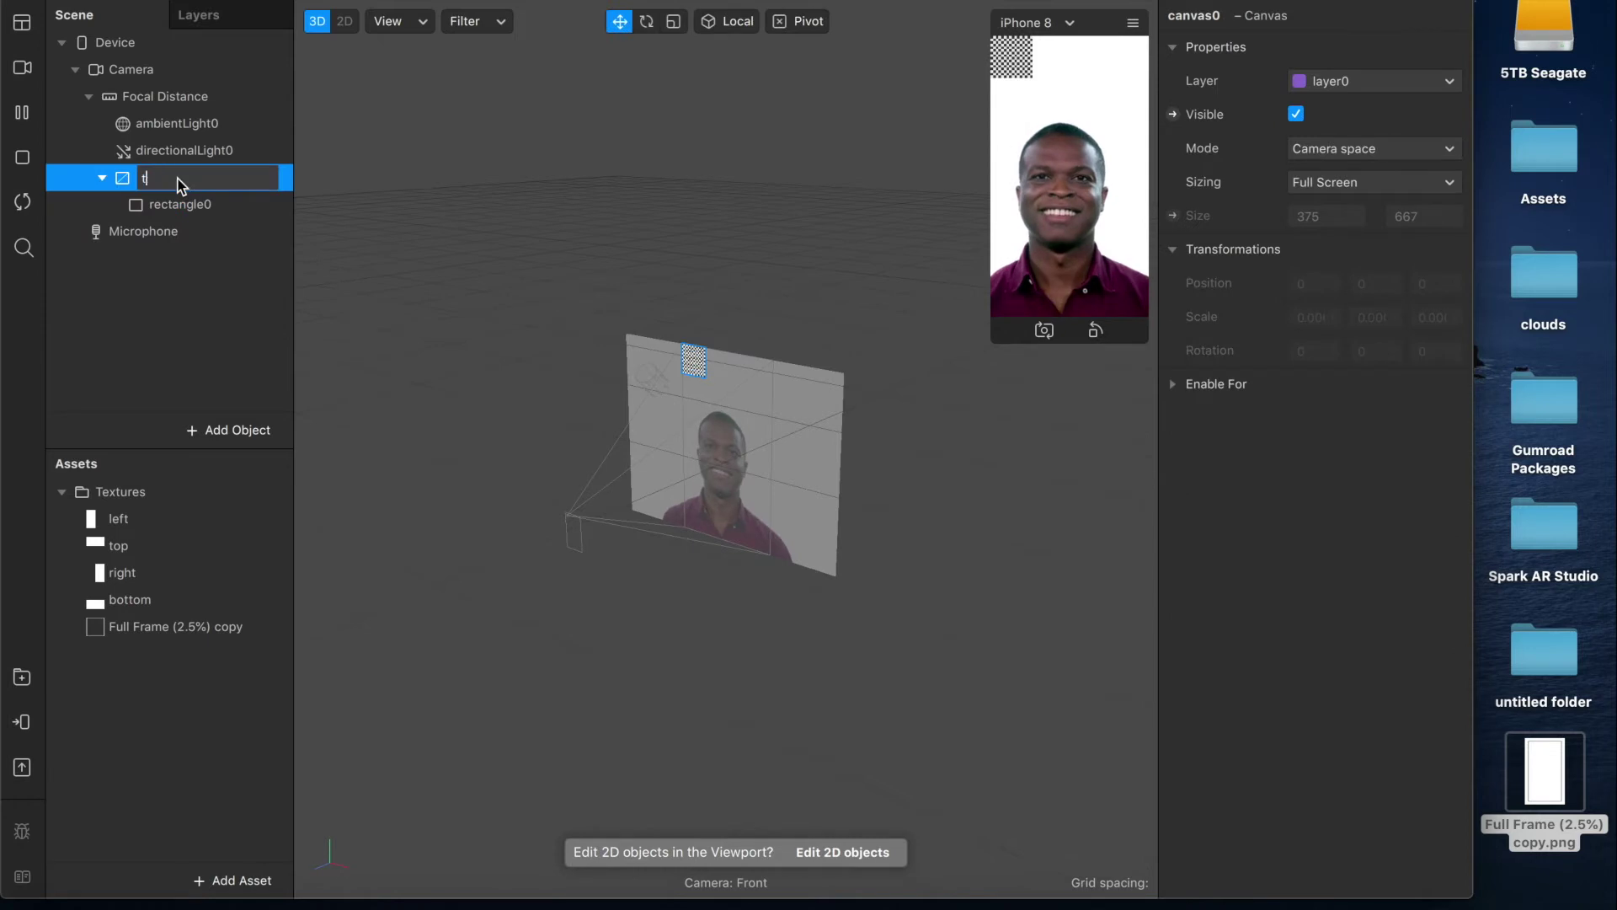
text(top)
text(left)
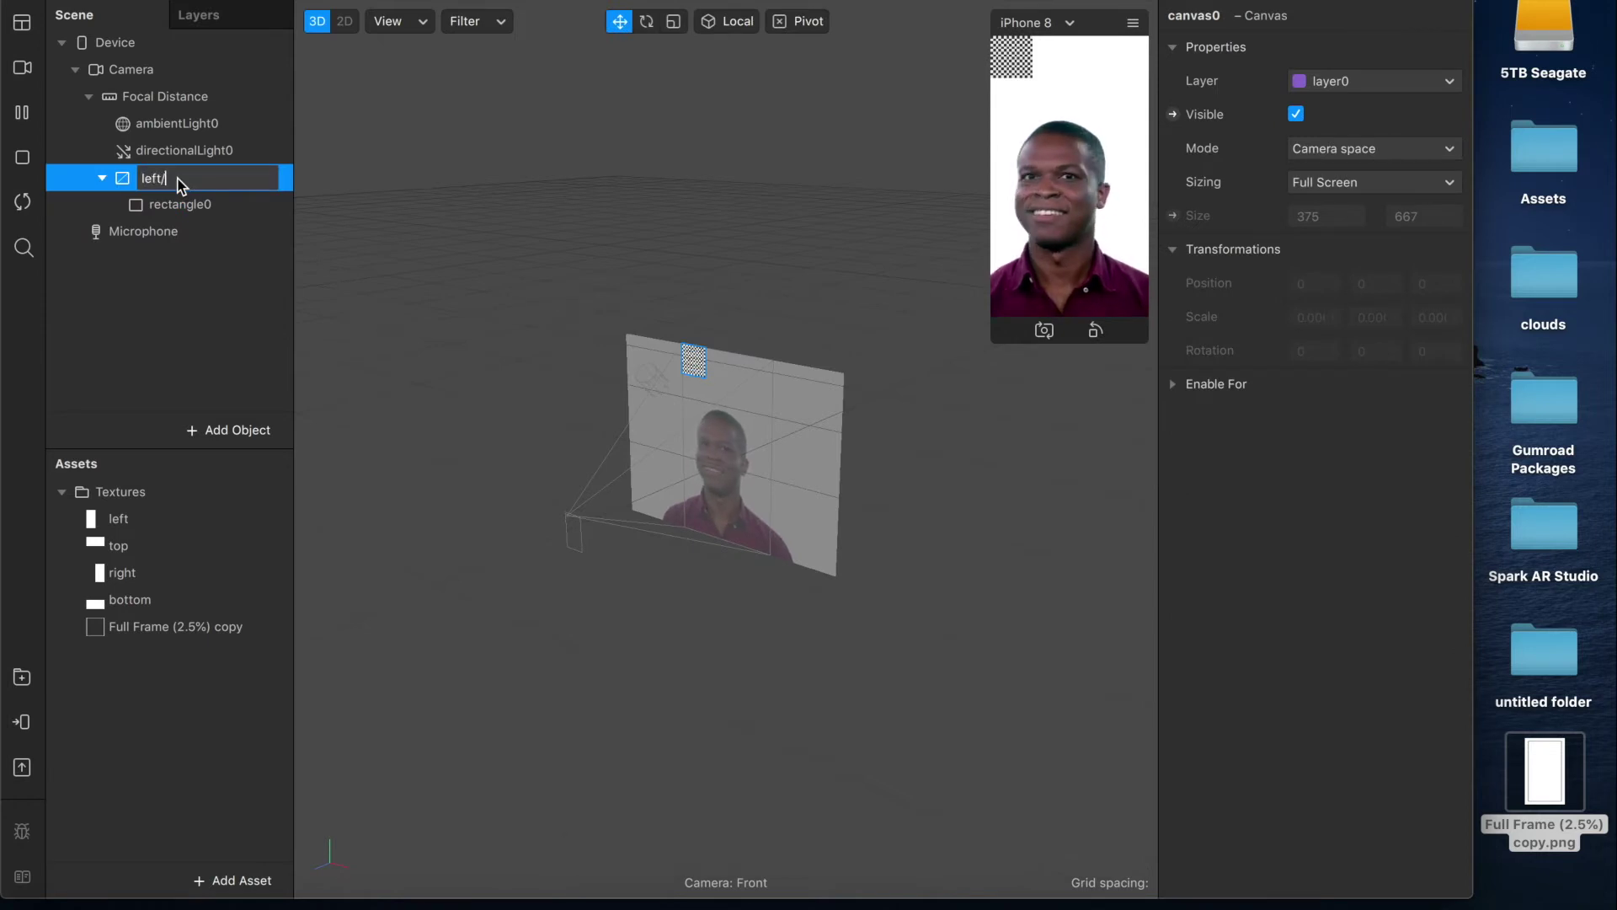
text(/right)
key(Return)
double_click(165, 211)
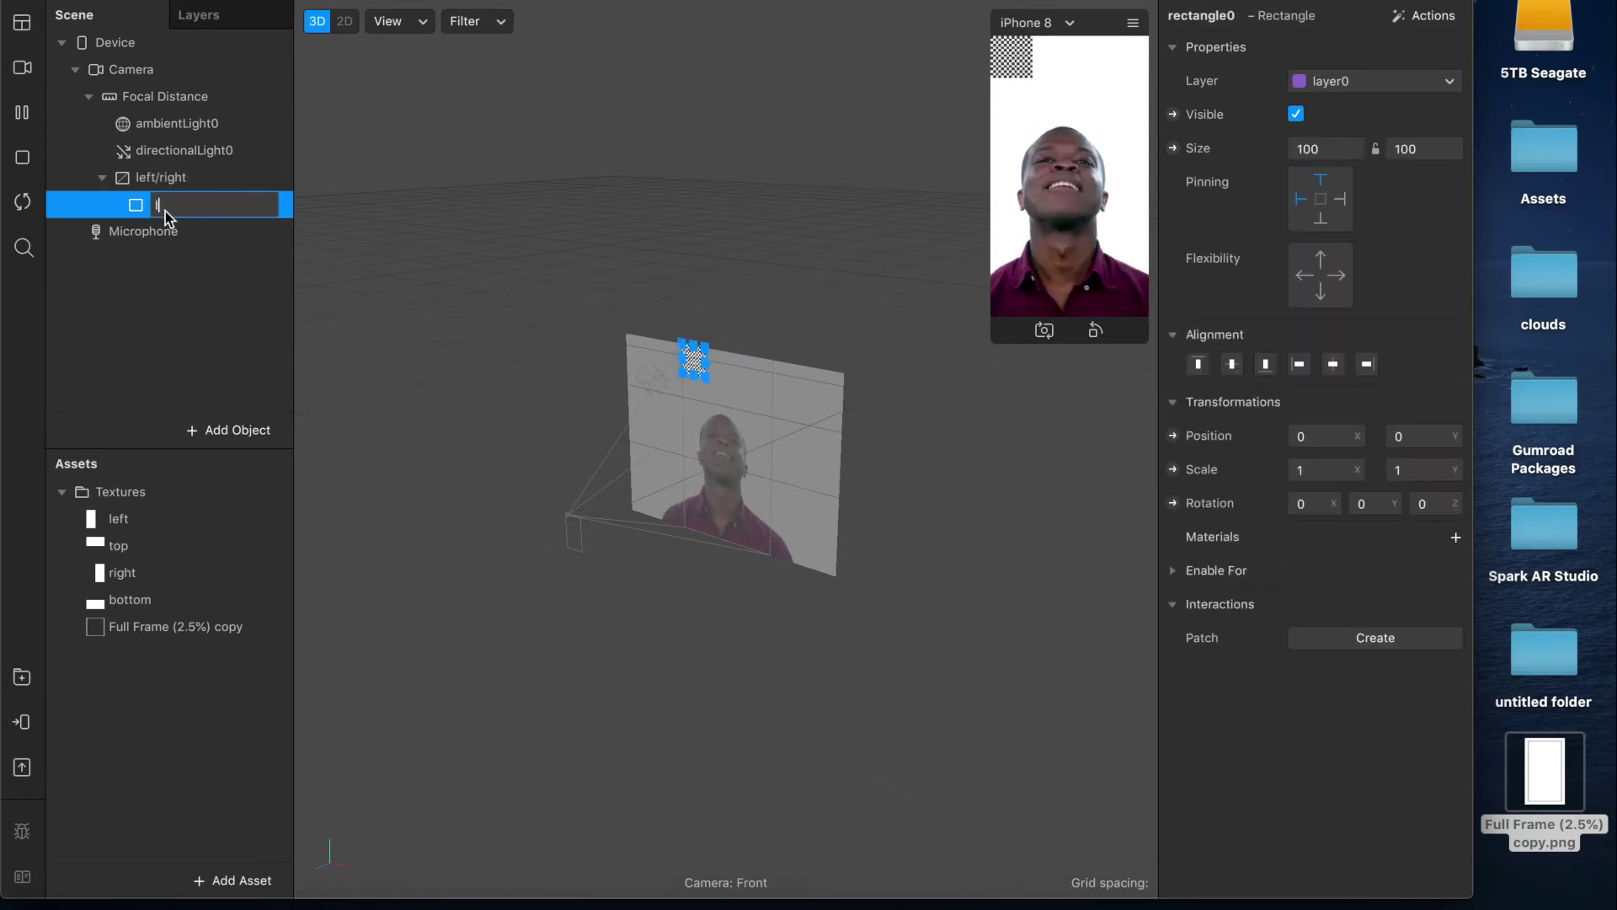
text(left)
key(Return)
- Duplicate the left rectangle twice, naming the copies right and frame
key(super+d)
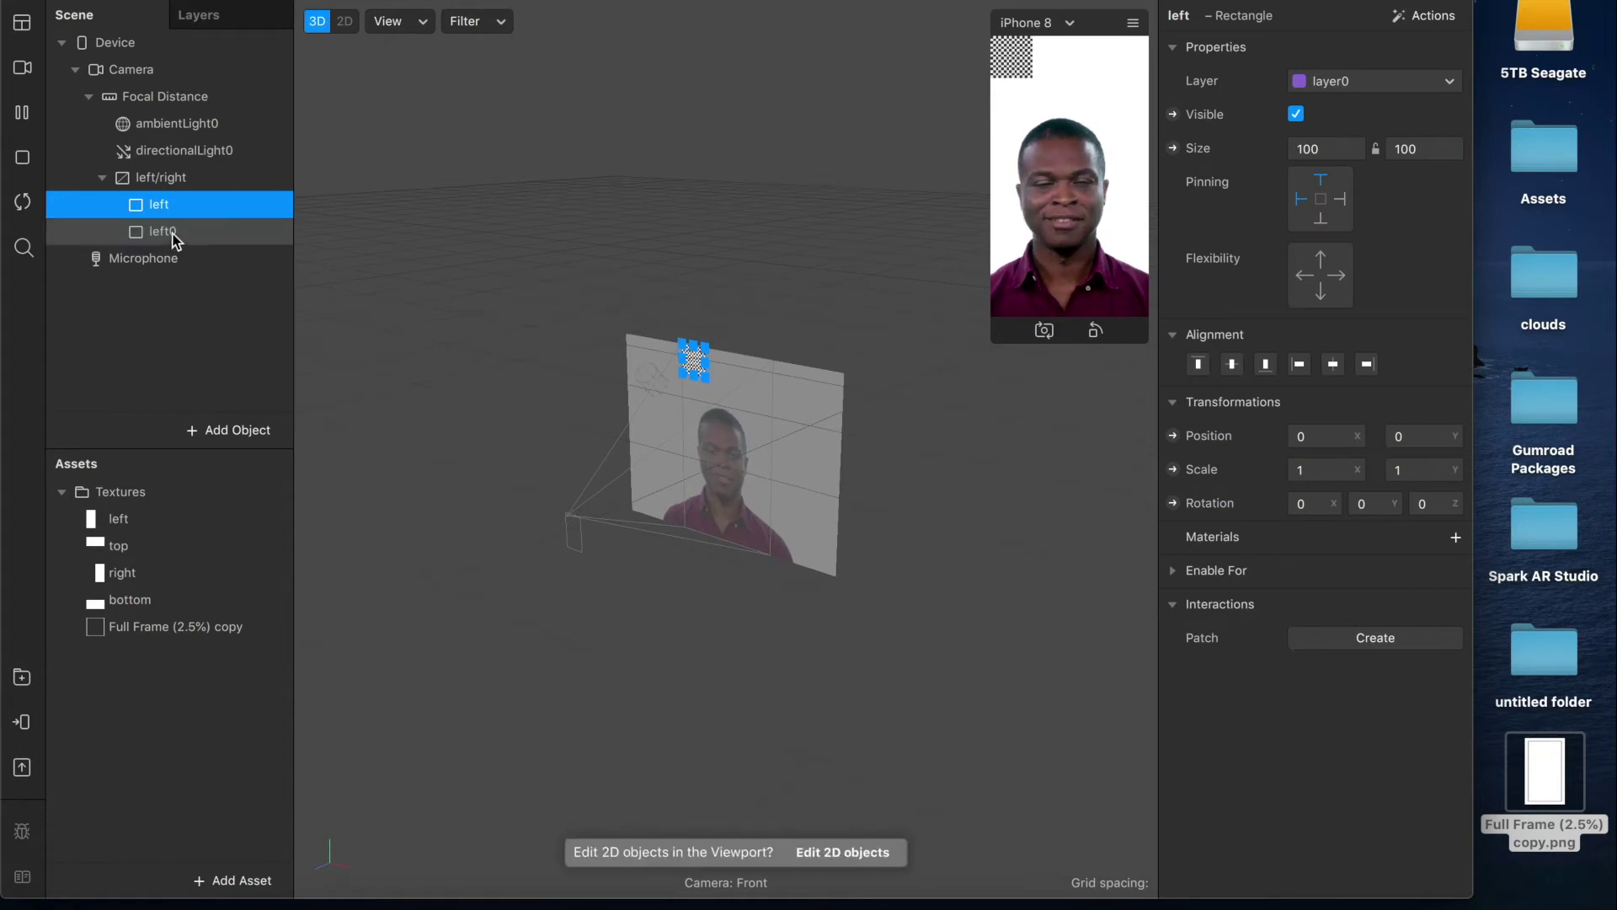
double_click(168, 232)
text(right)
key(Return)
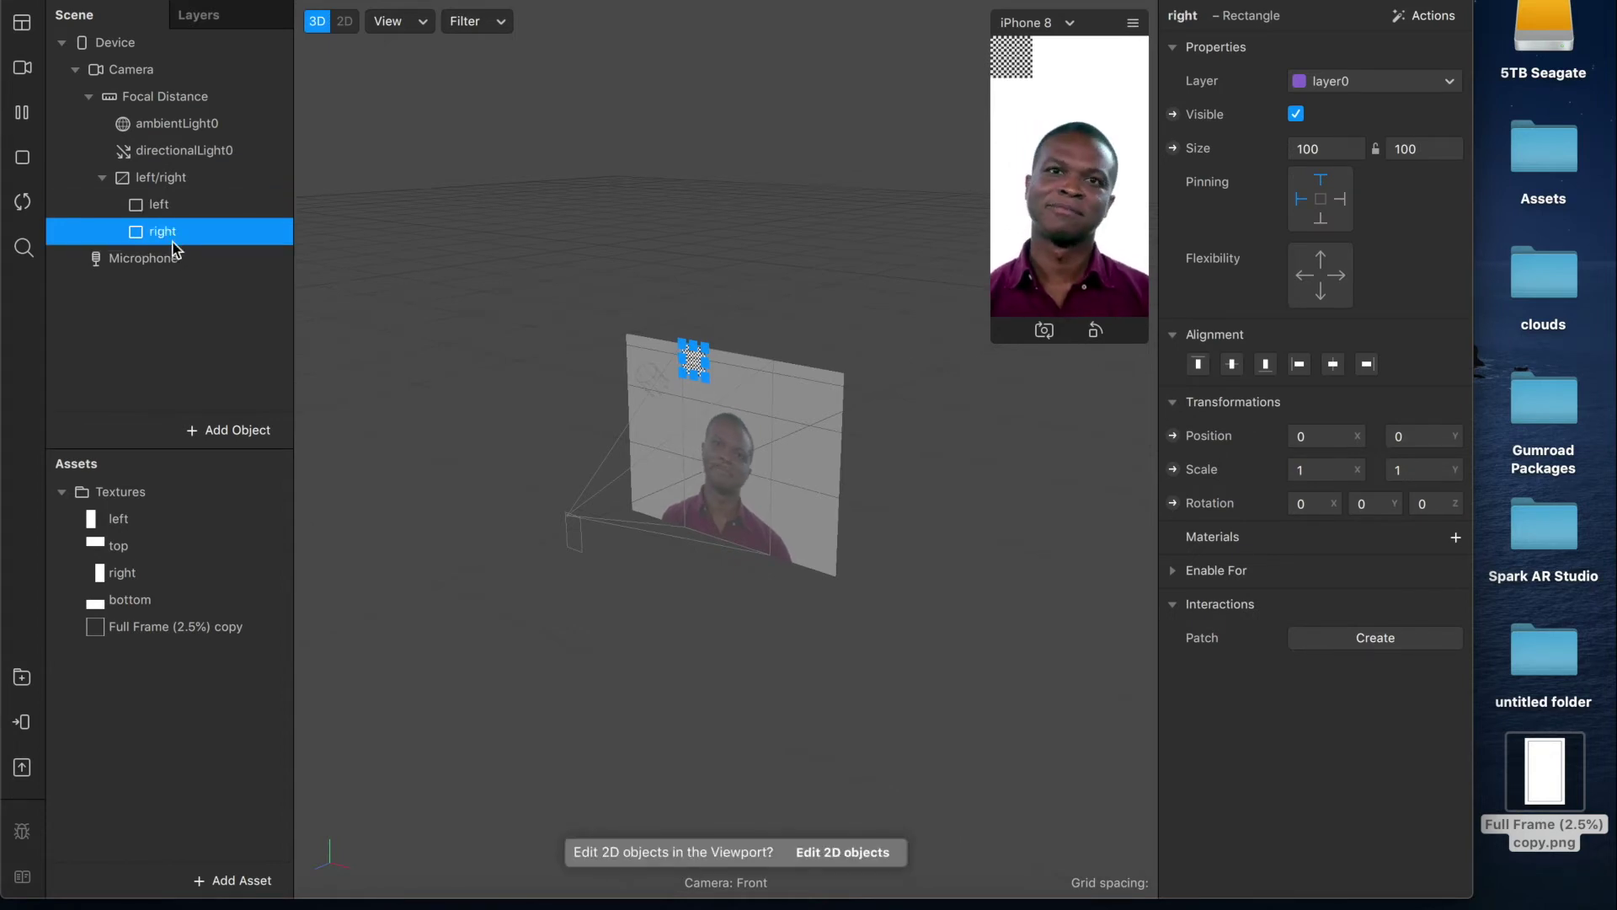
key(super+d)
double_click(166, 258)
text(frame)
key(Return)
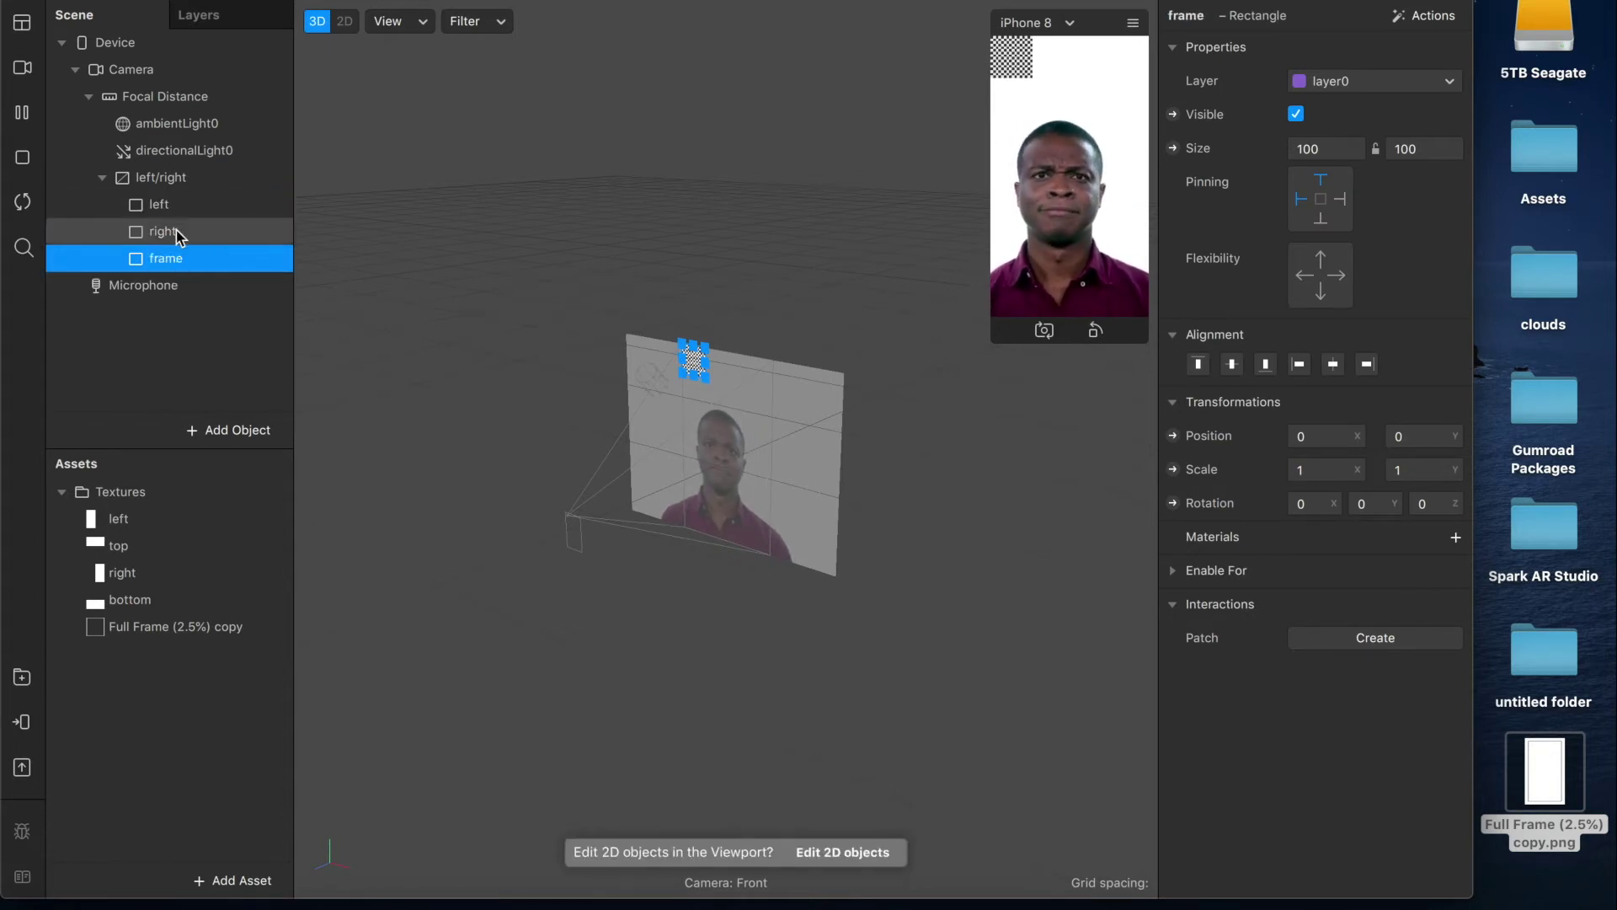
- Set all three rectangles to Fill Width and Fill Height
shift+click(170, 207)
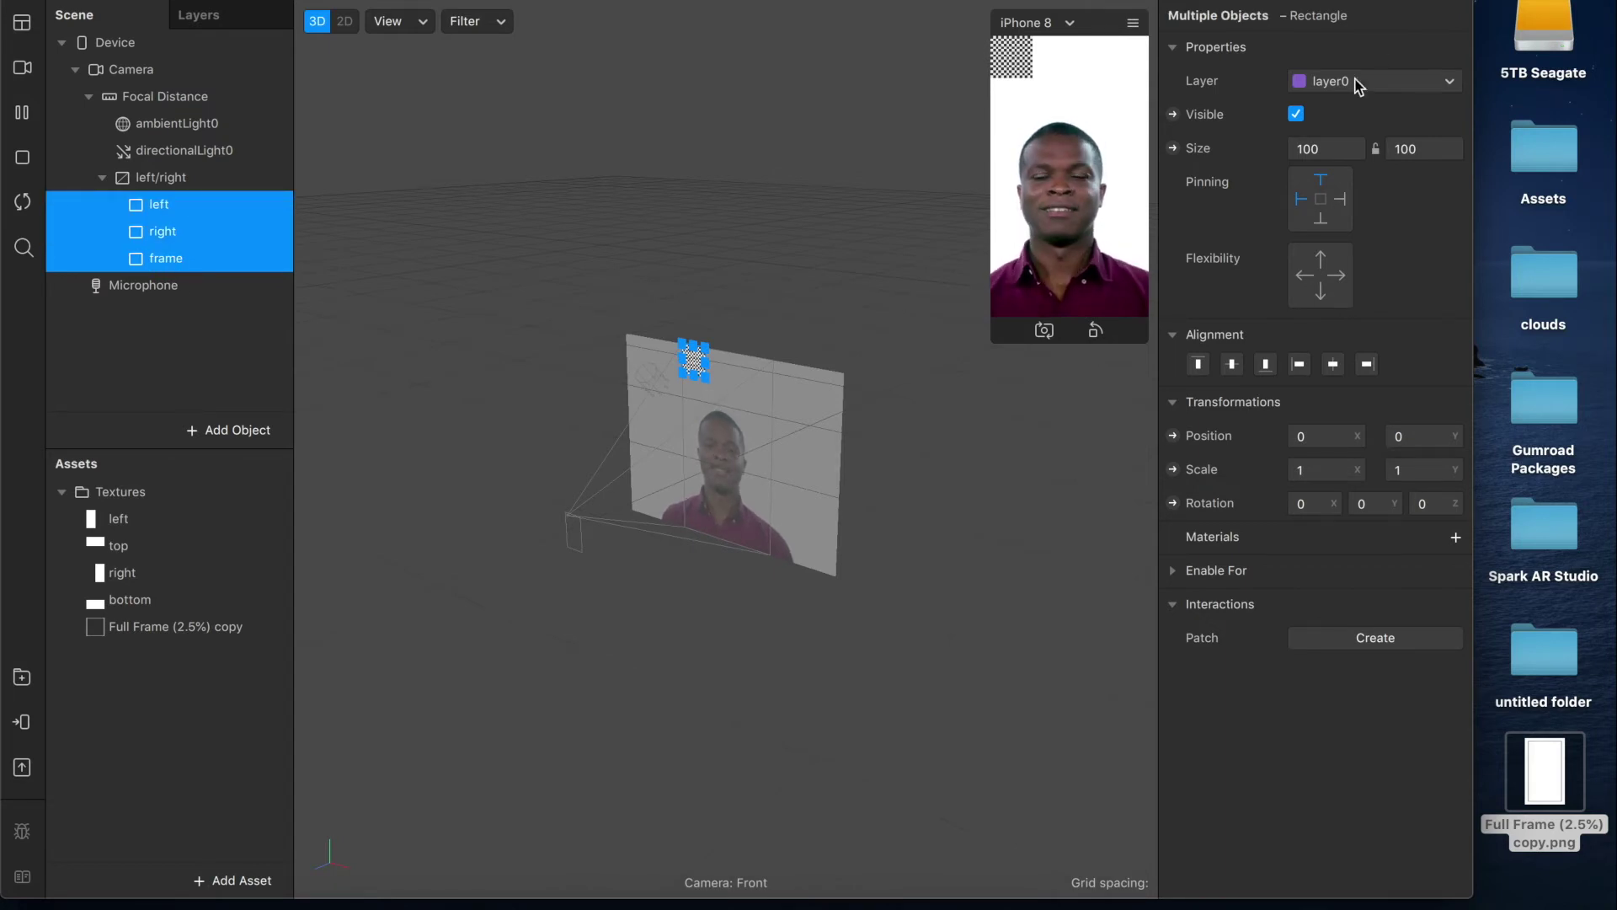
click(1314, 148)
click(1314, 178)
click(1424, 148)
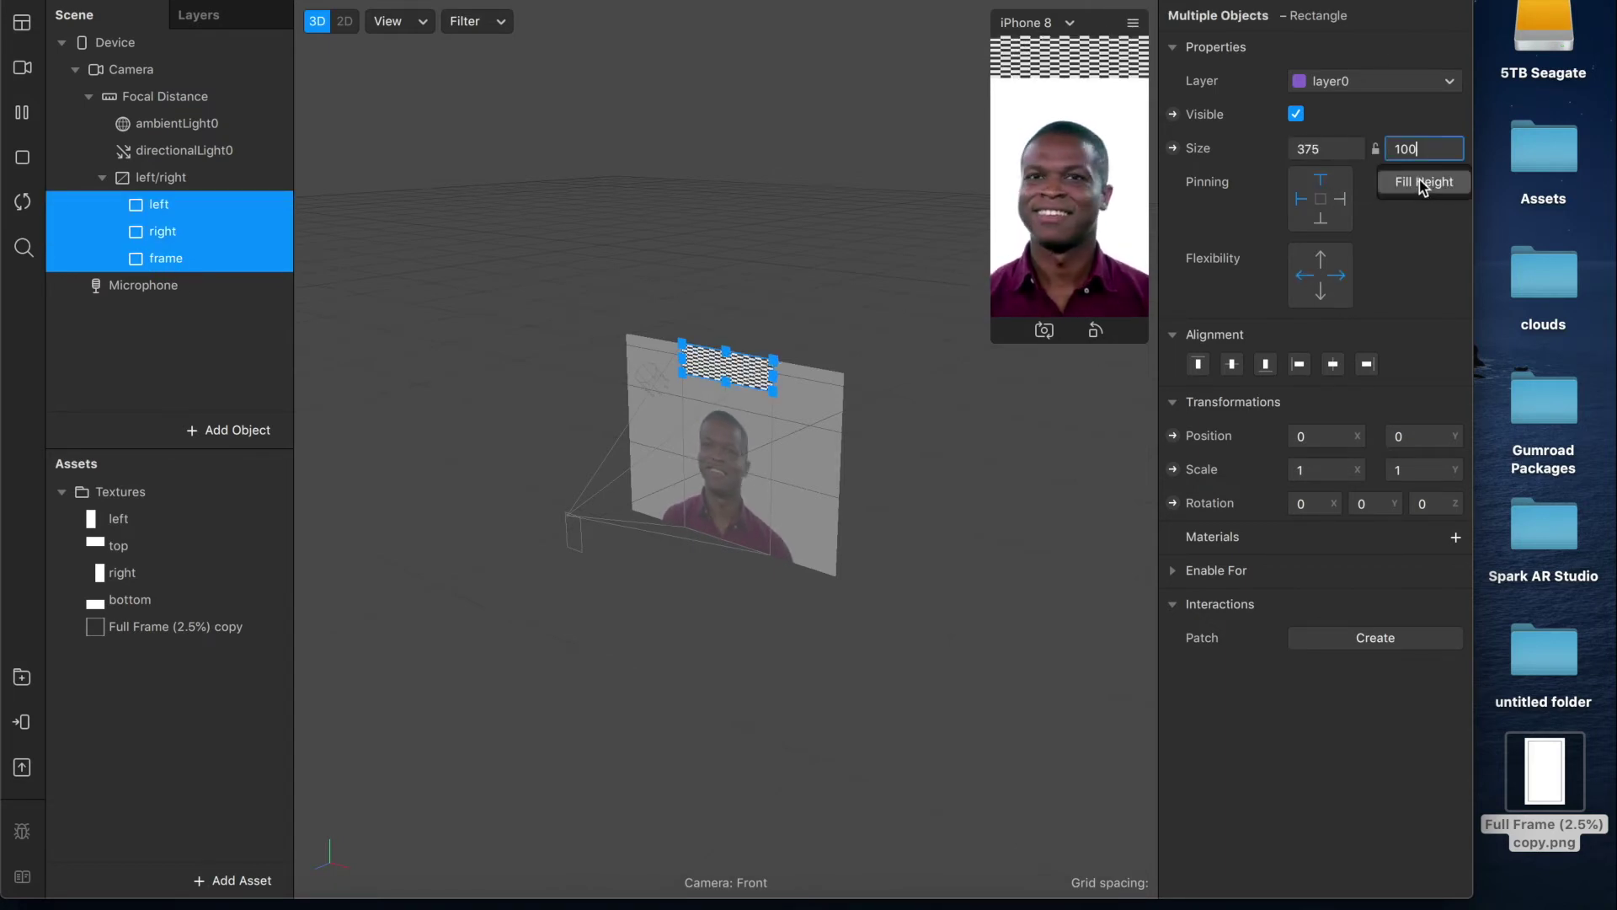
click(1424, 182)
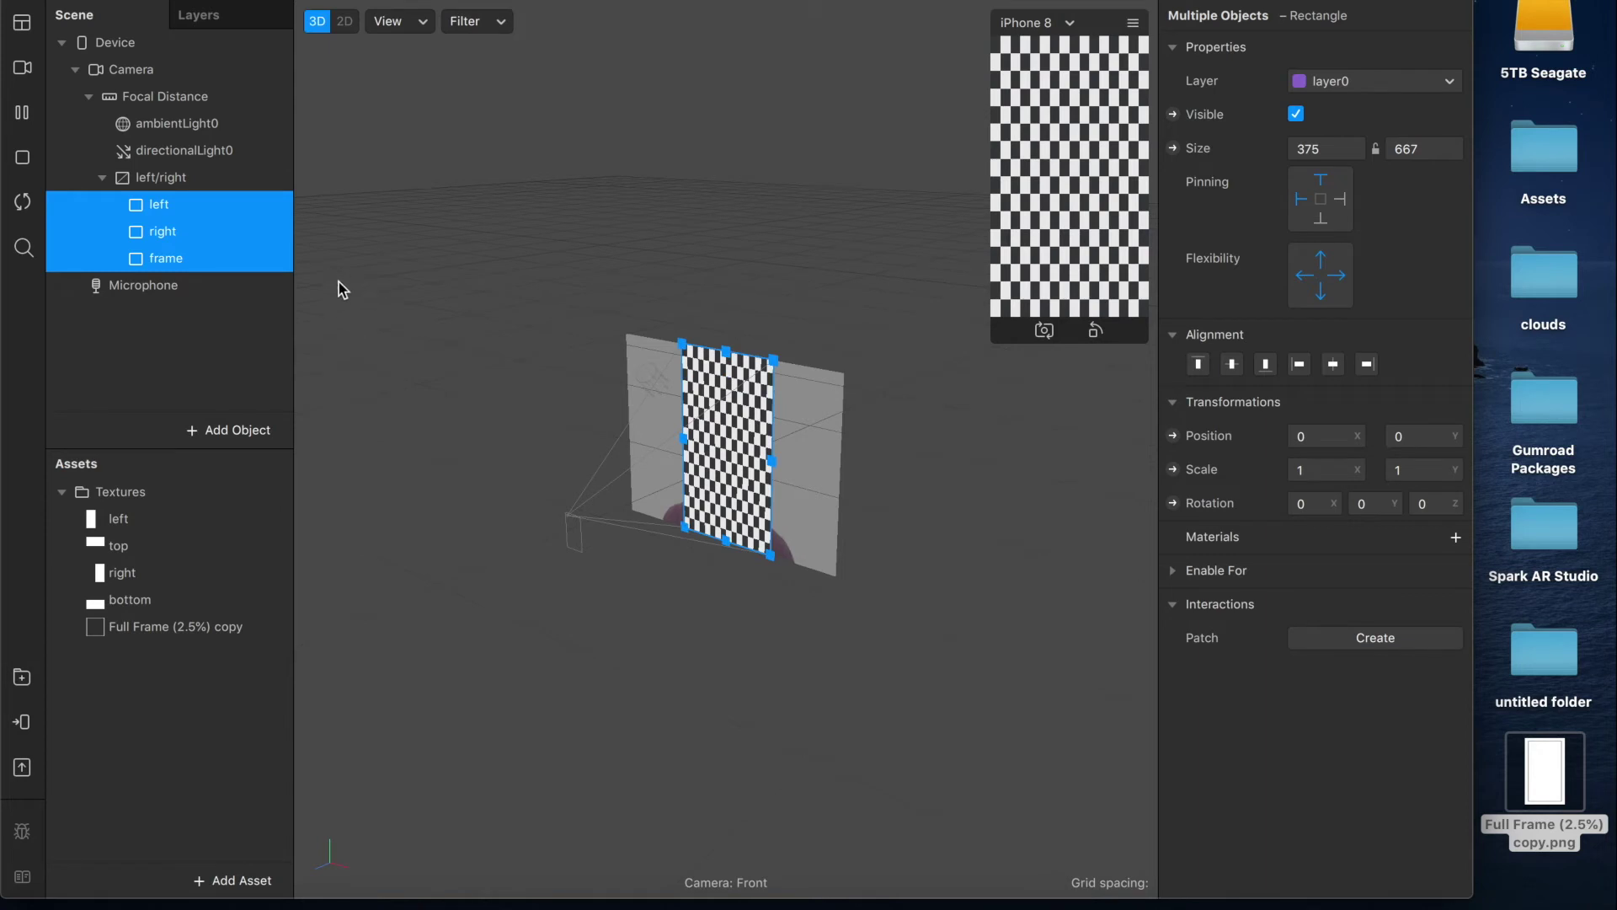
click(187, 211)
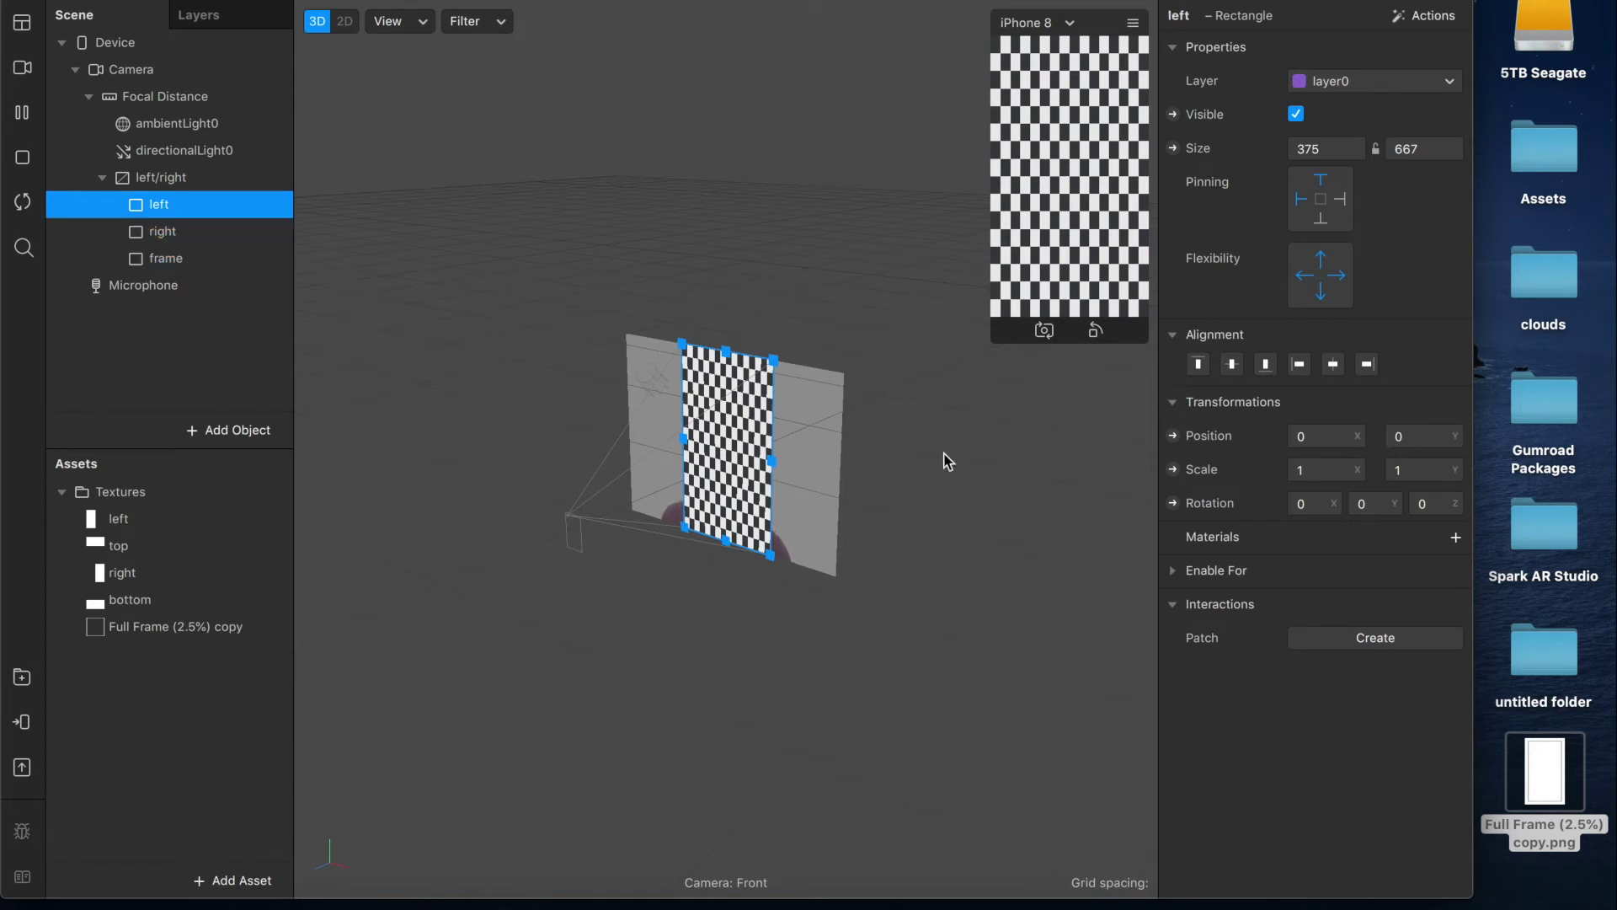
- Create a material named left for the left rectangle and duplicate it as right and frame
click(1448, 534)
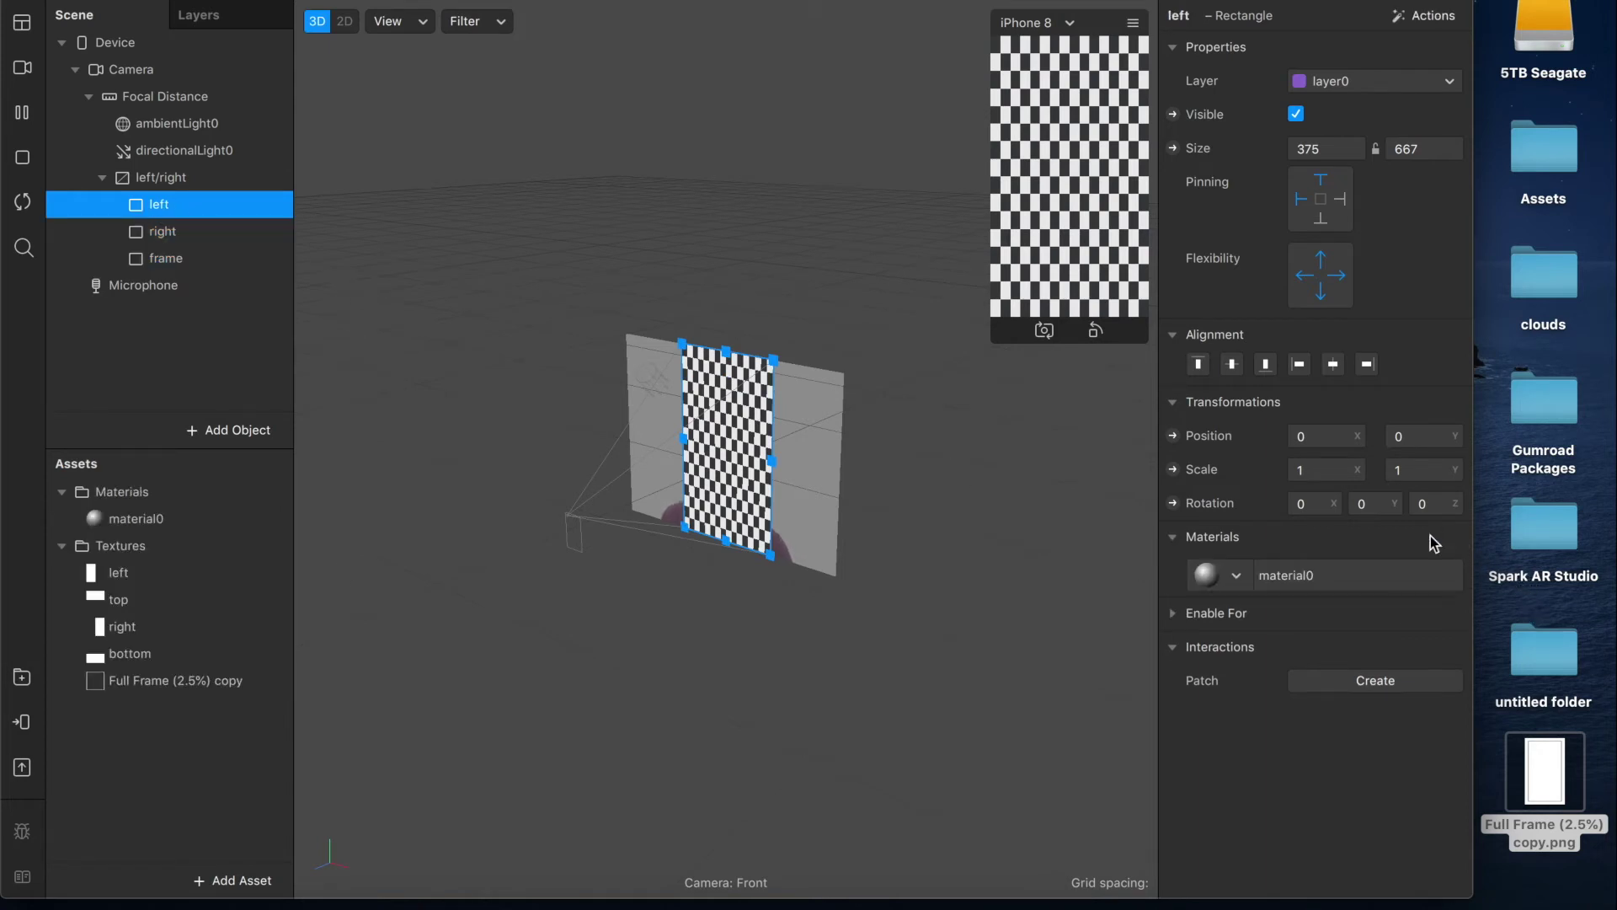
double_click(165, 517)
text(left)
key(Return)
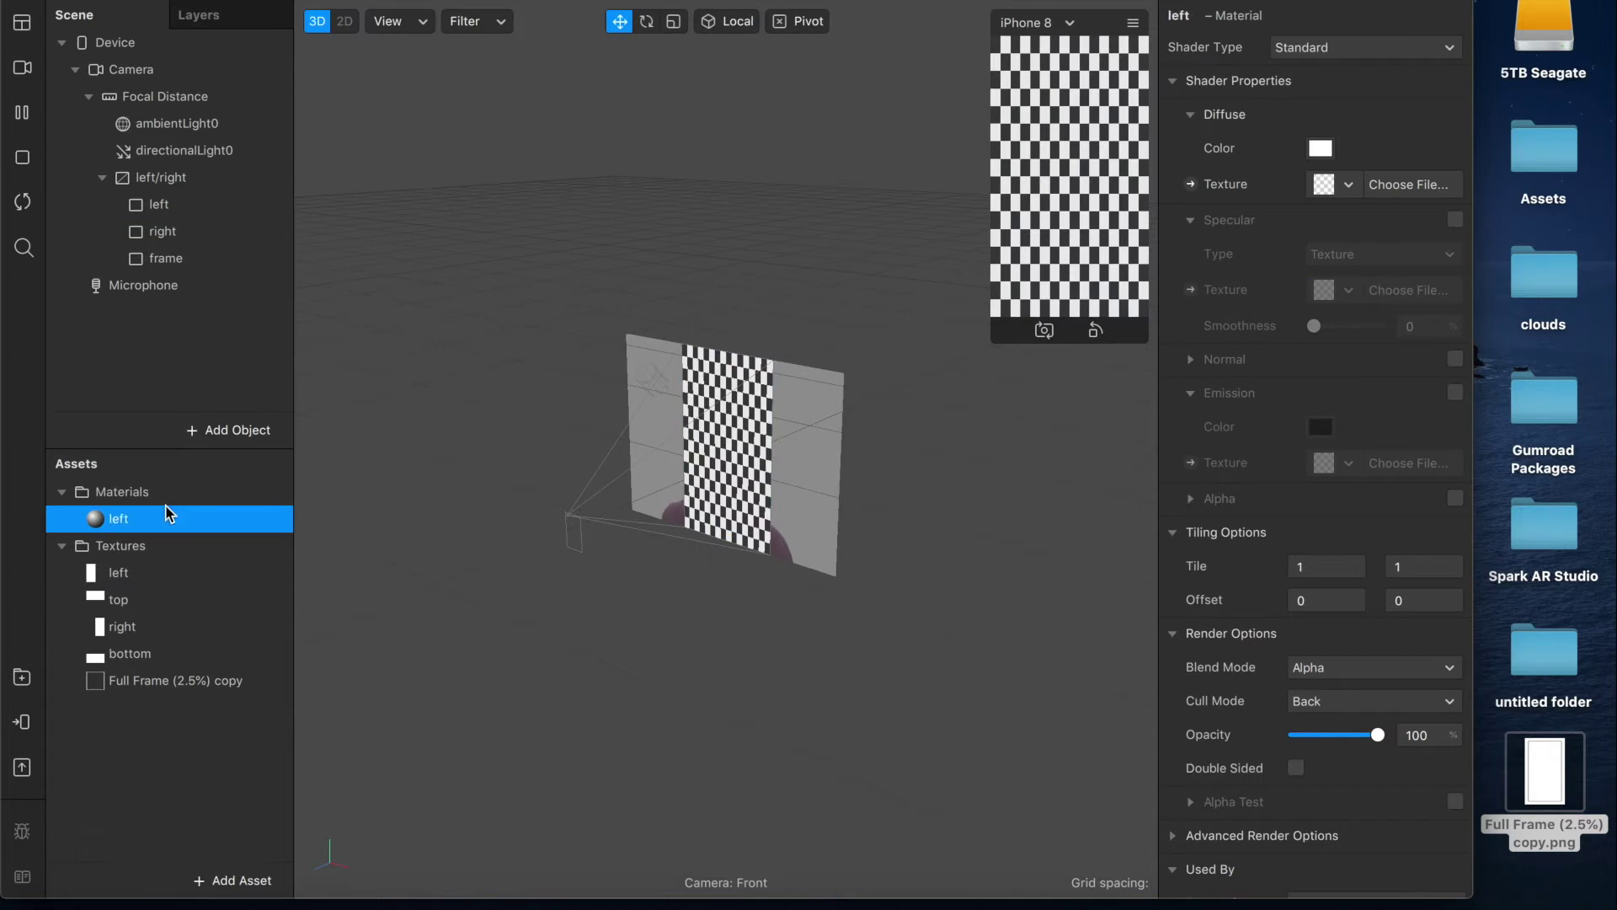
key(super+d)
key(super+d)
double_click(144, 545)
text(right)
key(Return)
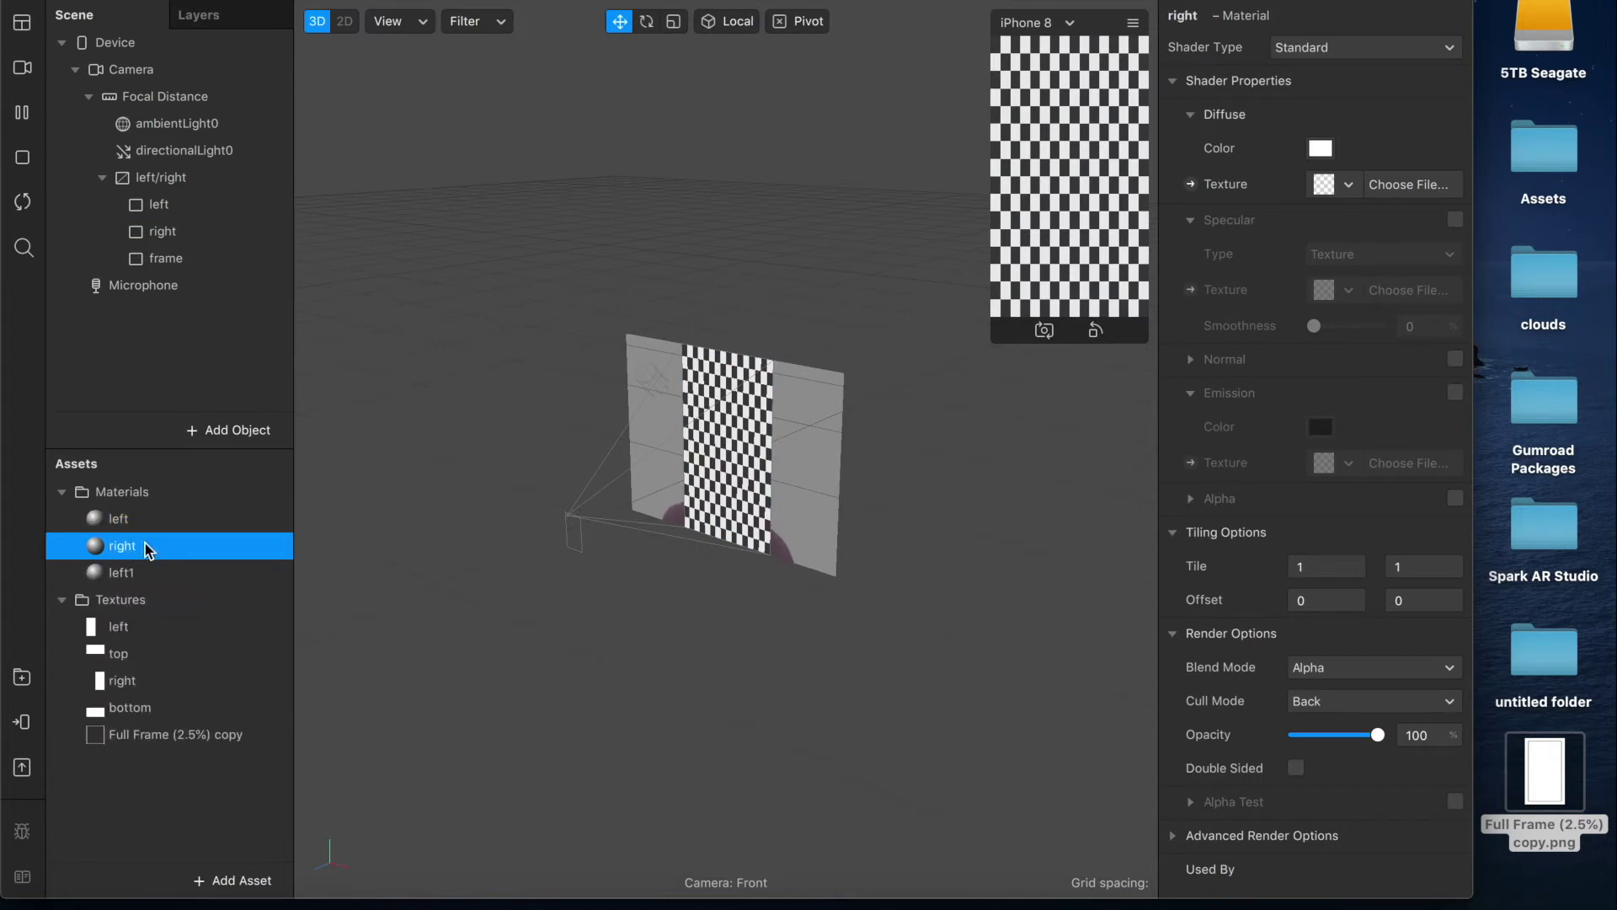
double_click(124, 574)
text(frame)
key(Return)
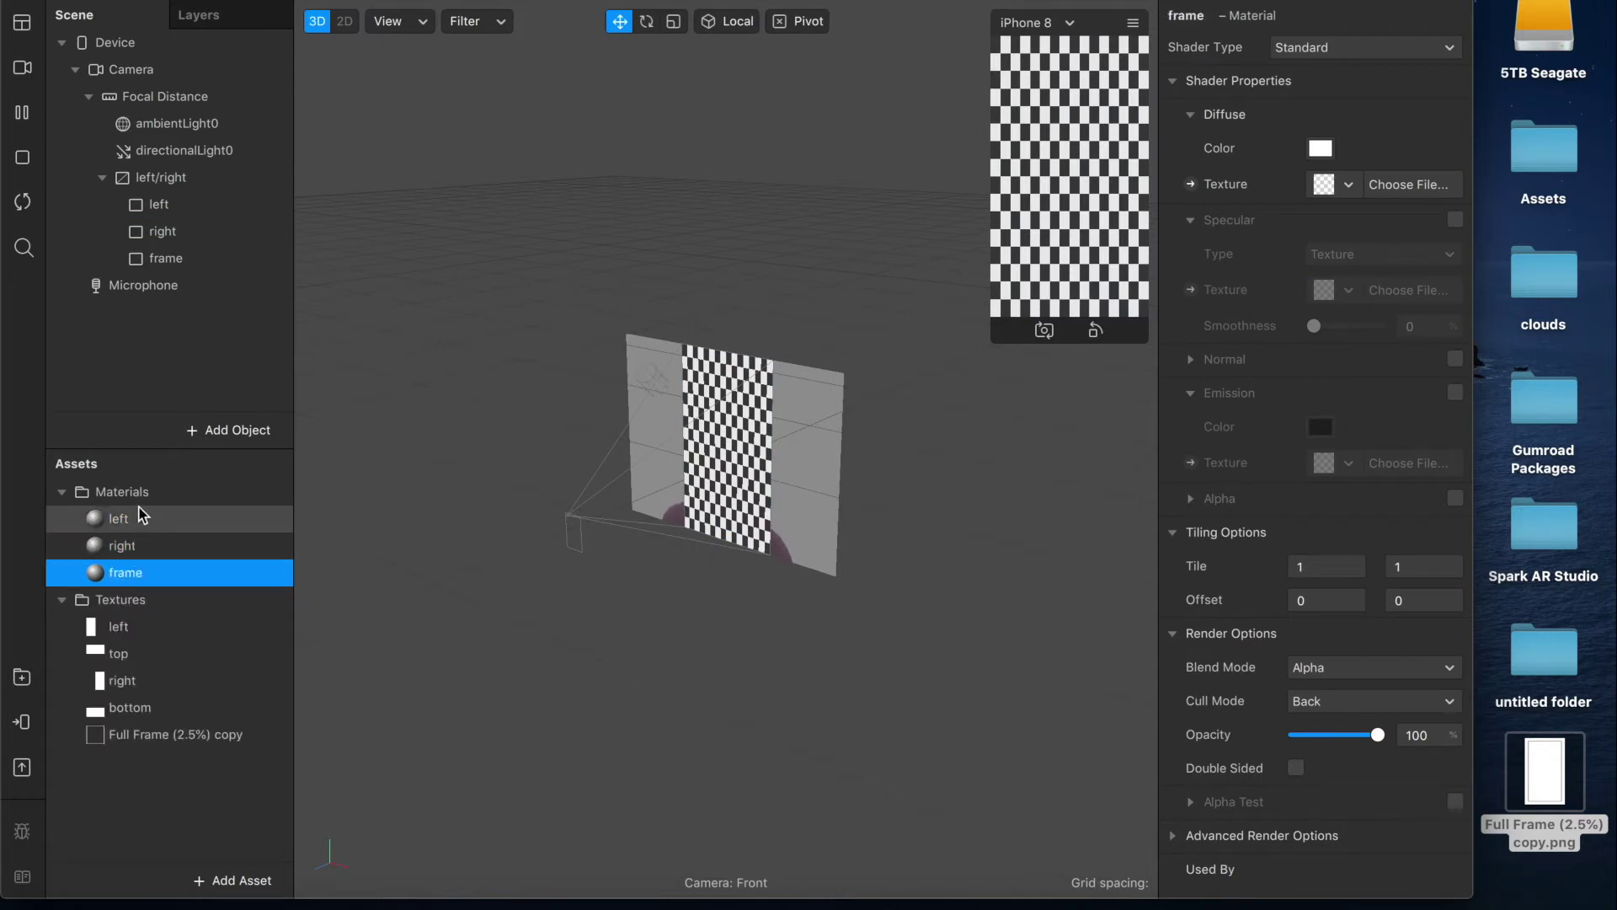
- Set the left, right and frame materials' shader type to Flat
shift+click(141, 517)
click(1310, 49)
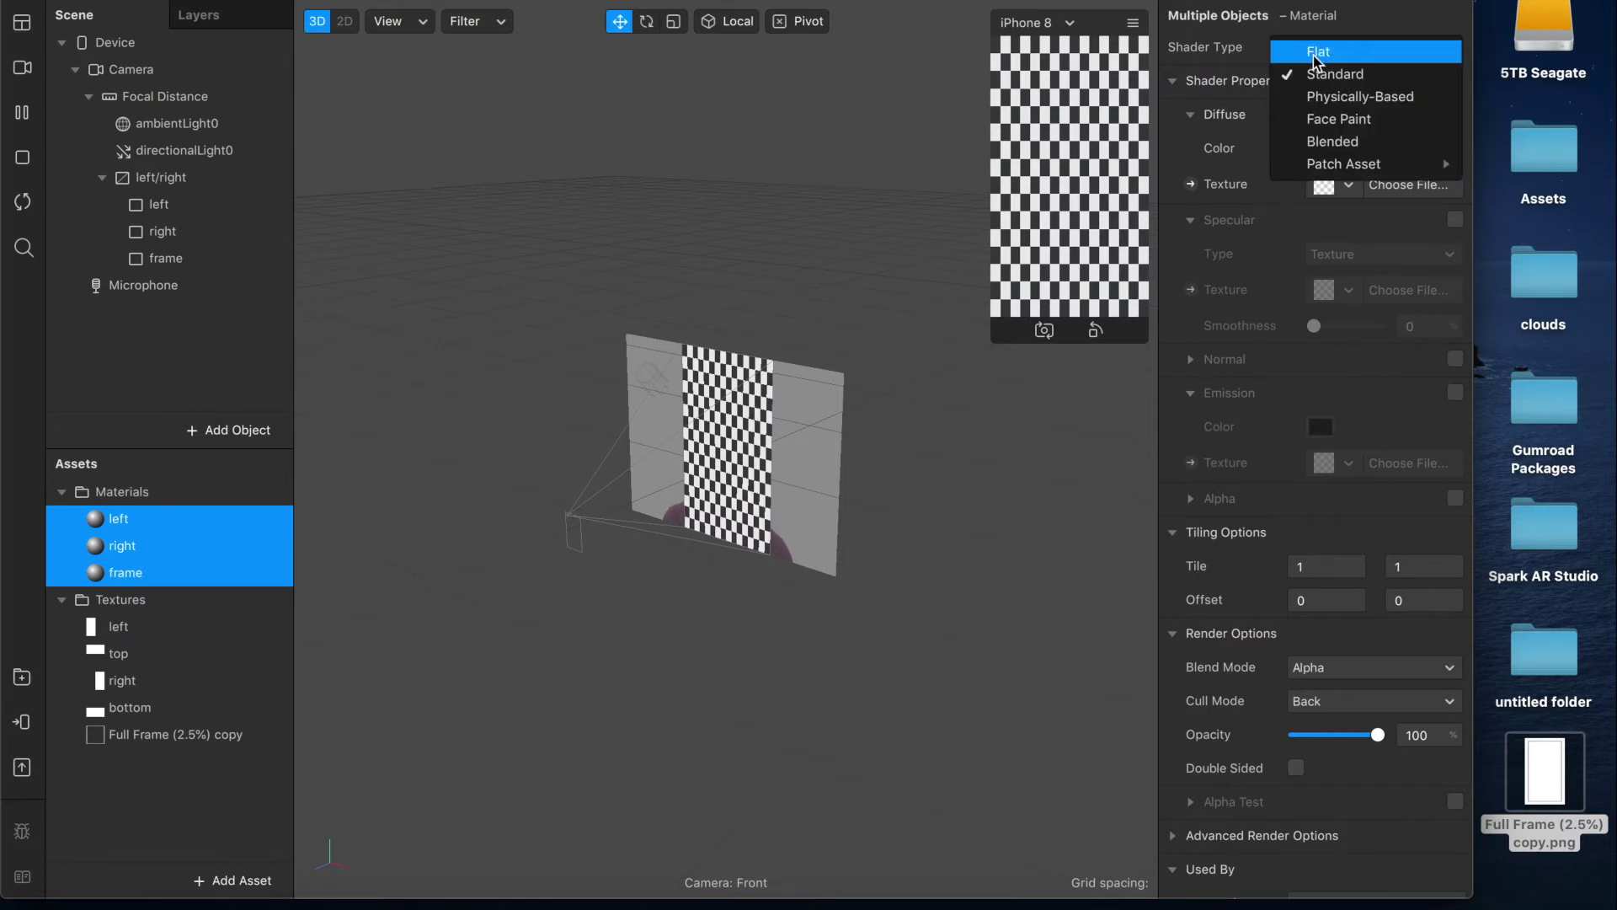
click(1316, 56)
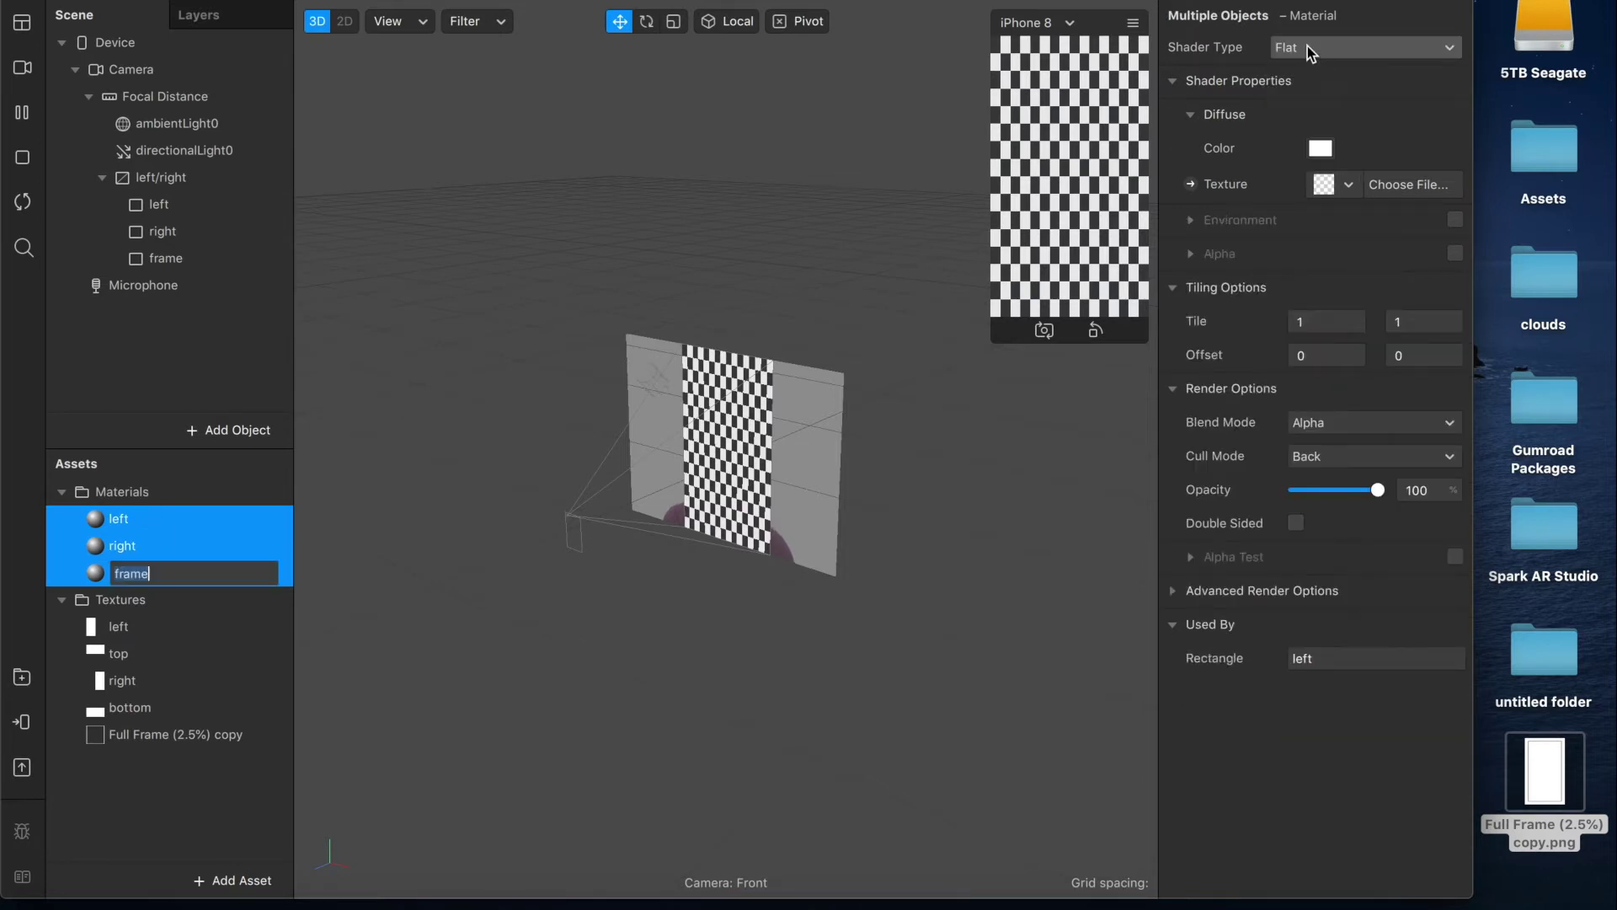
- Apply the right material to the right rectangle and frame material to the frame rectangle
click(168, 229)
click(165, 206)
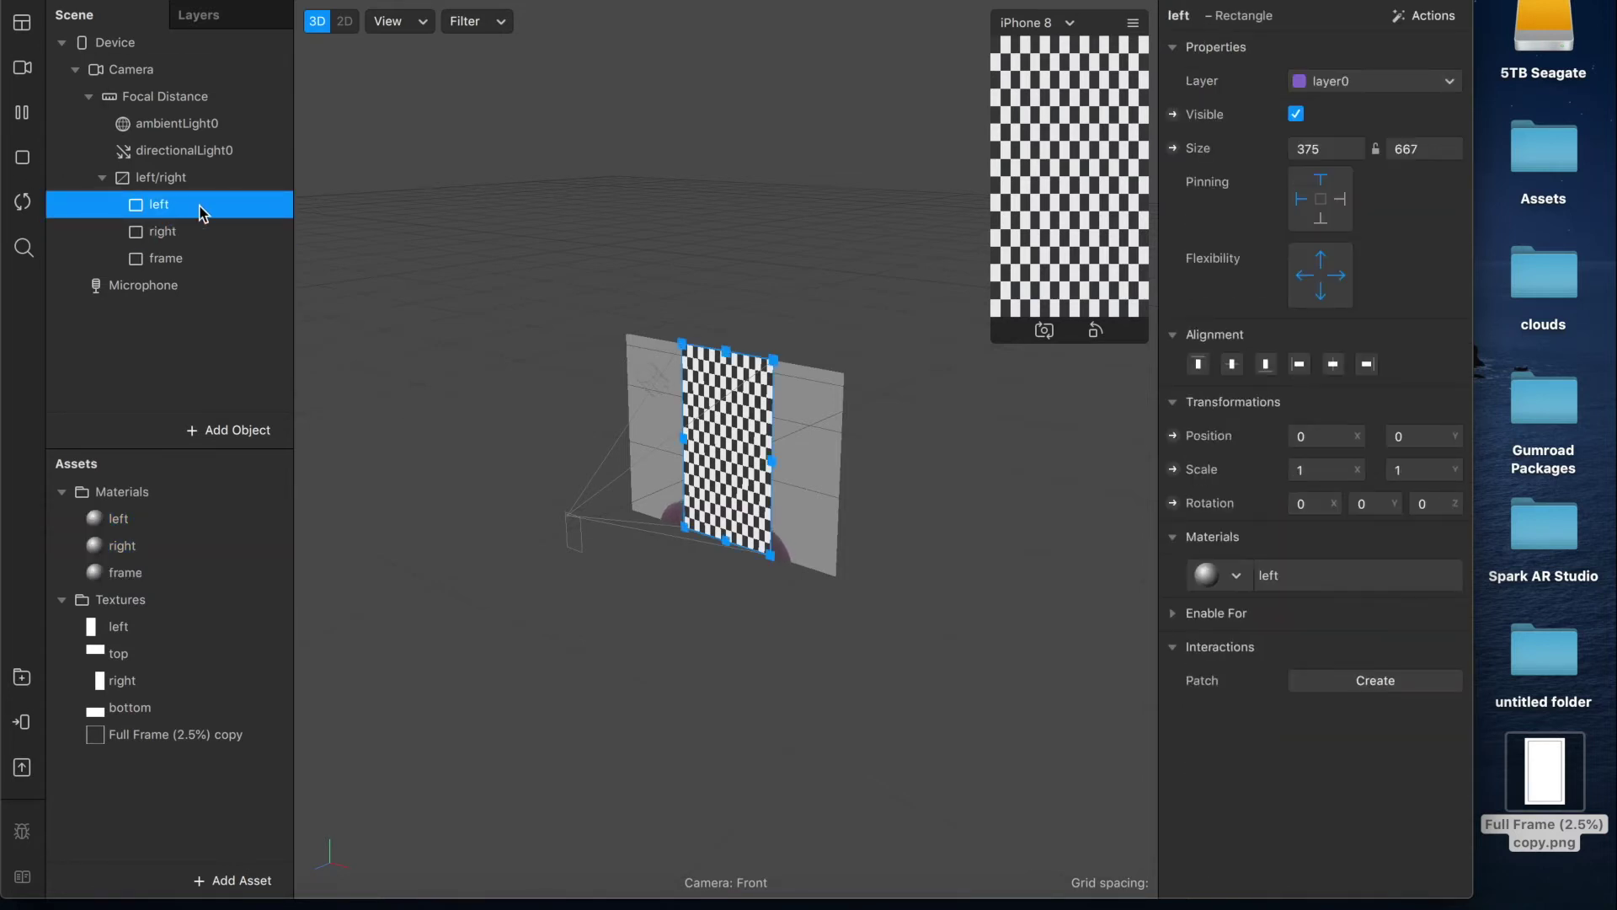
click(162, 229)
click(1456, 537)
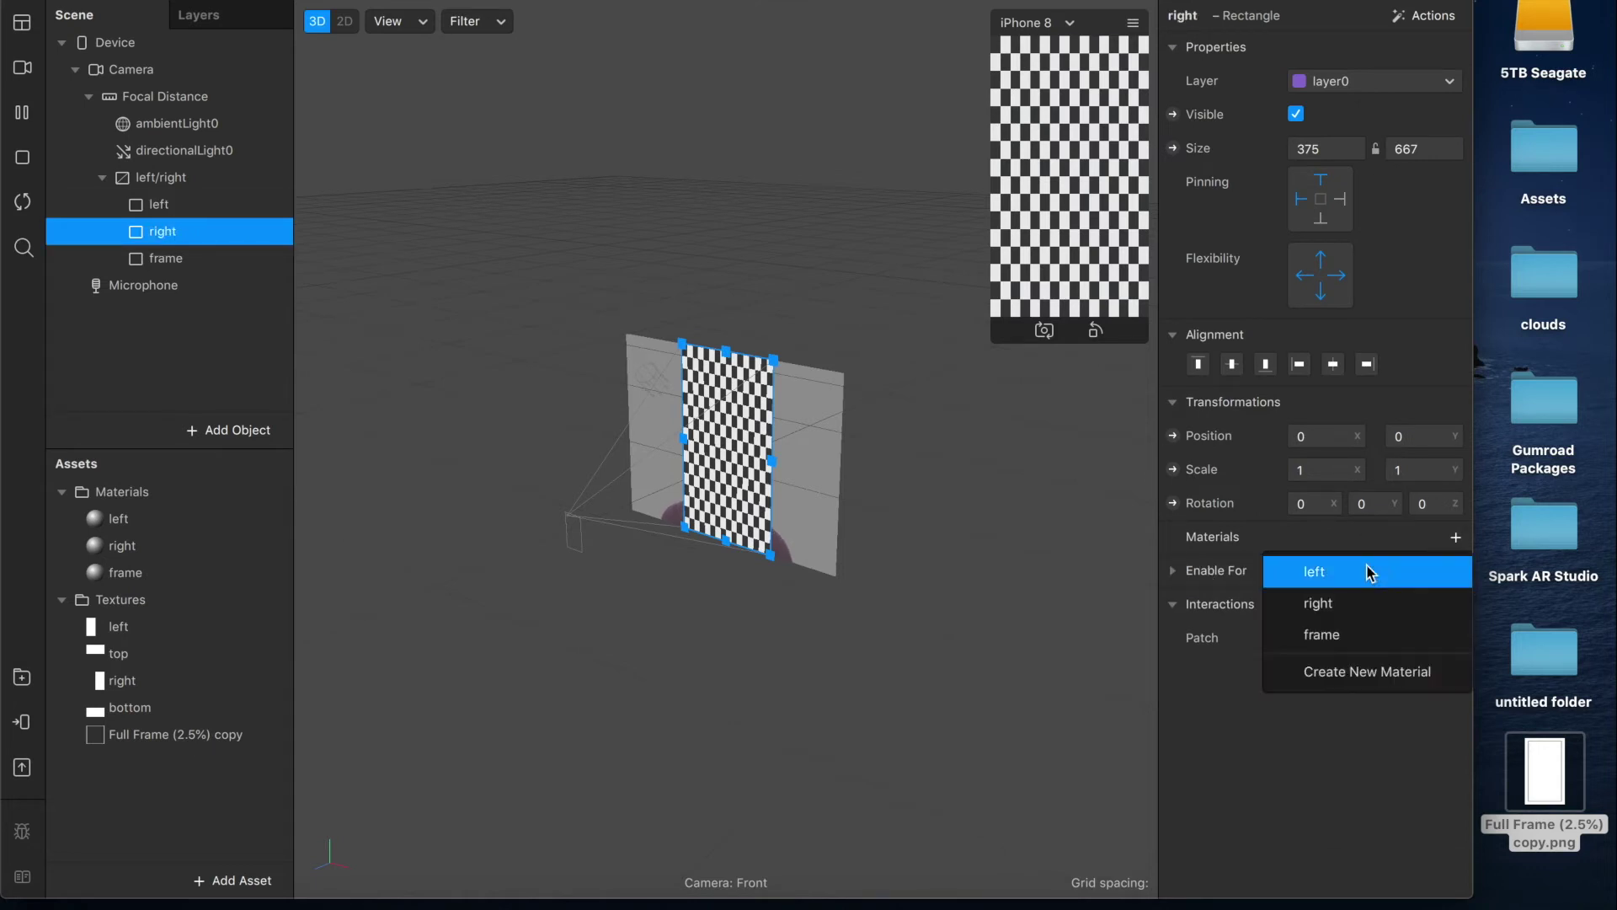
click(1322, 603)
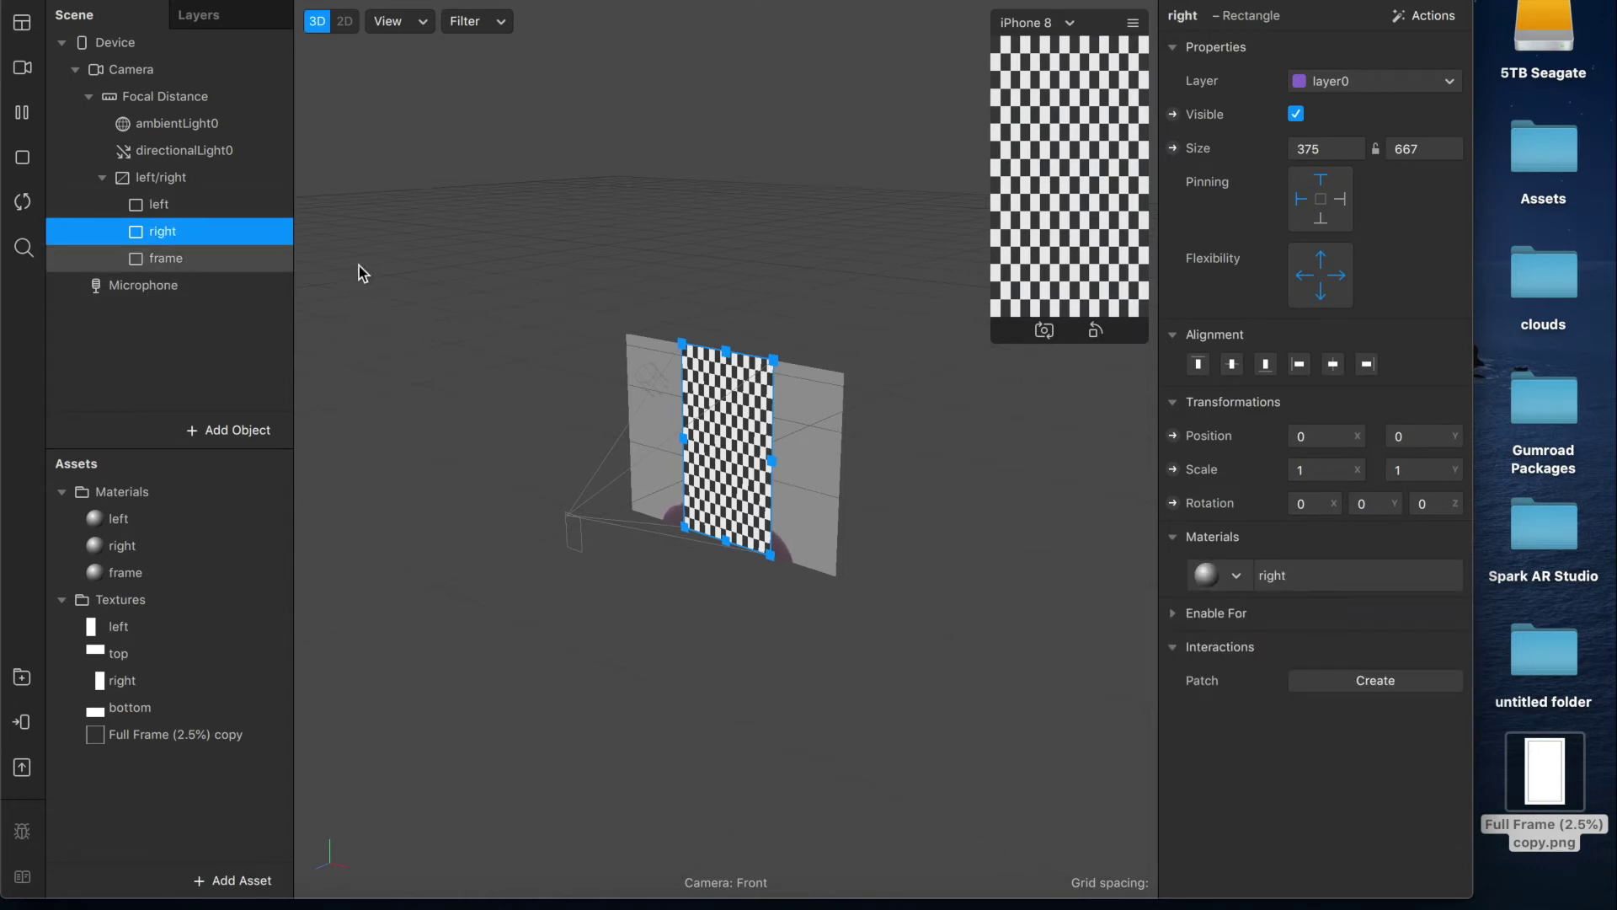
click(166, 258)
click(1455, 539)
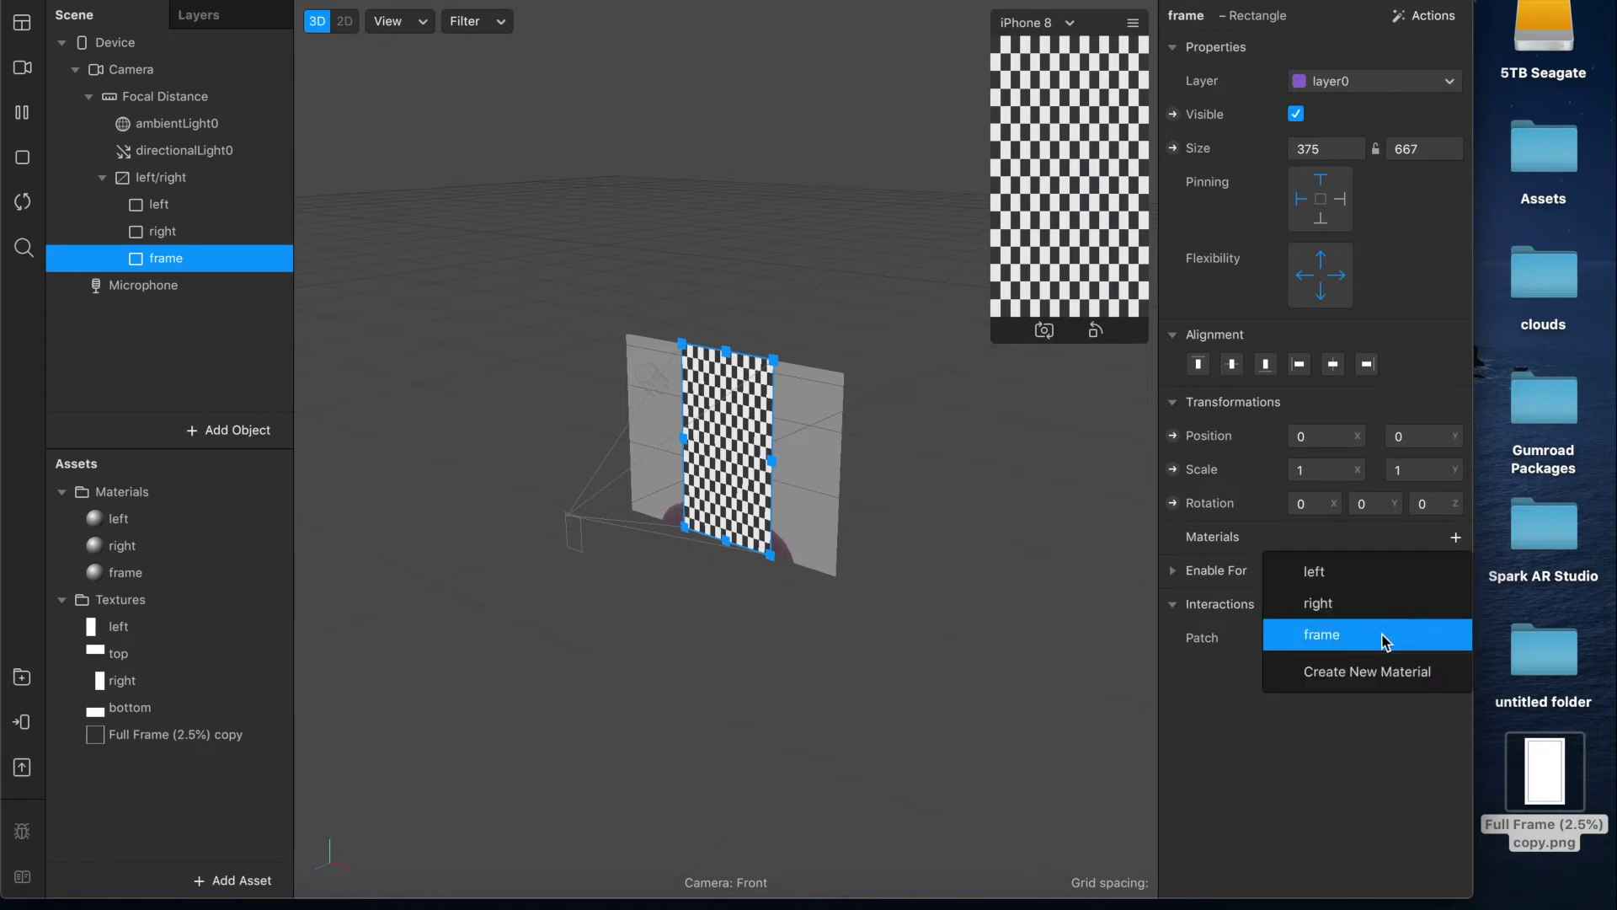
click(1327, 632)
double_click(154, 523)
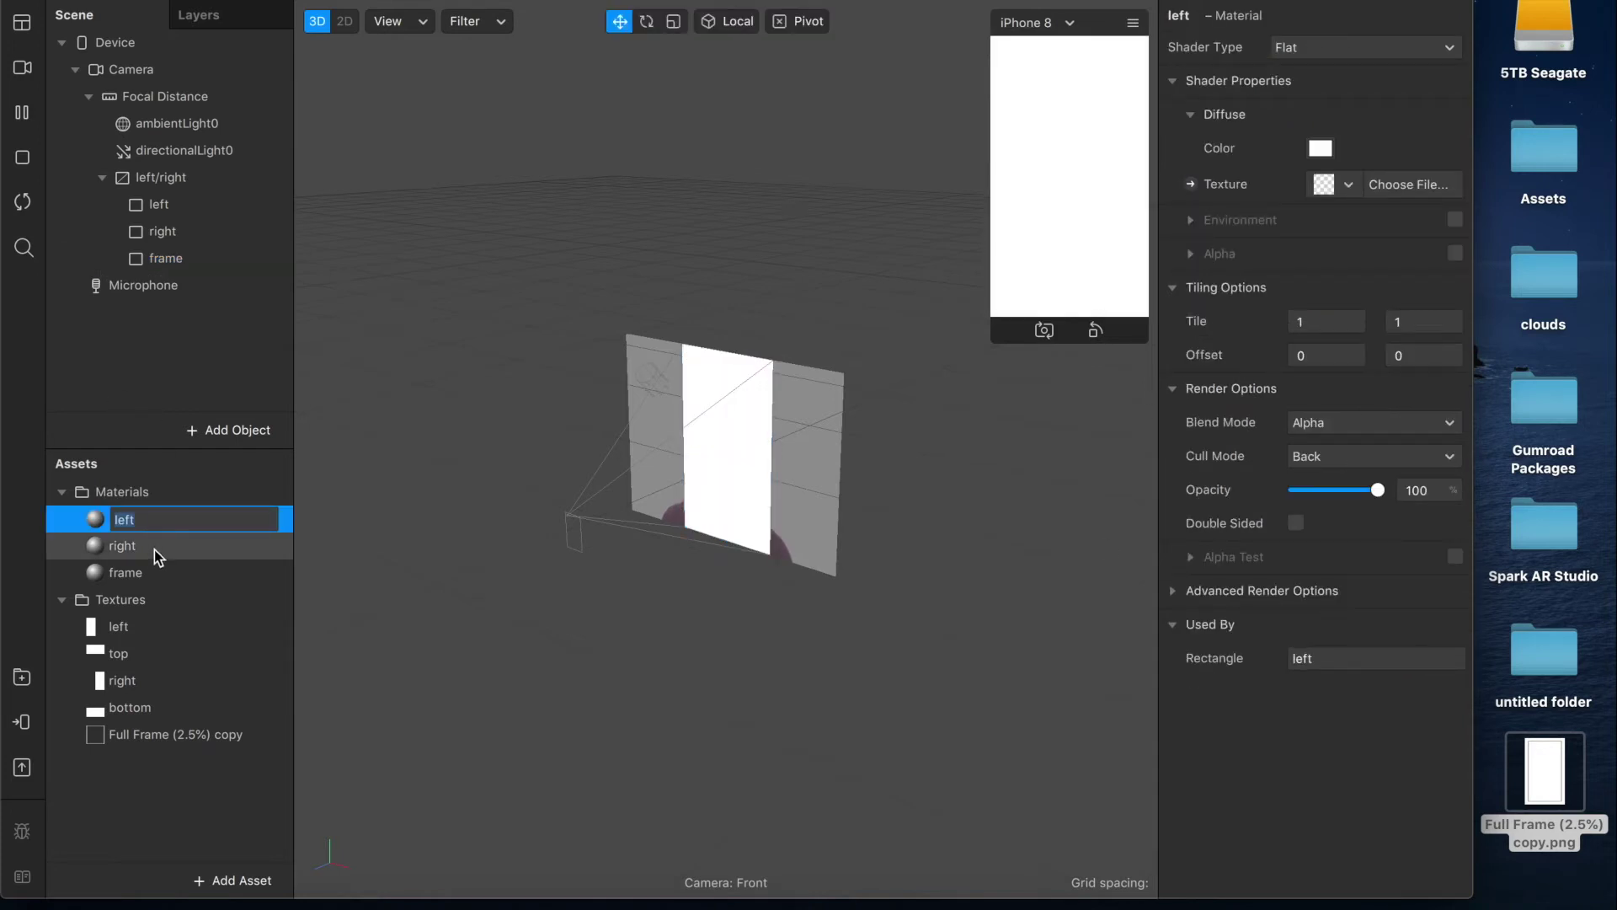
- Enable alpha on the left and right materials, masked by the left and right textures
click(197, 546)
click(189, 521)
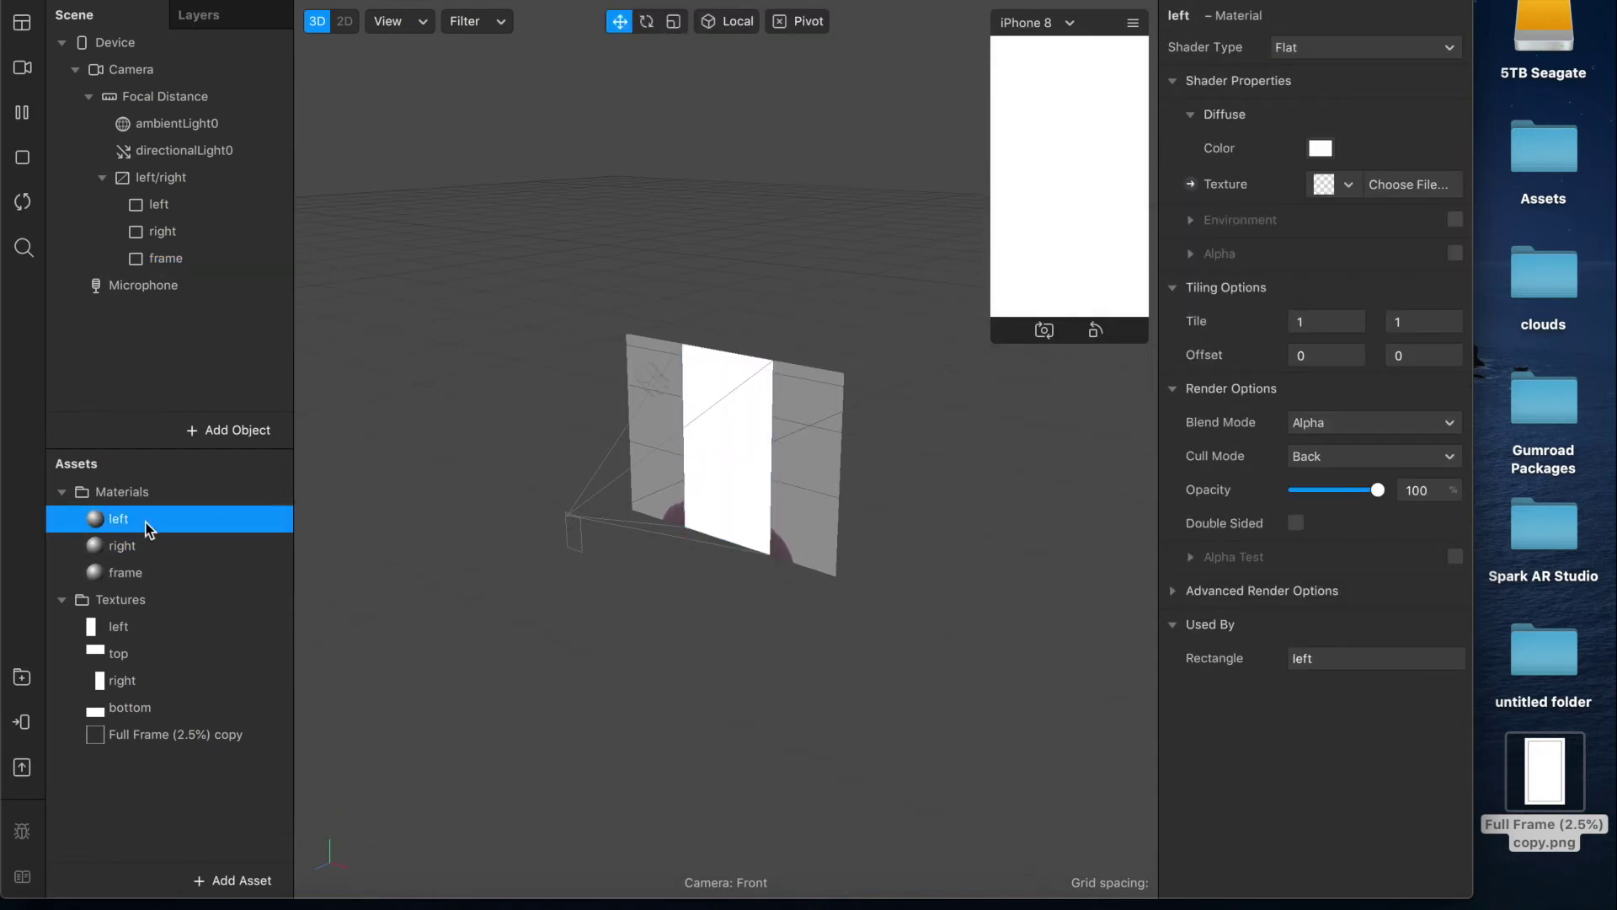
click(1455, 253)
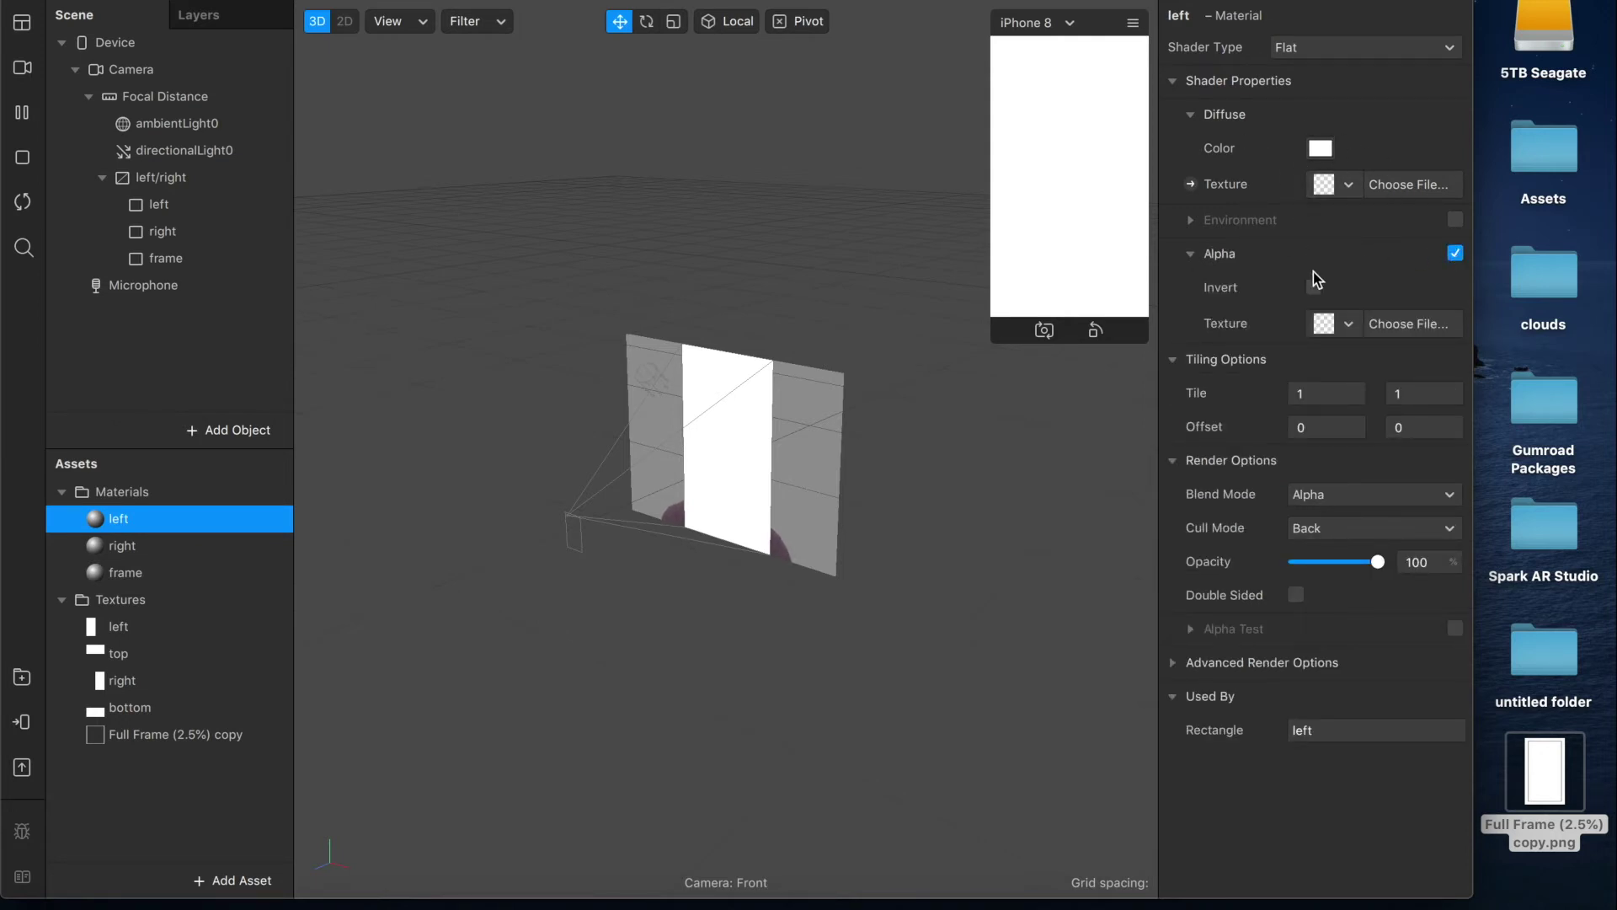
click(1337, 322)
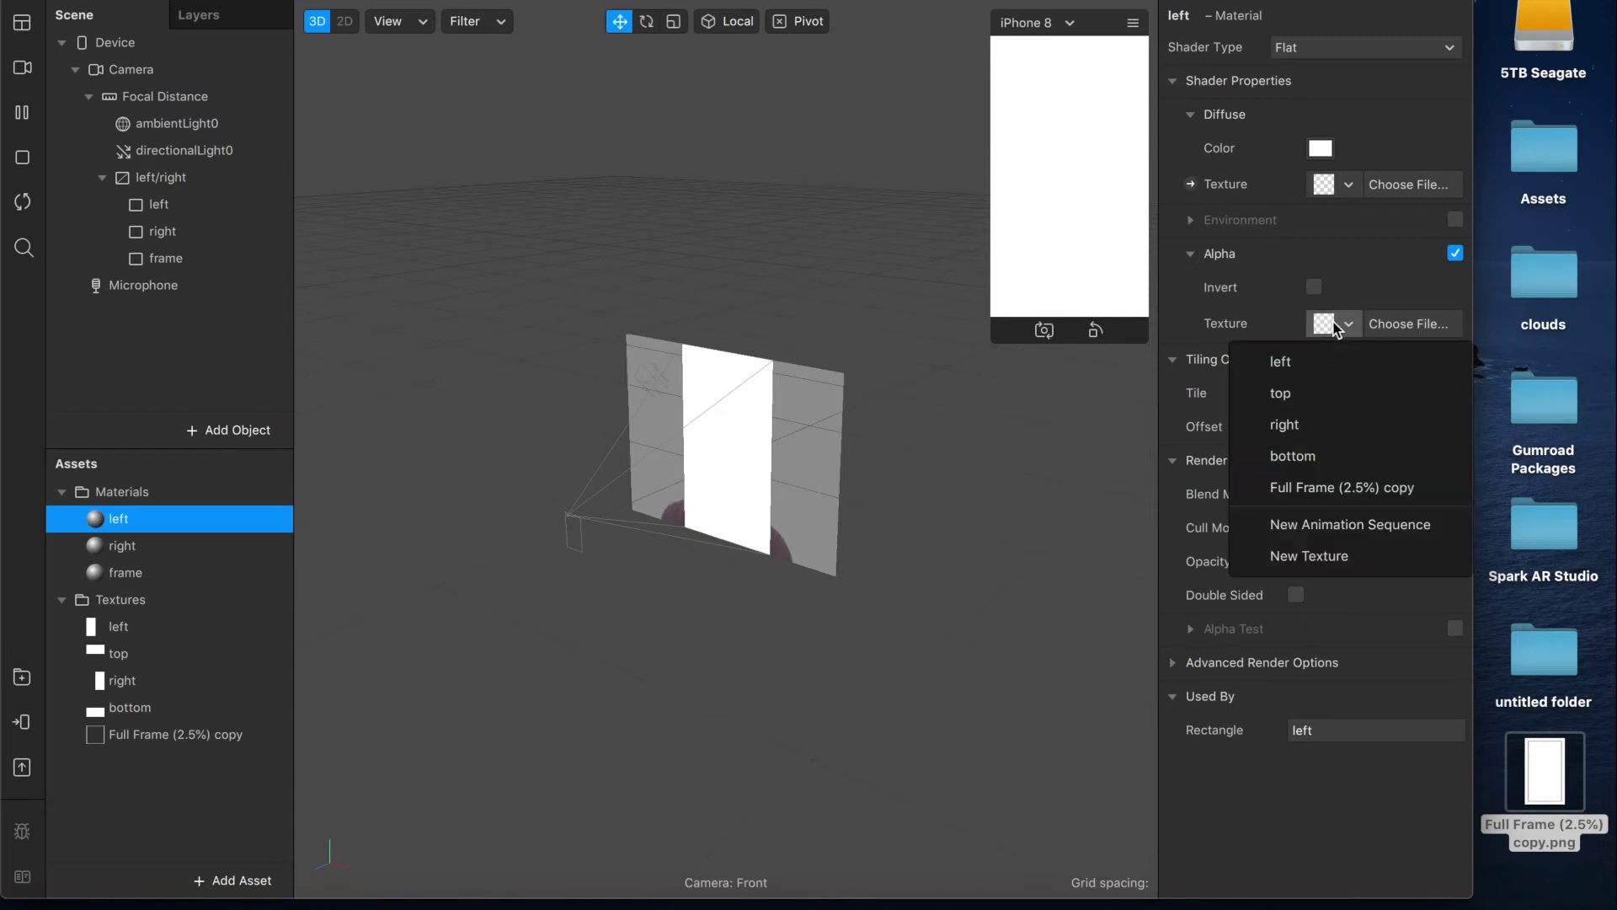
click(1288, 372)
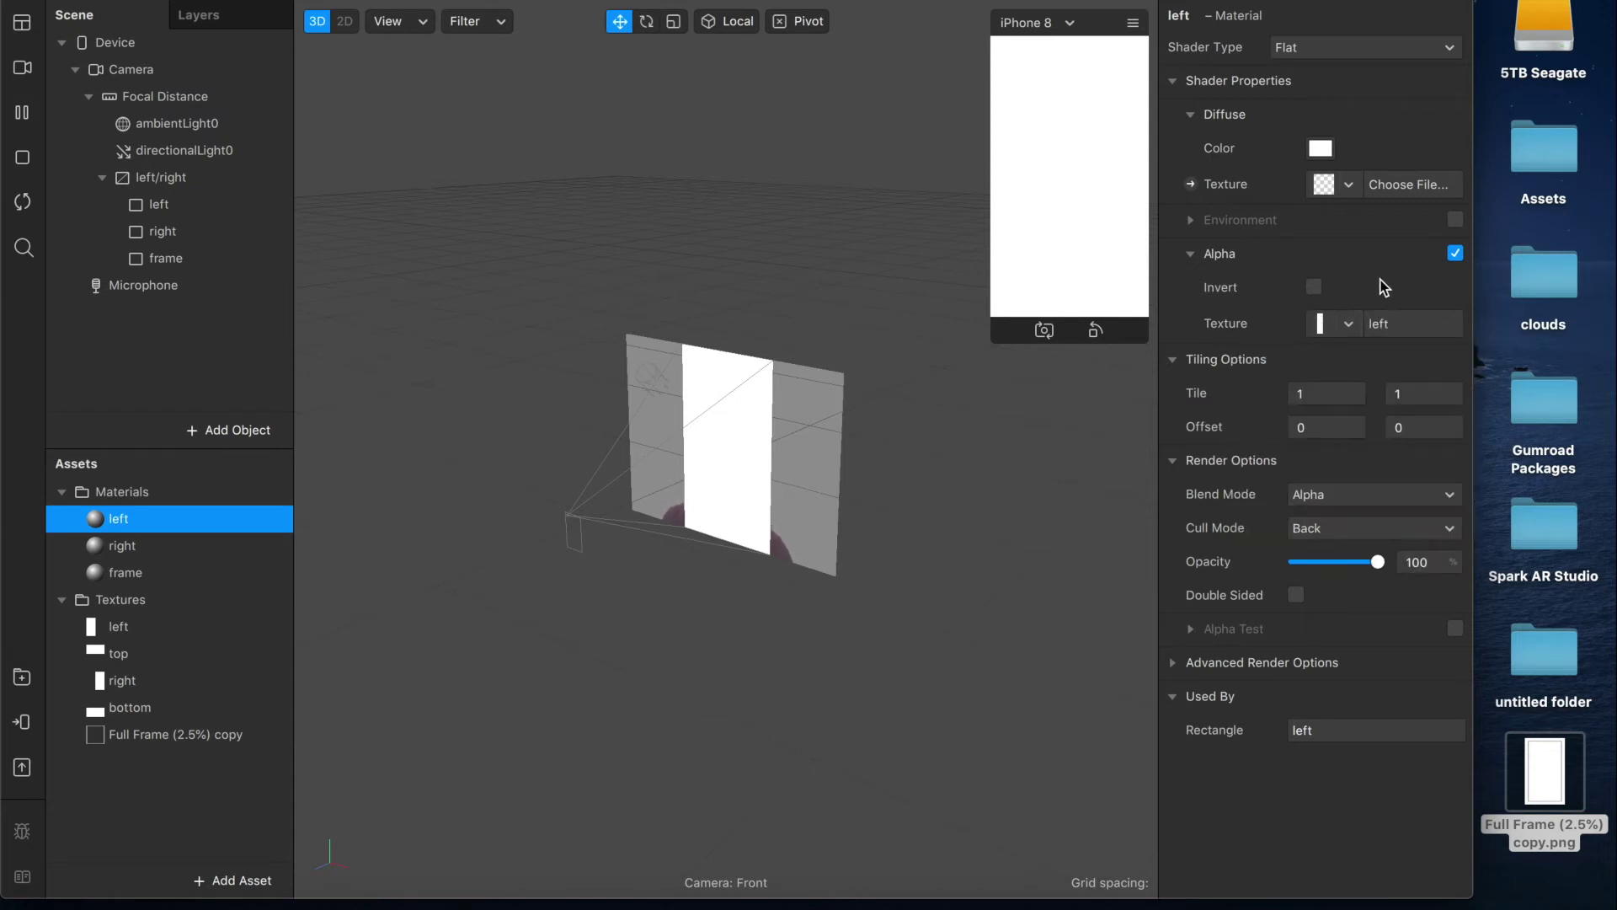
click(144, 544)
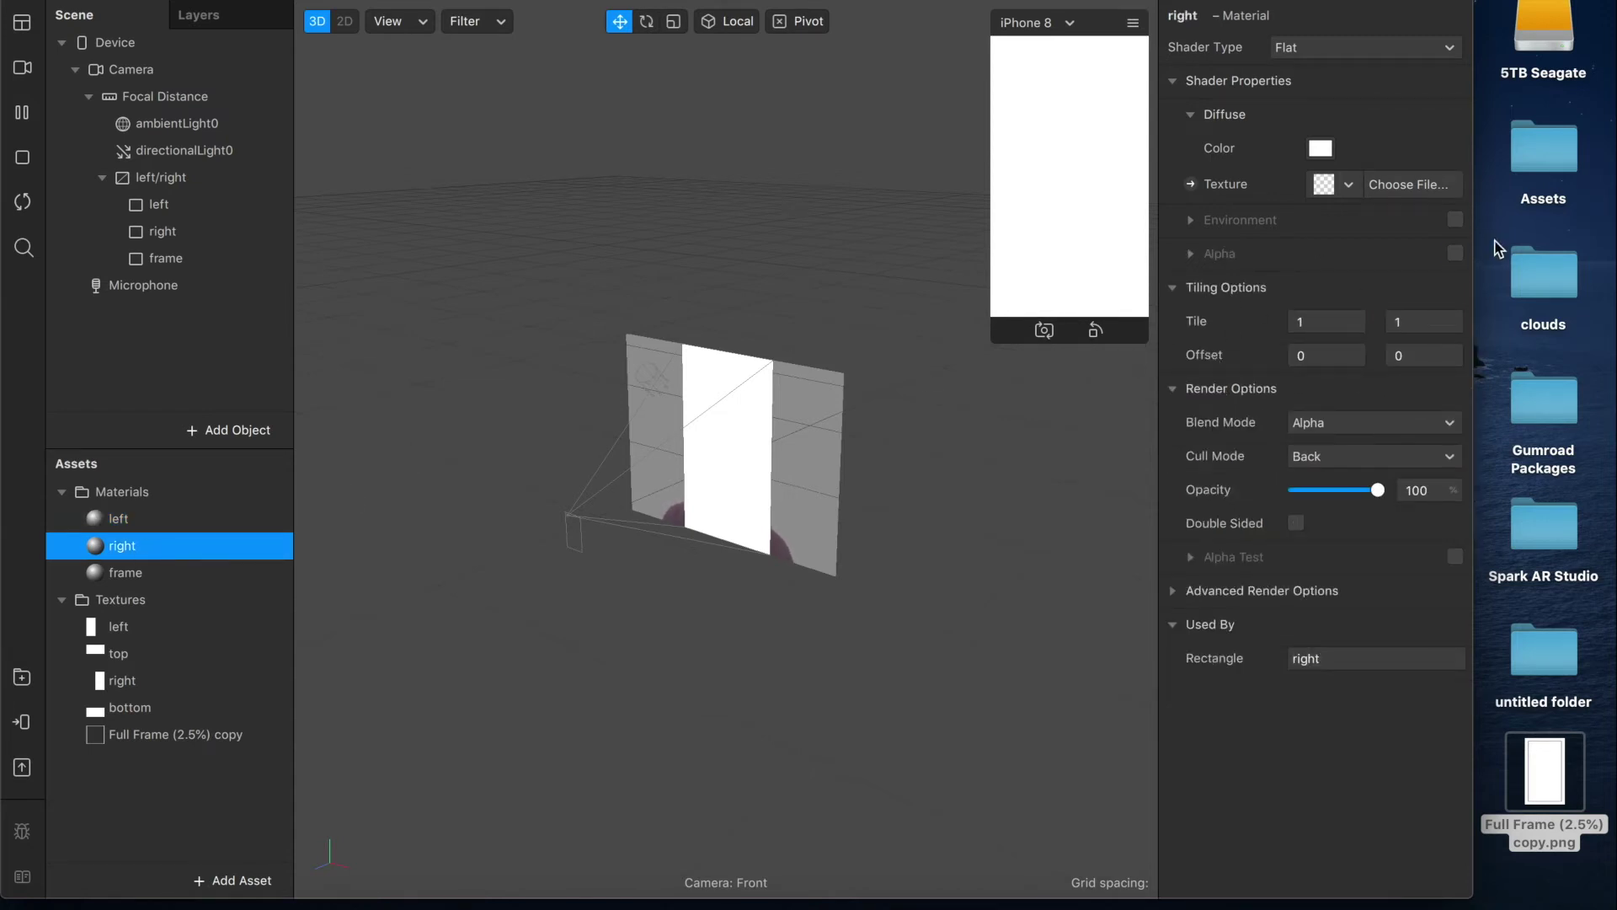
click(1455, 253)
click(1321, 324)
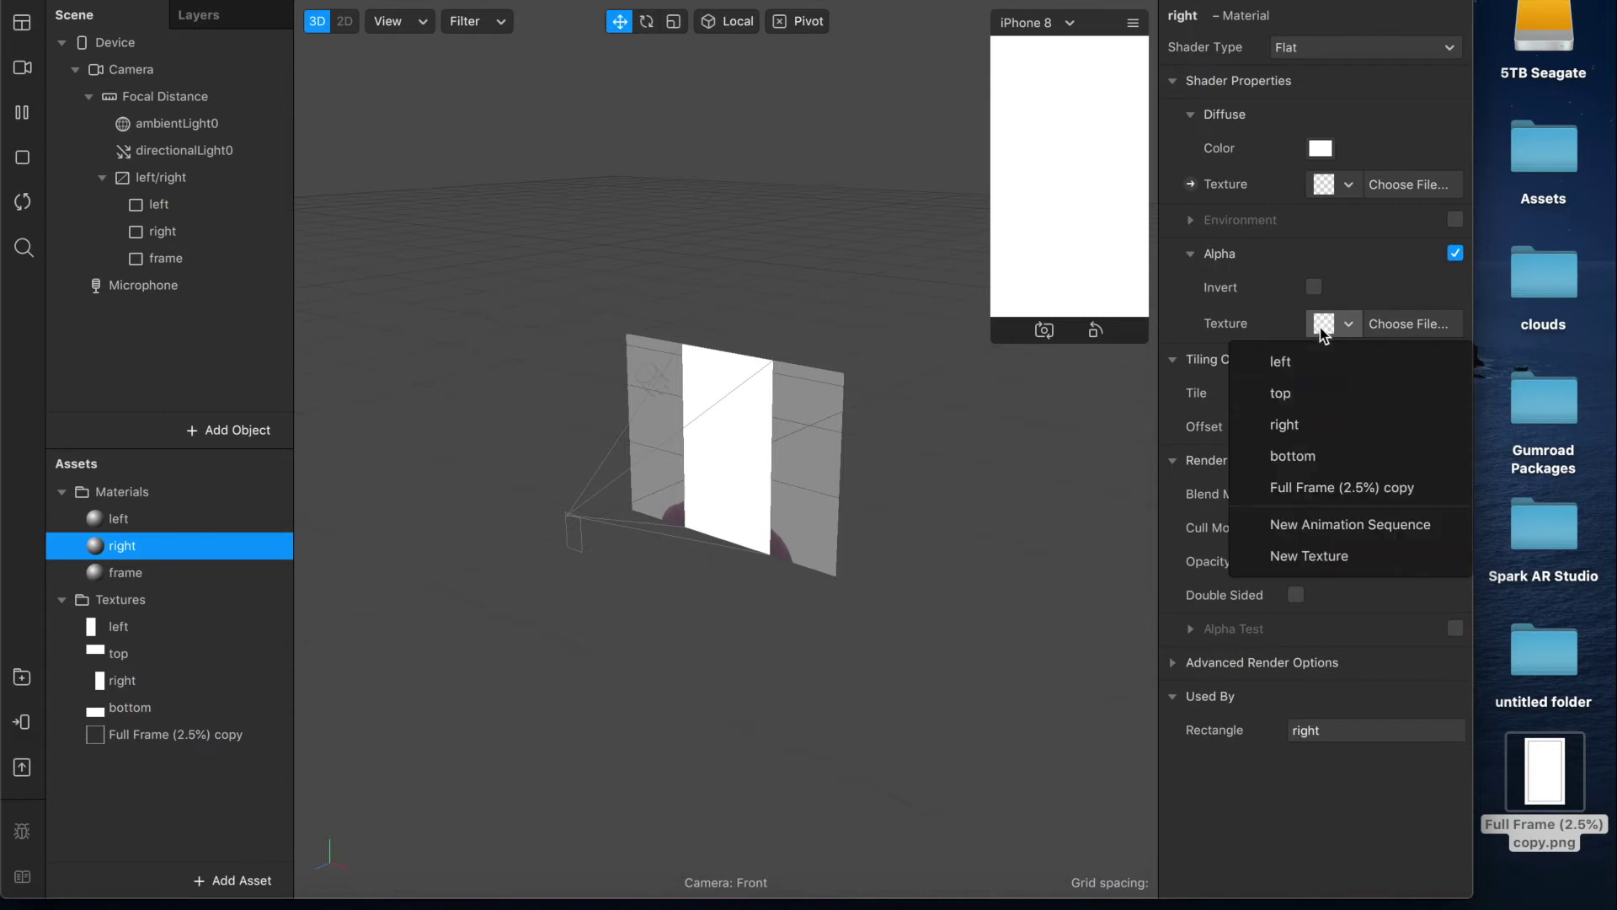
click(1297, 419)
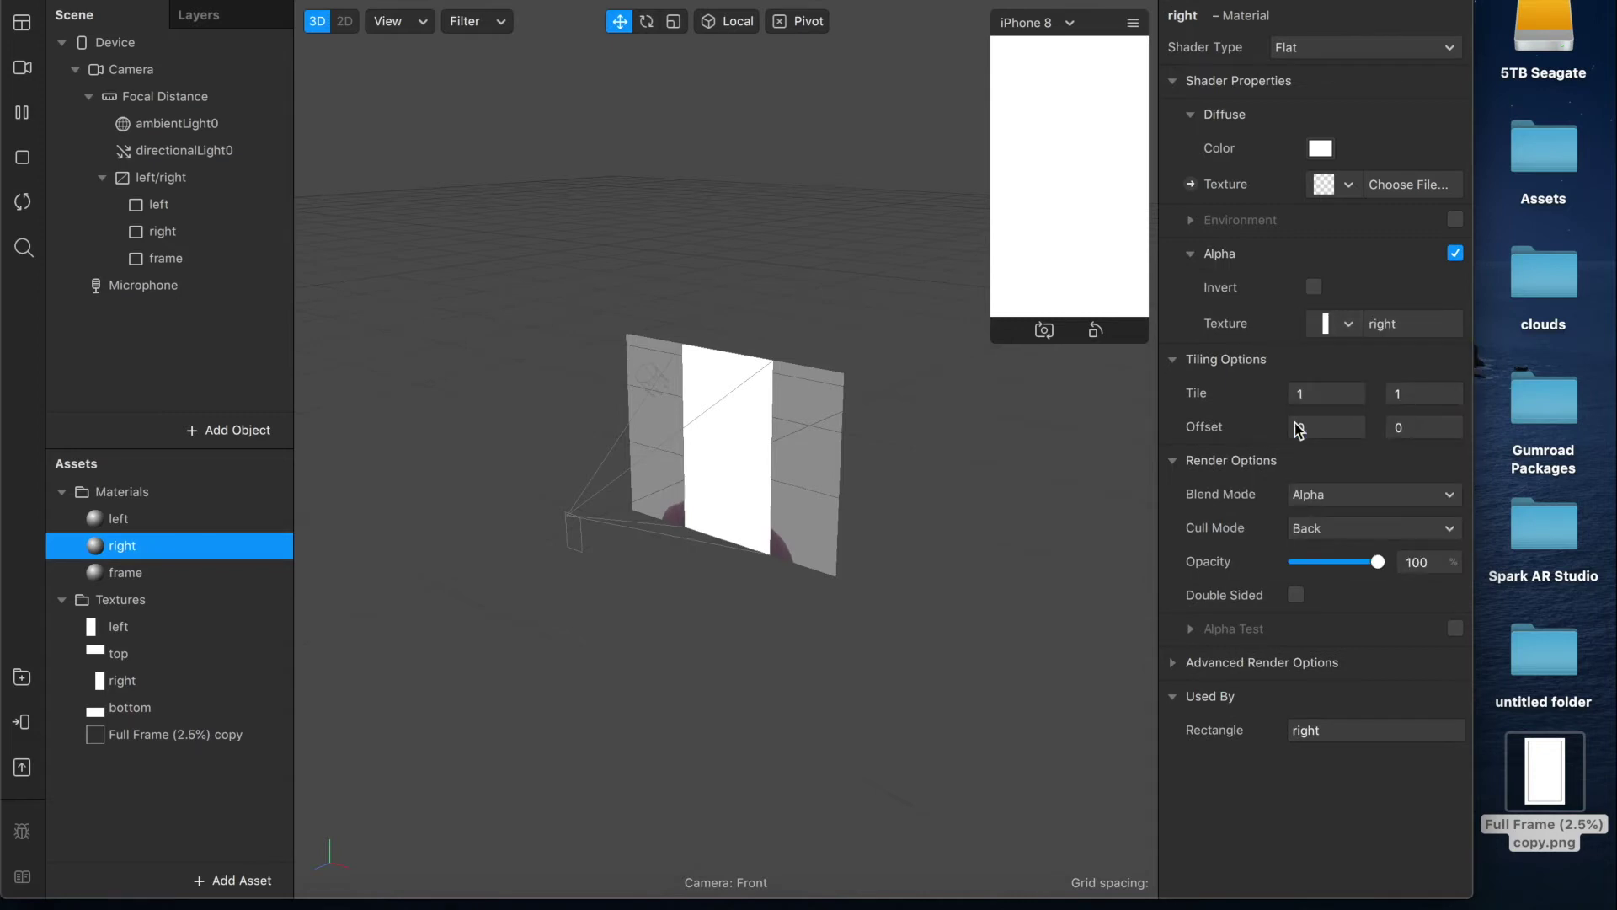
- Enable alpha on the frame material using Full Frame (2.5%) copy, then show the Patch Editor
click(159, 579)
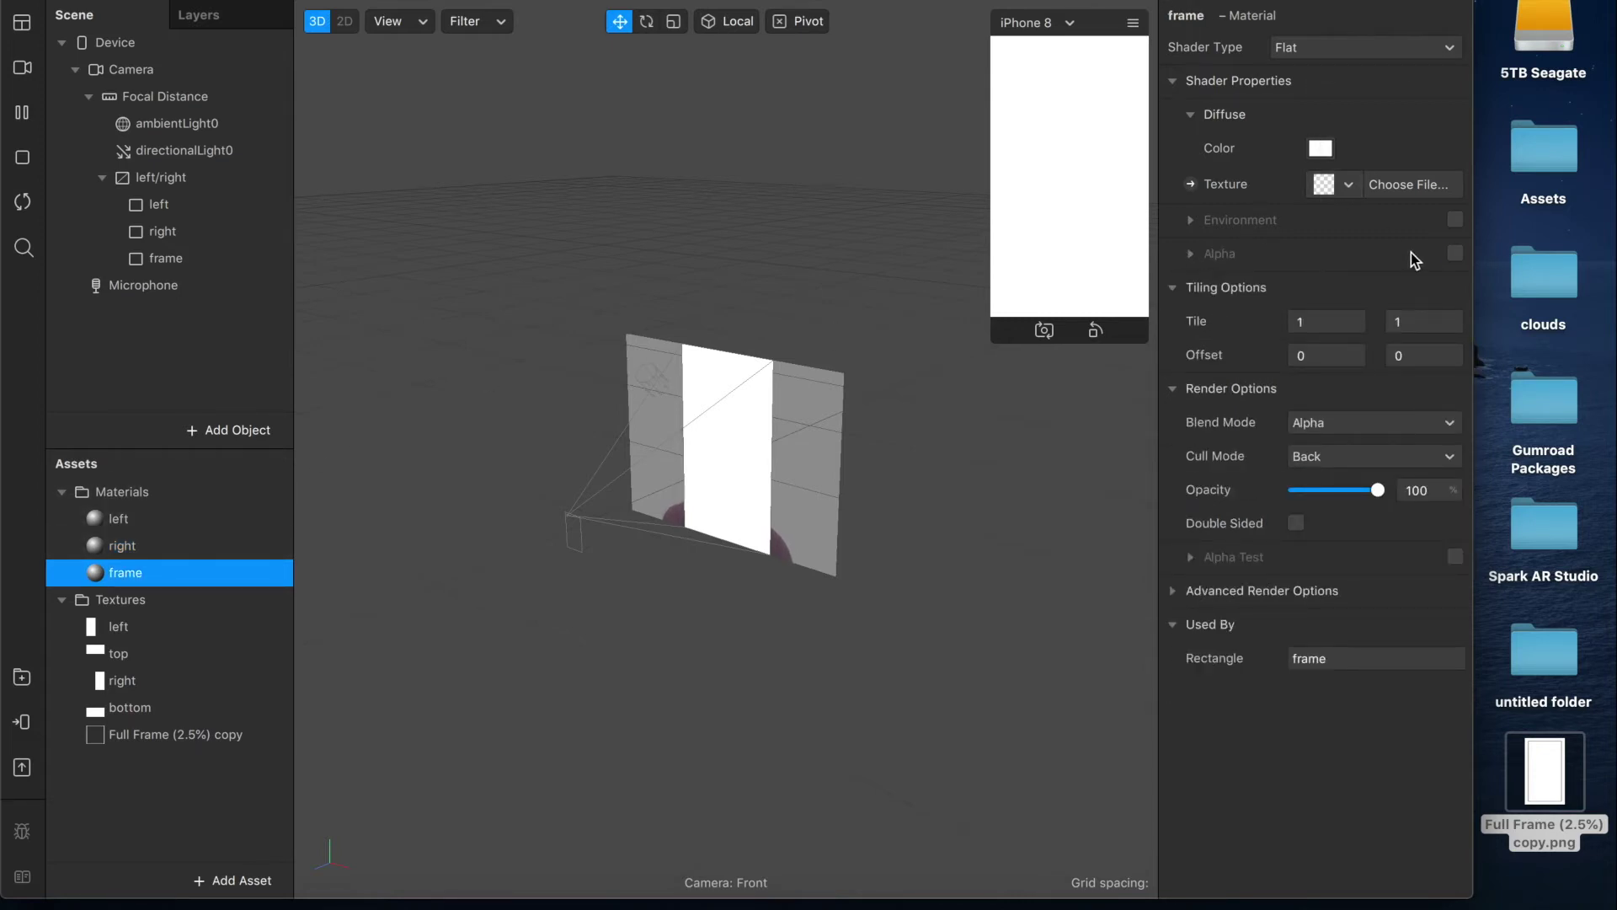
click(1455, 253)
click(1327, 323)
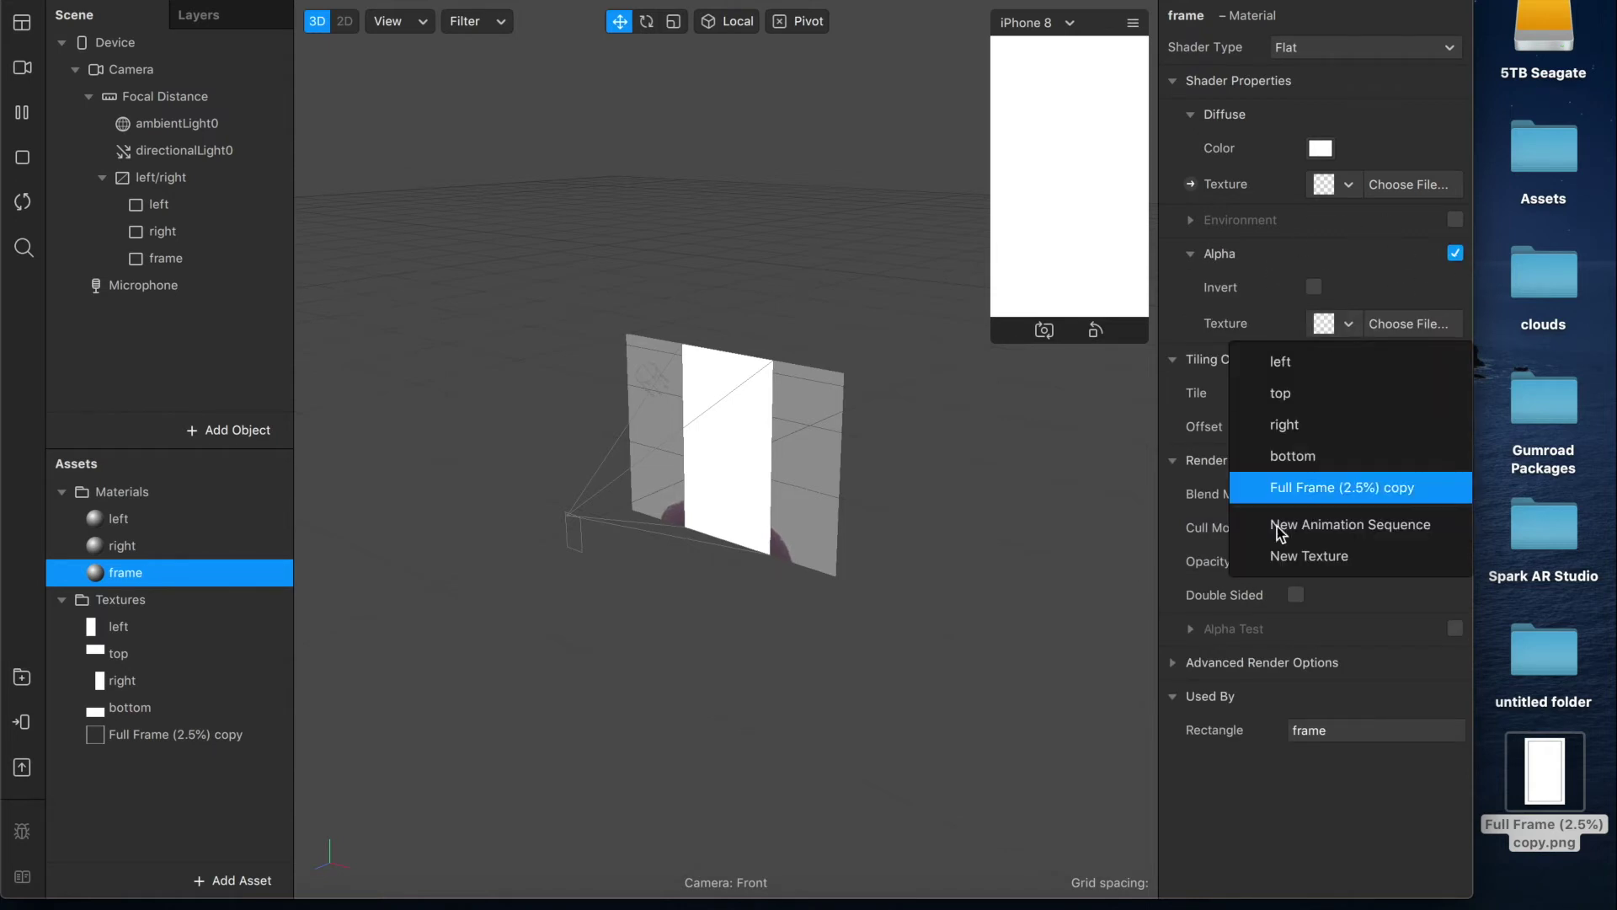
click(1308, 492)
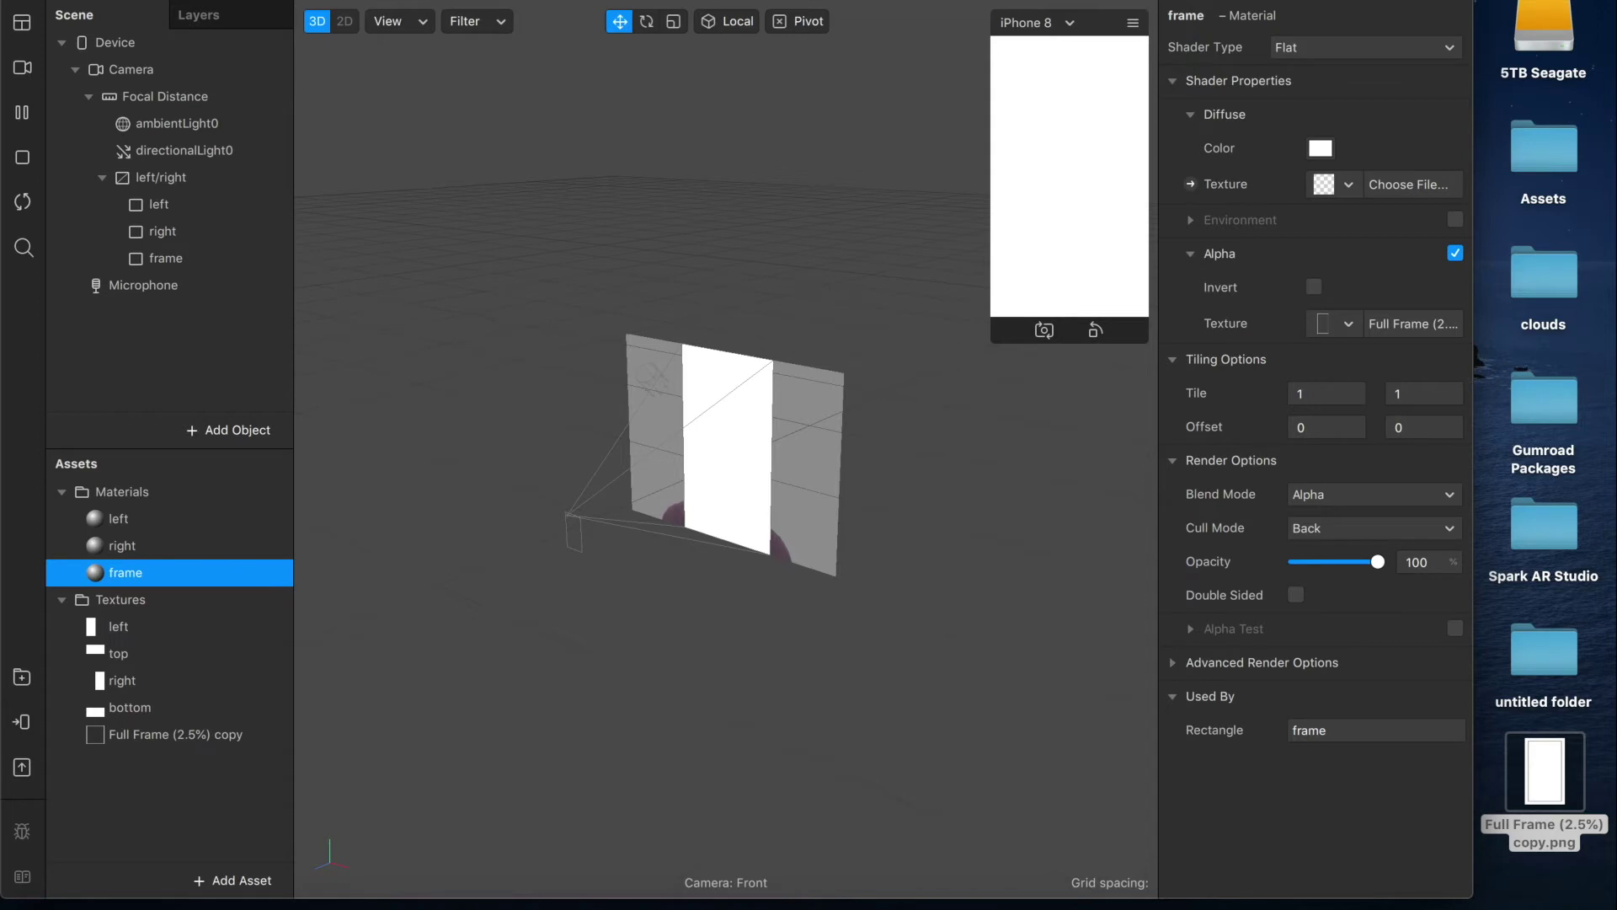
click(389, 21)
click(387, 5)
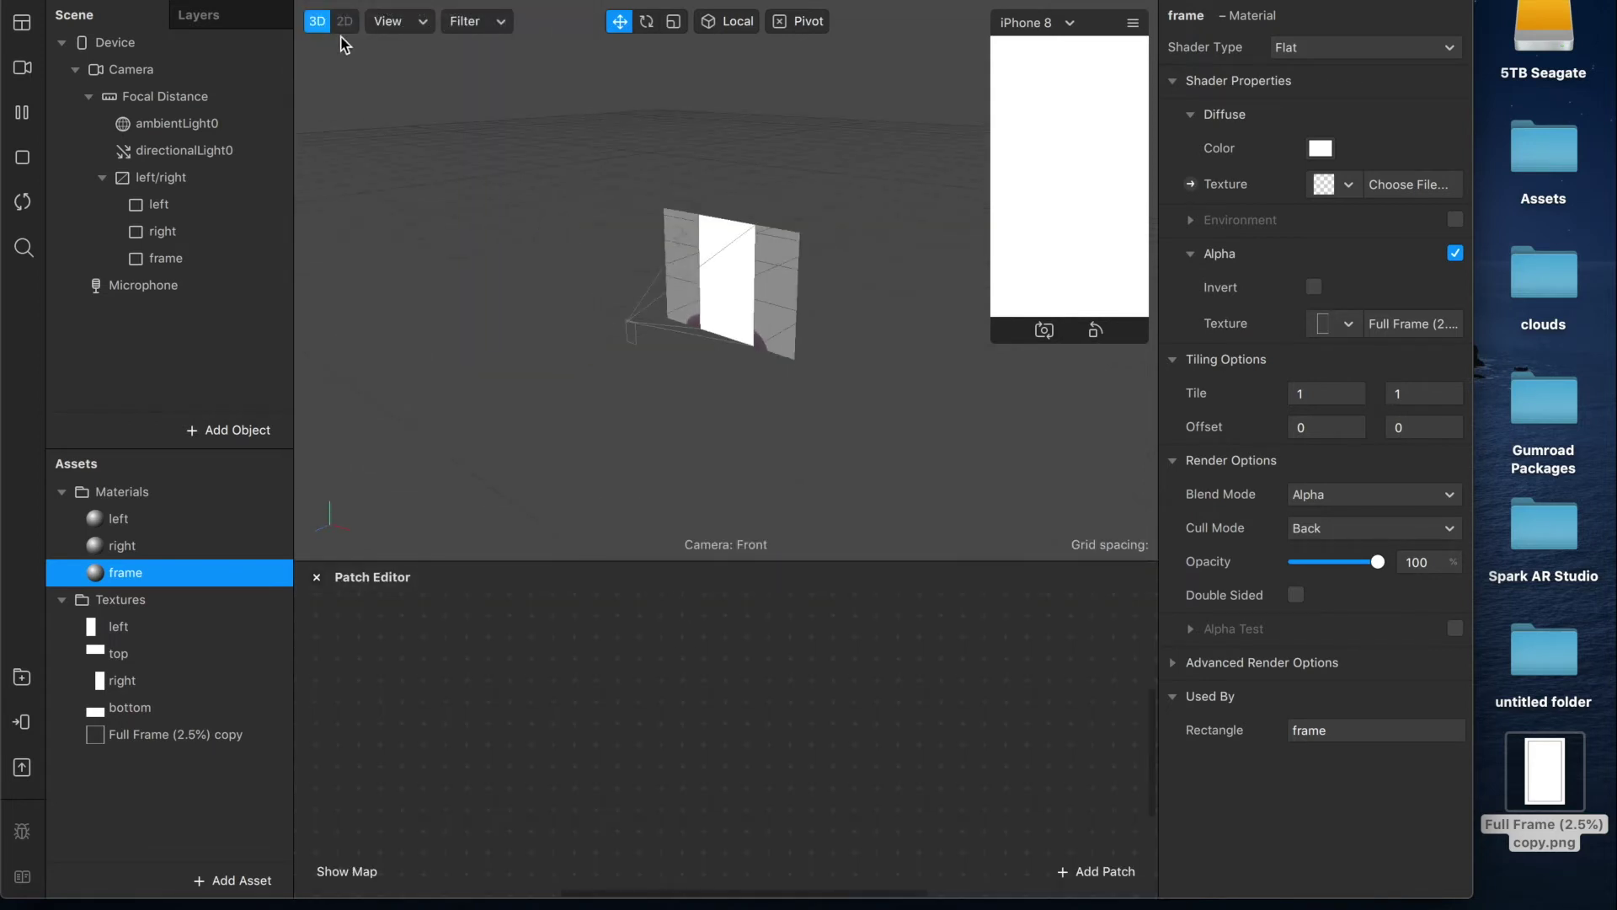
- In 2D view, extract the camera as cameraTexture0 and drop it into the Patch Editor
click(344, 21)
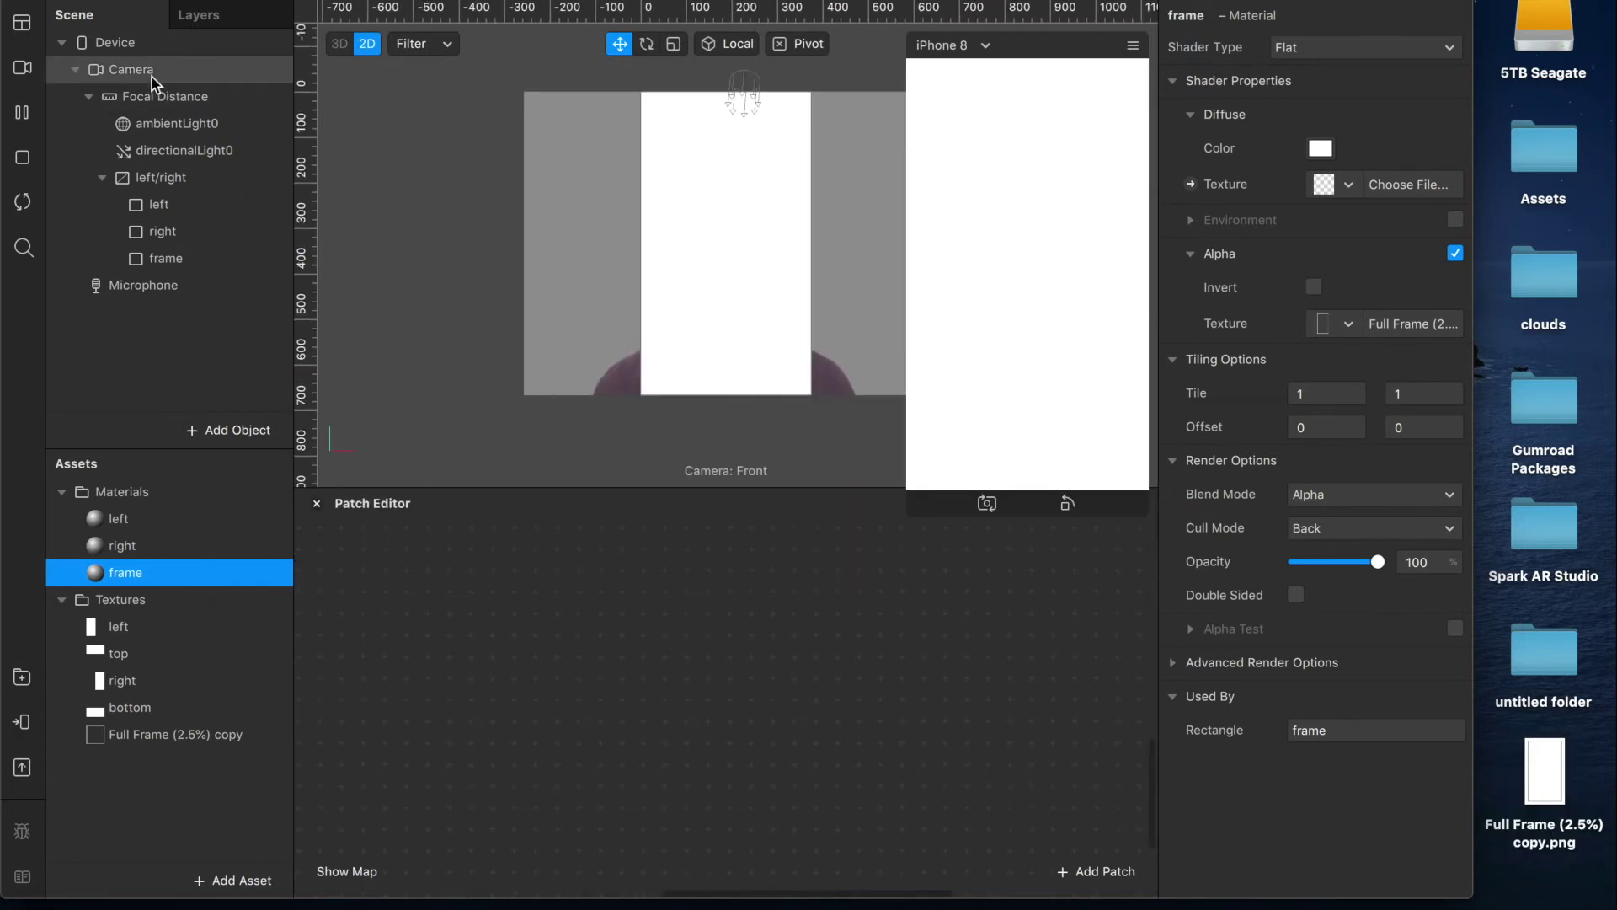
click(152, 76)
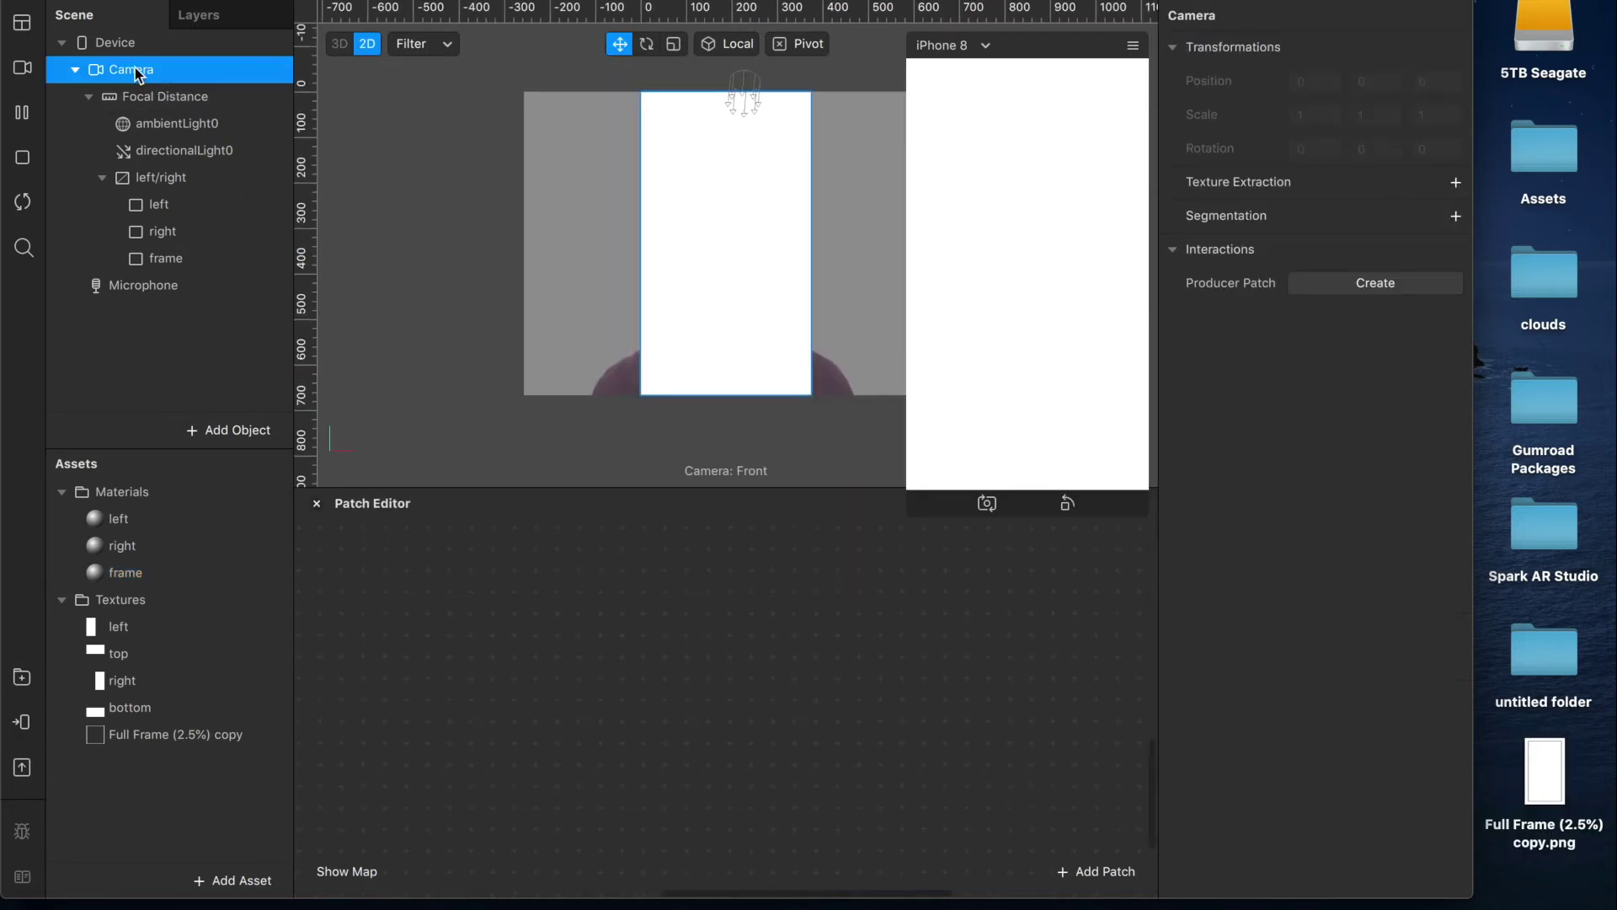
click(1455, 182)
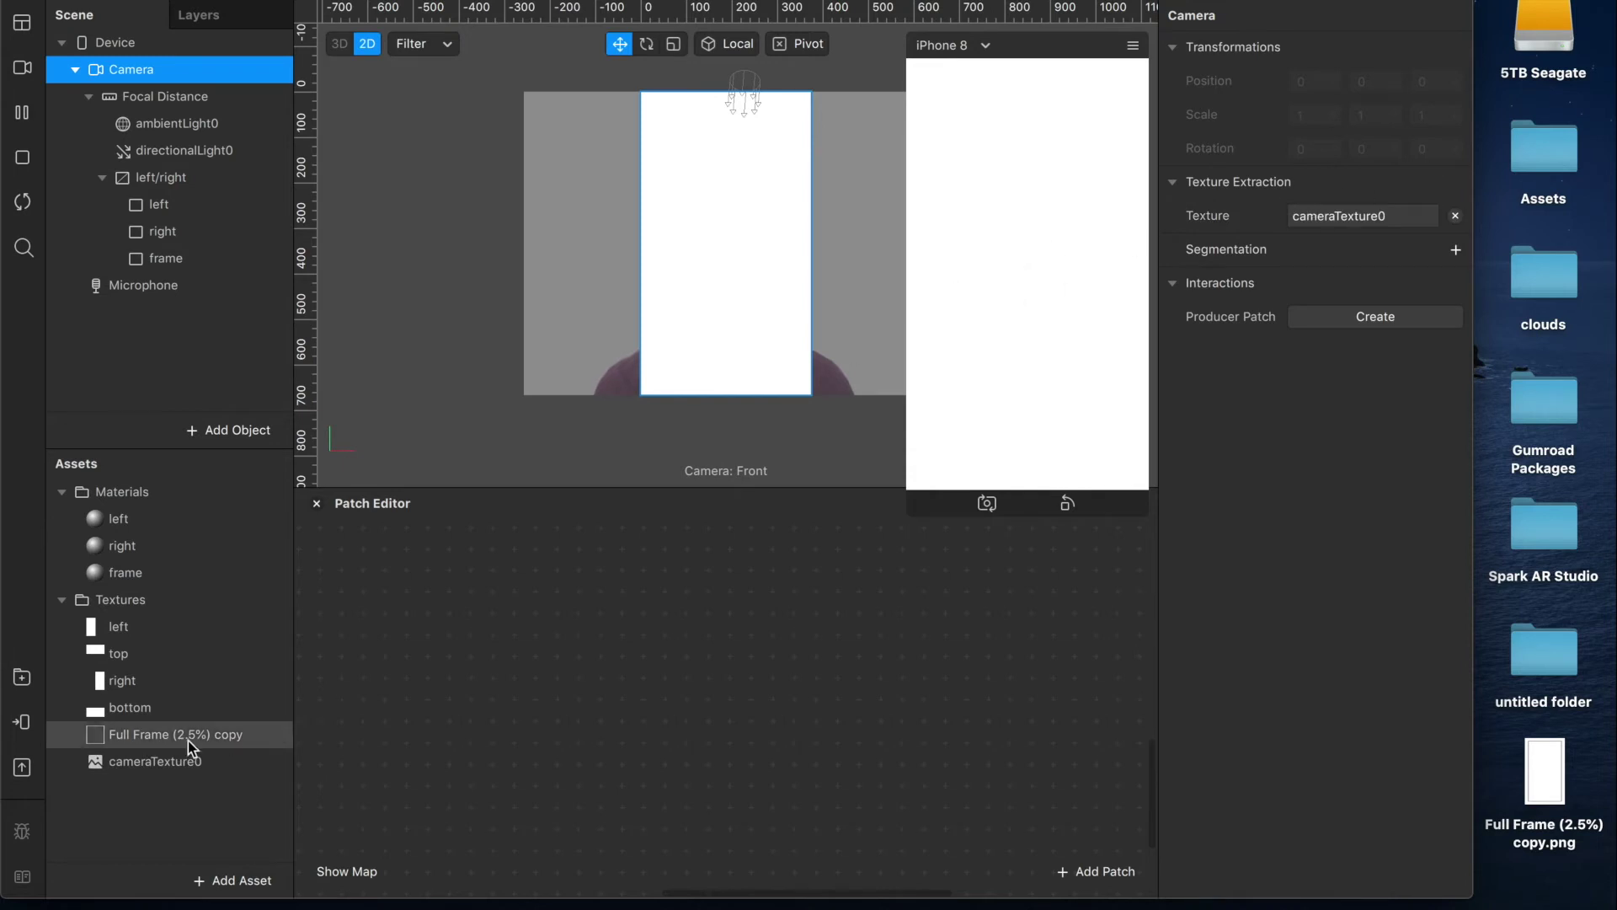
click(160, 763)
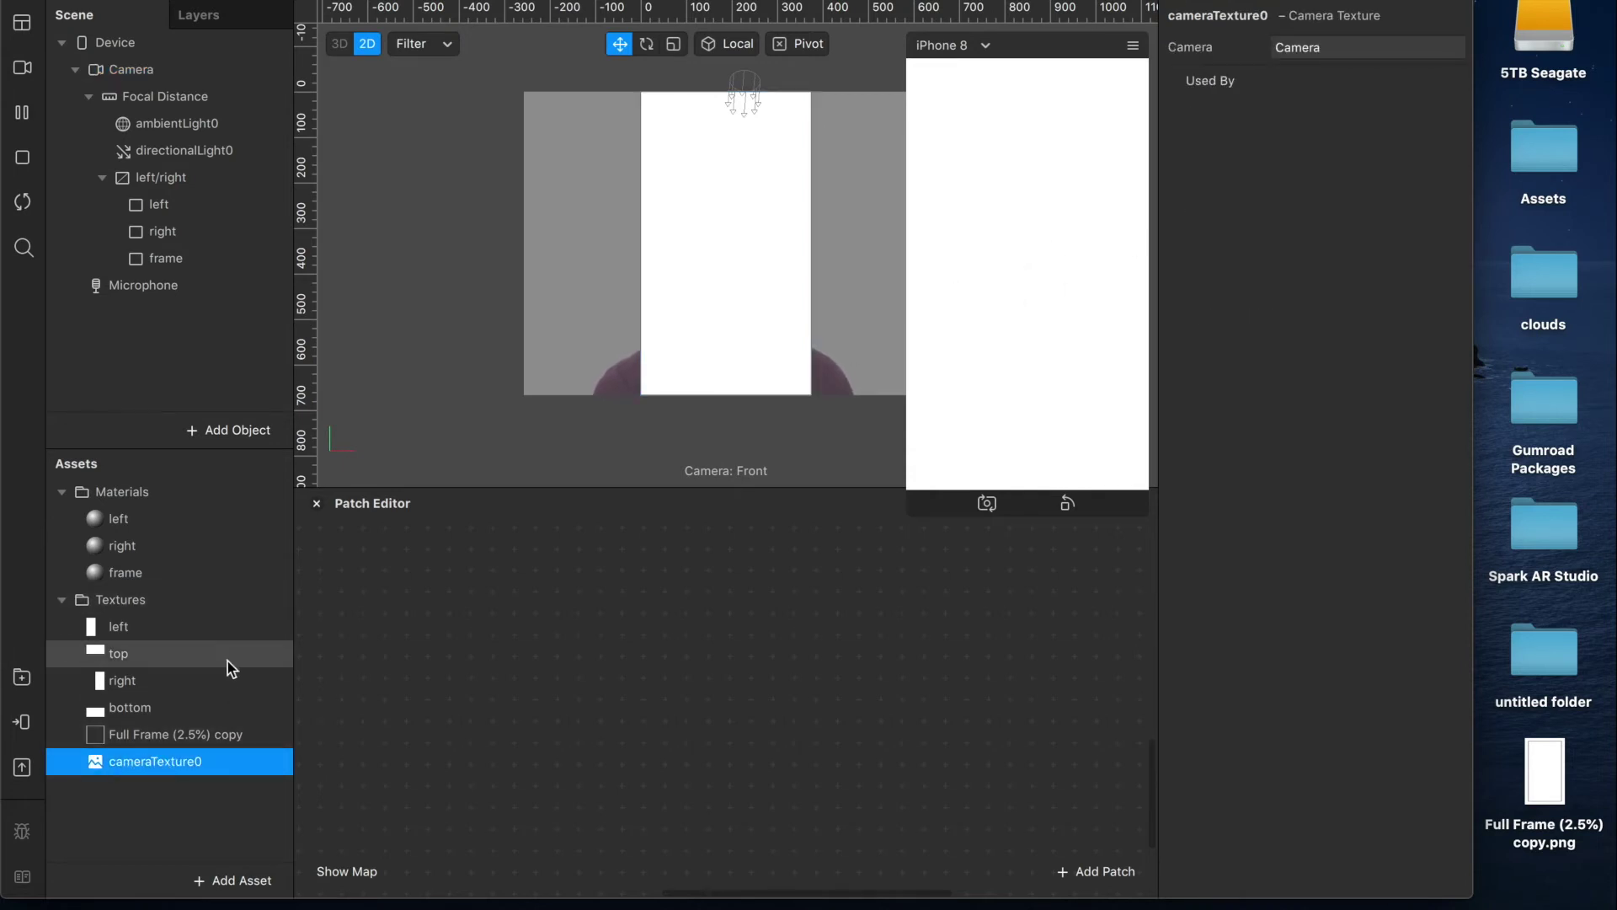
drag(144, 760, 459, 678)
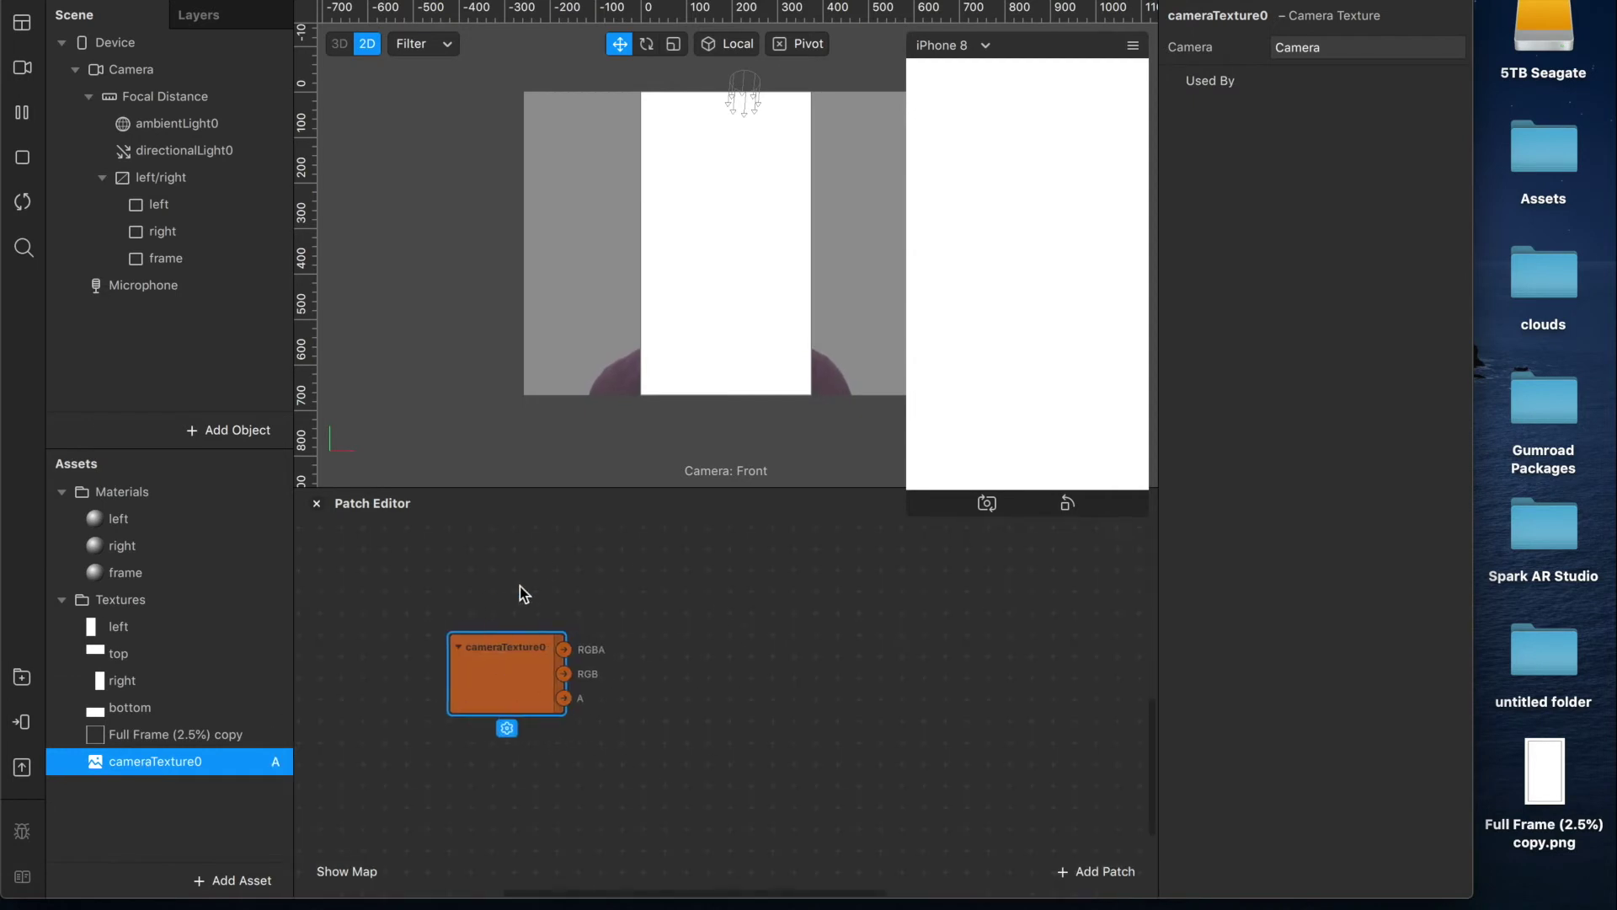
click(22, 677)
- Import the free Duotone Color shader from the AR Library's Shaders patch assets
click(357, 348)
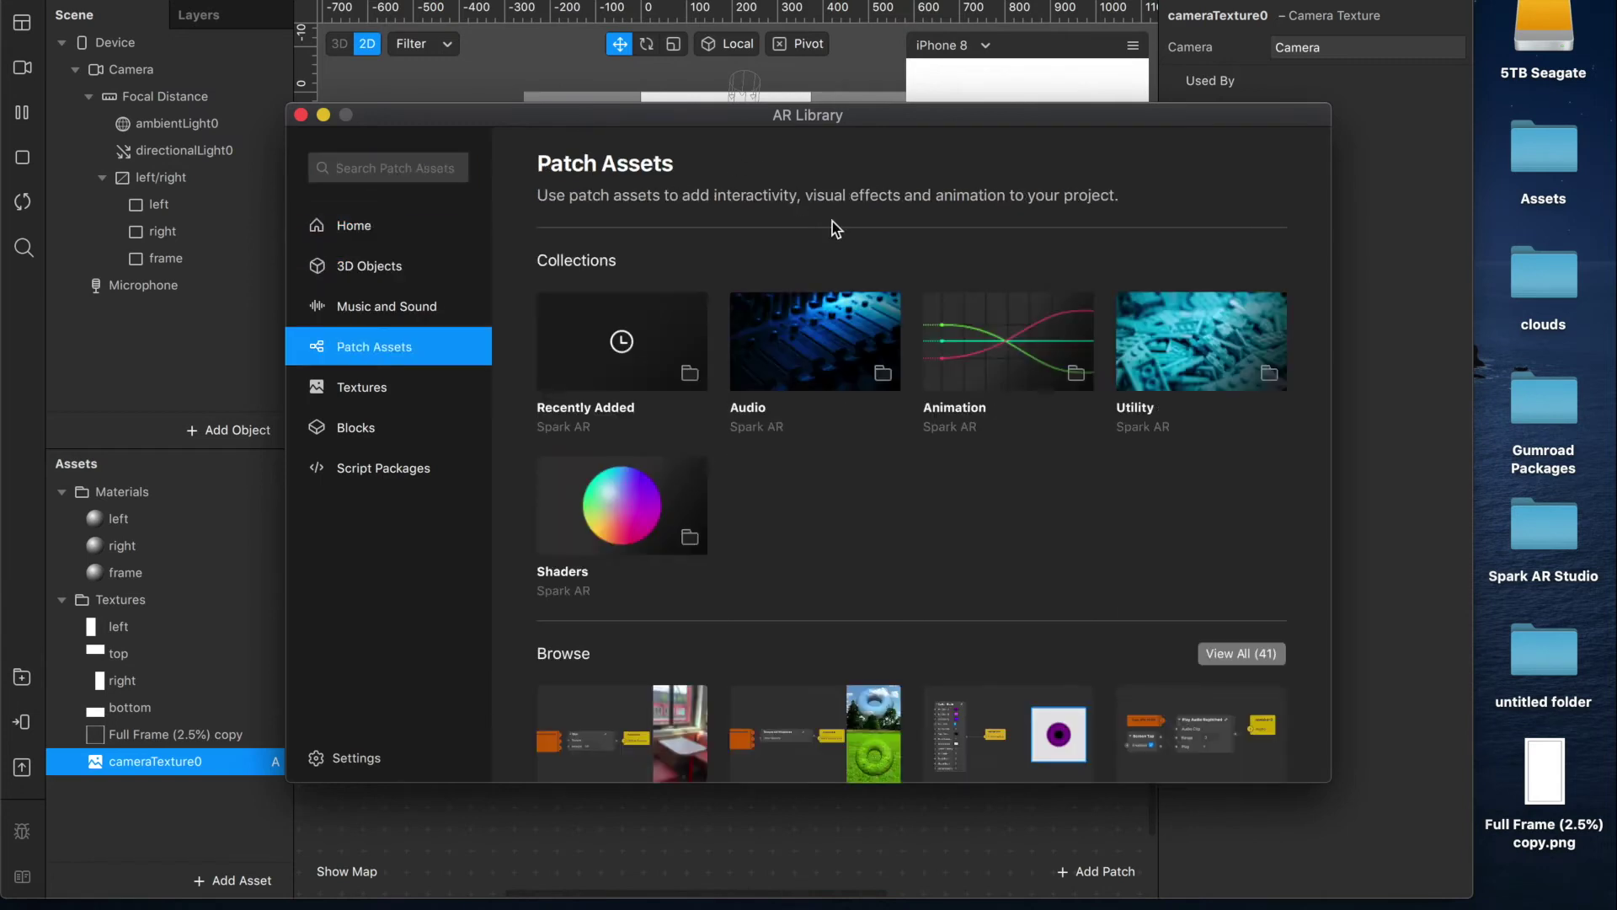
click(588, 482)
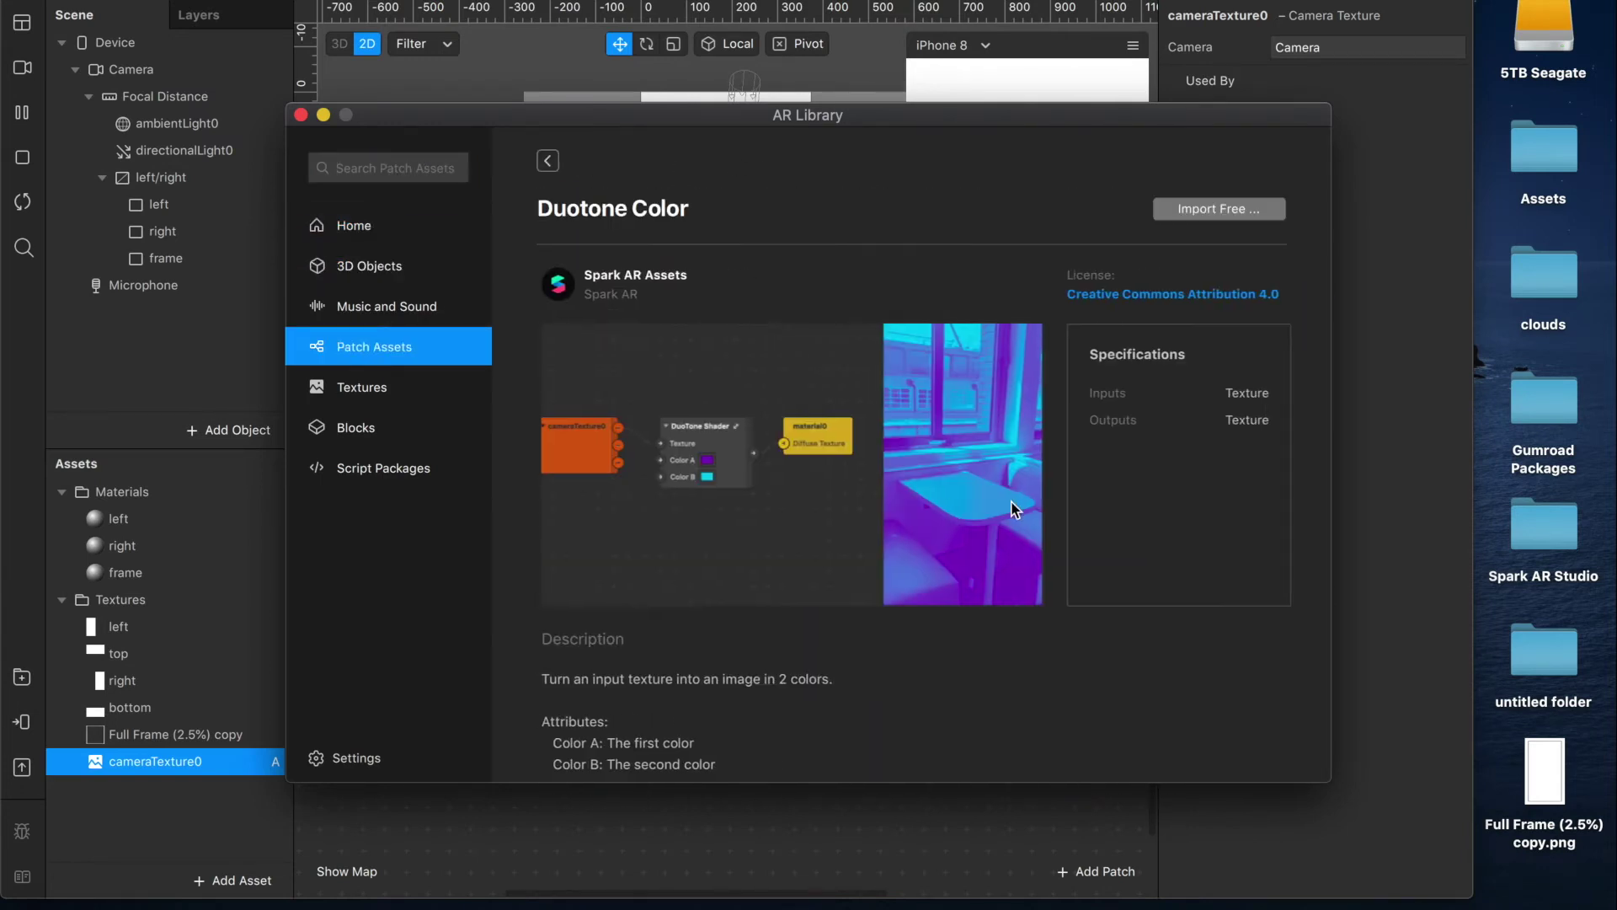
click(1231, 200)
click(1235, 222)
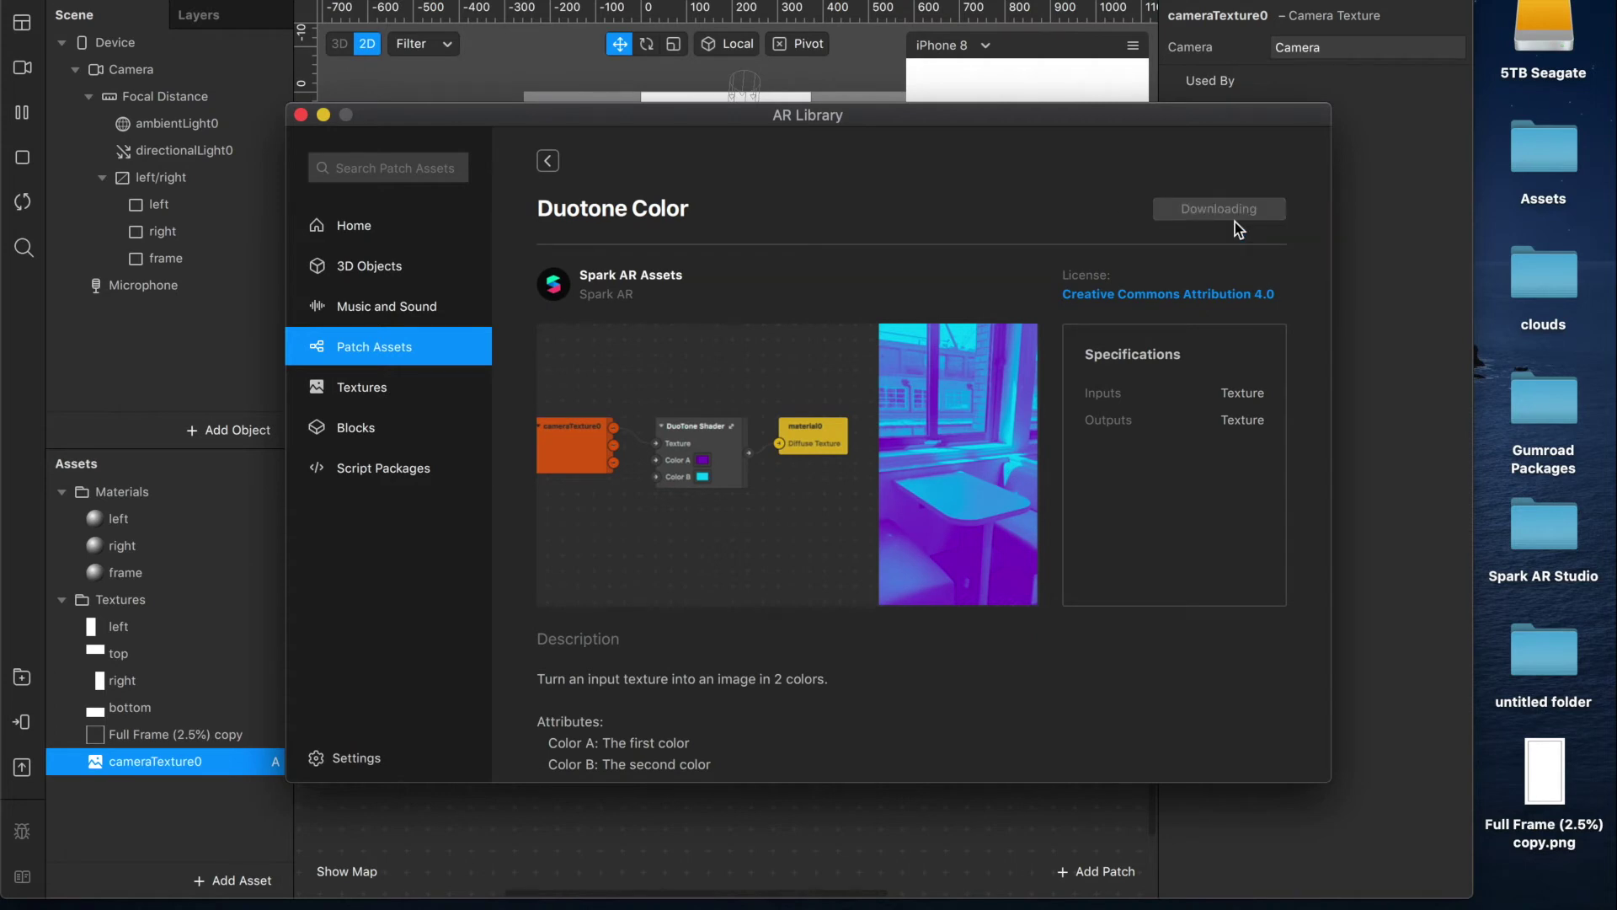
- Import the free Tritone Color shader from the same Shaders list
click(548, 163)
click(1222, 531)
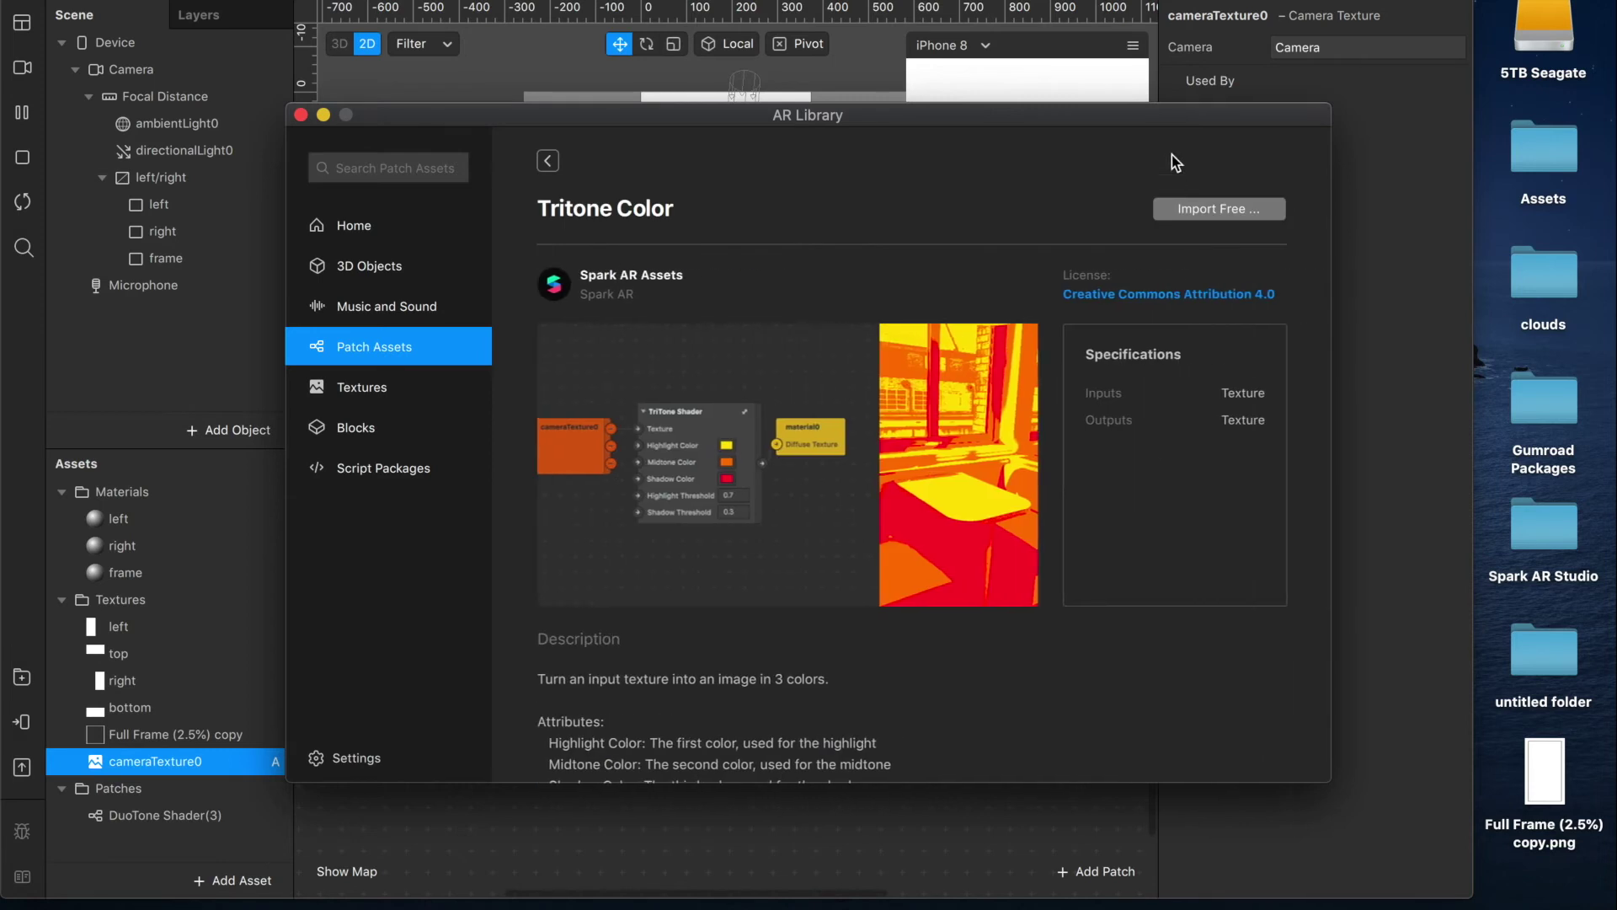
click(1213, 210)
click(1197, 227)
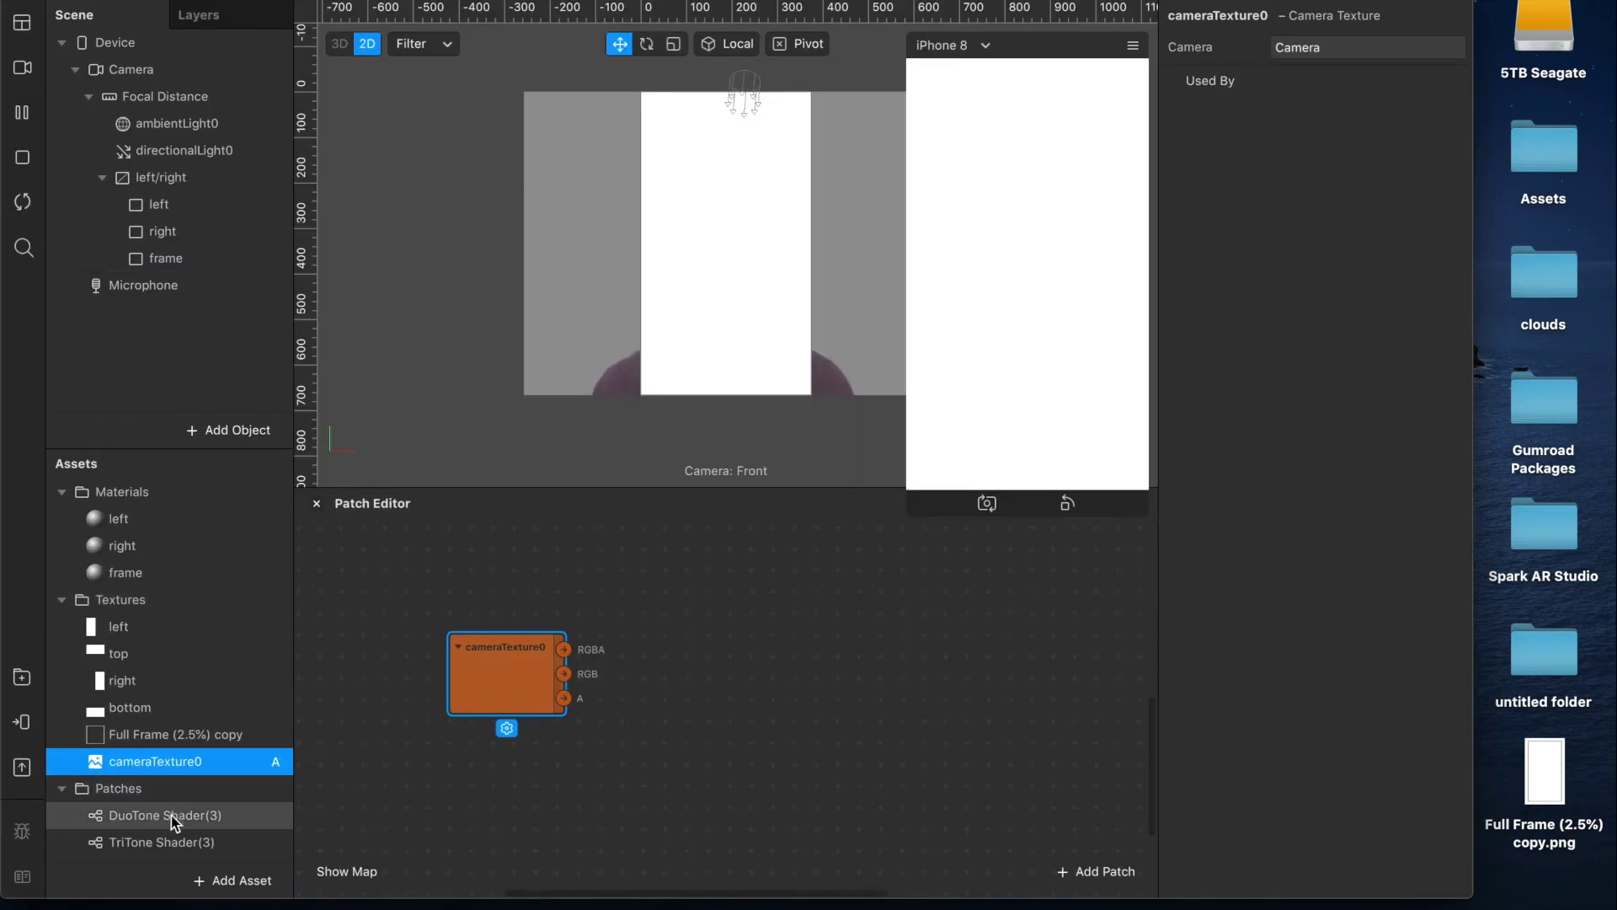
- Add a DuoTone Shader node and feed cameraTexture0 into its Texture input
drag(169, 816, 699, 666)
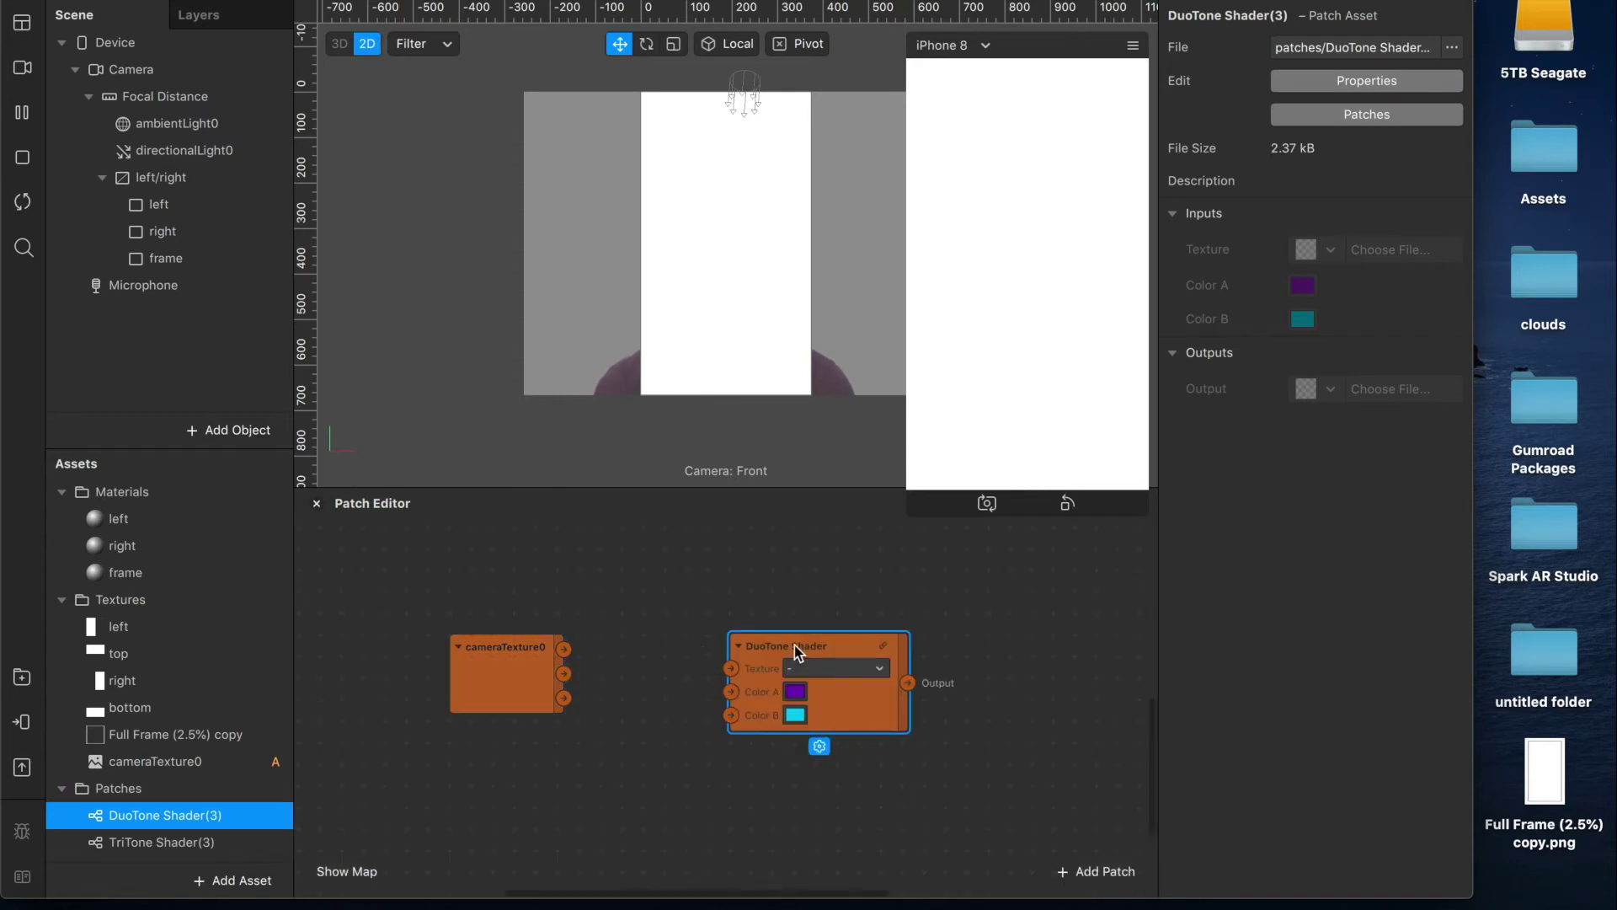
drag(795, 645, 755, 645)
drag(565, 649, 686, 665)
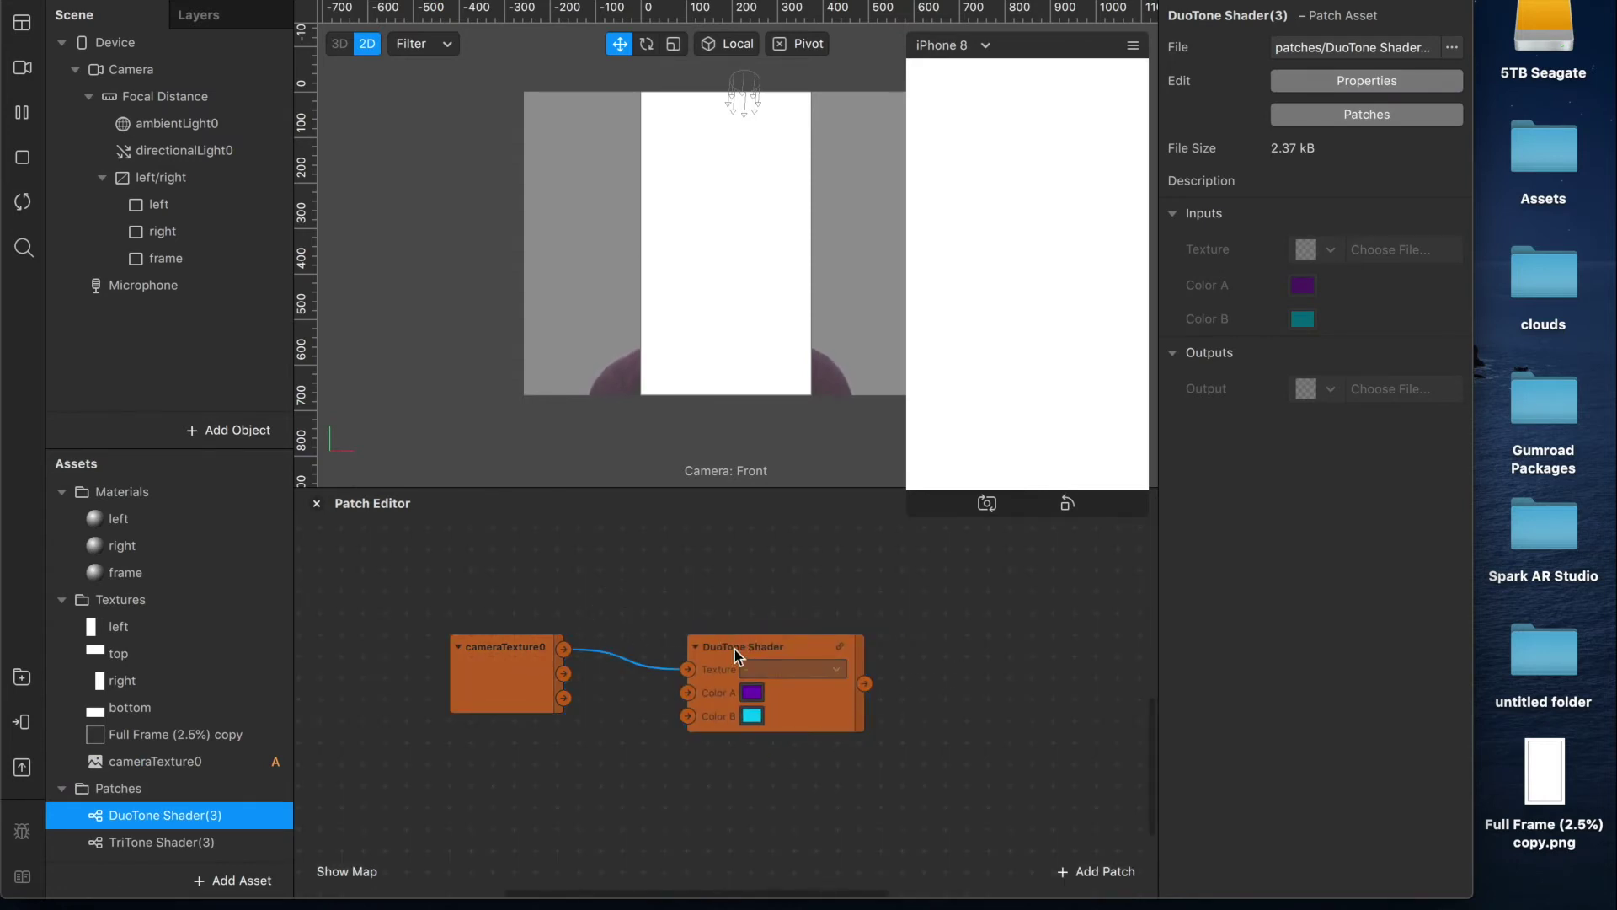
click(750, 665)
drag(689, 603, 648, 602)
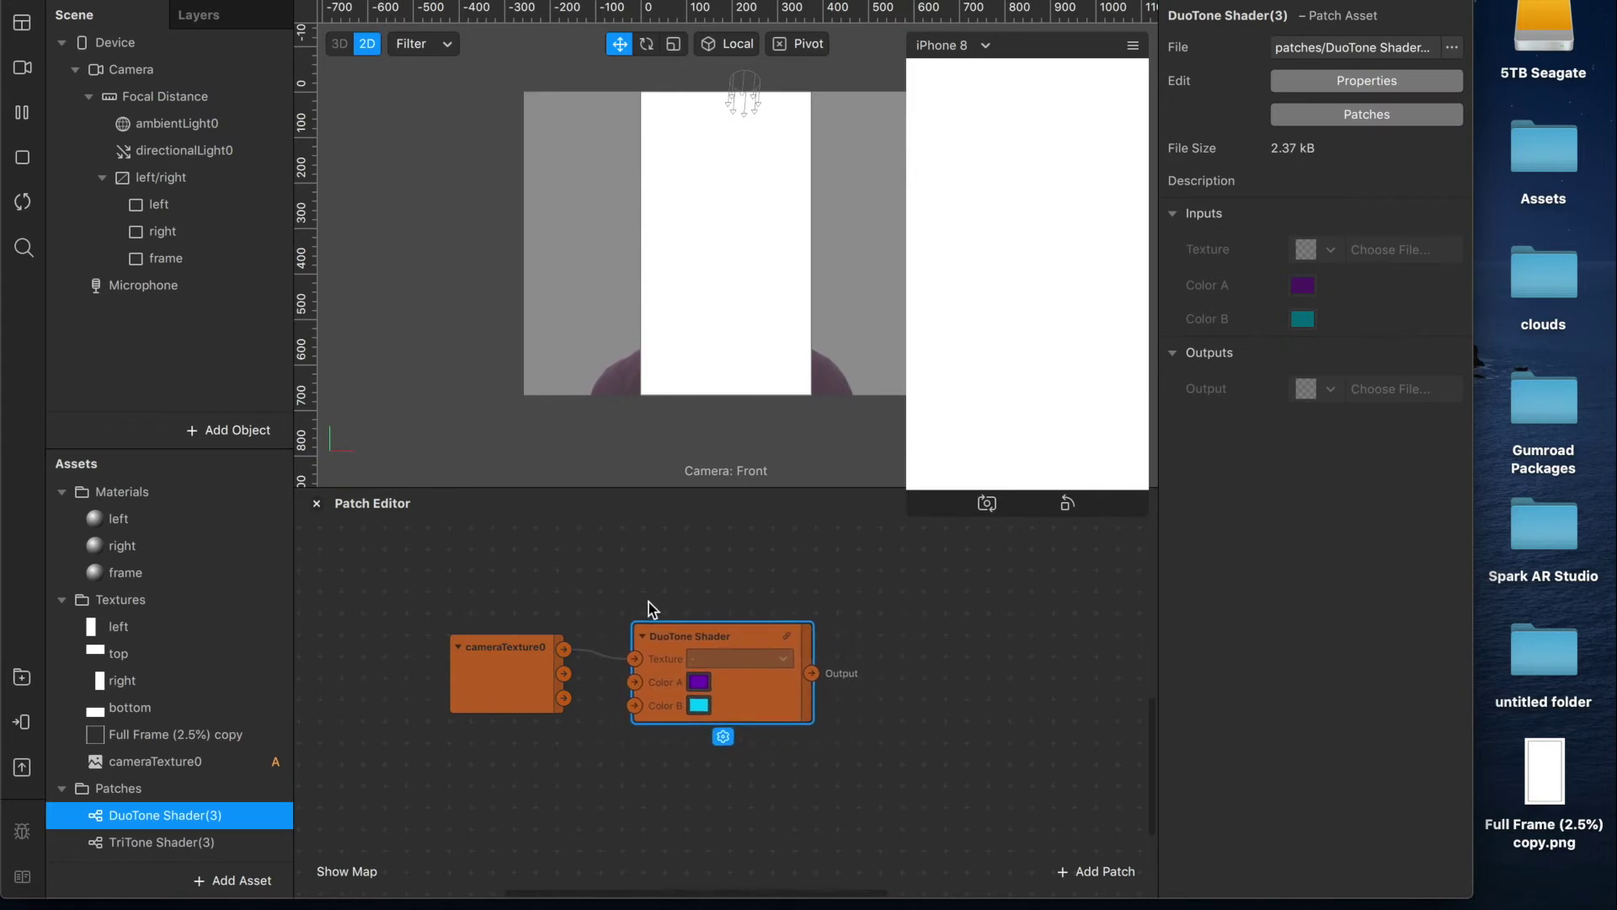
- Connect the DuoTone Shader output to the left material's diffuse texture
click(126, 515)
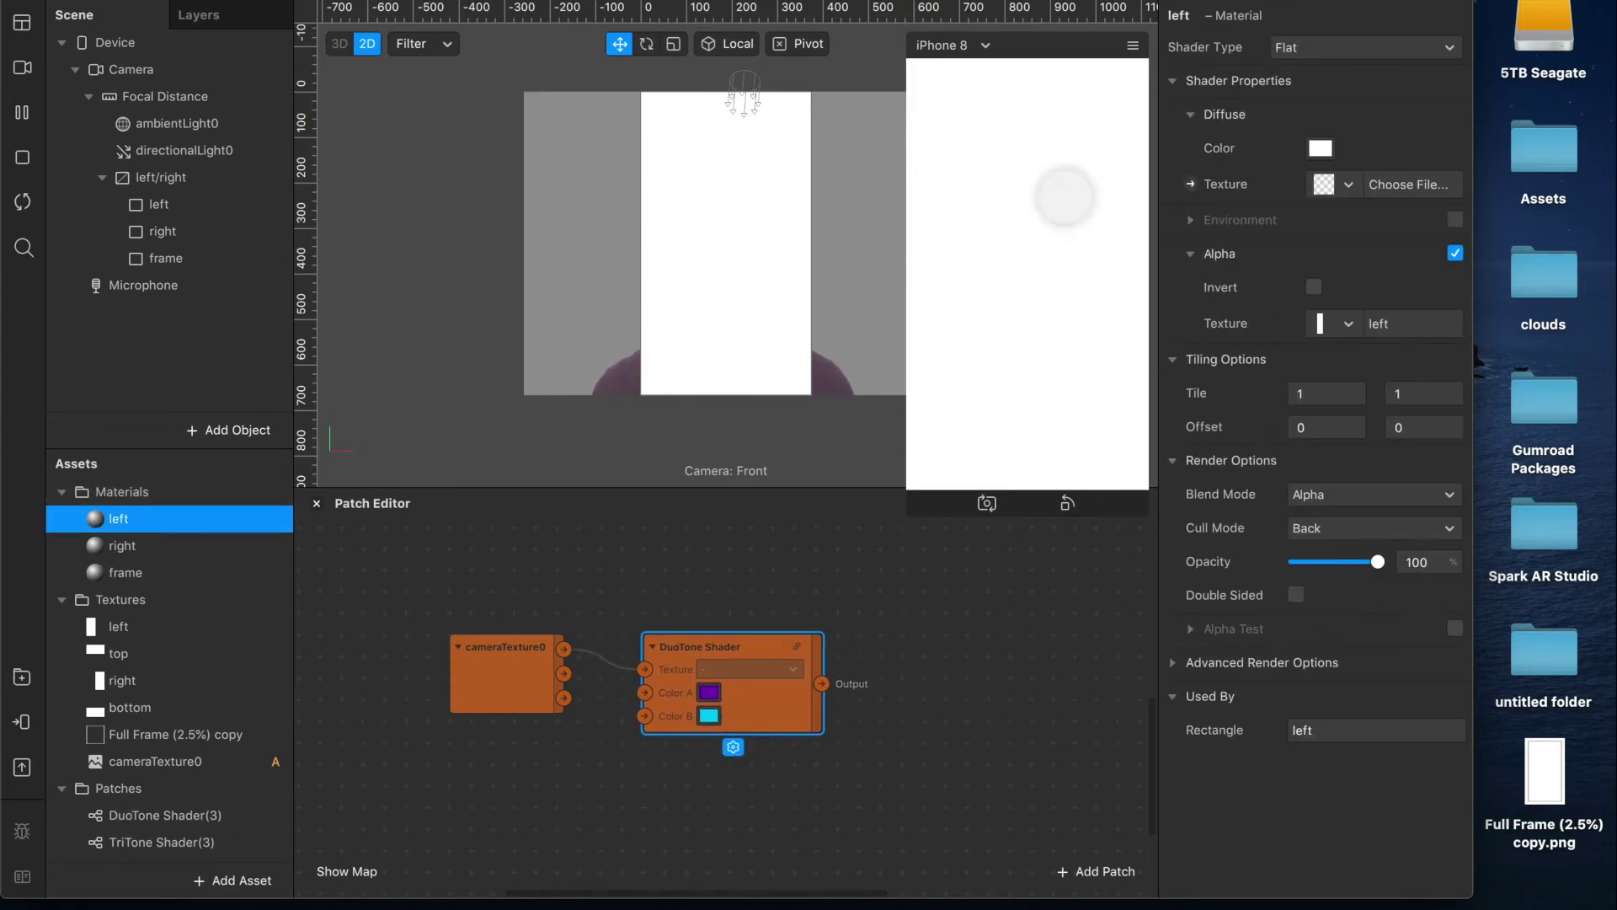
click(1190, 184)
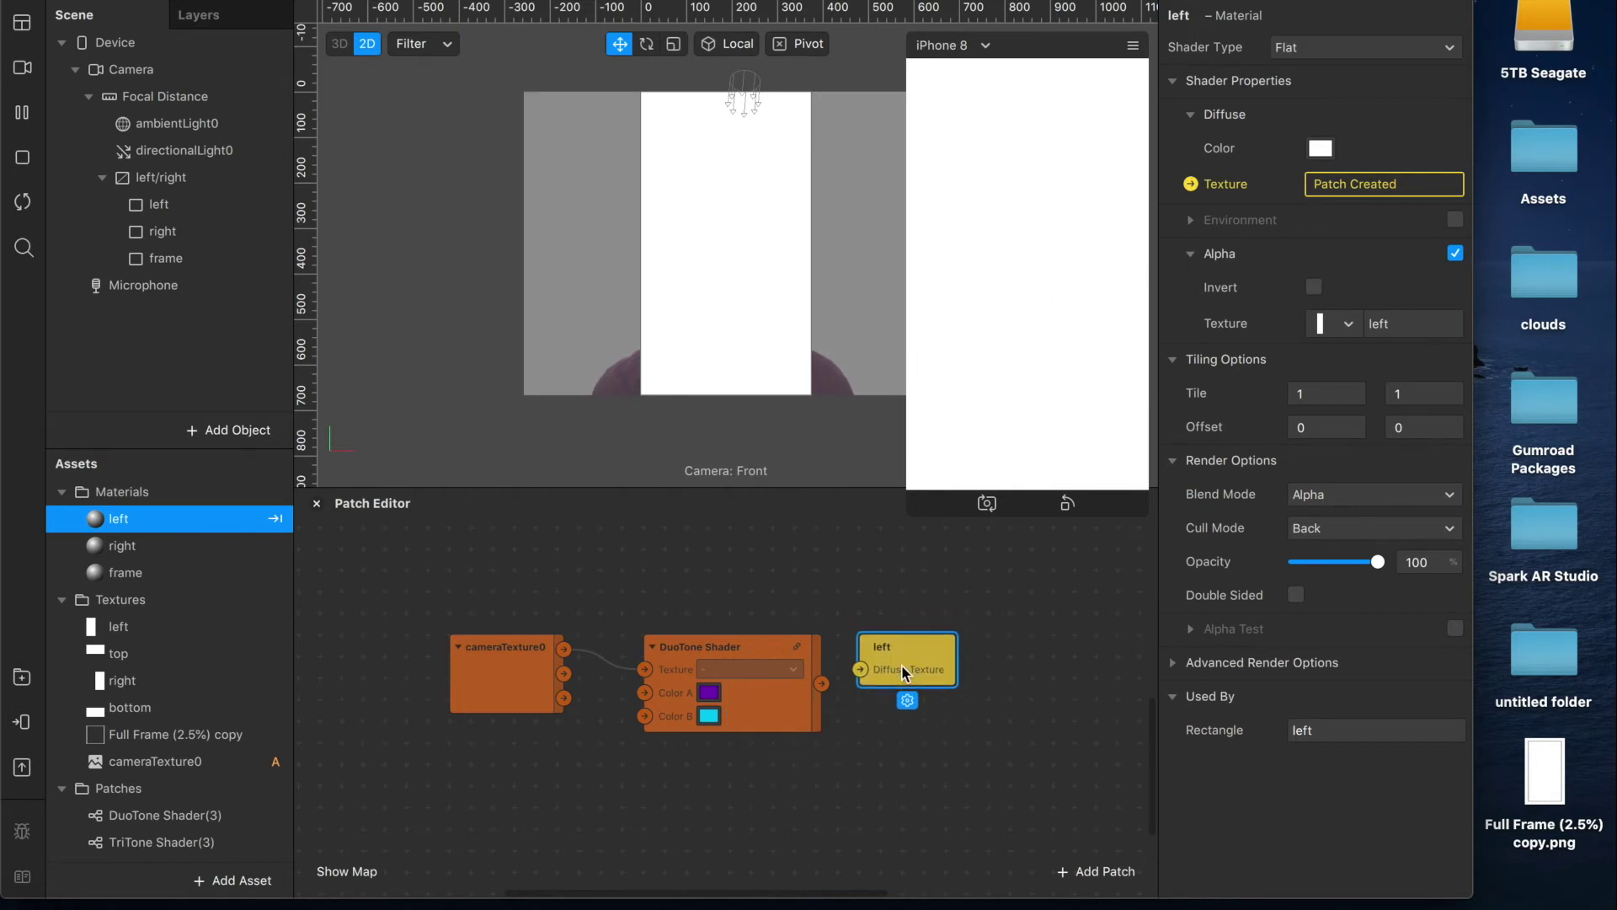
drag(821, 683, 945, 669)
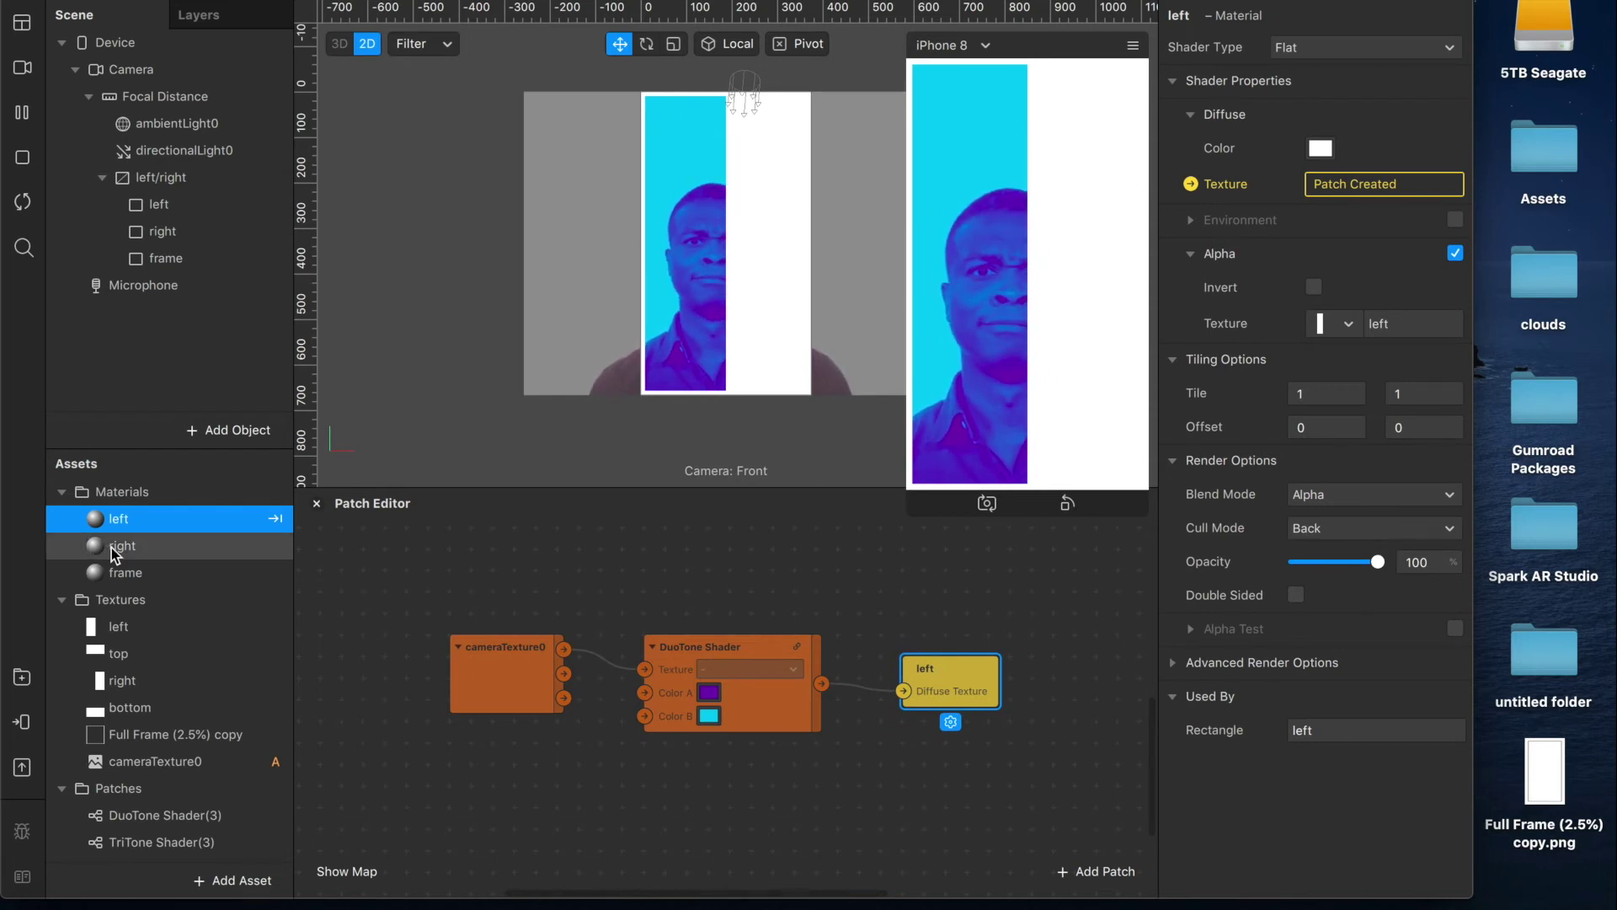
- Create the right material's diffuse texture patch and connect it to the DuoTone output
click(142, 547)
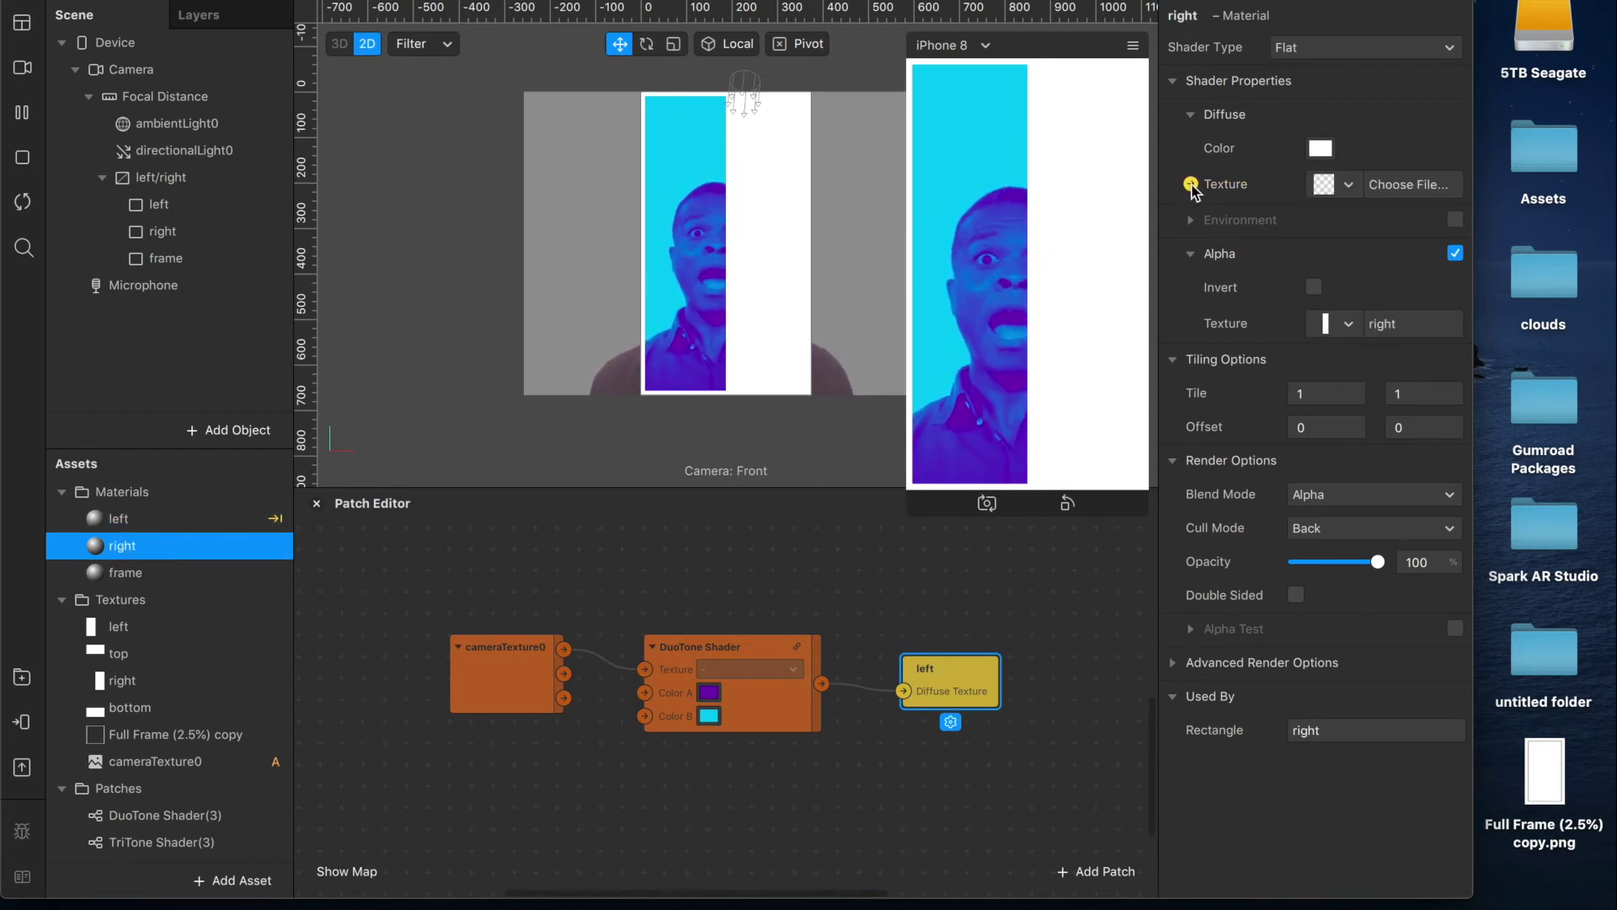
click(1191, 185)
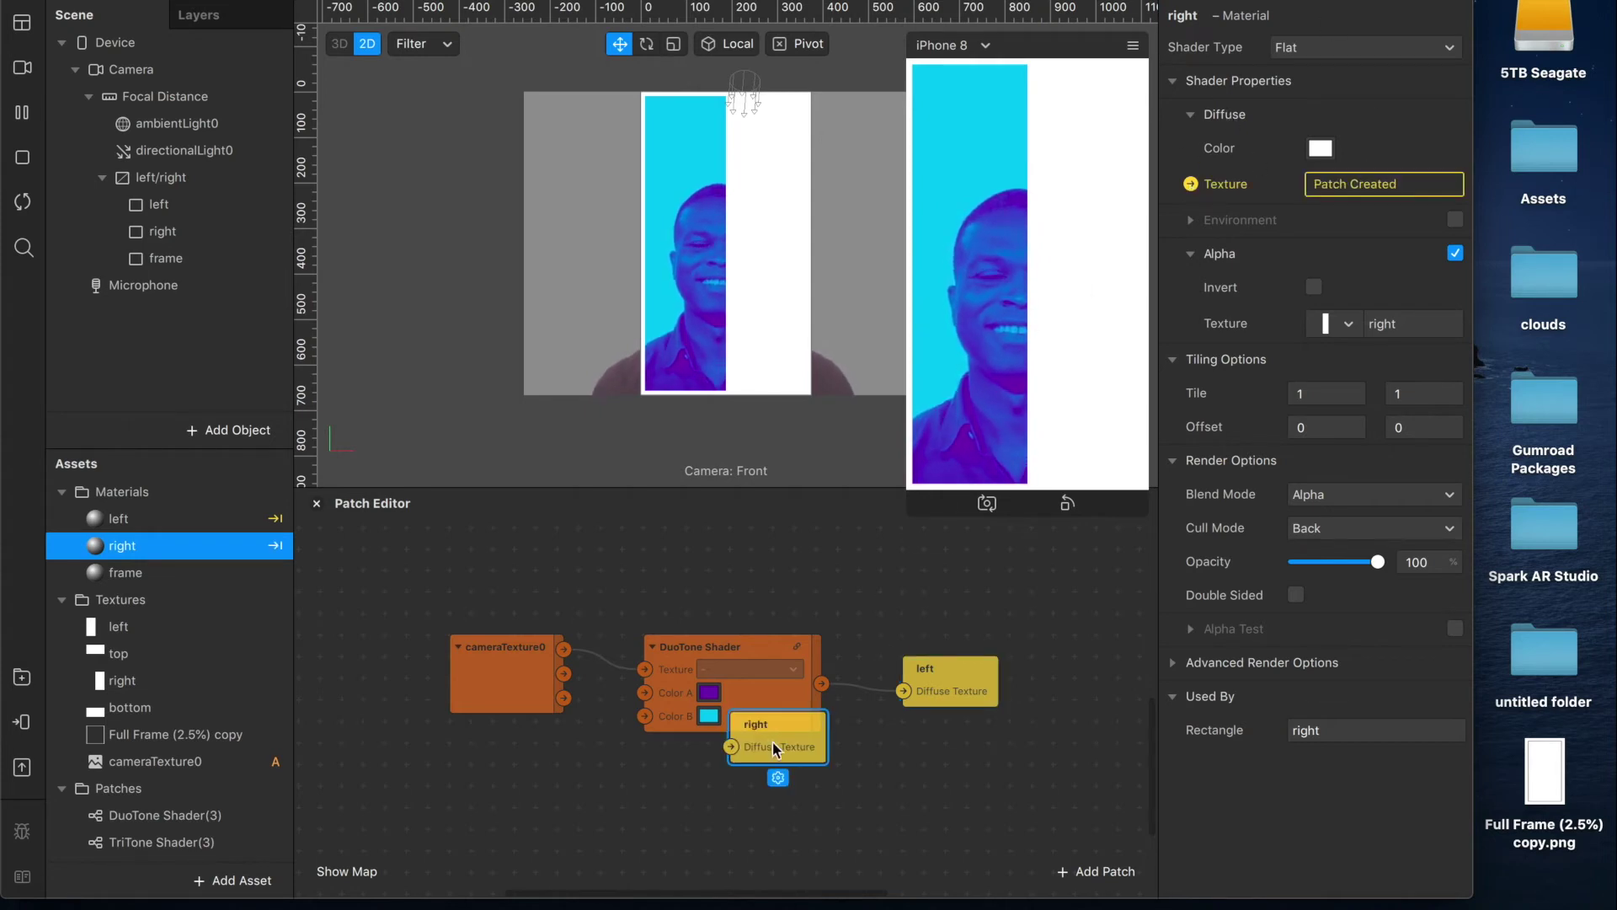
drag(772, 741, 961, 770)
drag(822, 683, 820, 726)
- Duplicate the DuoTone Shader and drive the right material from the copy
click(807, 717)
key(super+d)
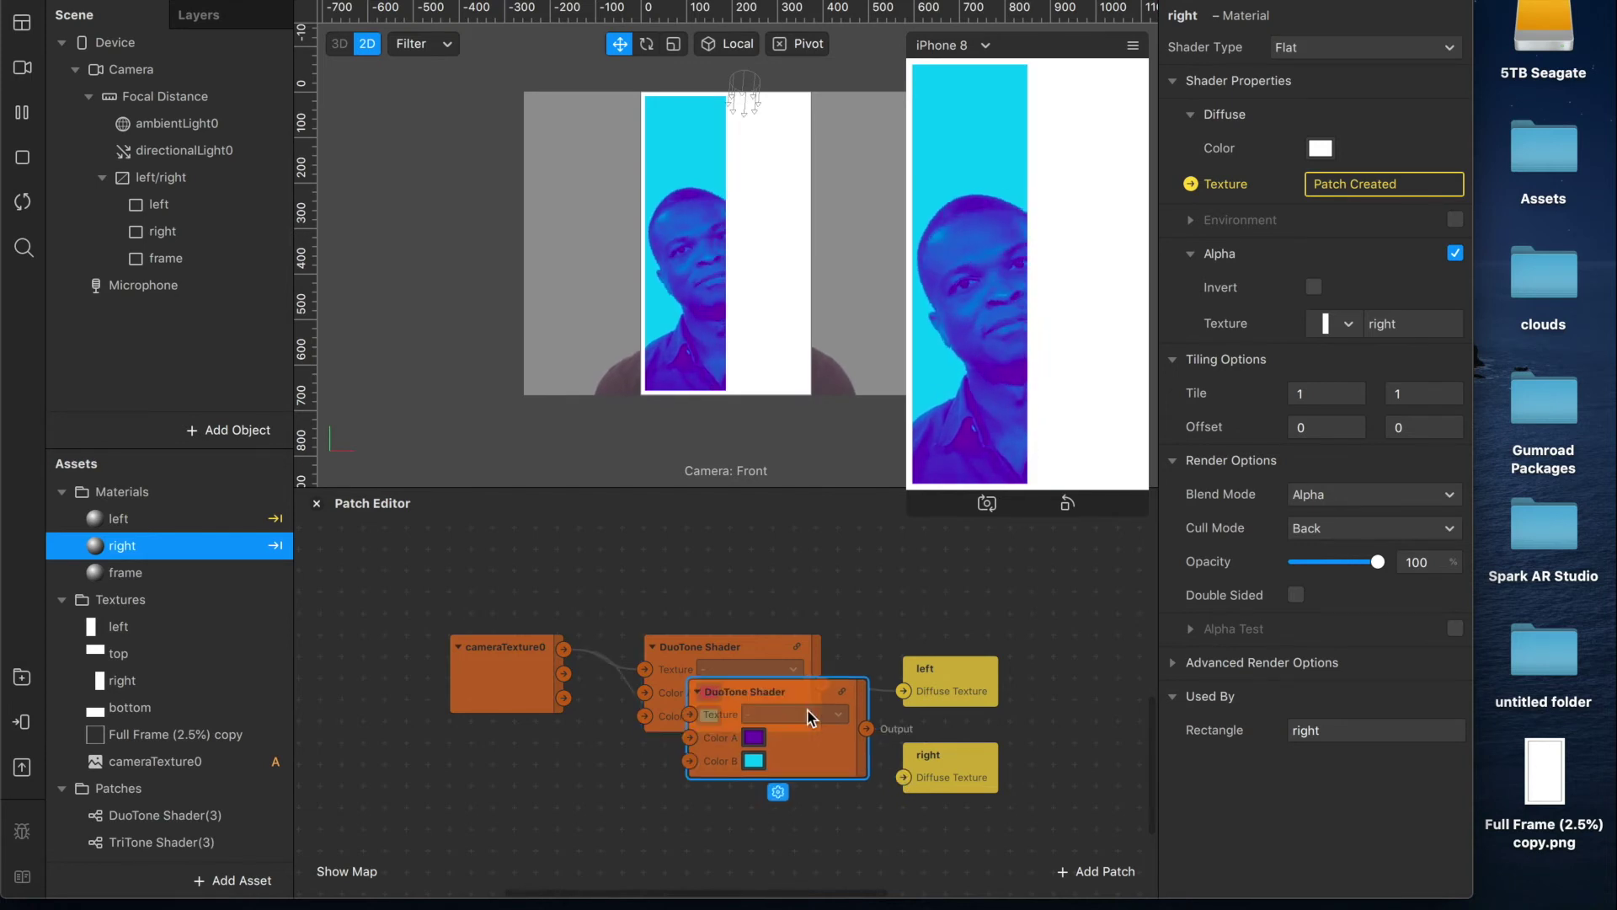
drag(802, 689, 756, 789)
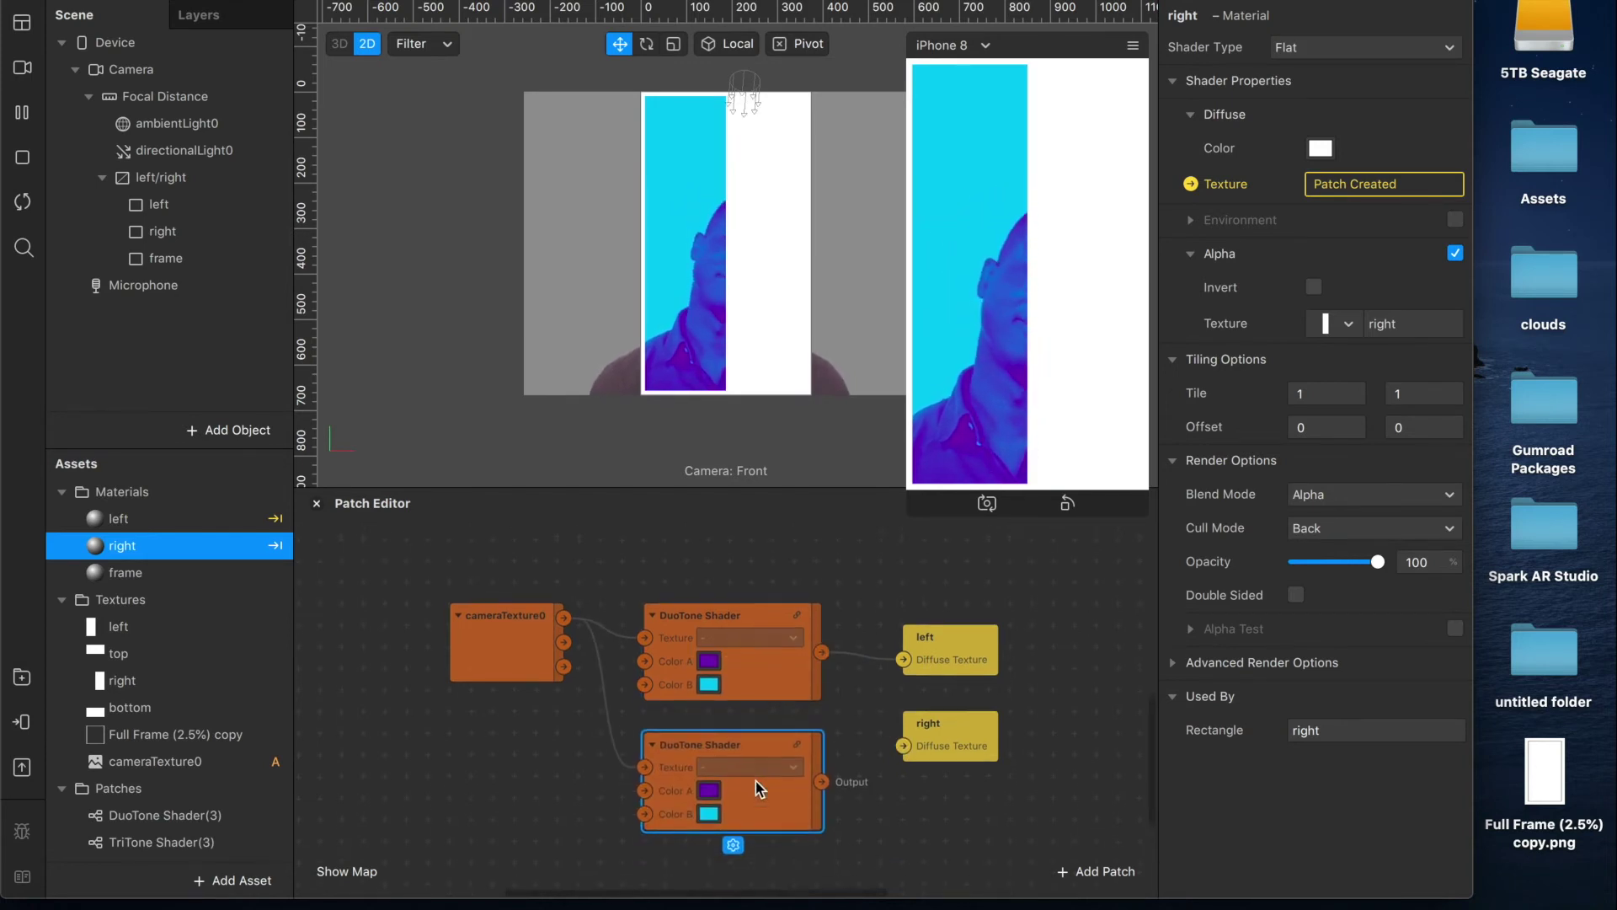
scroll(756, 780, down, 1)
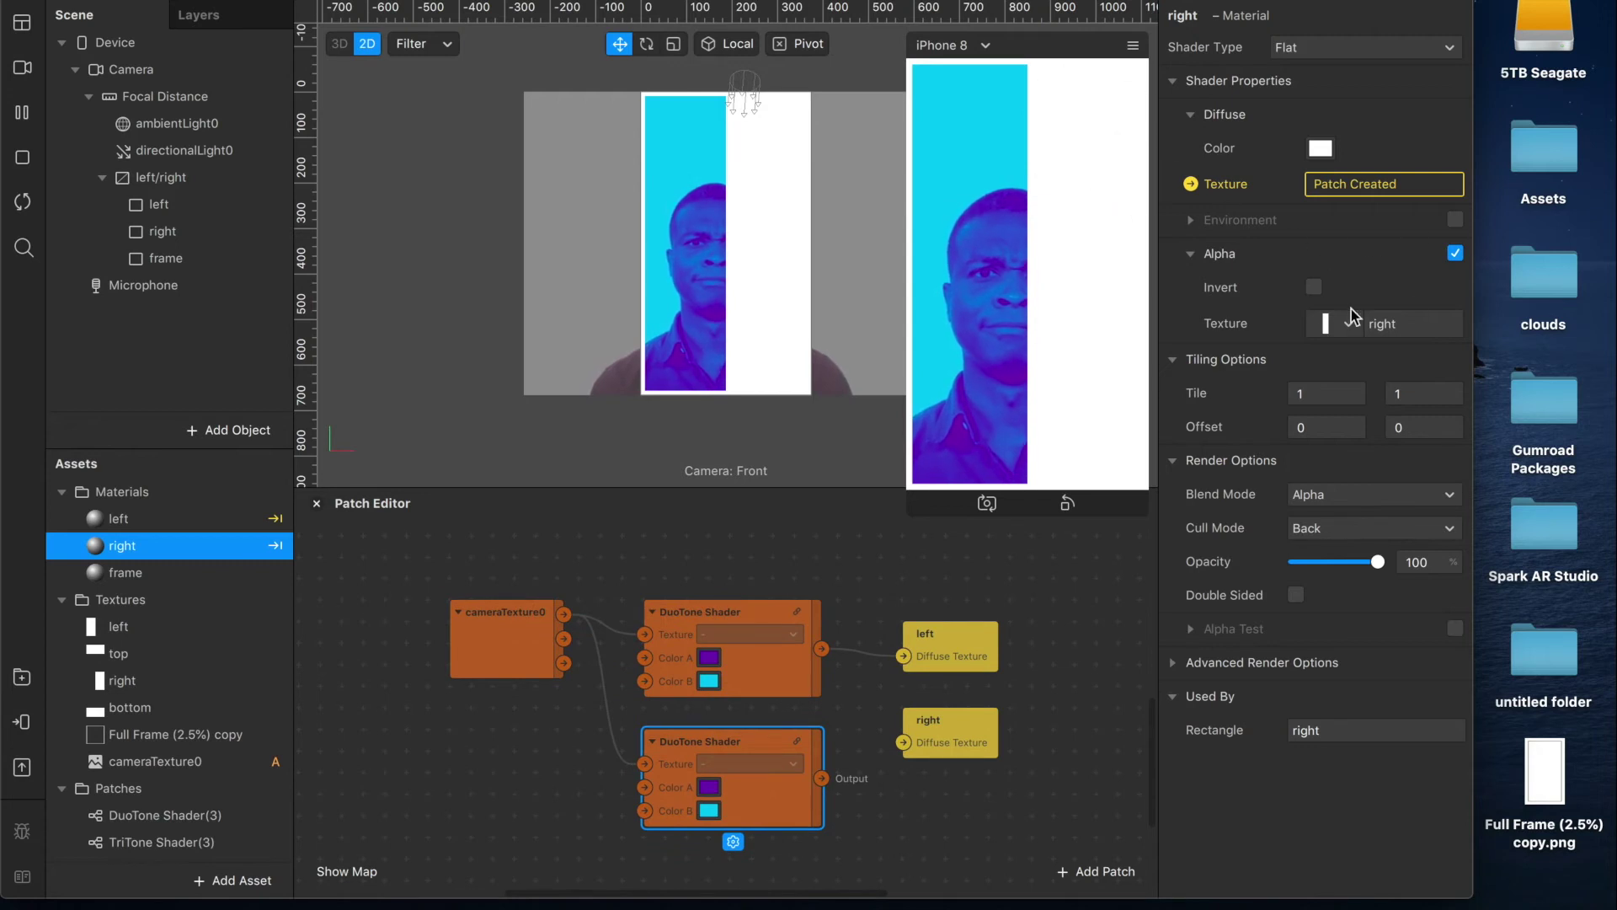
drag(821, 776, 903, 743)
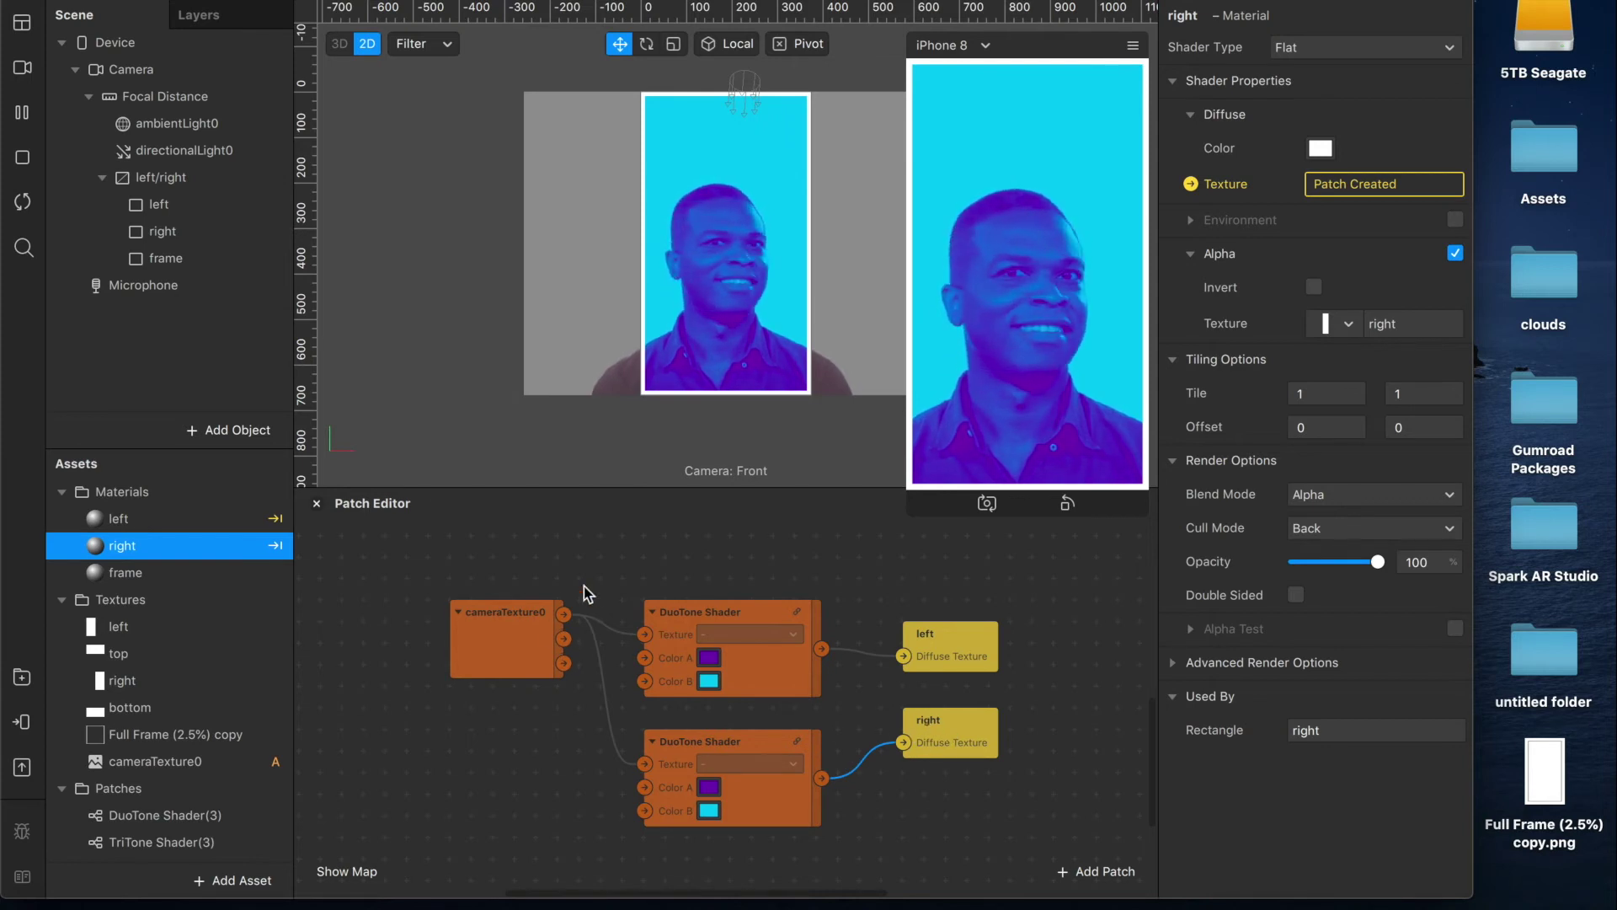
- Set the second DuoTone Shader to Cayenne dark red and Banana yellow, then enlarge the patch area
click(719, 787)
click(217, 438)
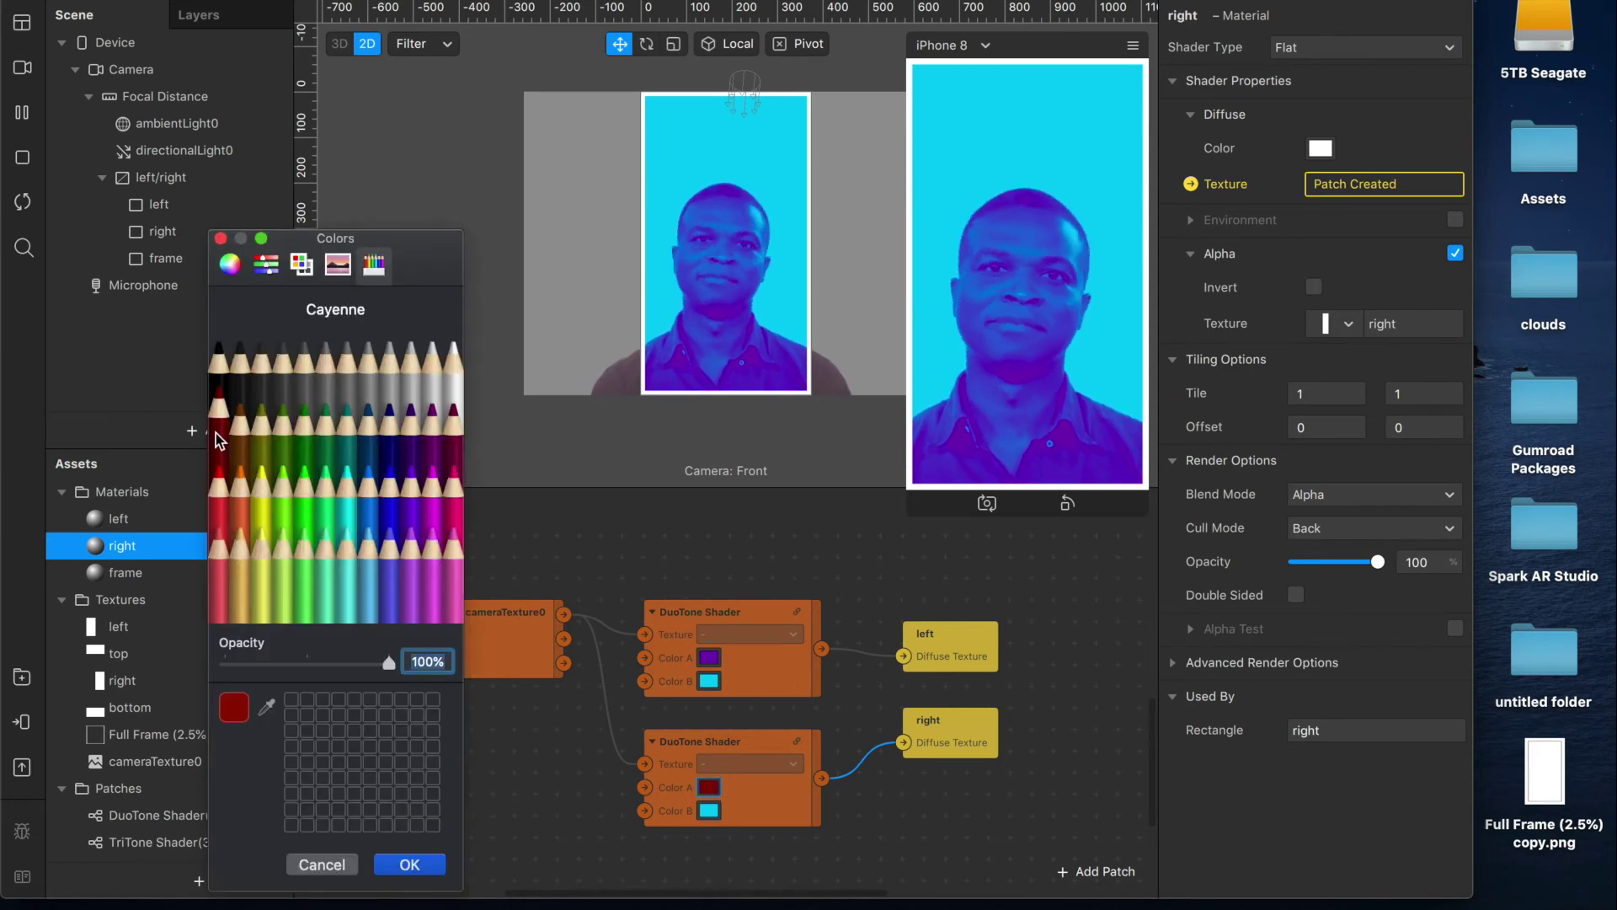
click(411, 864)
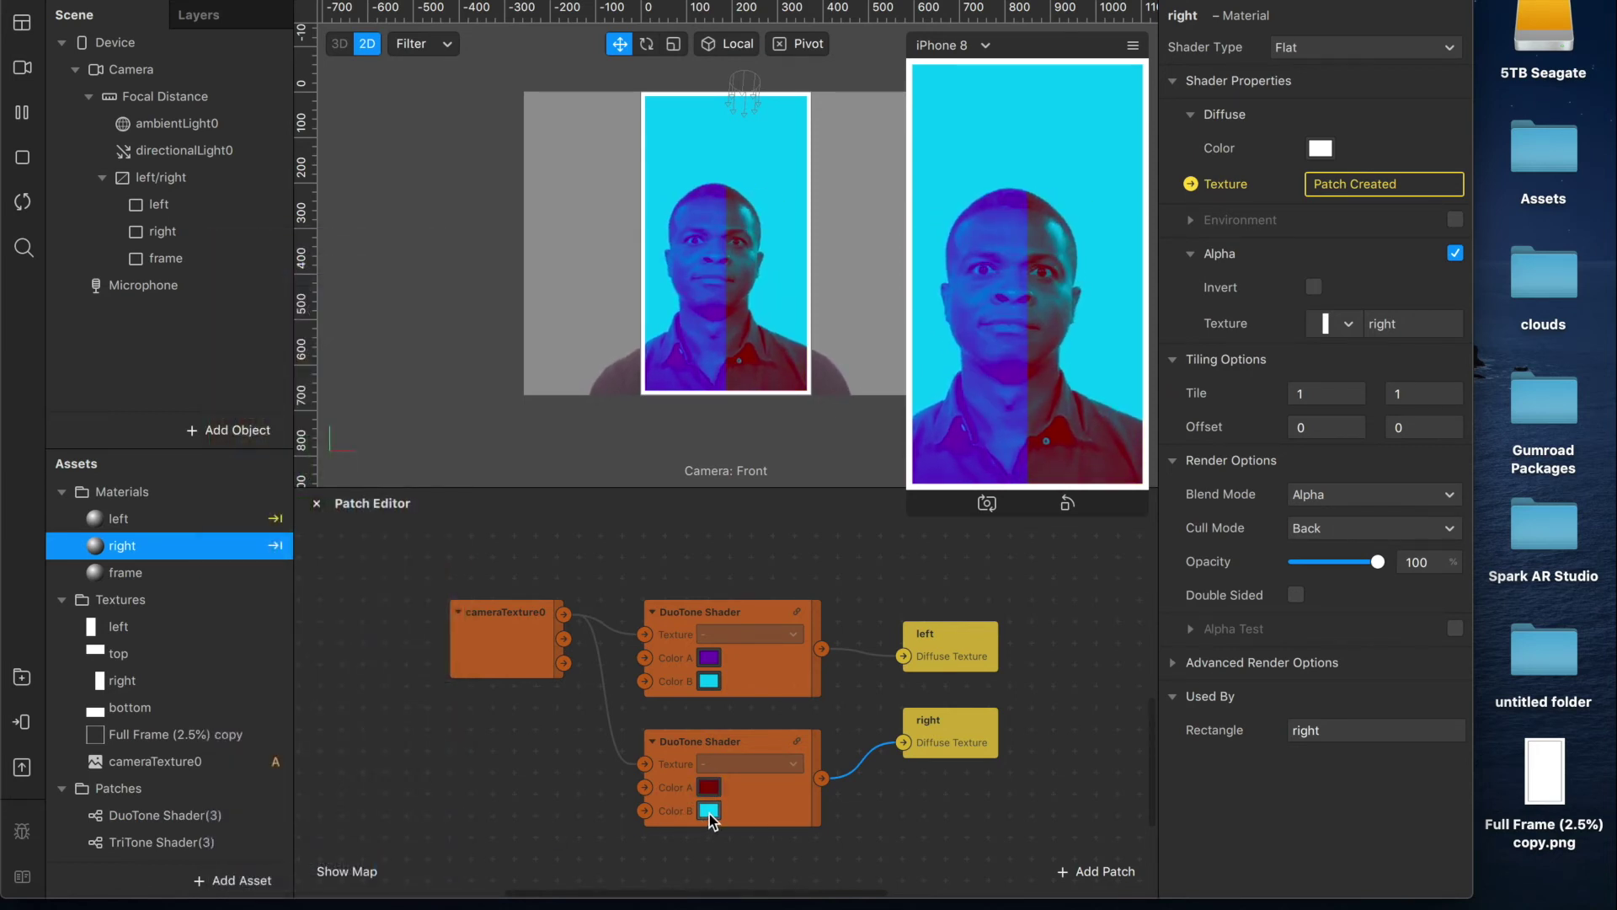
click(710, 810)
click(261, 539)
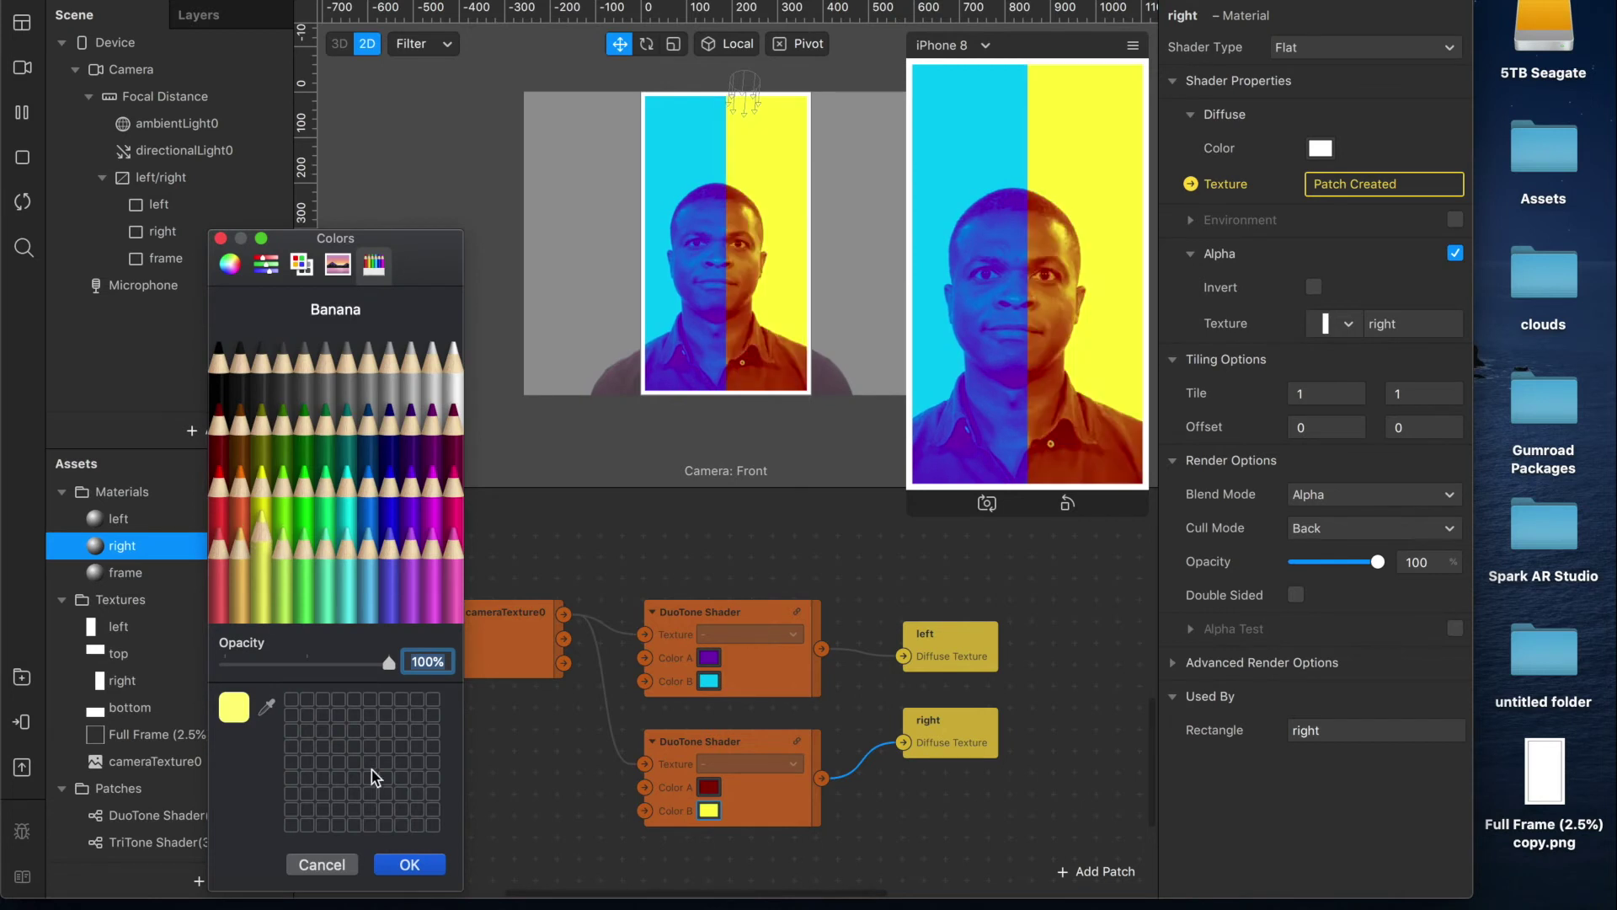
click(435, 868)
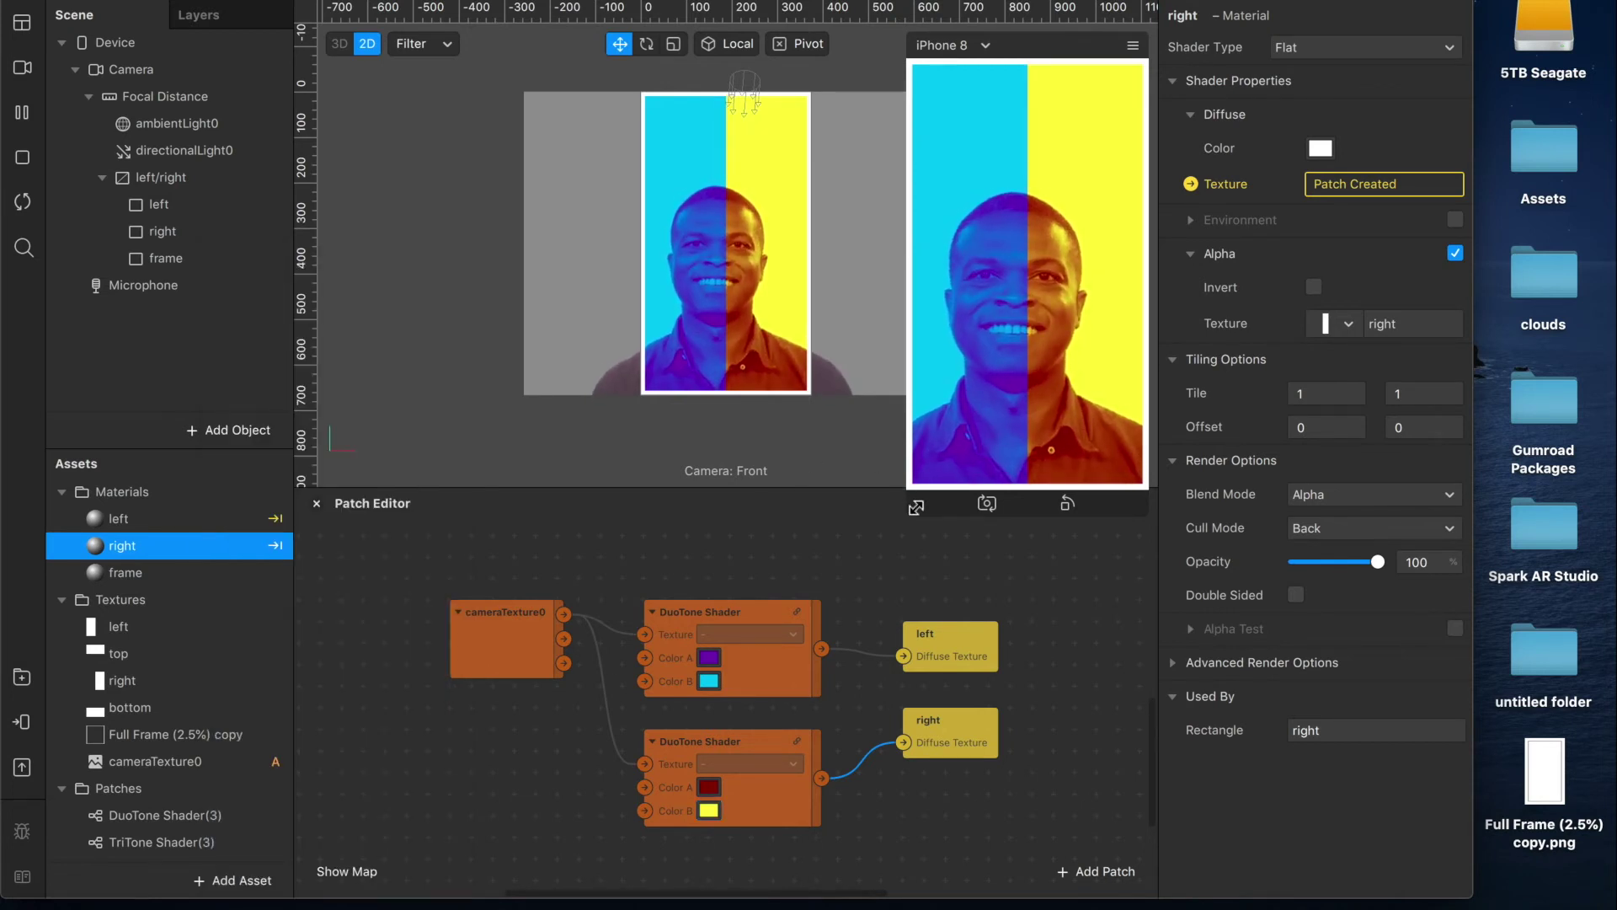
drag(840, 555, 898, 531)
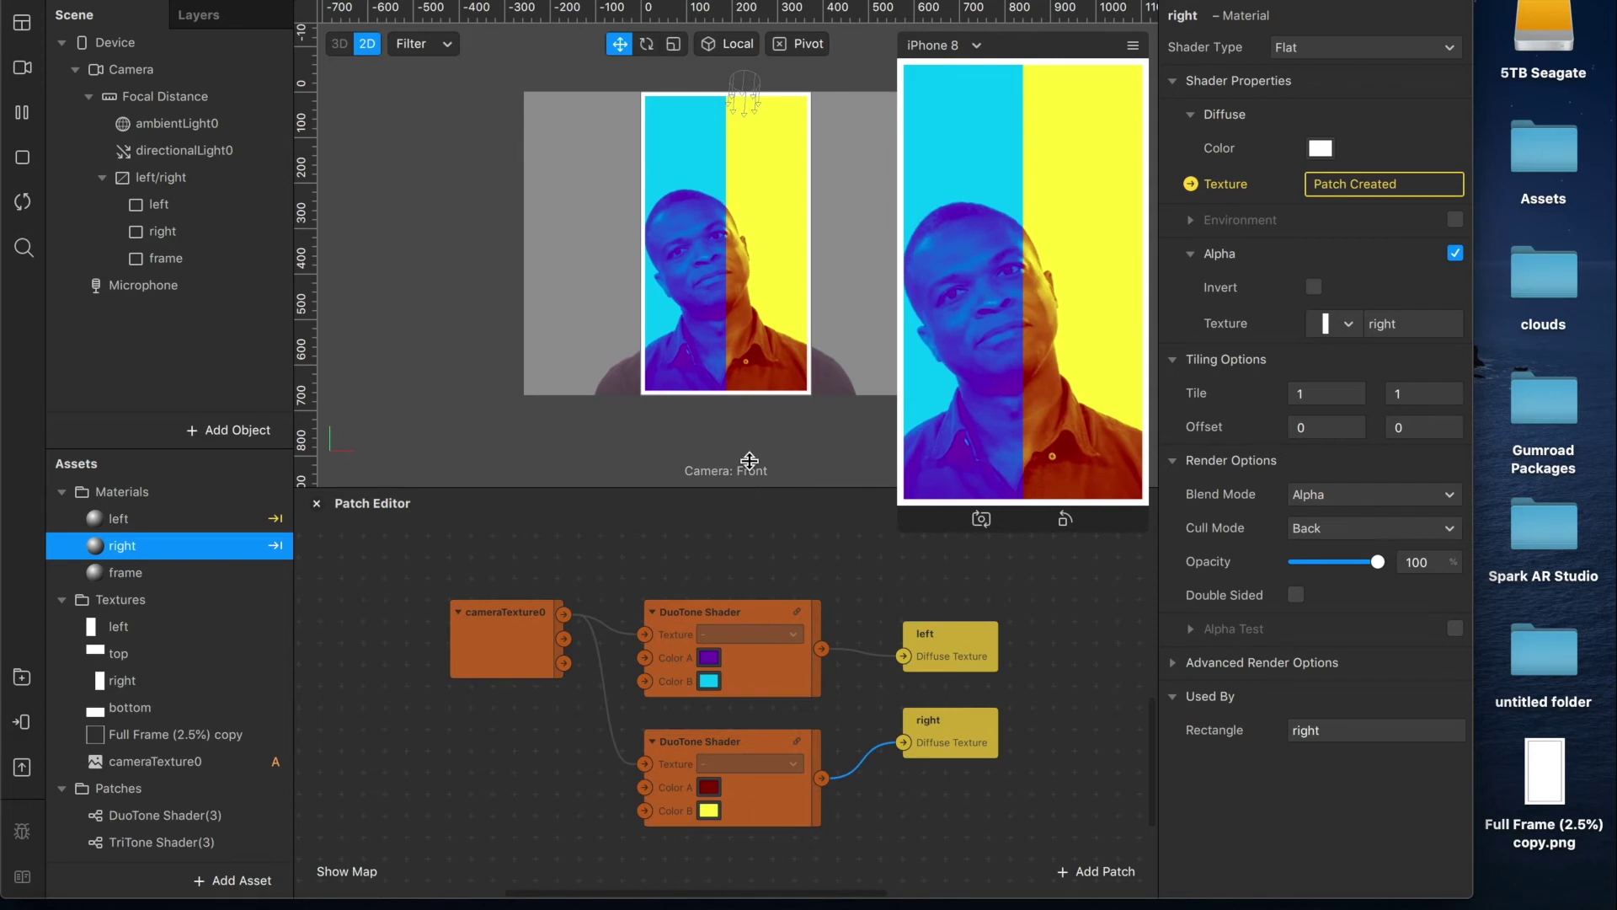
drag(759, 417, 758, 419)
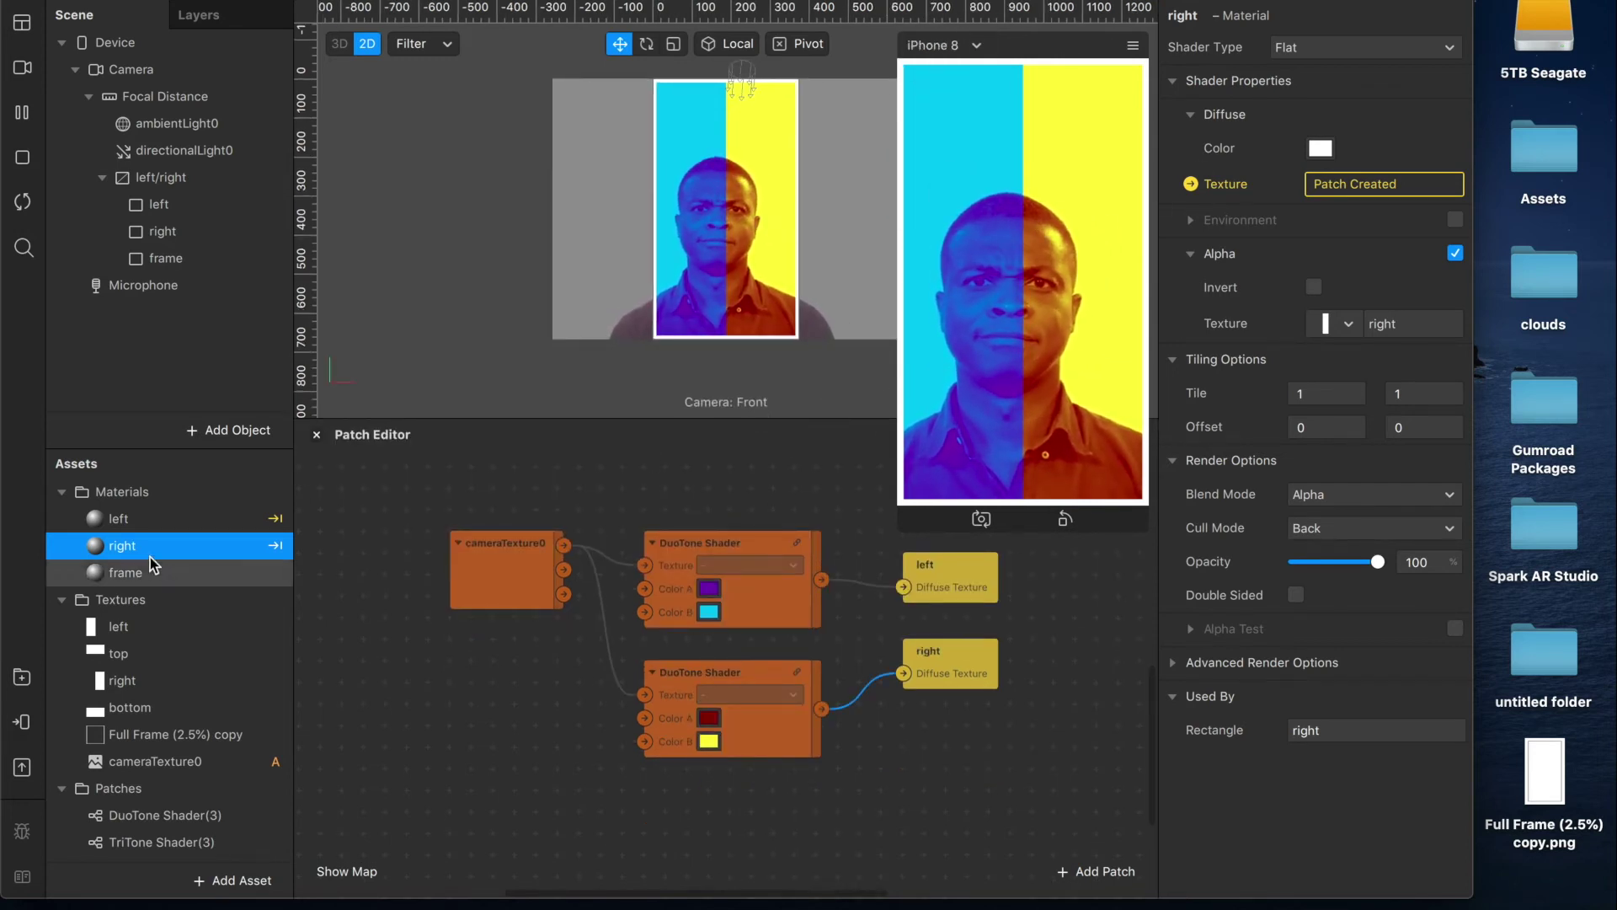
- Add the frame texture patch and feed it from a duplicated third DuoTone Shader
click(1190, 184)
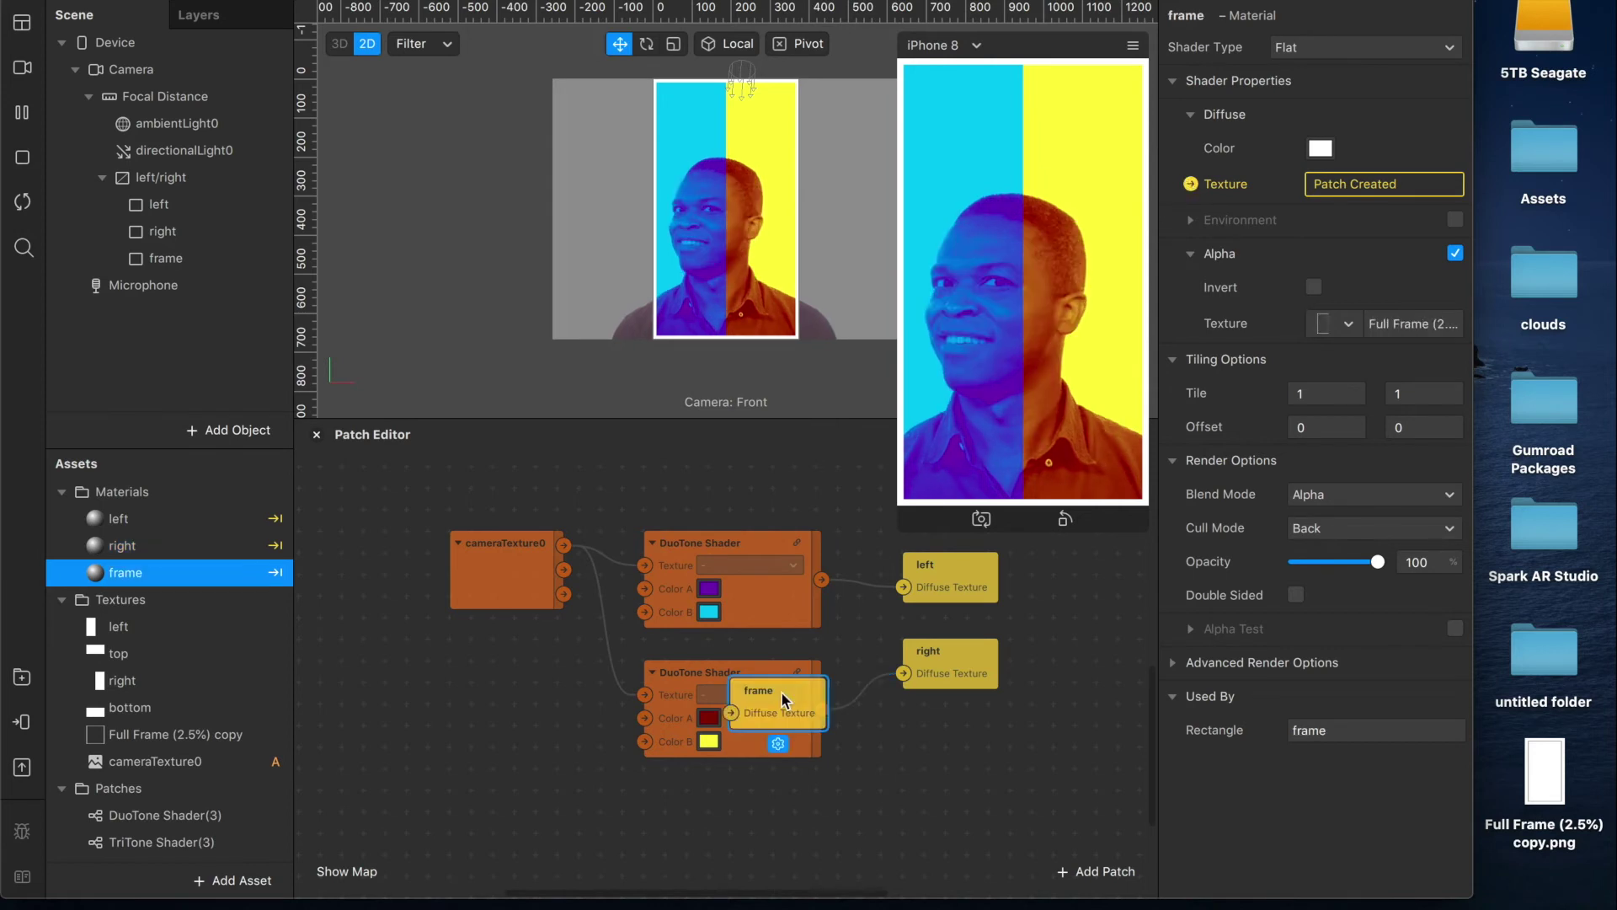
click(767, 745)
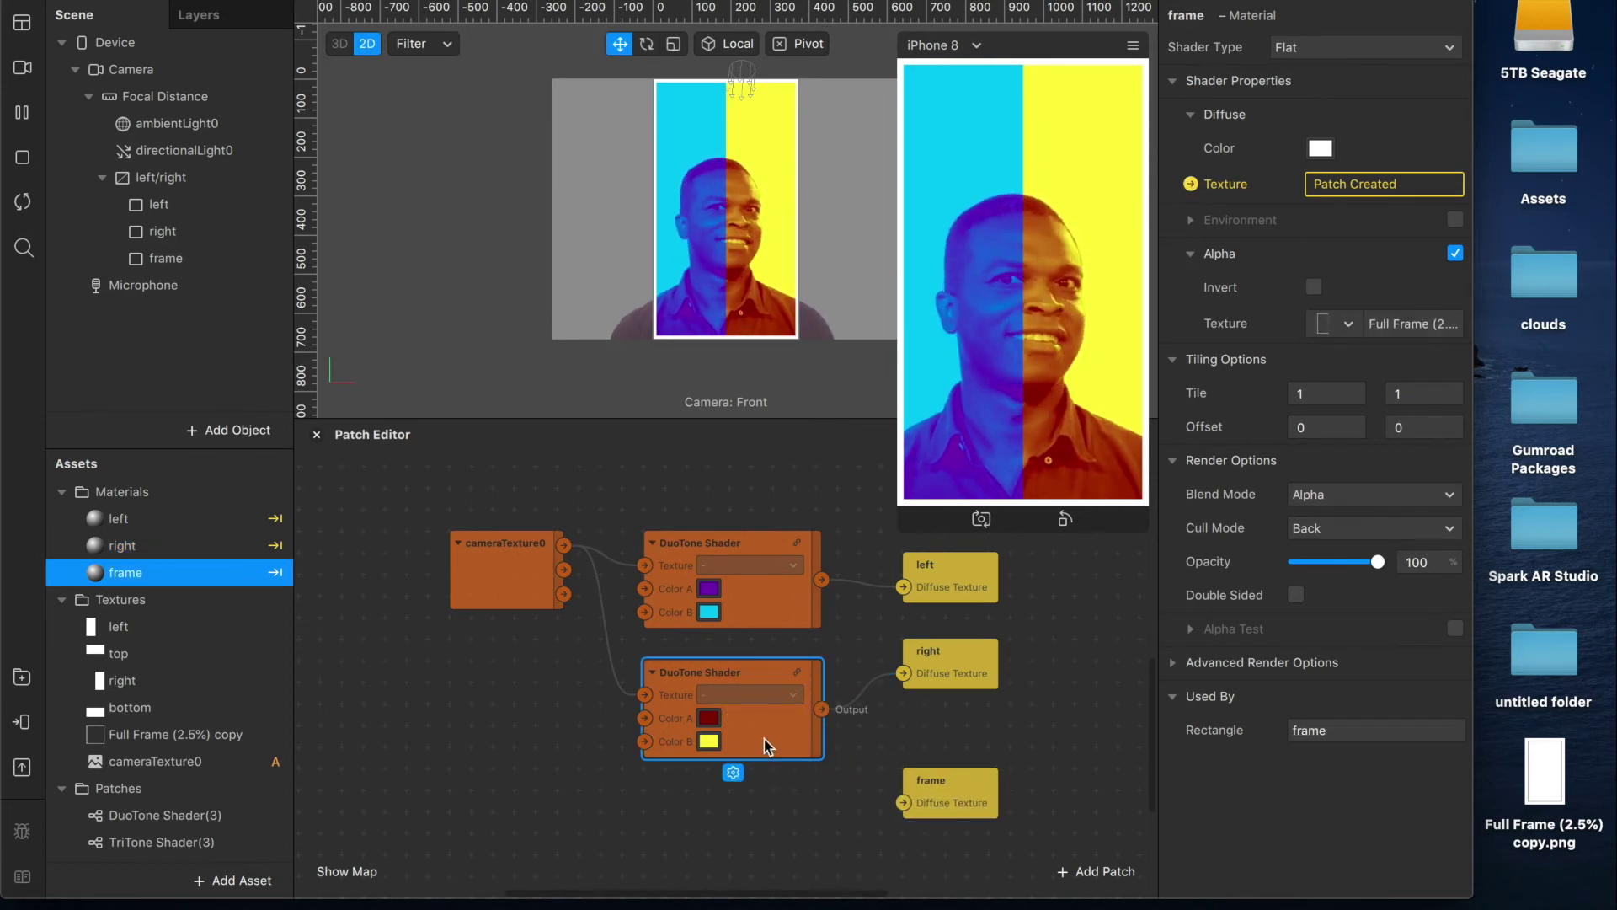
key(super+d)
drag(776, 706, 708, 874)
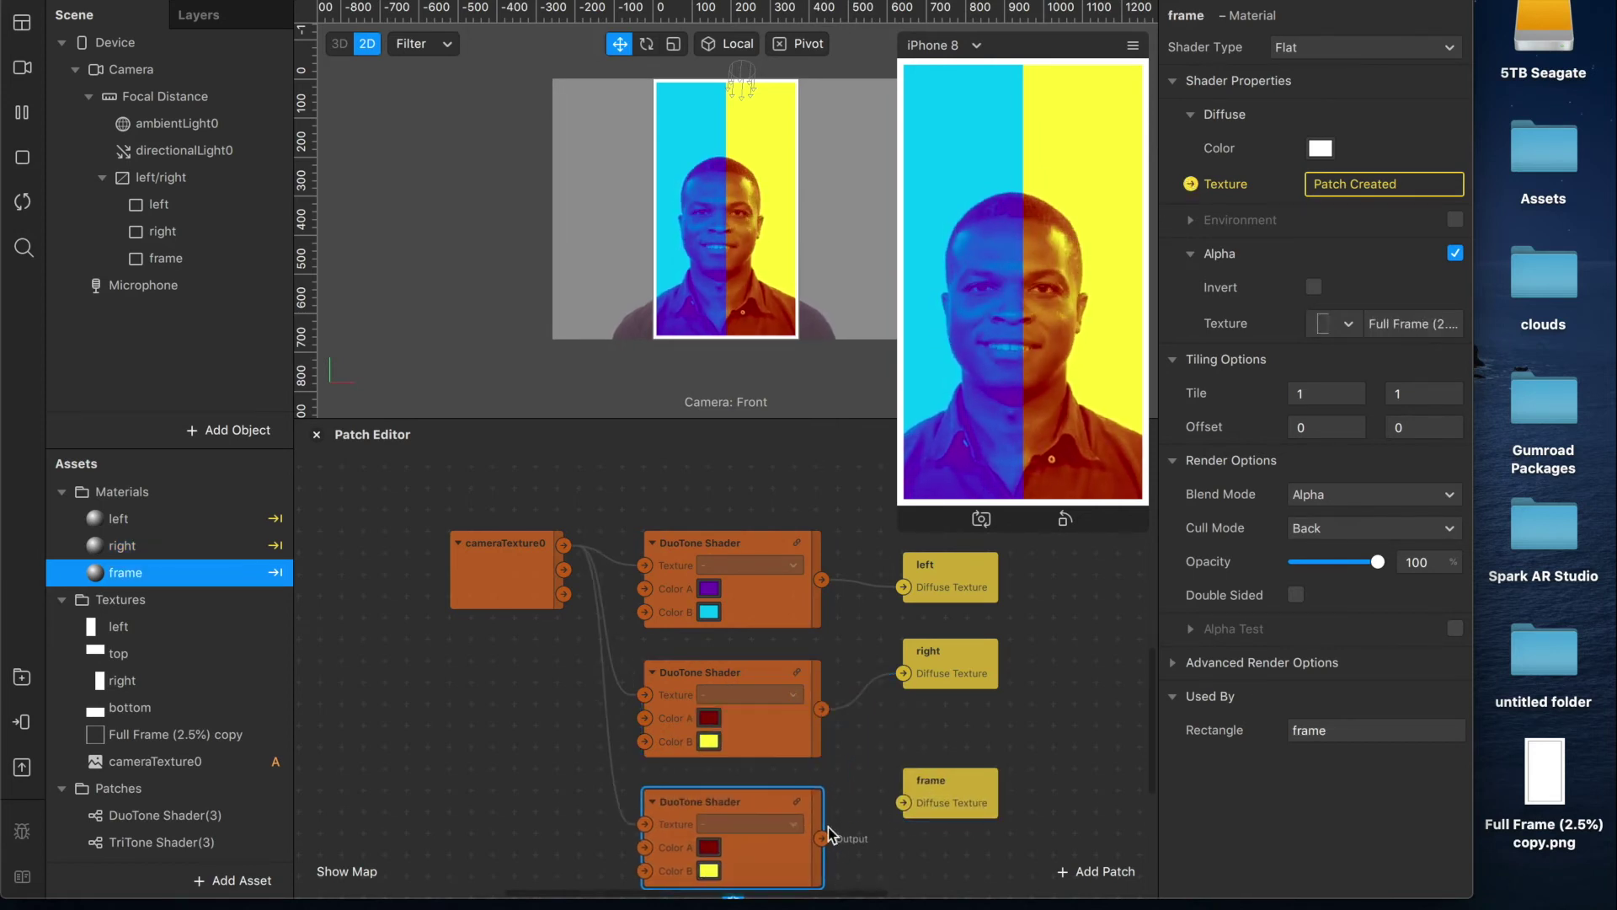
drag(822, 839, 903, 803)
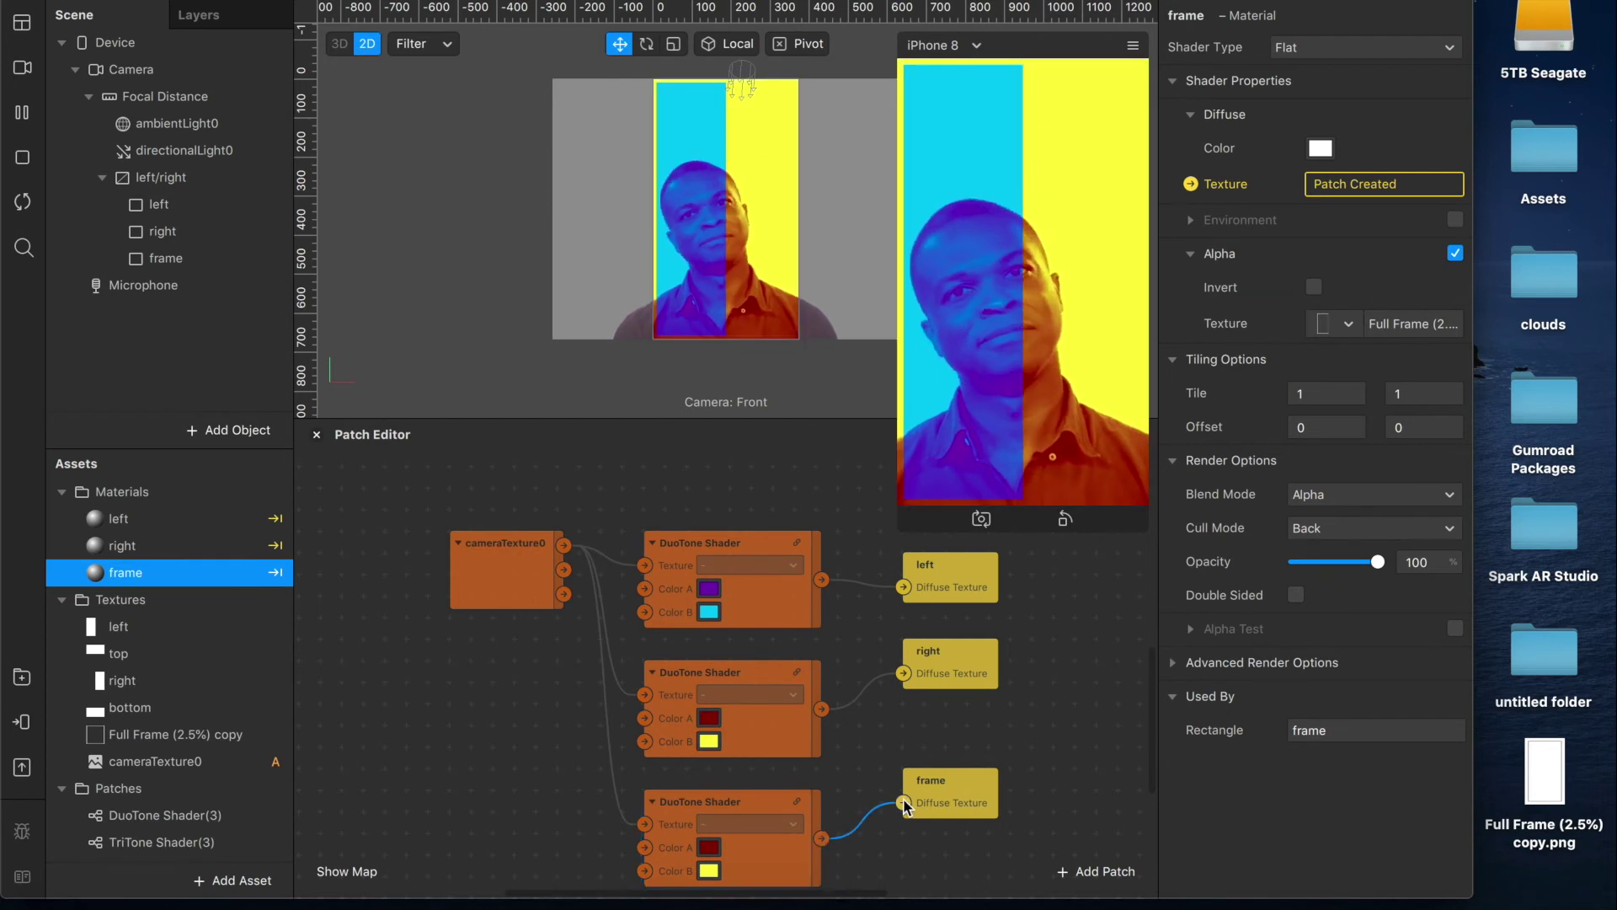
click(708, 846)
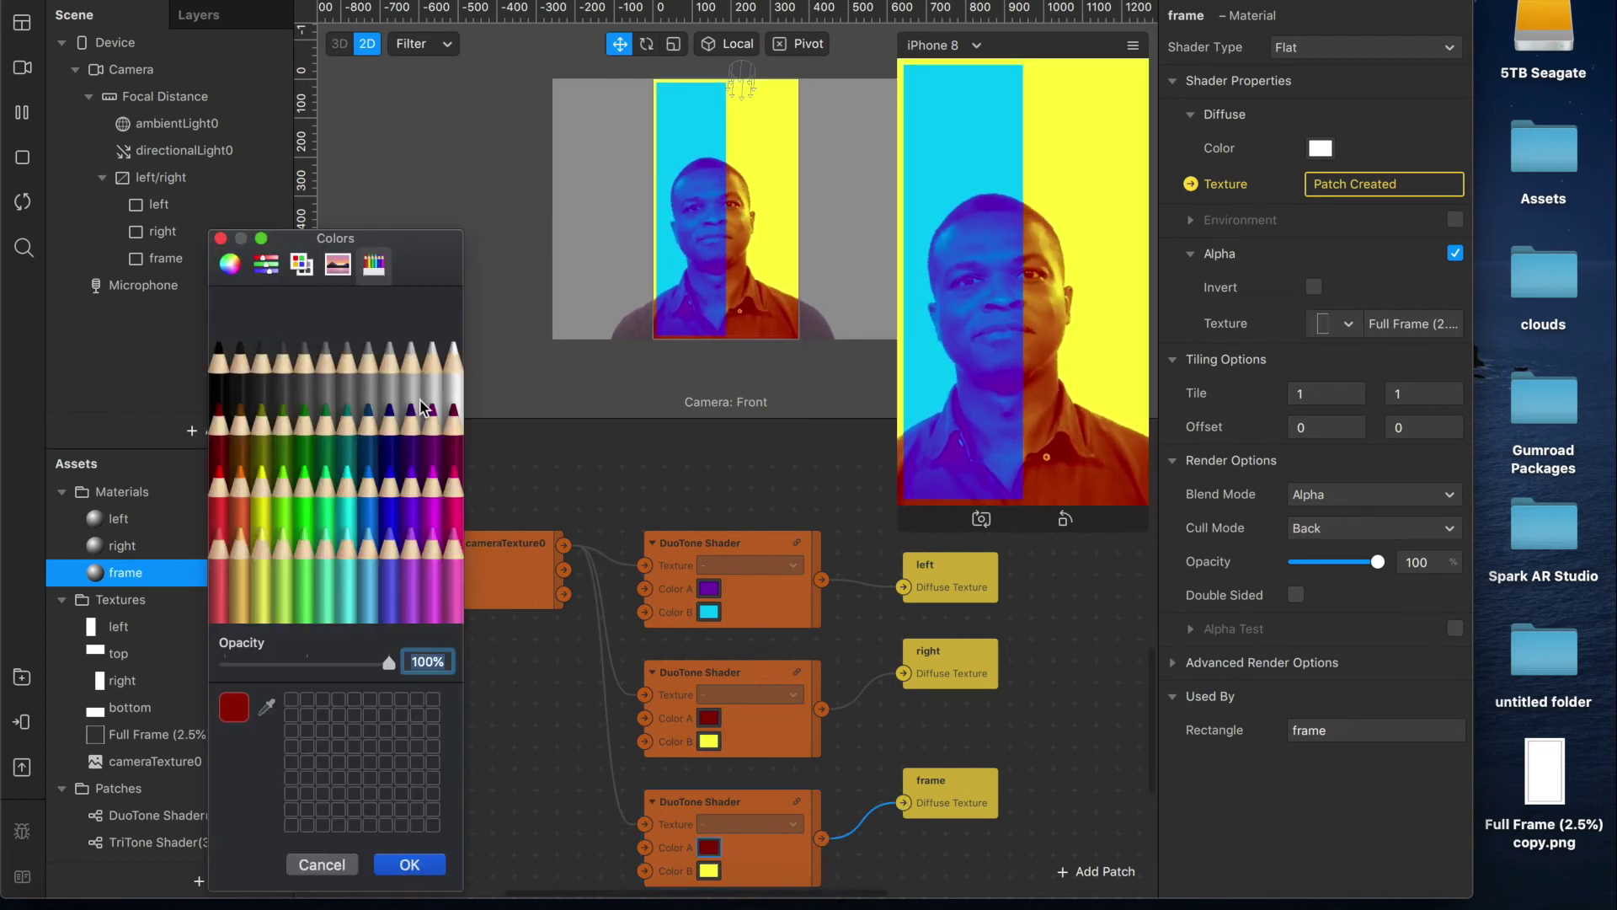
- Try black for Color A and lime green for Color B on the third shader
click(220, 375)
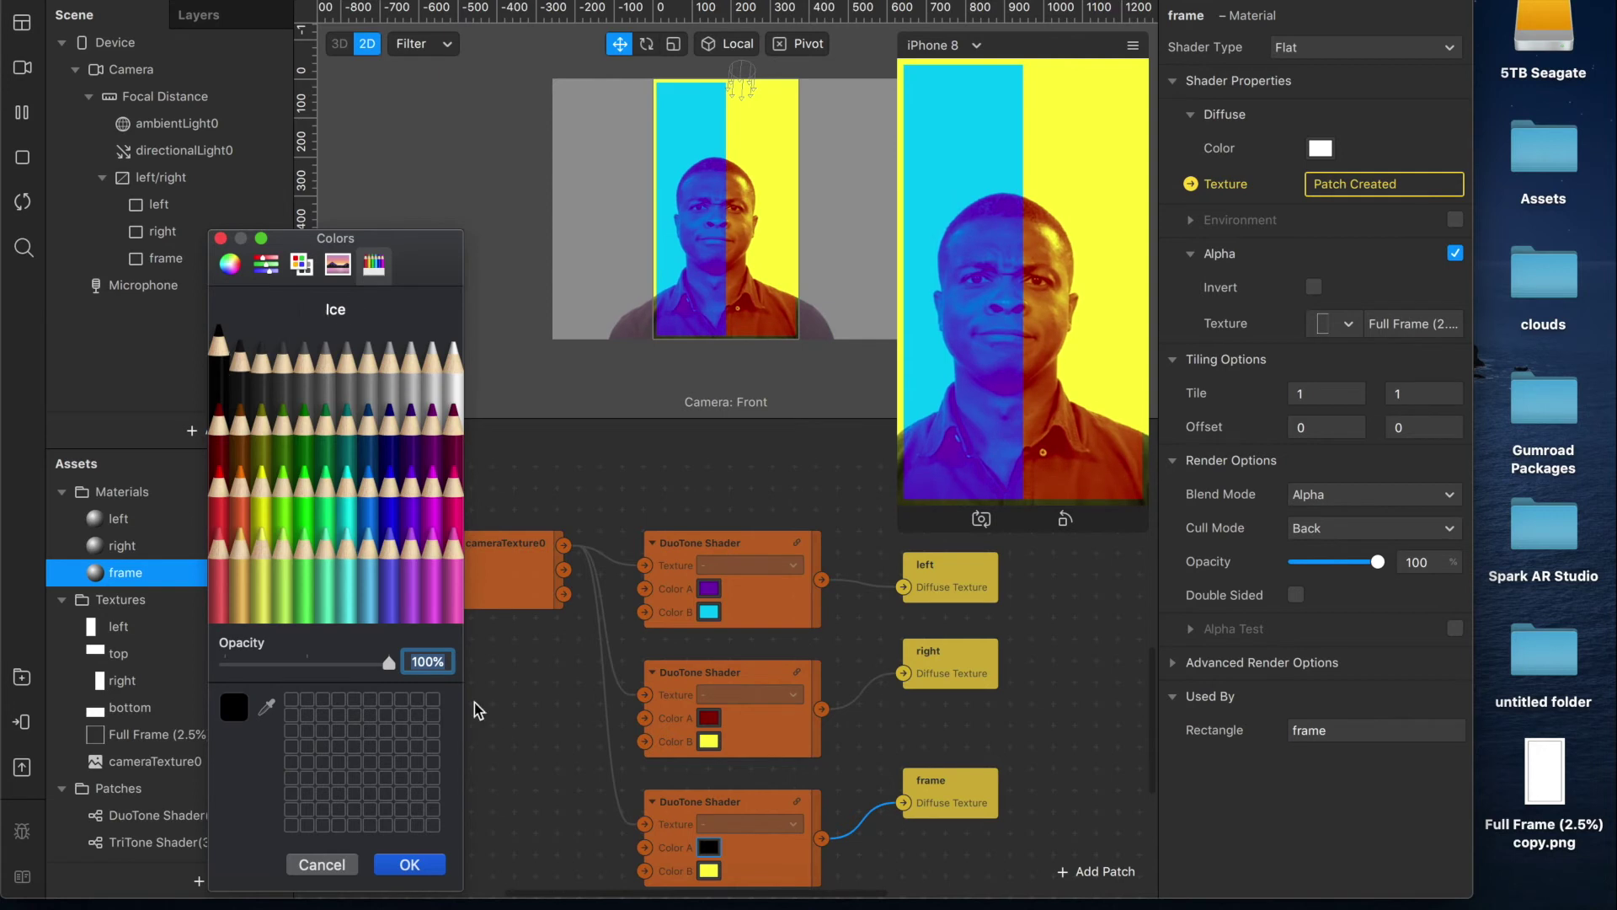
click(409, 864)
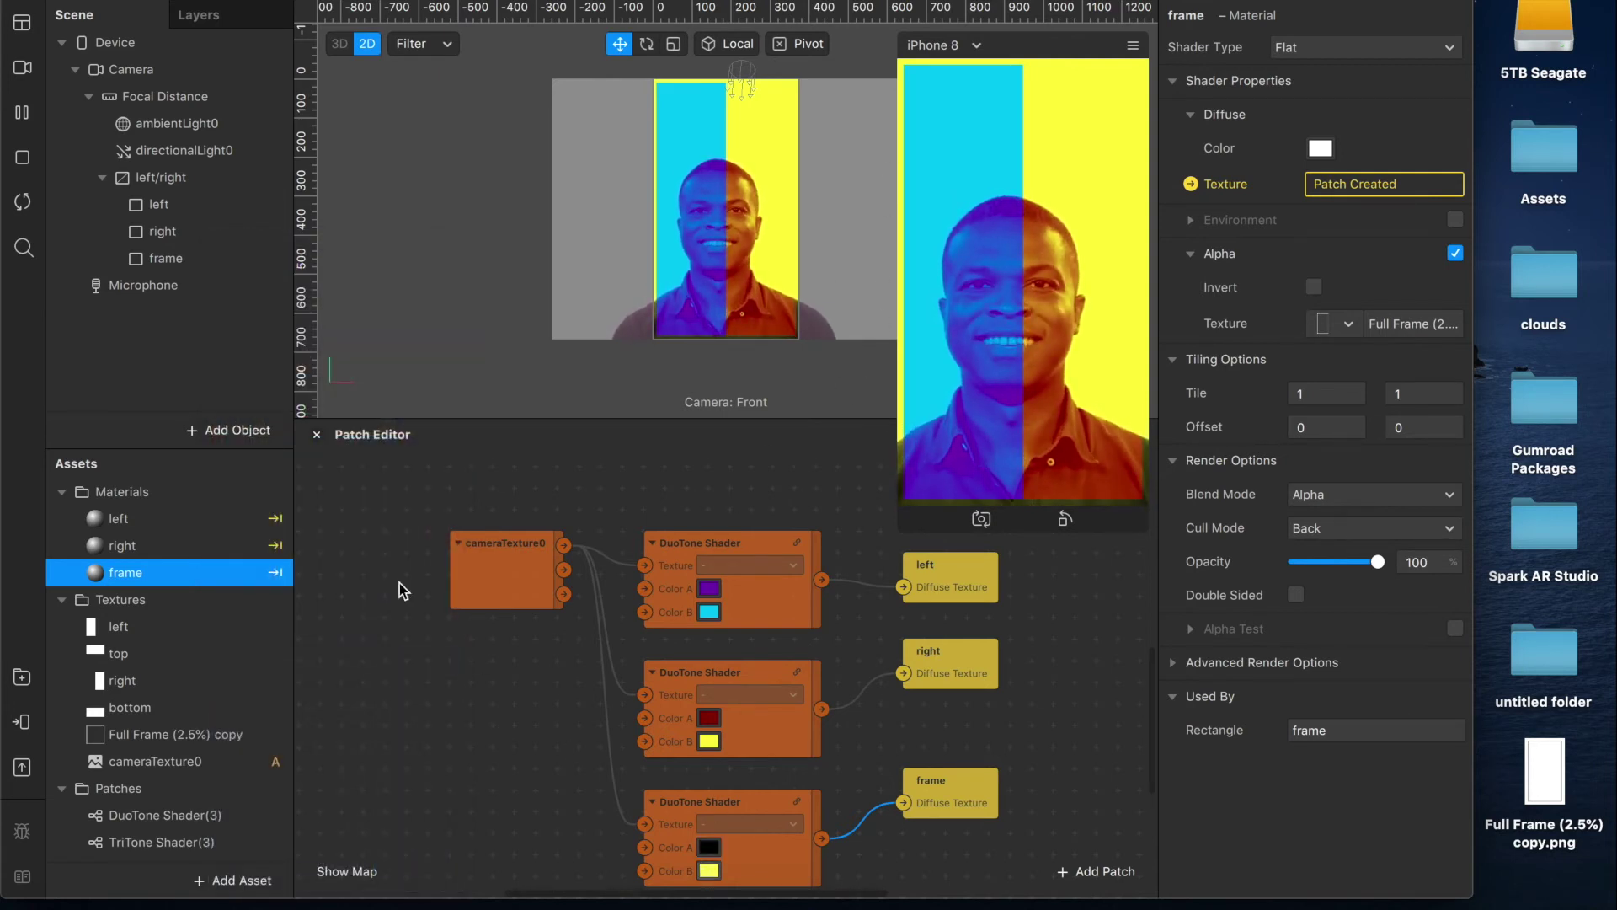
click(708, 871)
click(283, 461)
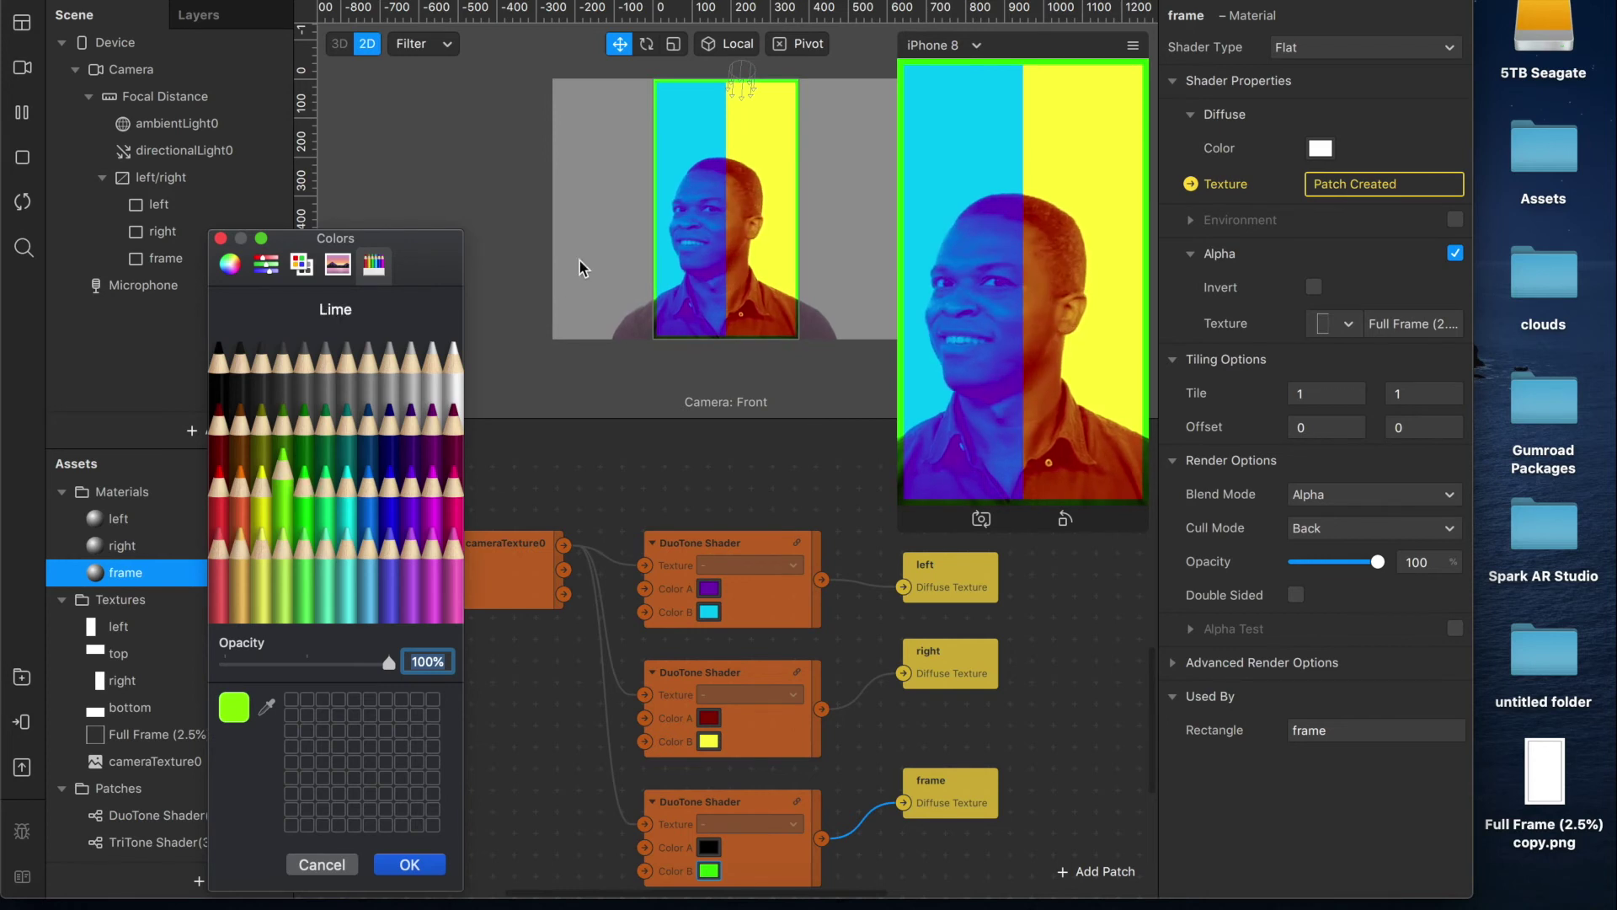
click(340, 874)
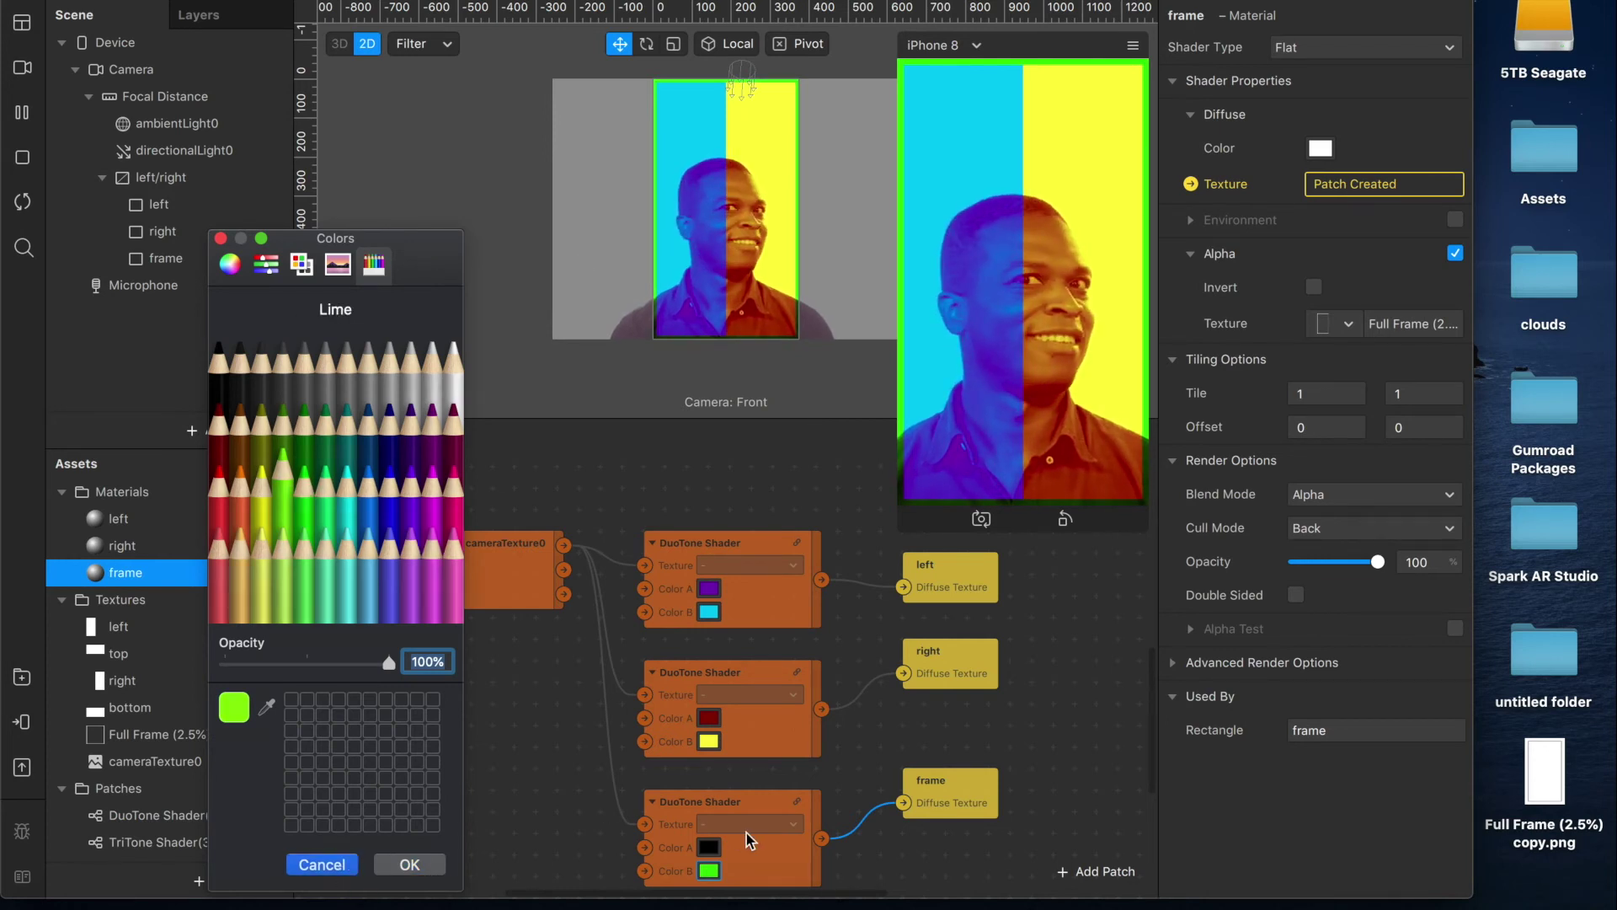
- Delete the third DuoTone Shader and the frame texture patch
drag(945, 864, 756, 811)
key(Delete)
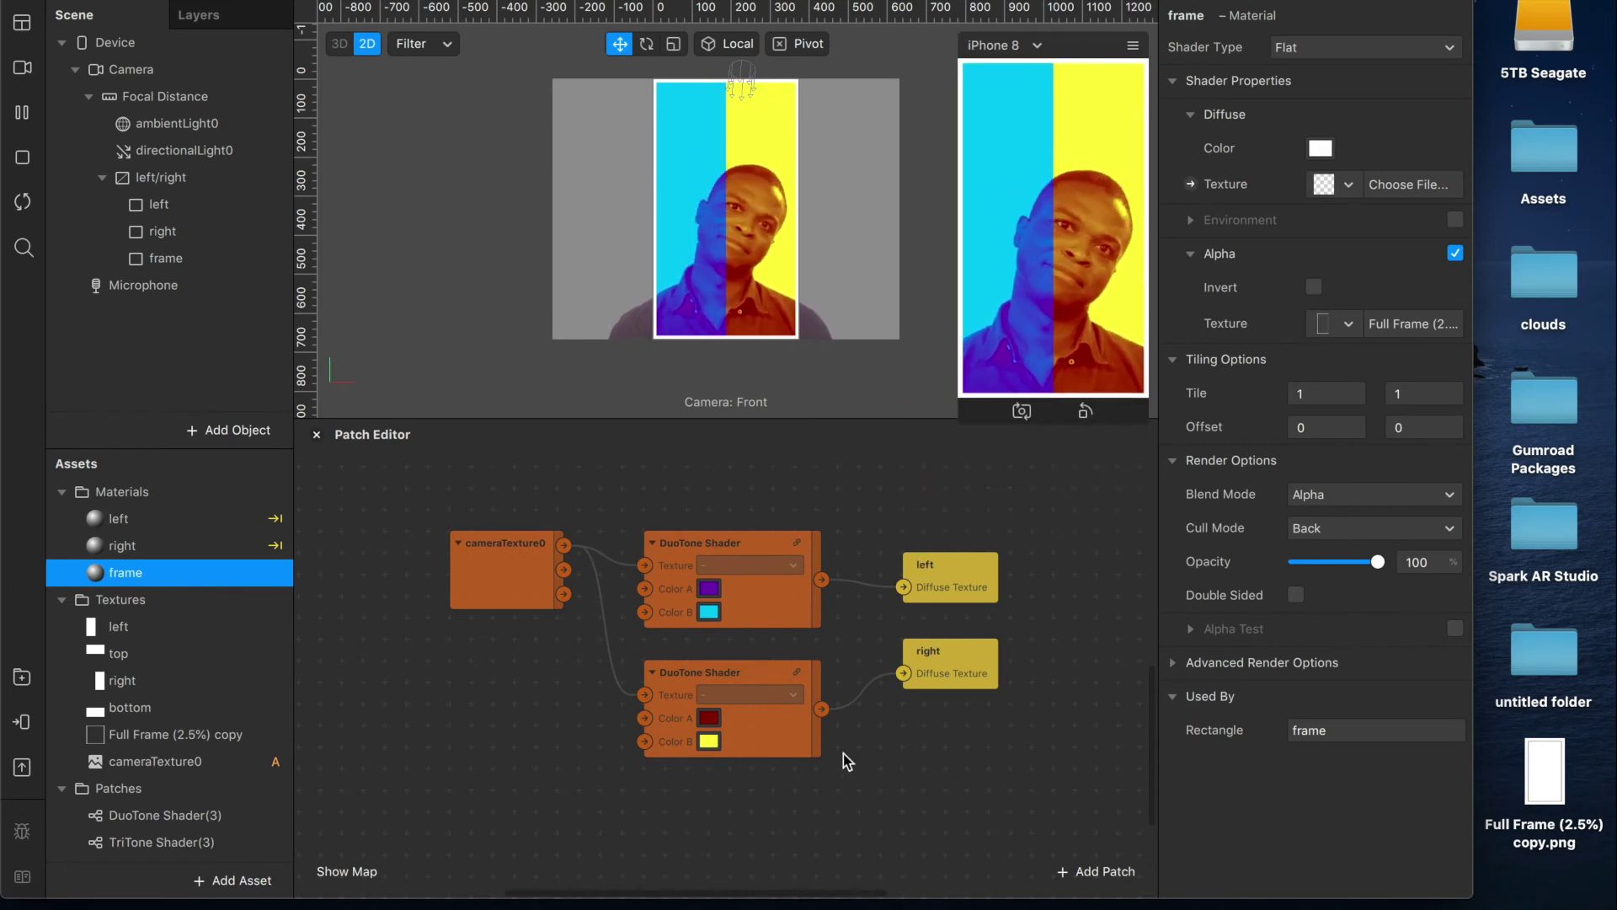
scroll(842, 754, down, 2)
scroll(842, 754, left, 2)
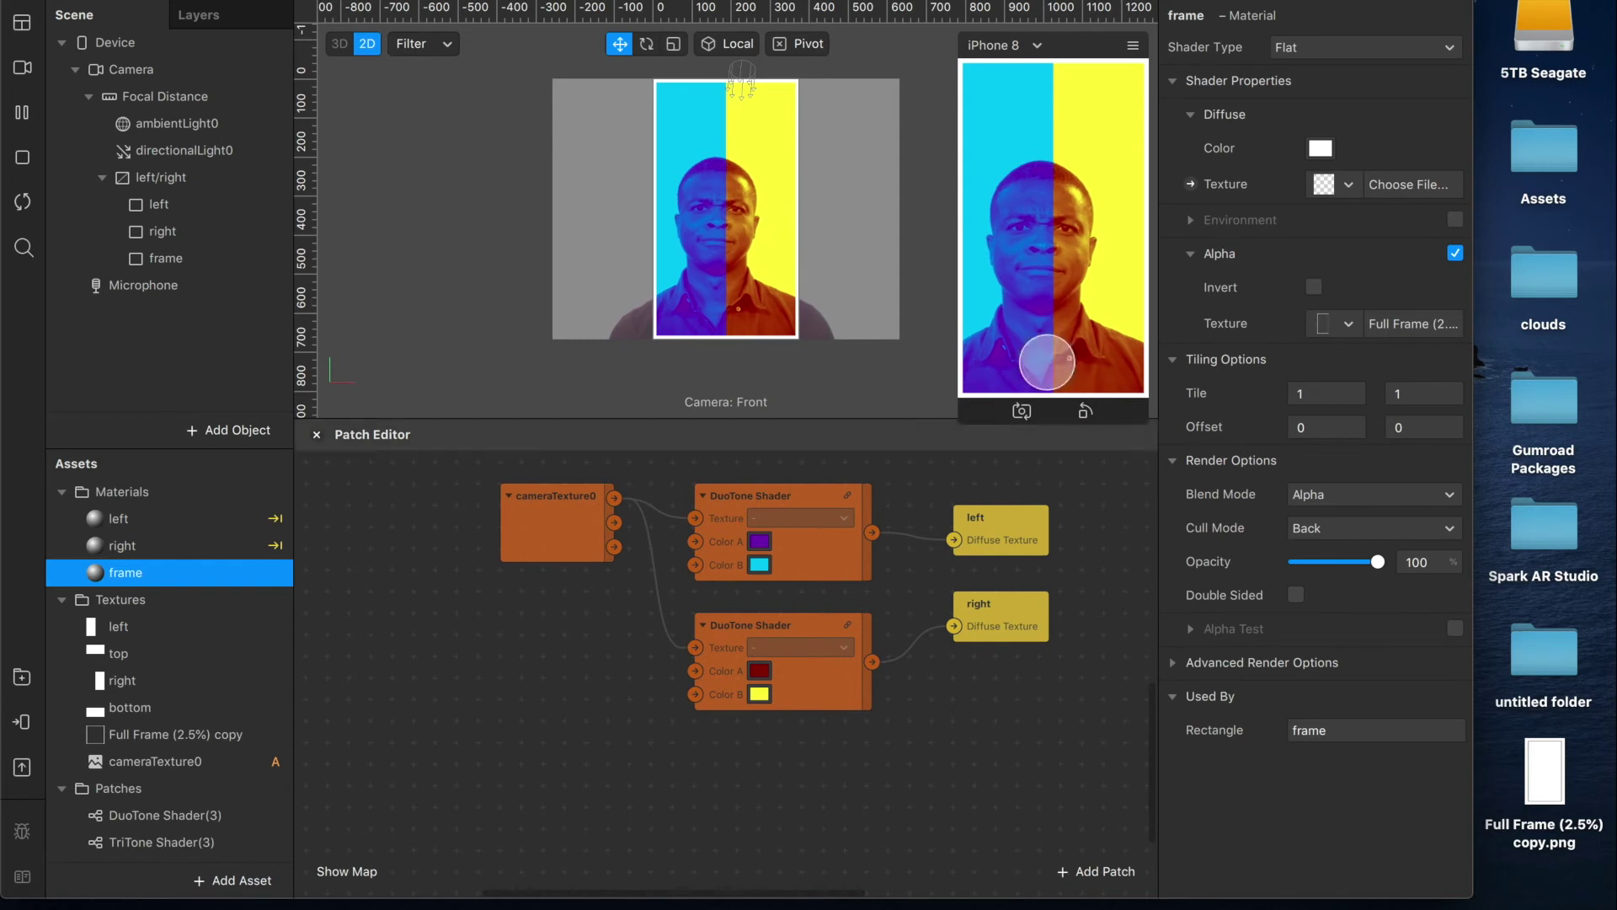
- Duplicate the left/right canvas and name the copy top/bottom
click(148, 181)
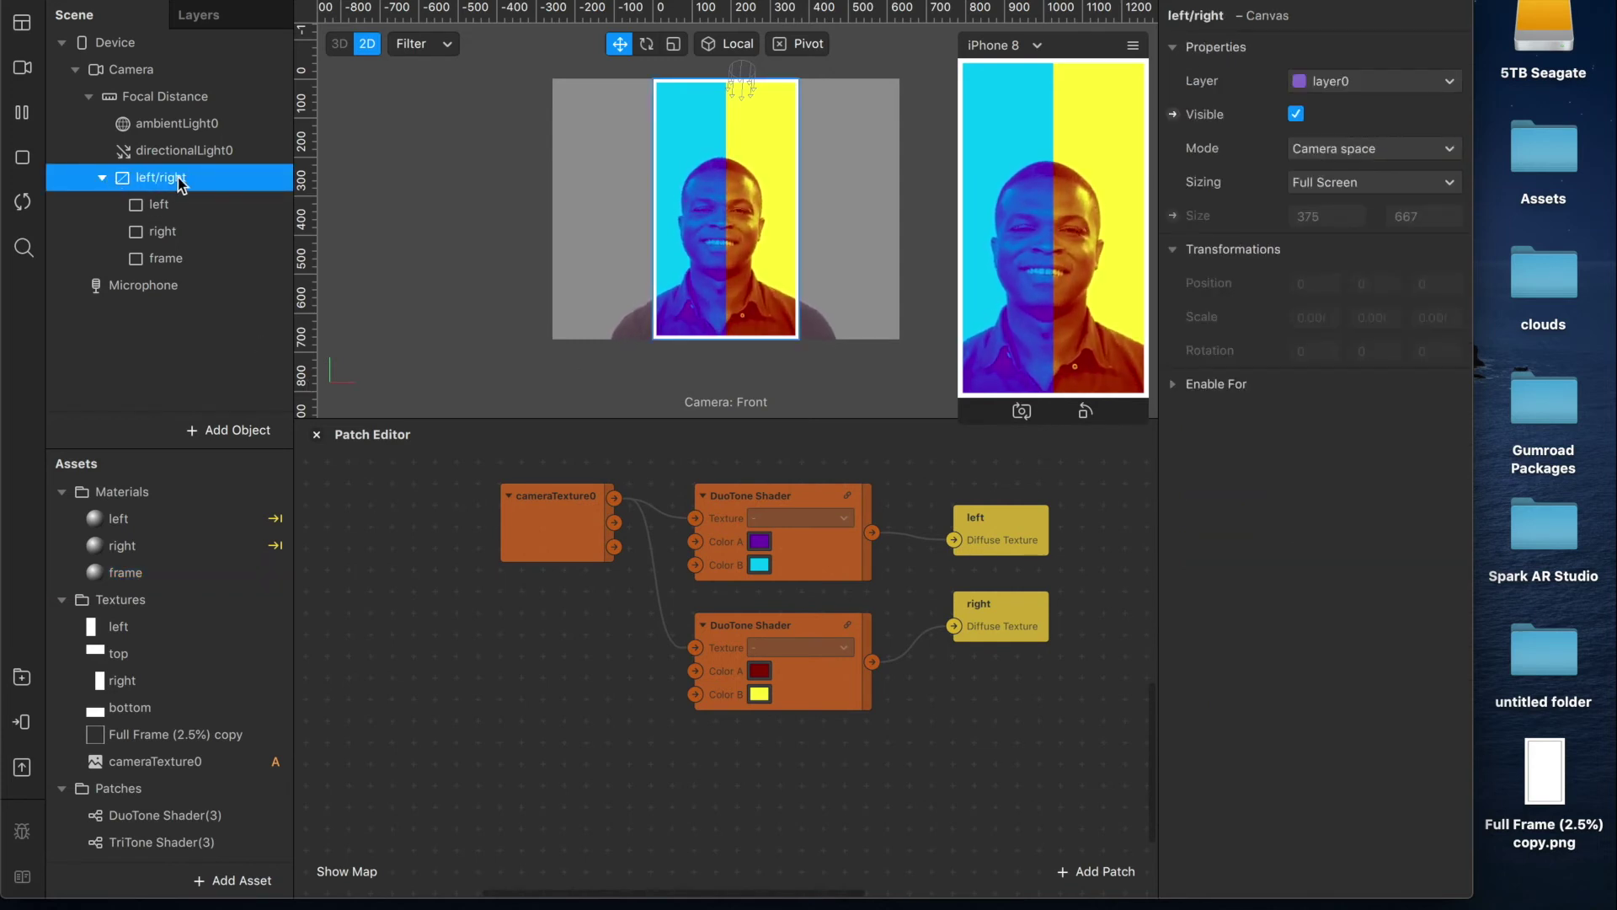
key(super+d)
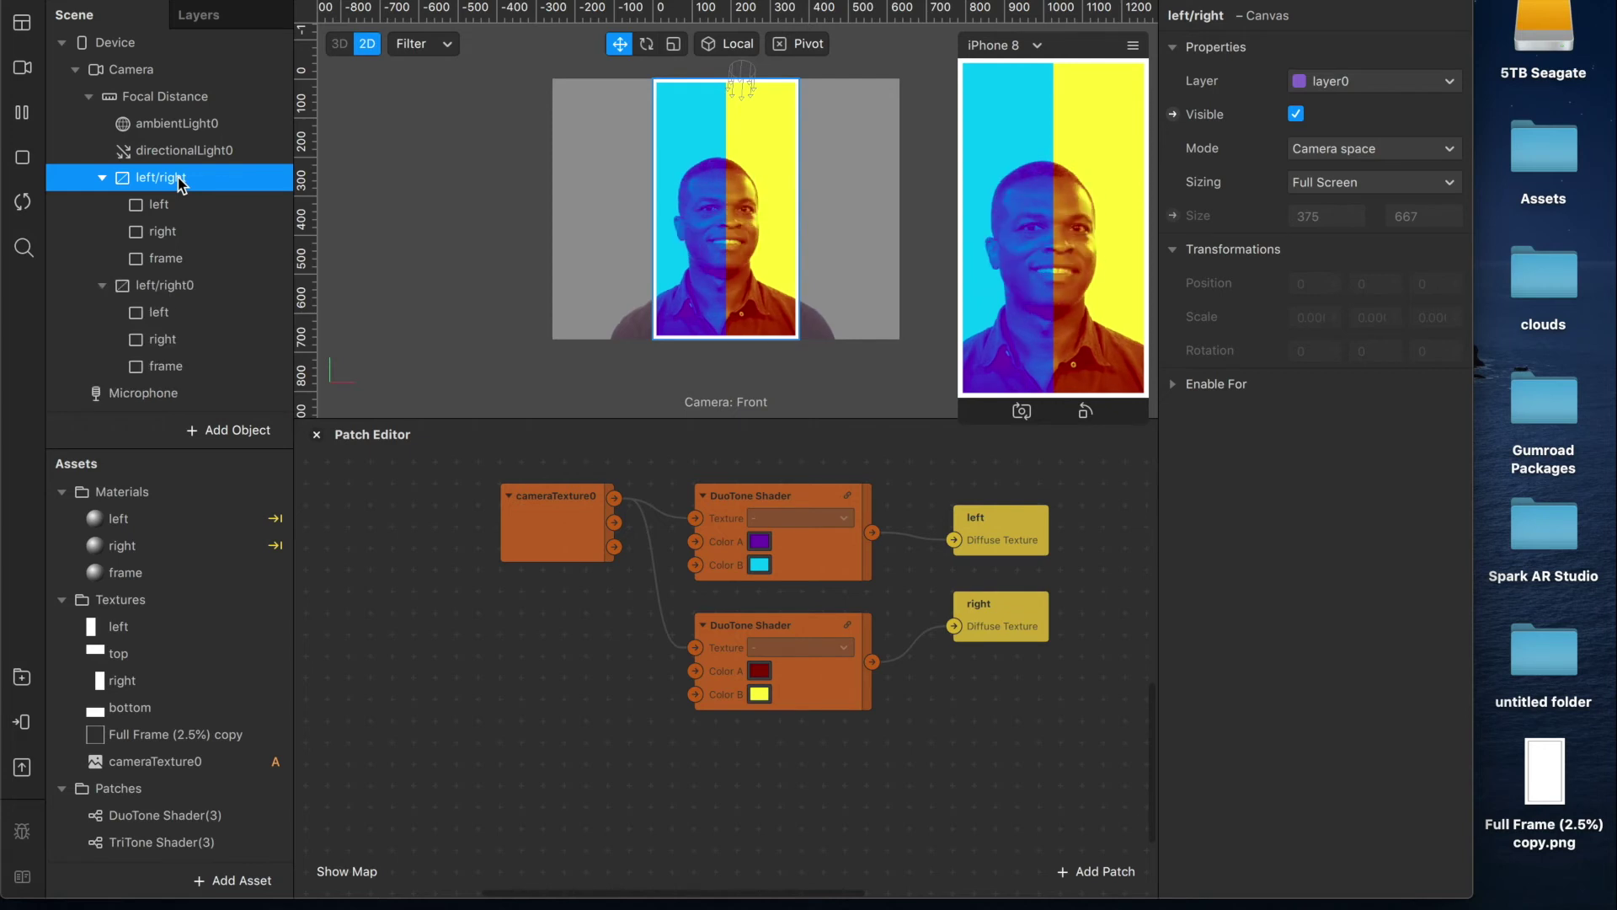
double_click(168, 292)
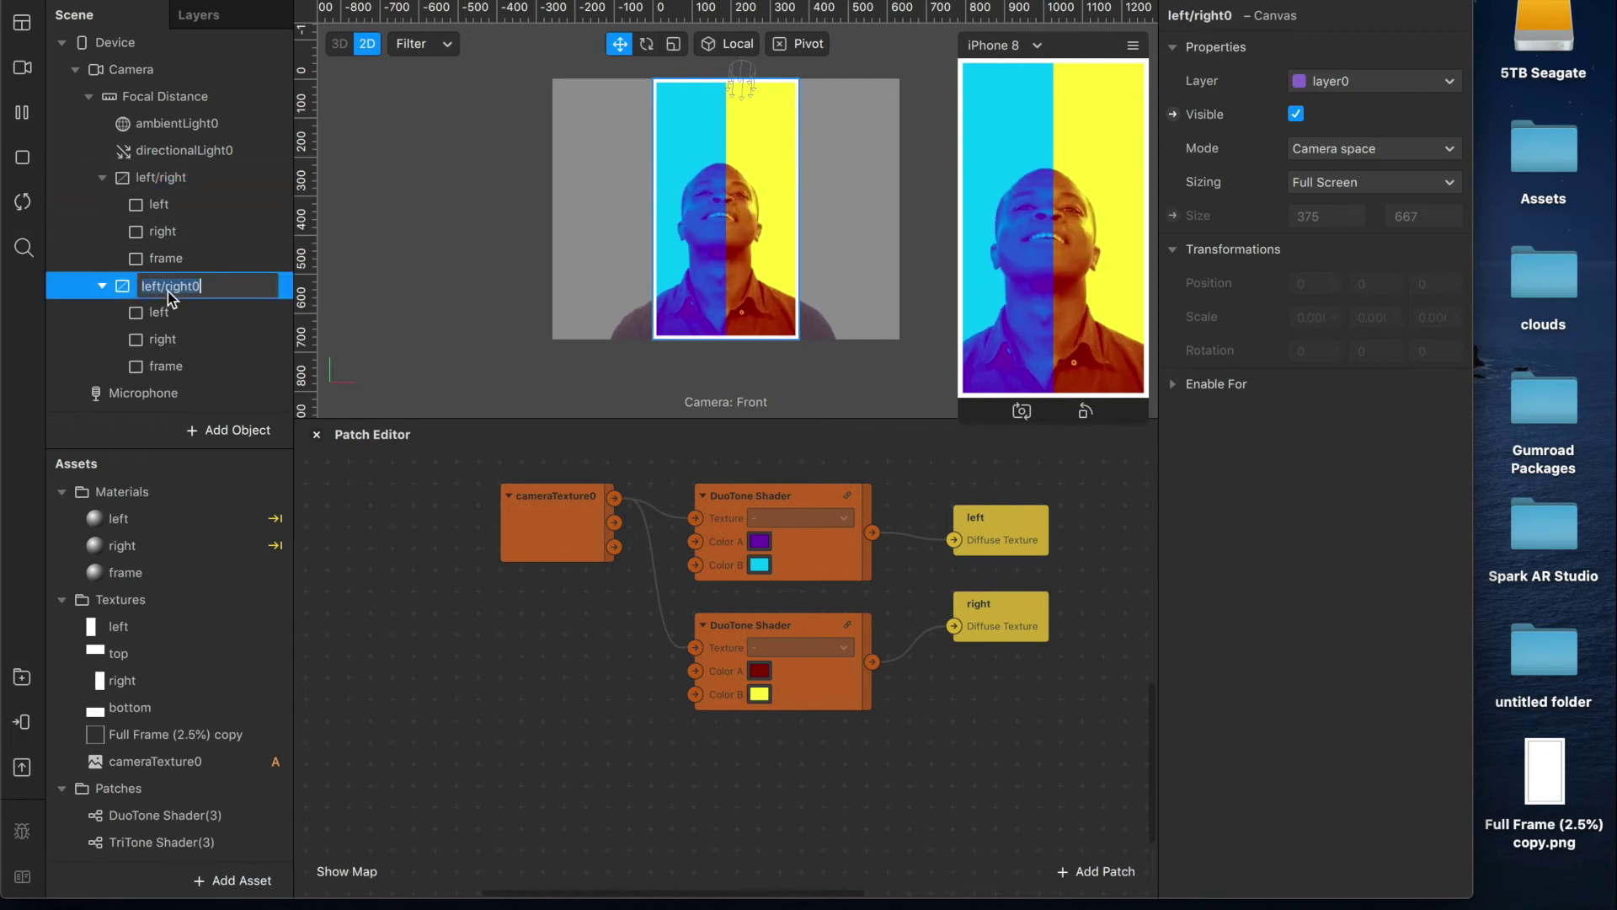
text(top/bot)
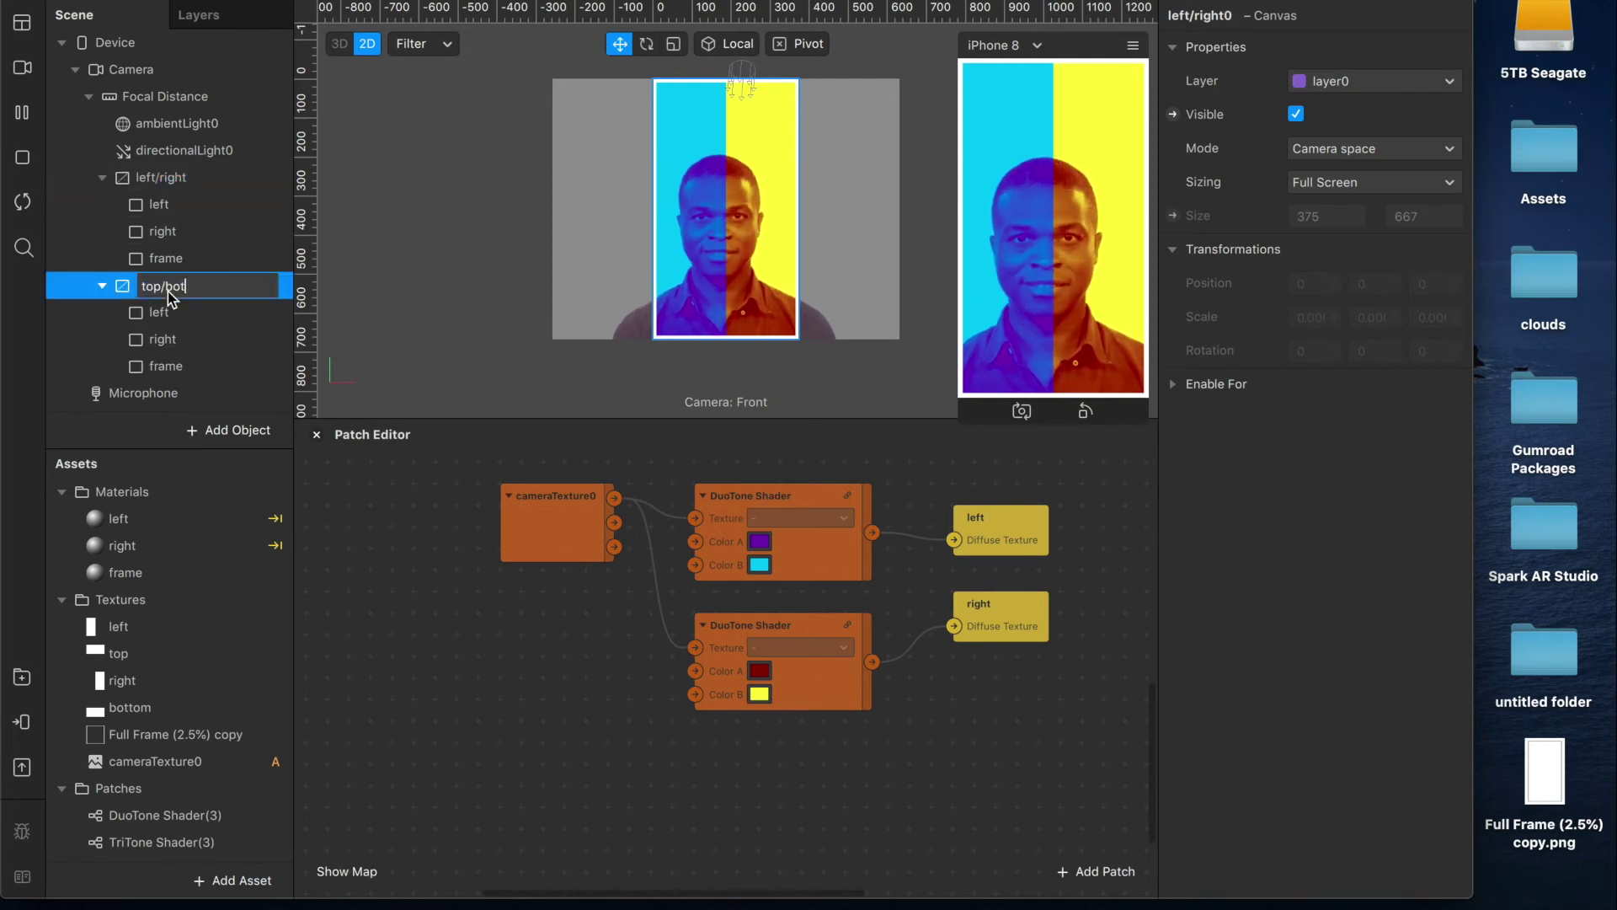
text(tom)
key(Return)
- Rename the copy's rectangles to top and bottom
double_click(168, 312)
text(to)
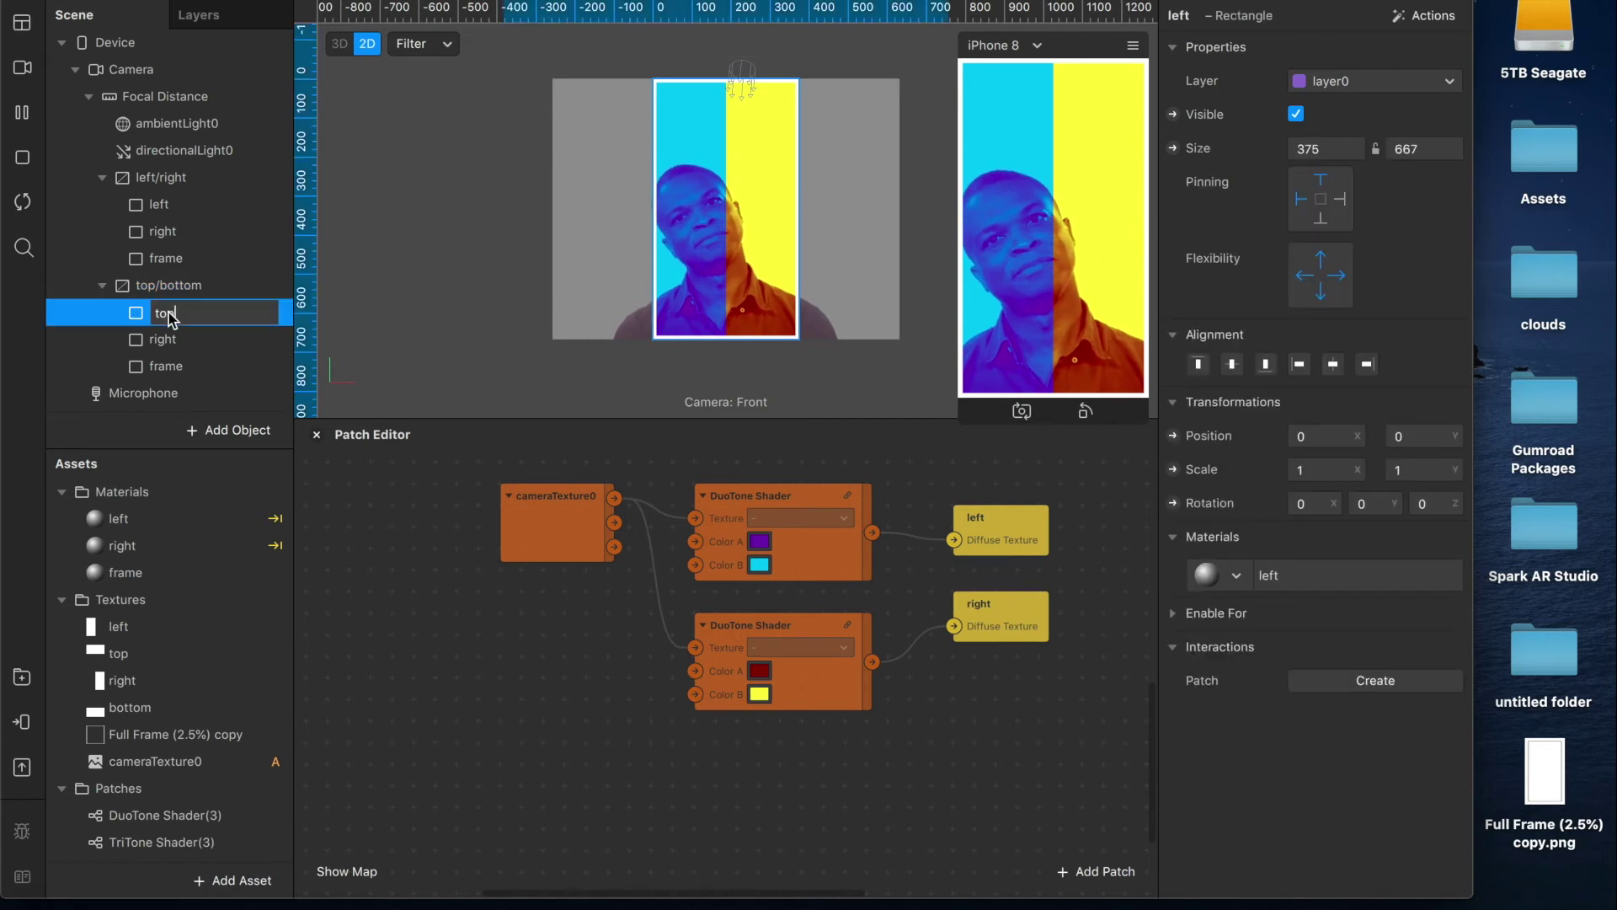
text(p)
key(Return)
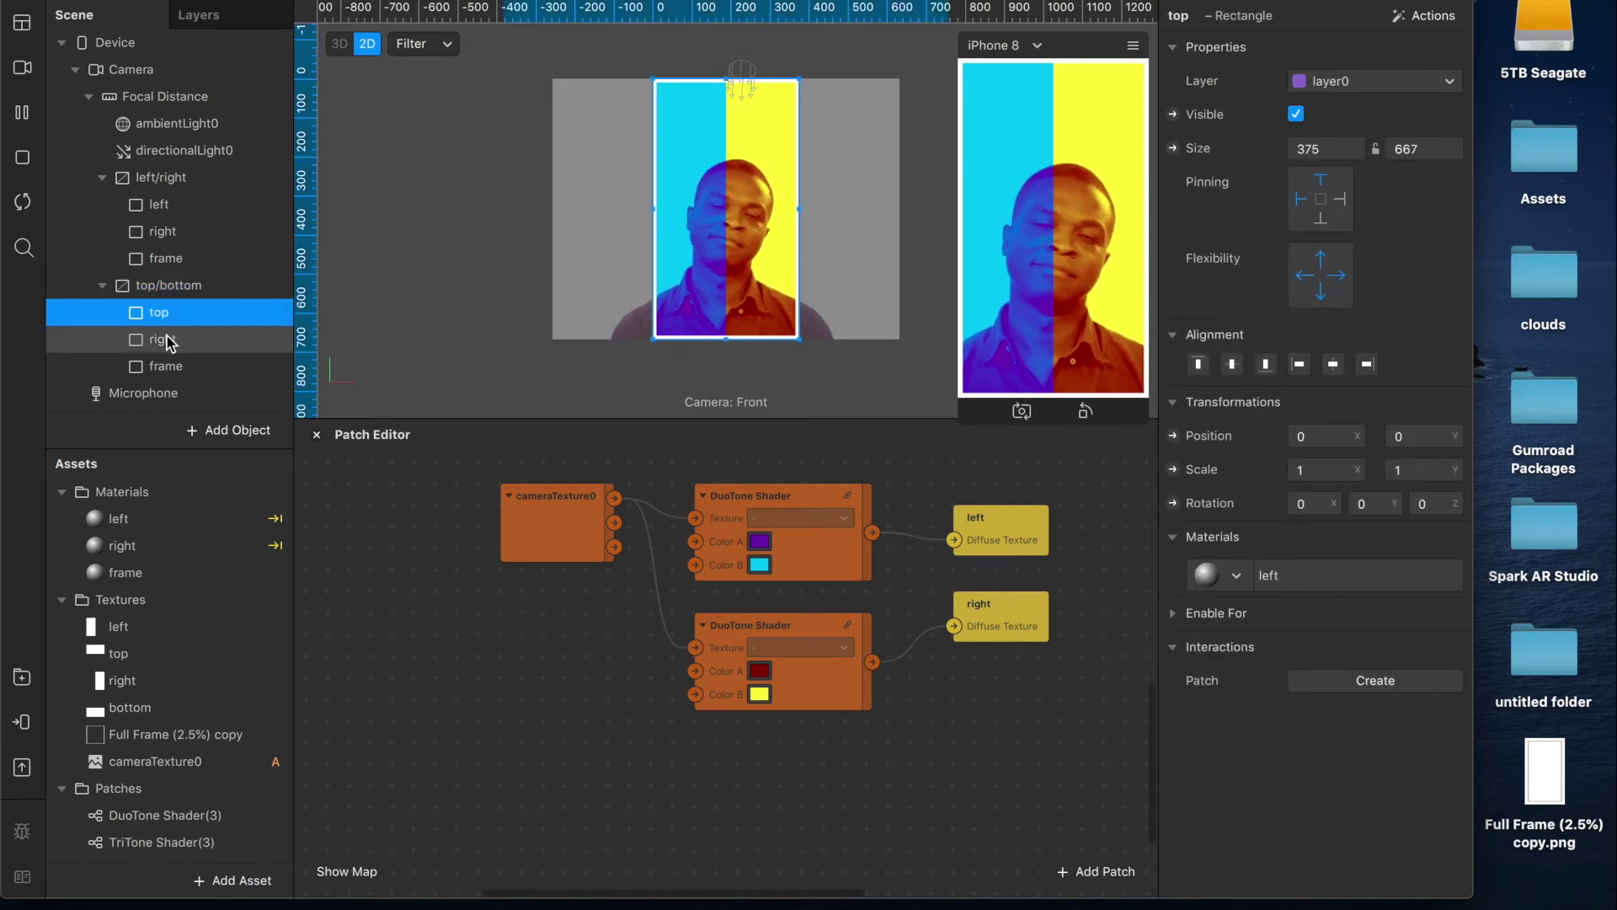
double_click(169, 341)
text(bottom)
key(Return)
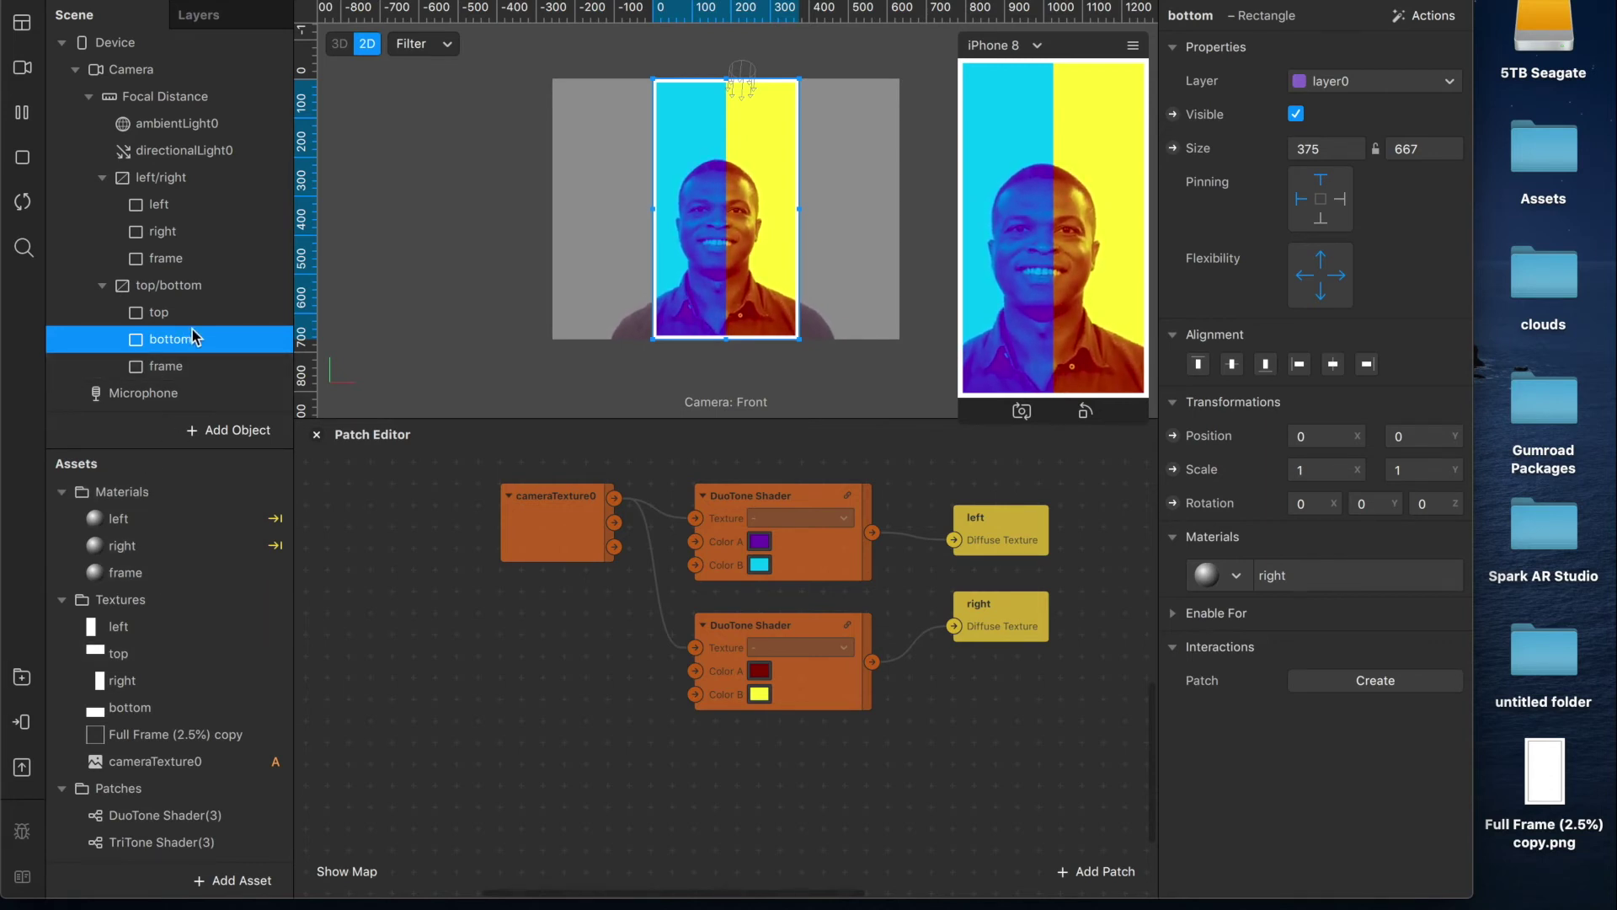
click(165, 314)
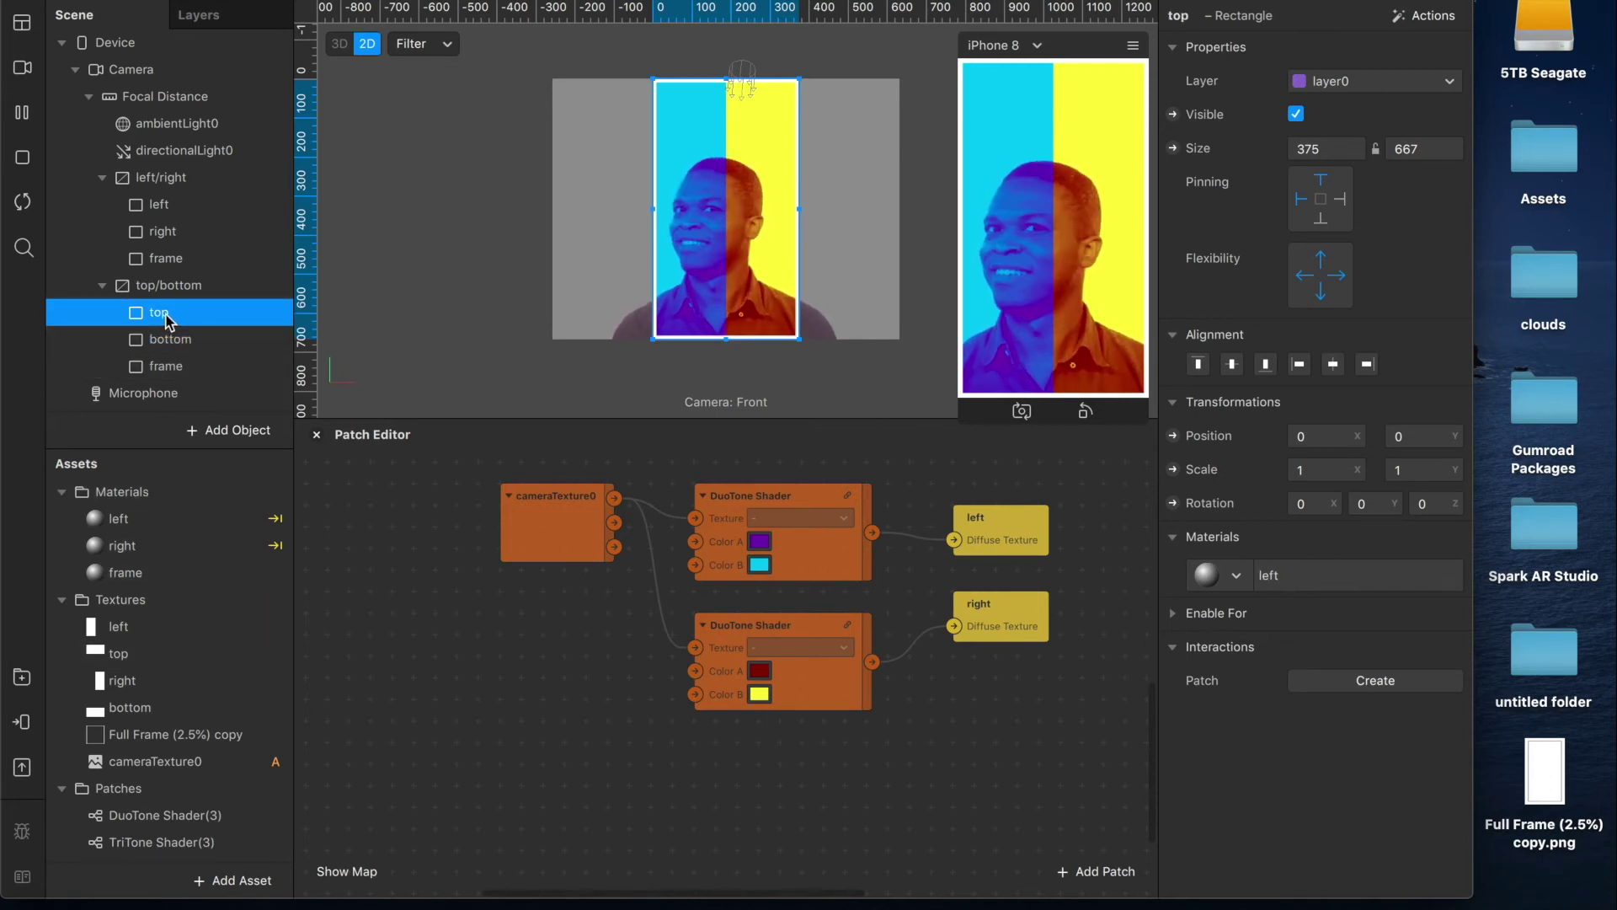
- Create a new material named top for the top rectangle
click(1235, 577)
click(1264, 715)
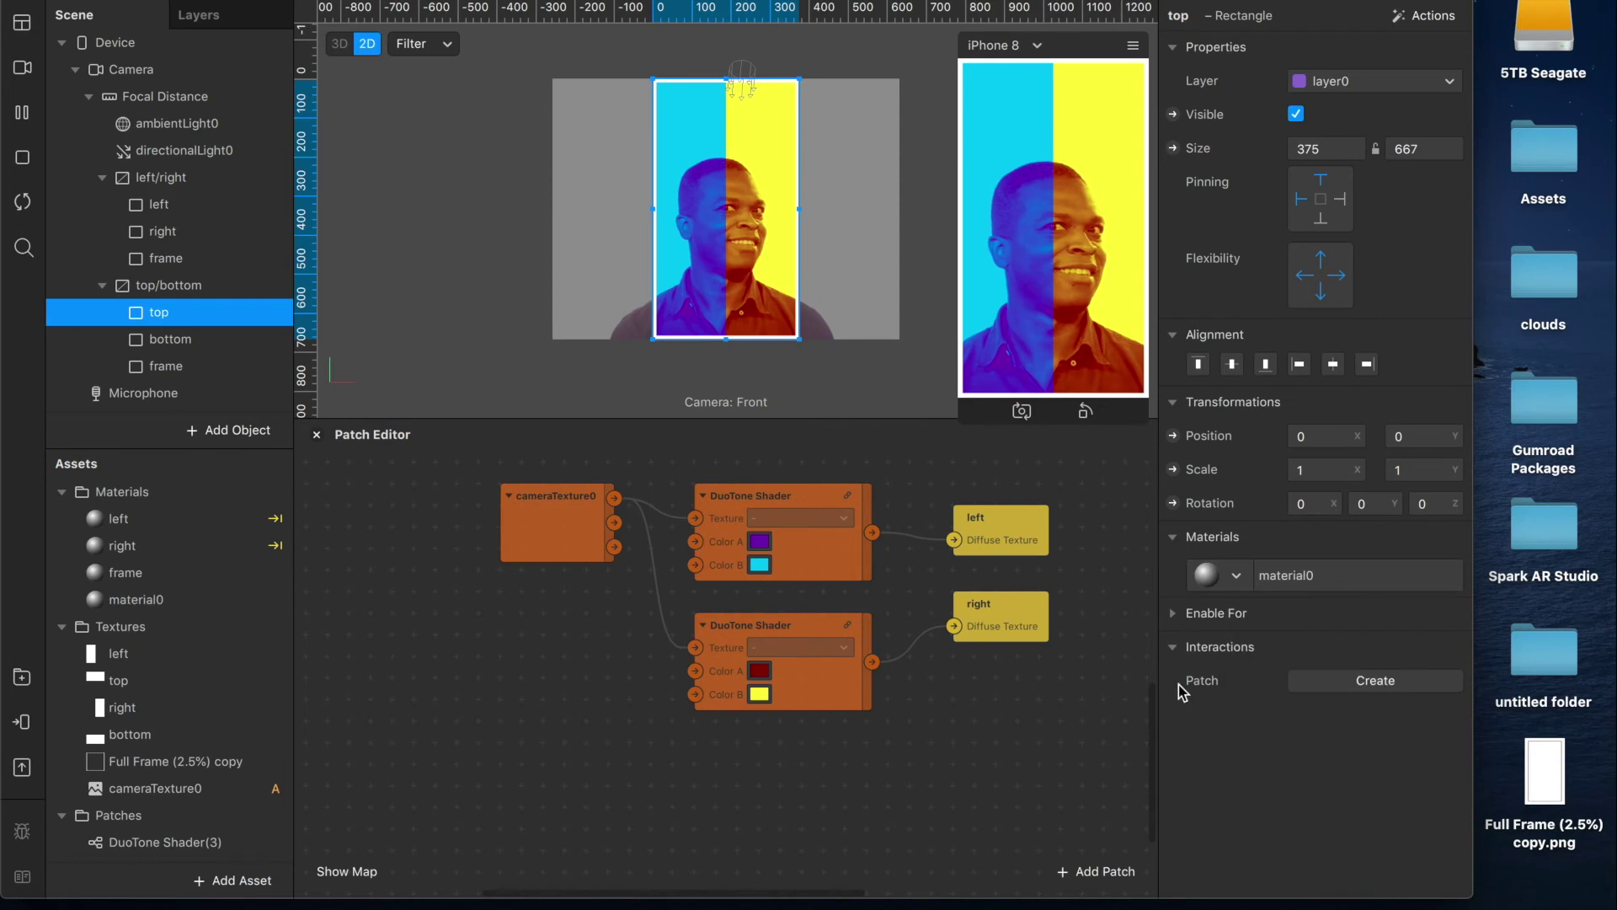
double_click(192, 605)
text(top)
key(Return)
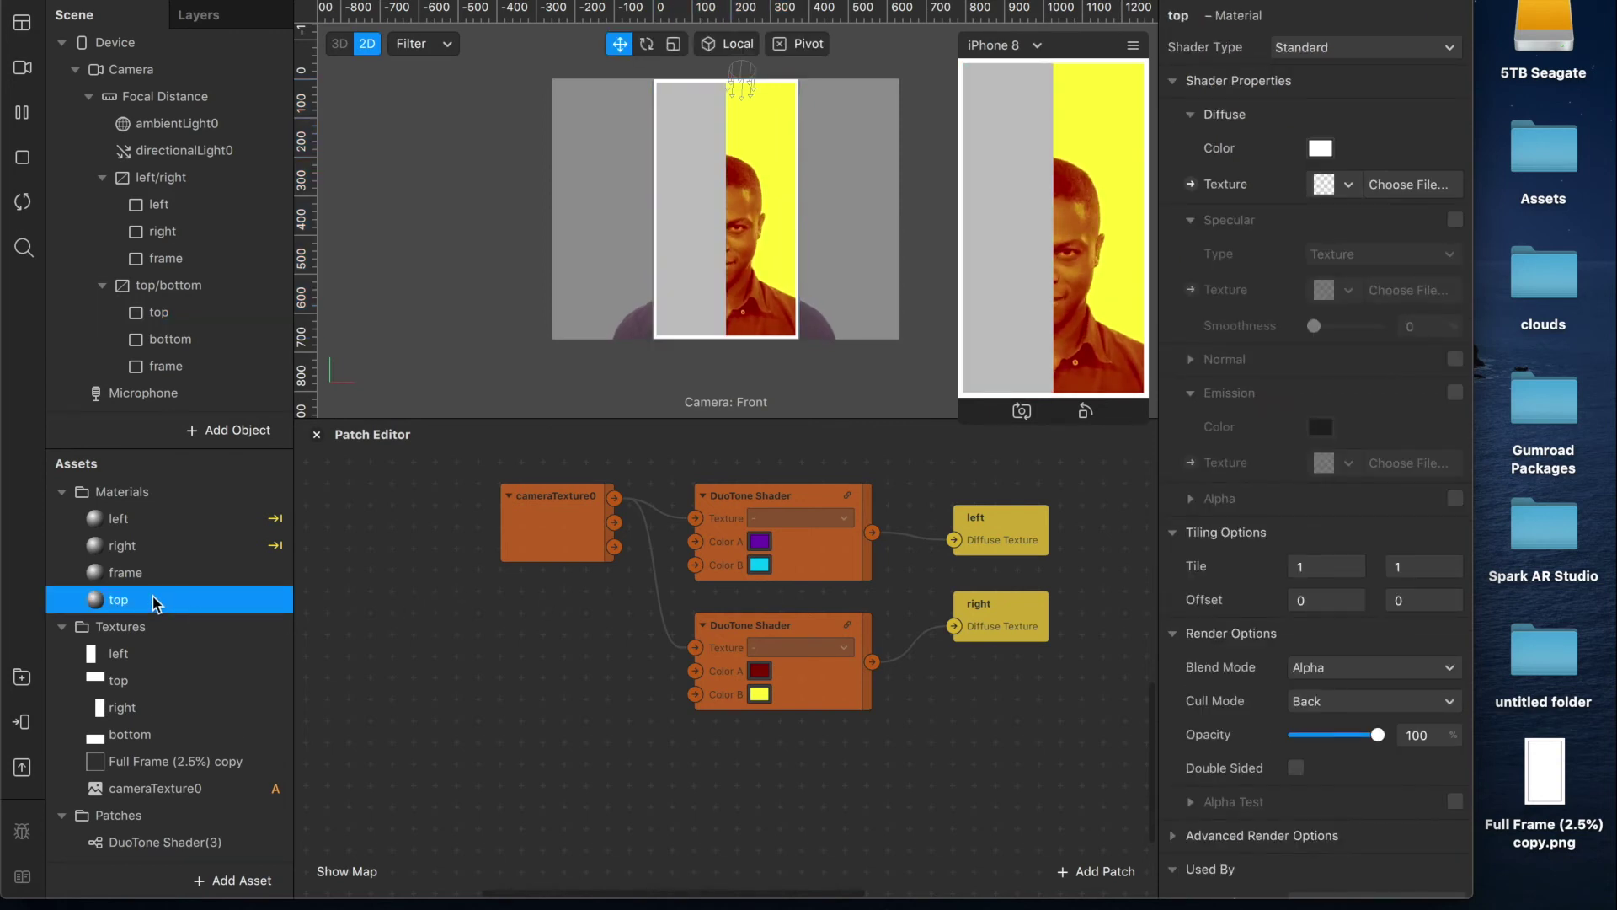
- Duplicate it as a bottom material and assign it to the bottom rectangle
key(super+d)
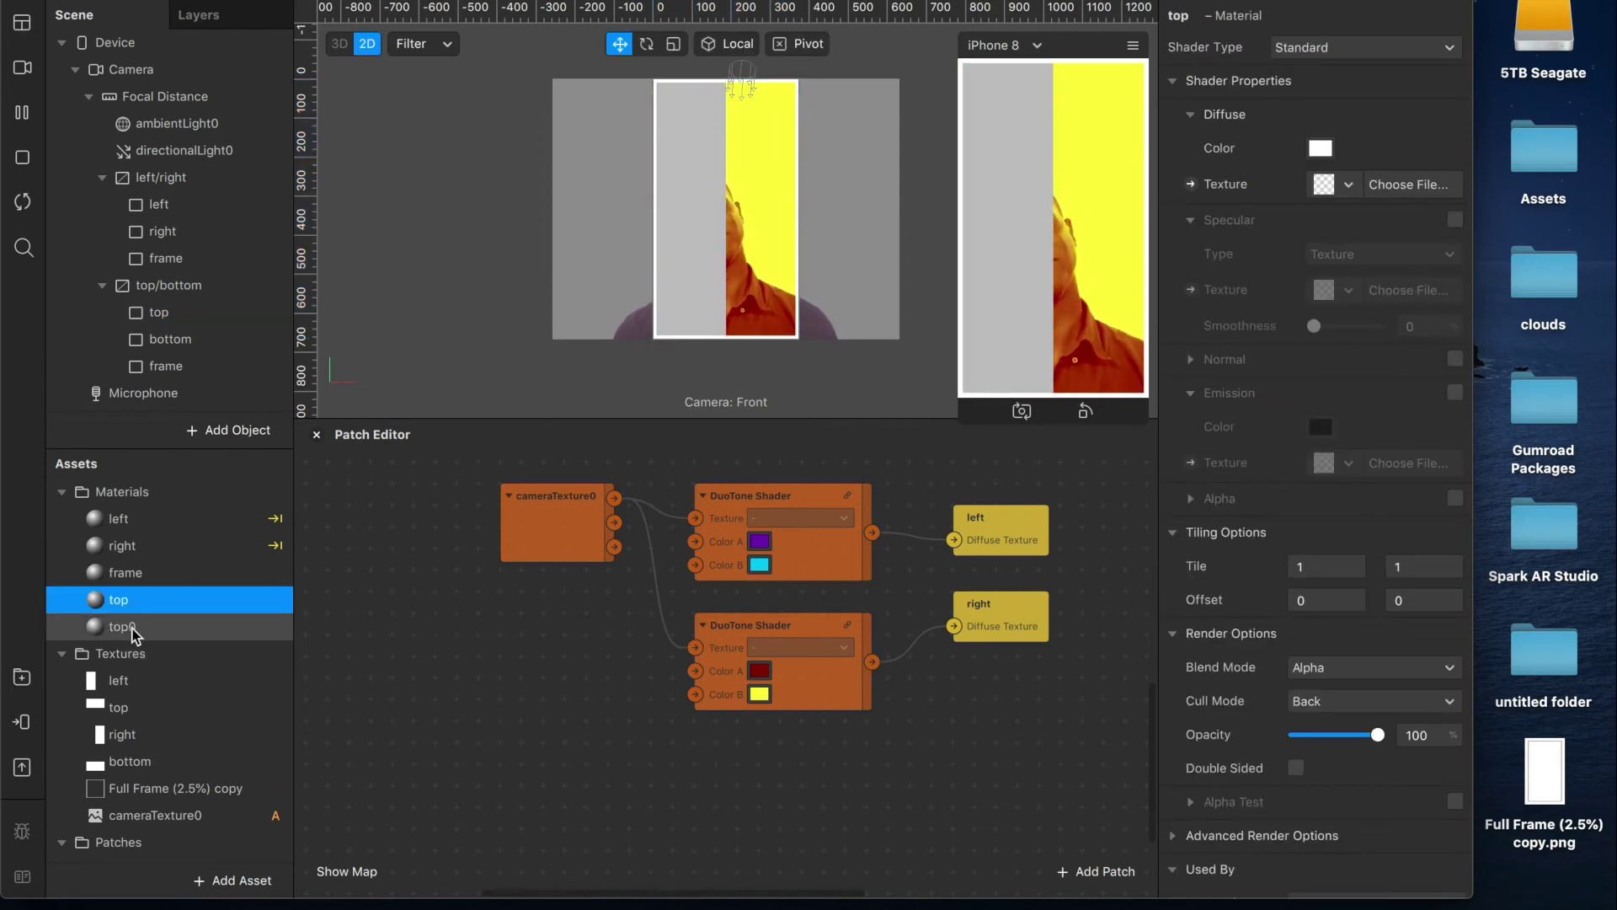
double_click(132, 628)
text(bottom)
key(Return)
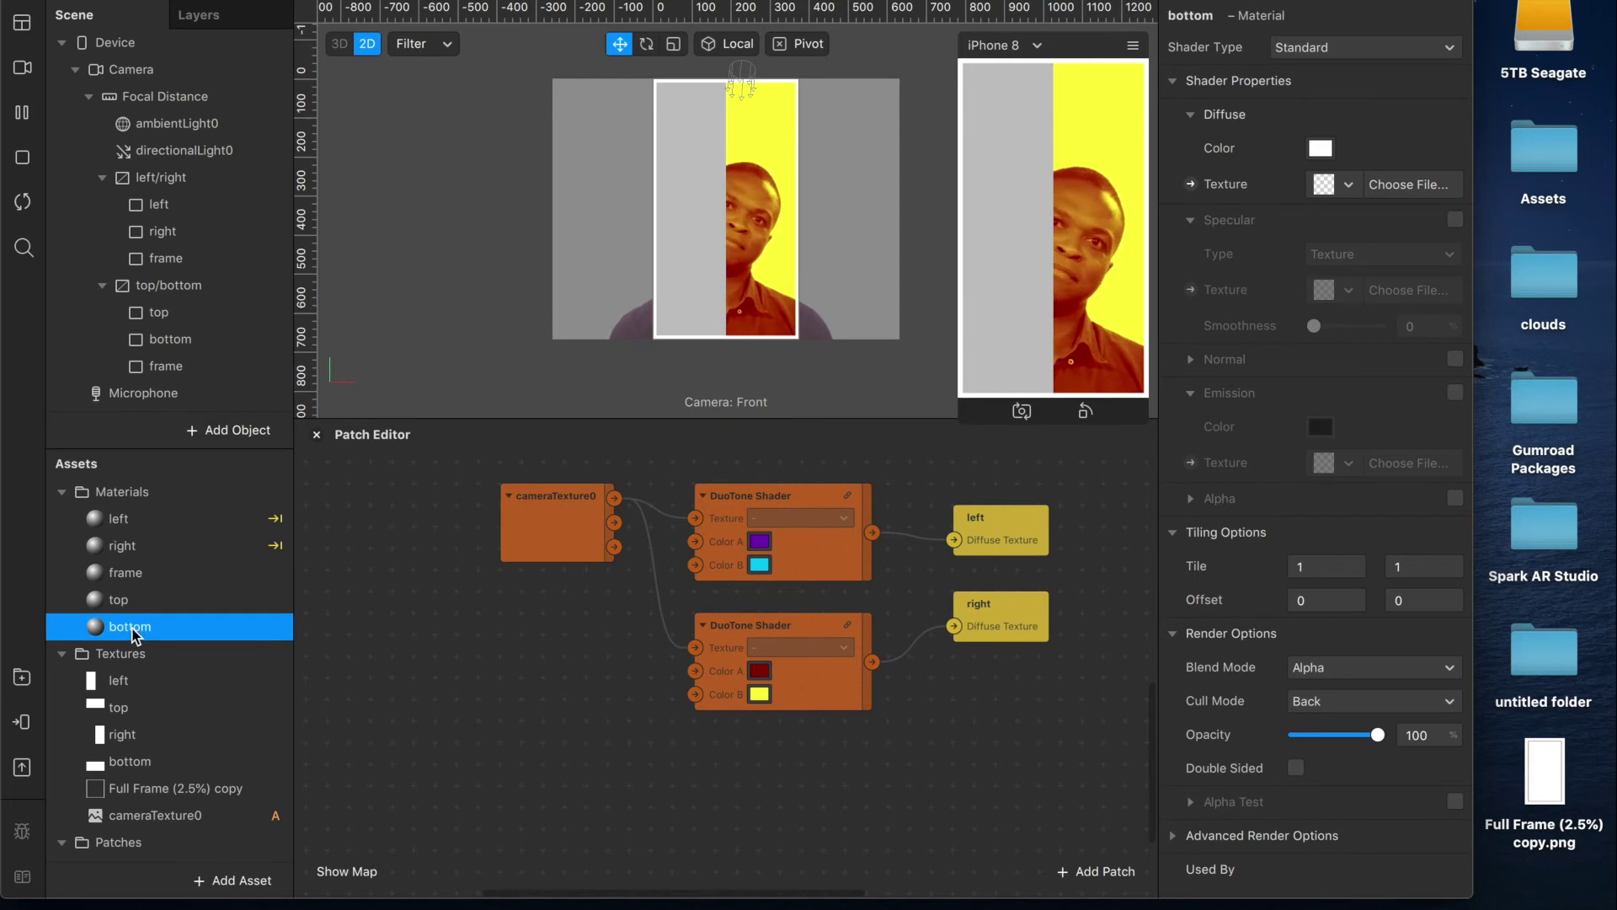
click(164, 340)
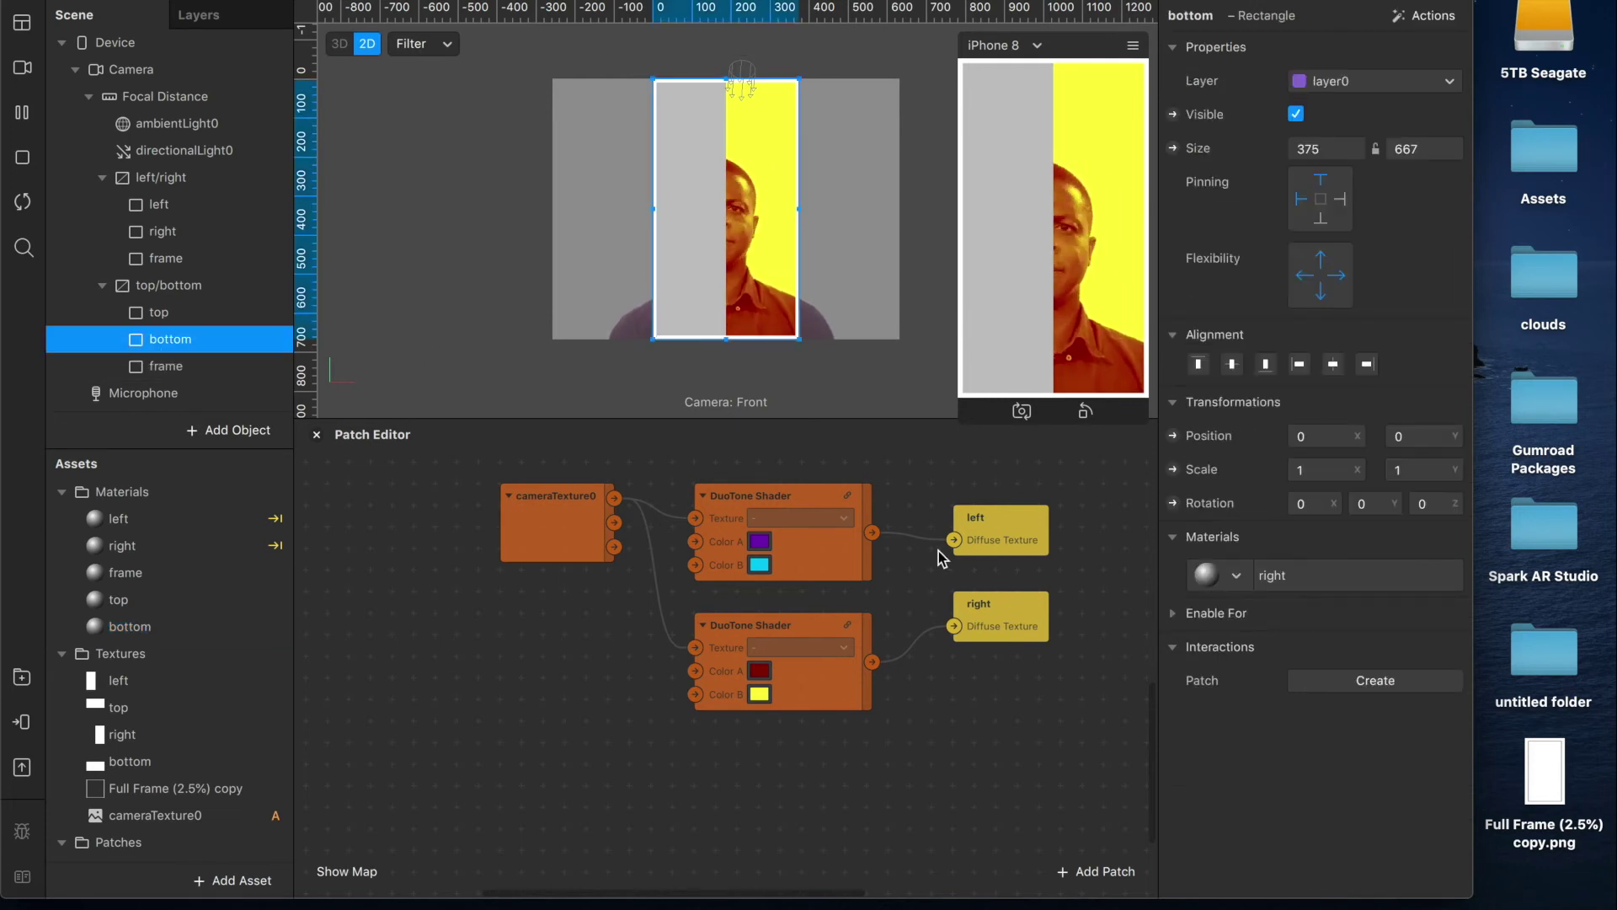
click(1234, 577)
click(1247, 734)
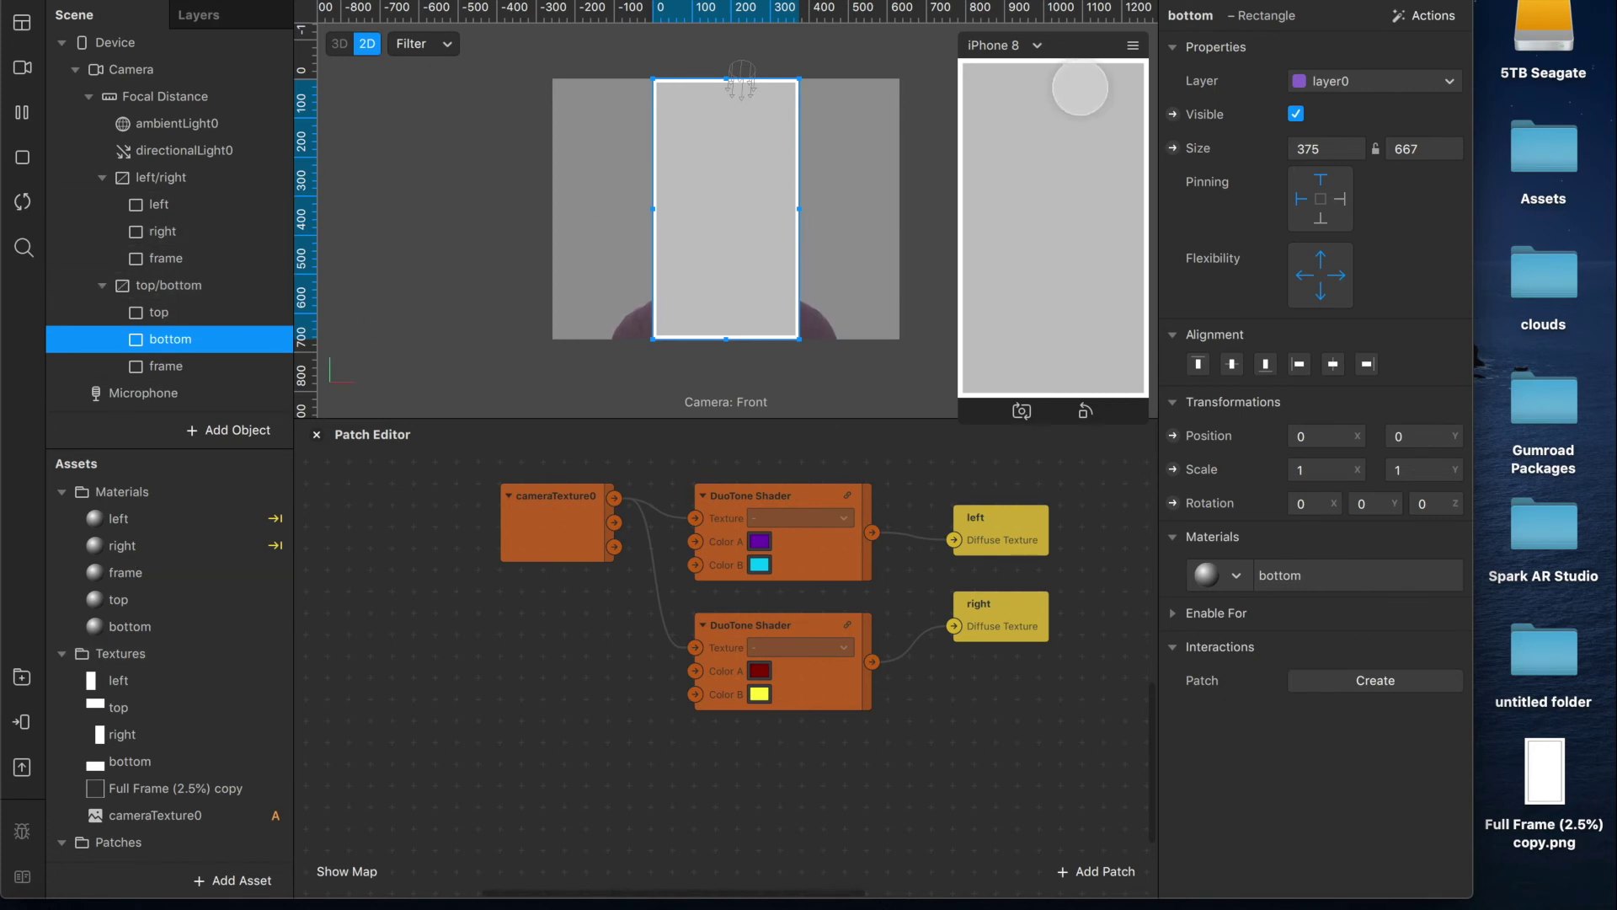
- Set both the top and bottom materials to the Flat shader type
click(123, 601)
super+click(134, 628)
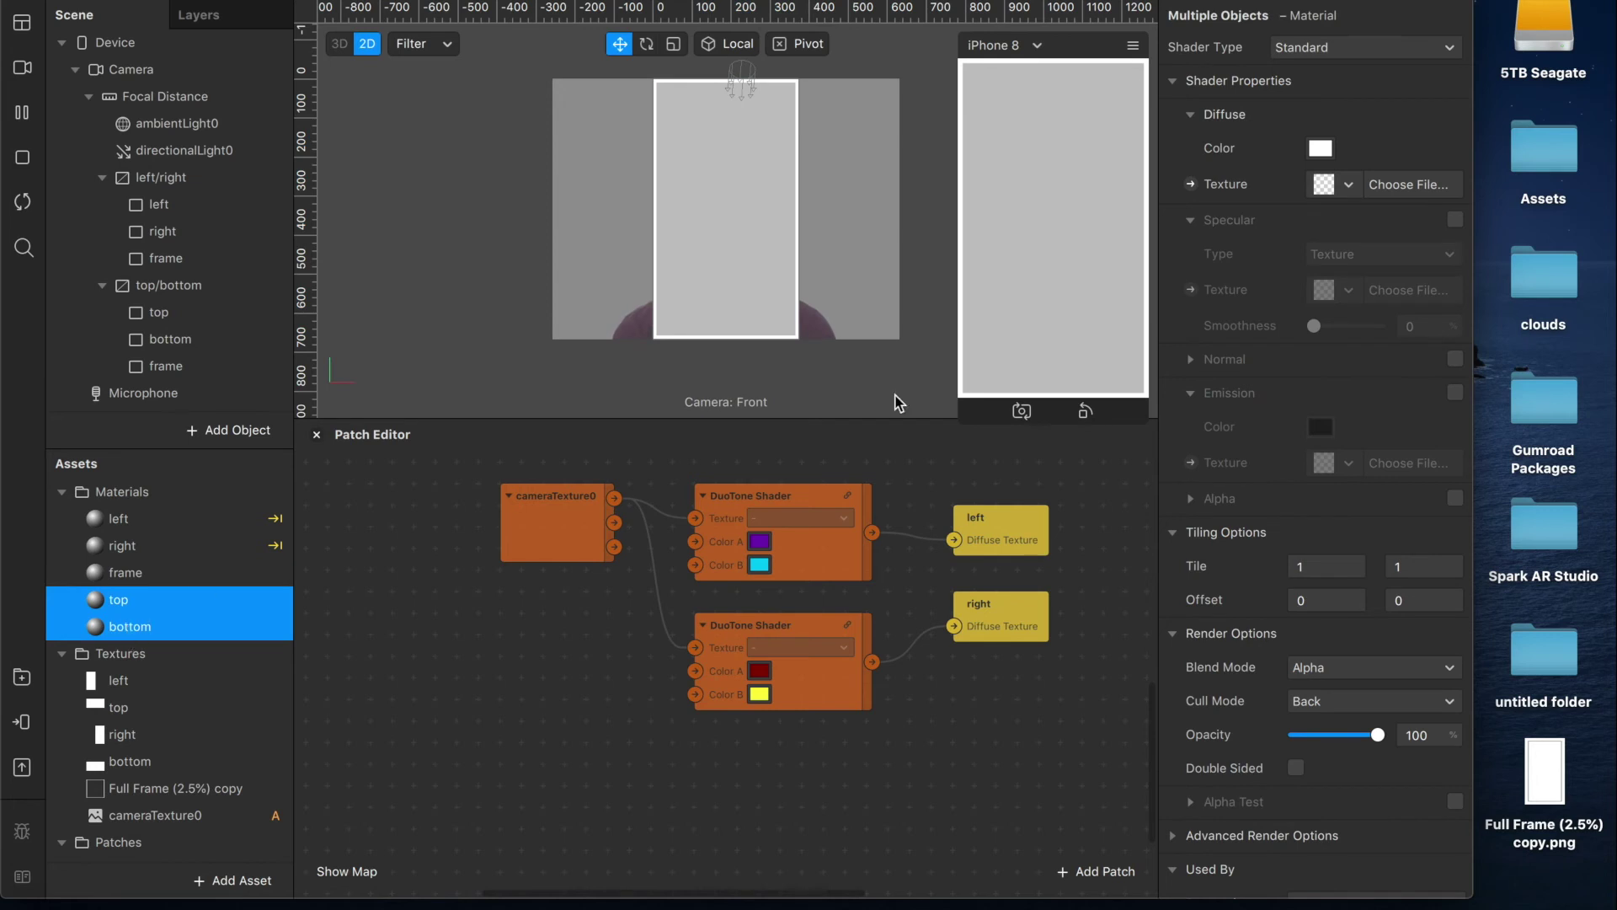
click(1316, 48)
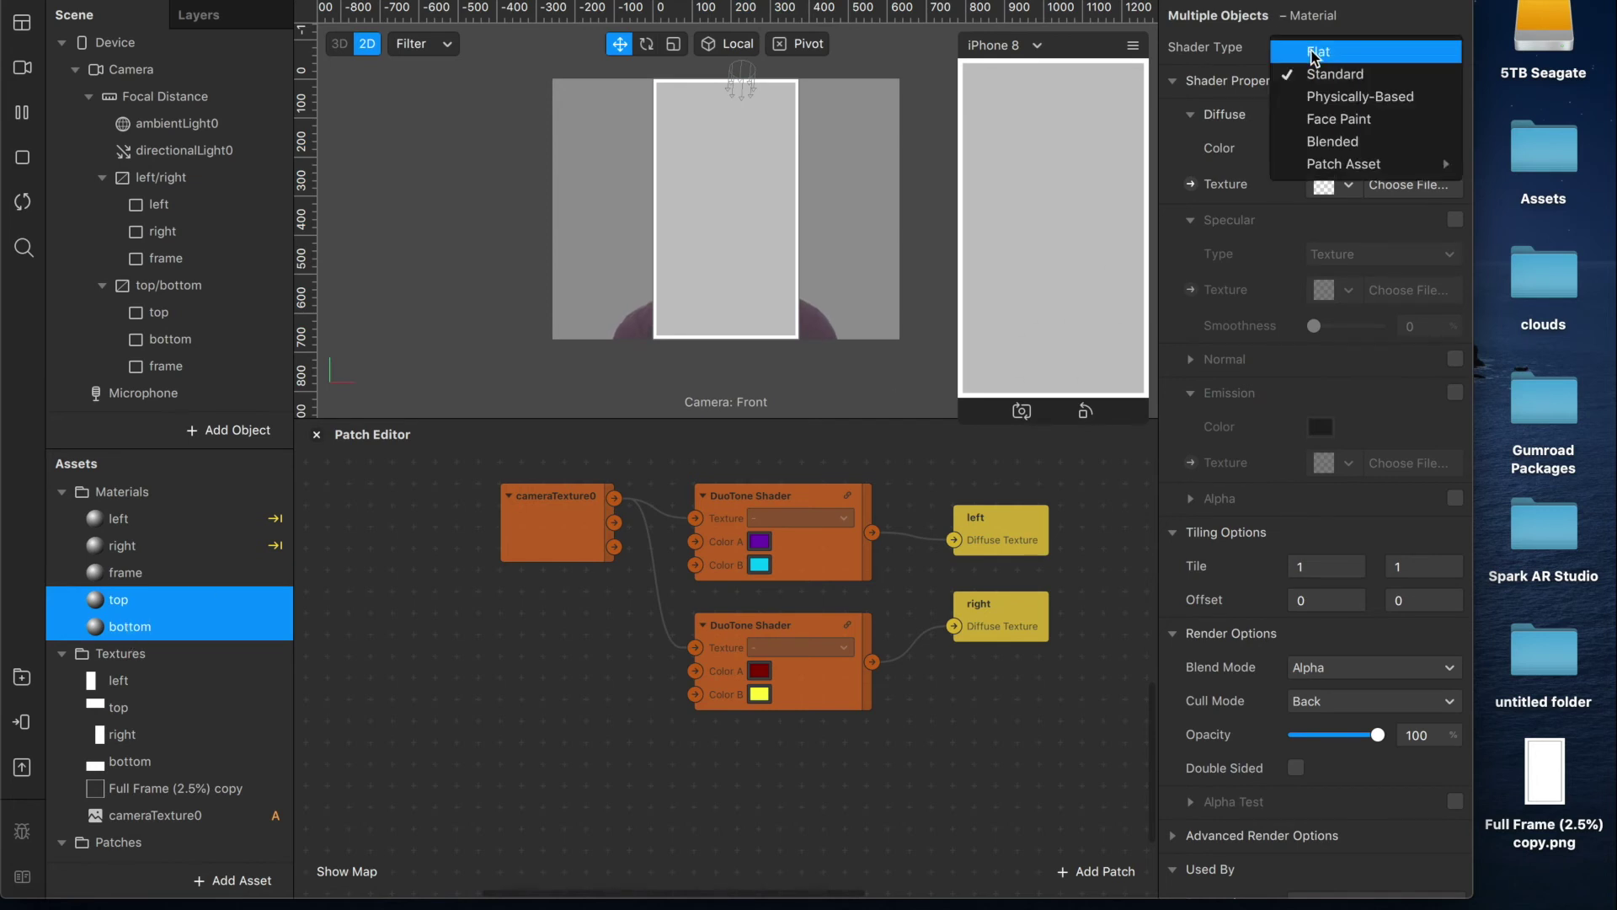
click(1315, 54)
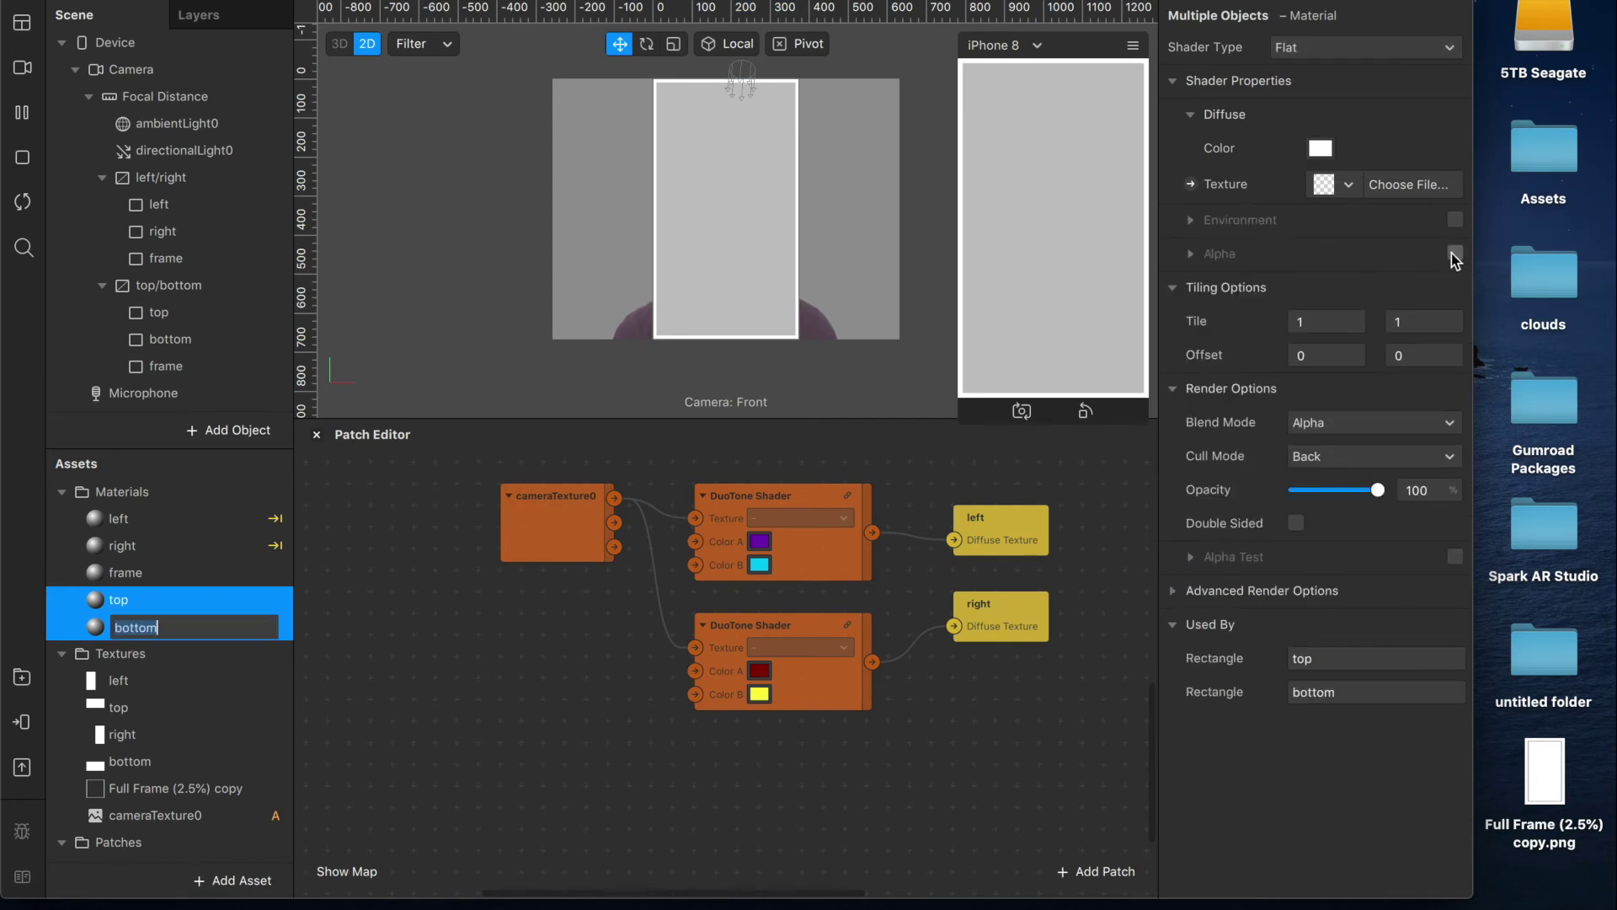
- Enable alpha on the top material with the top texture as its alpha mask
click(135, 599)
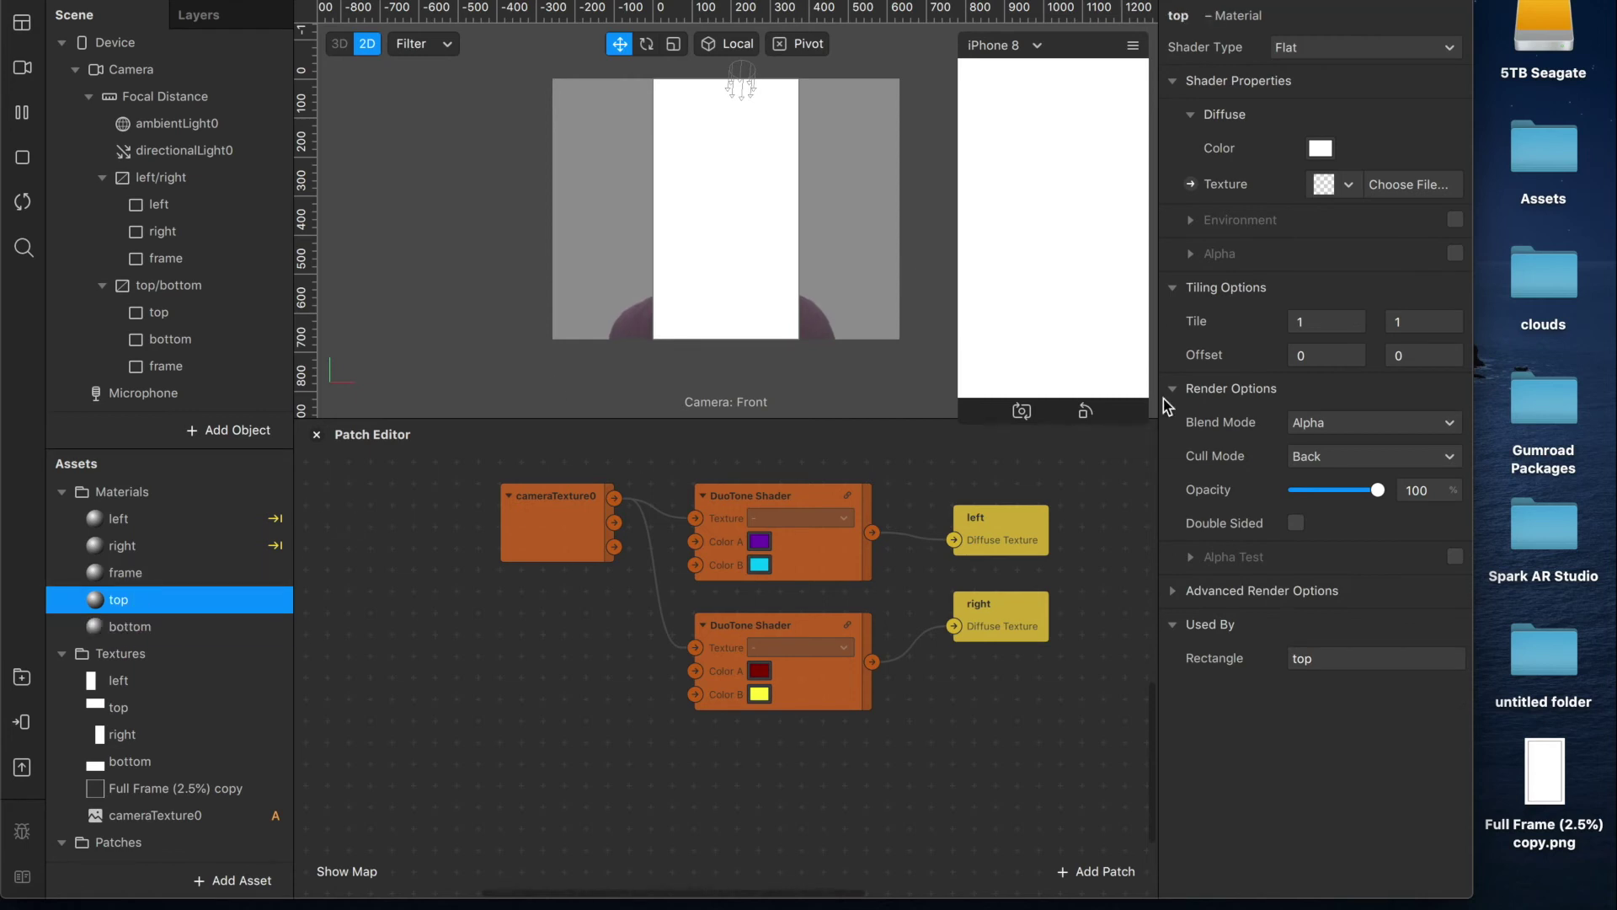
click(1455, 253)
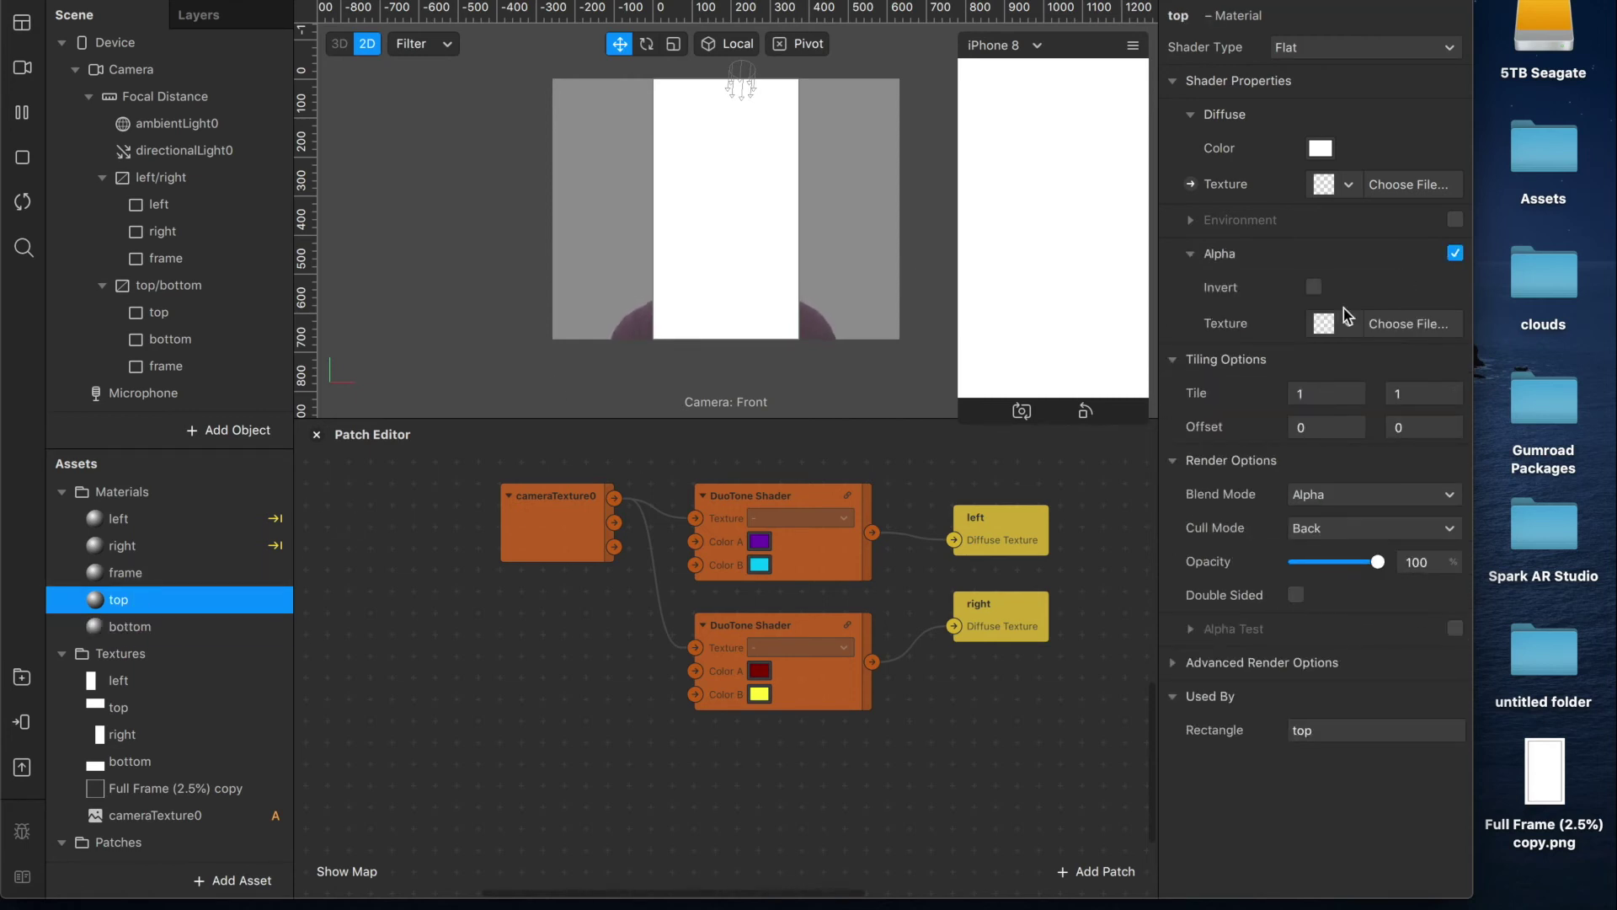
click(1348, 324)
click(1280, 392)
- Enable alpha on the bottom material with the bottom texture as its alpha mask
key(Down)
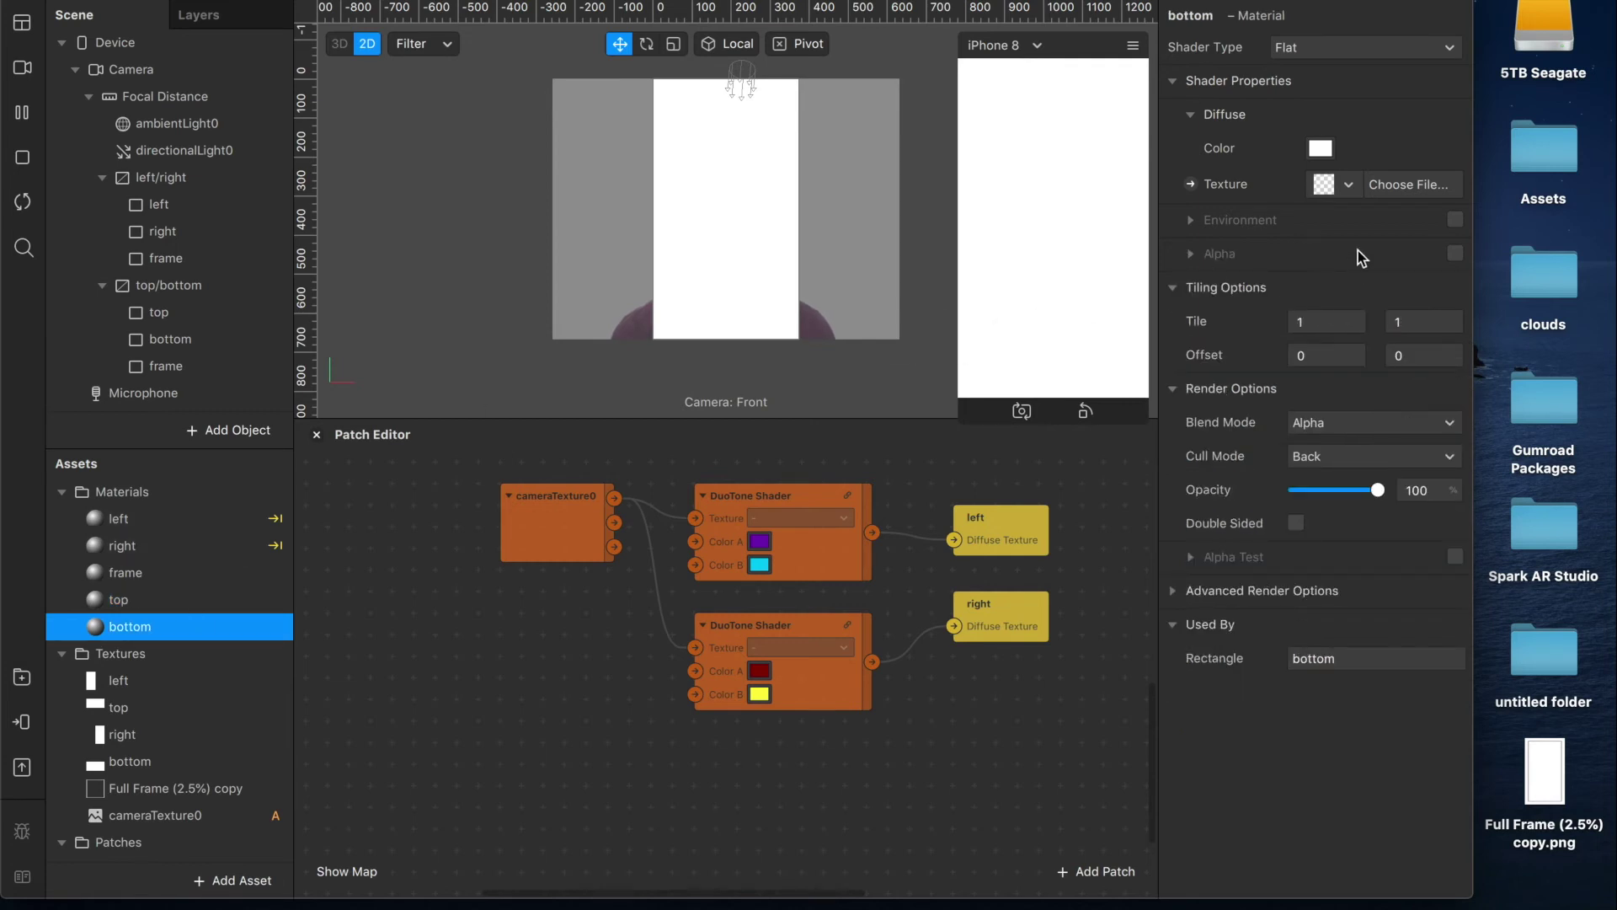
click(1455, 252)
click(1348, 324)
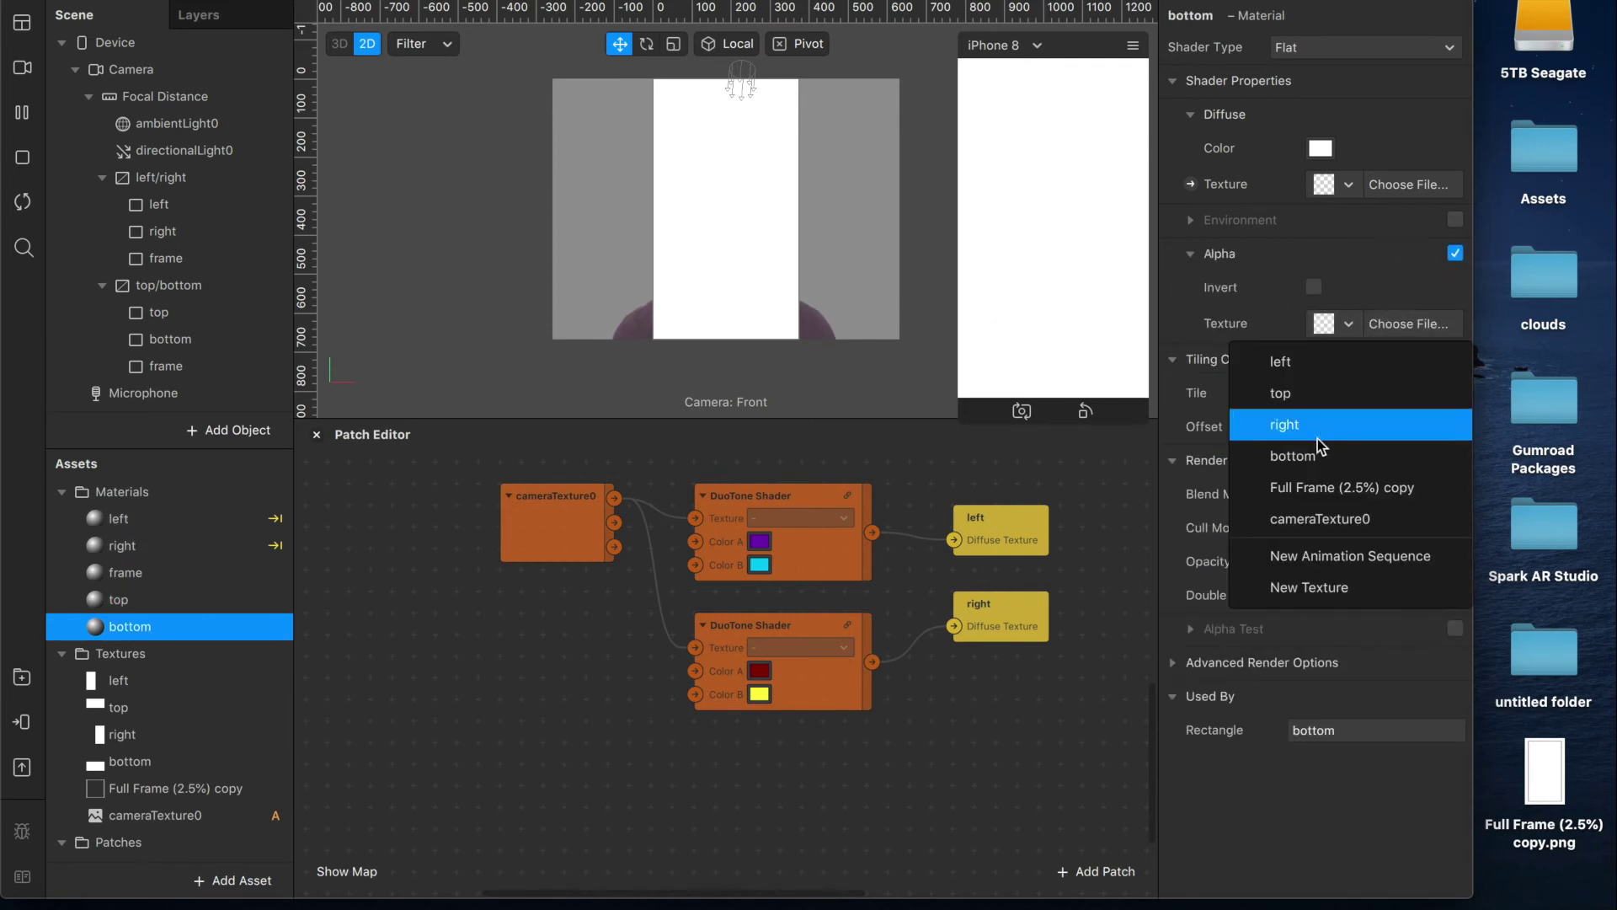
click(1316, 463)
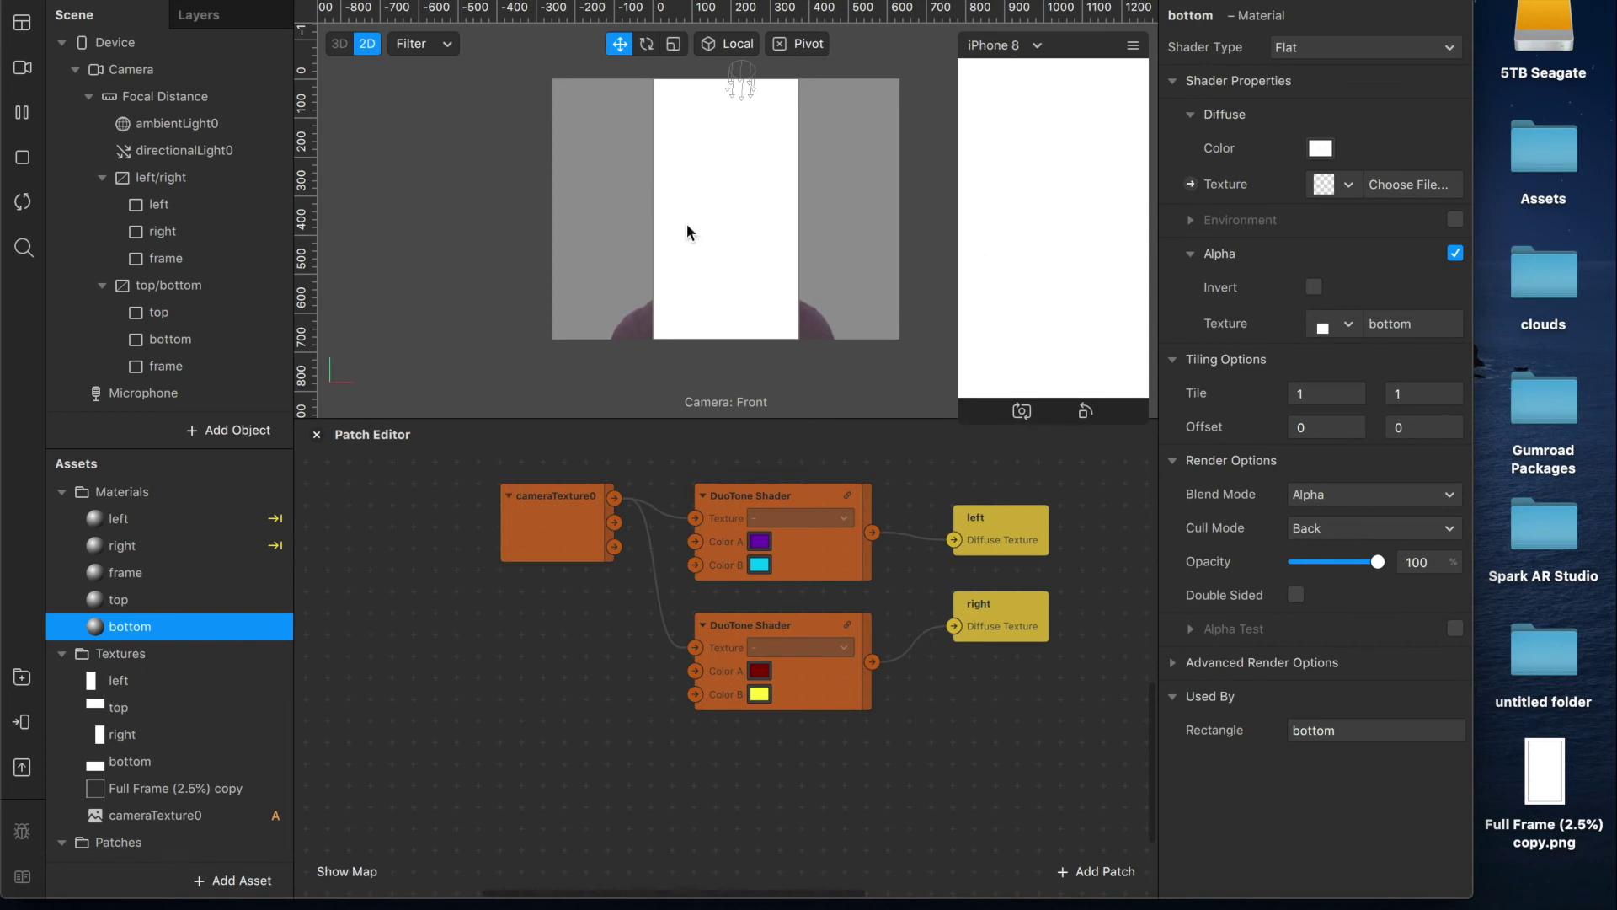
- Add a TriTone Shader patch to the graph and duplicate it below the first
scroll(139, 768, down, 2)
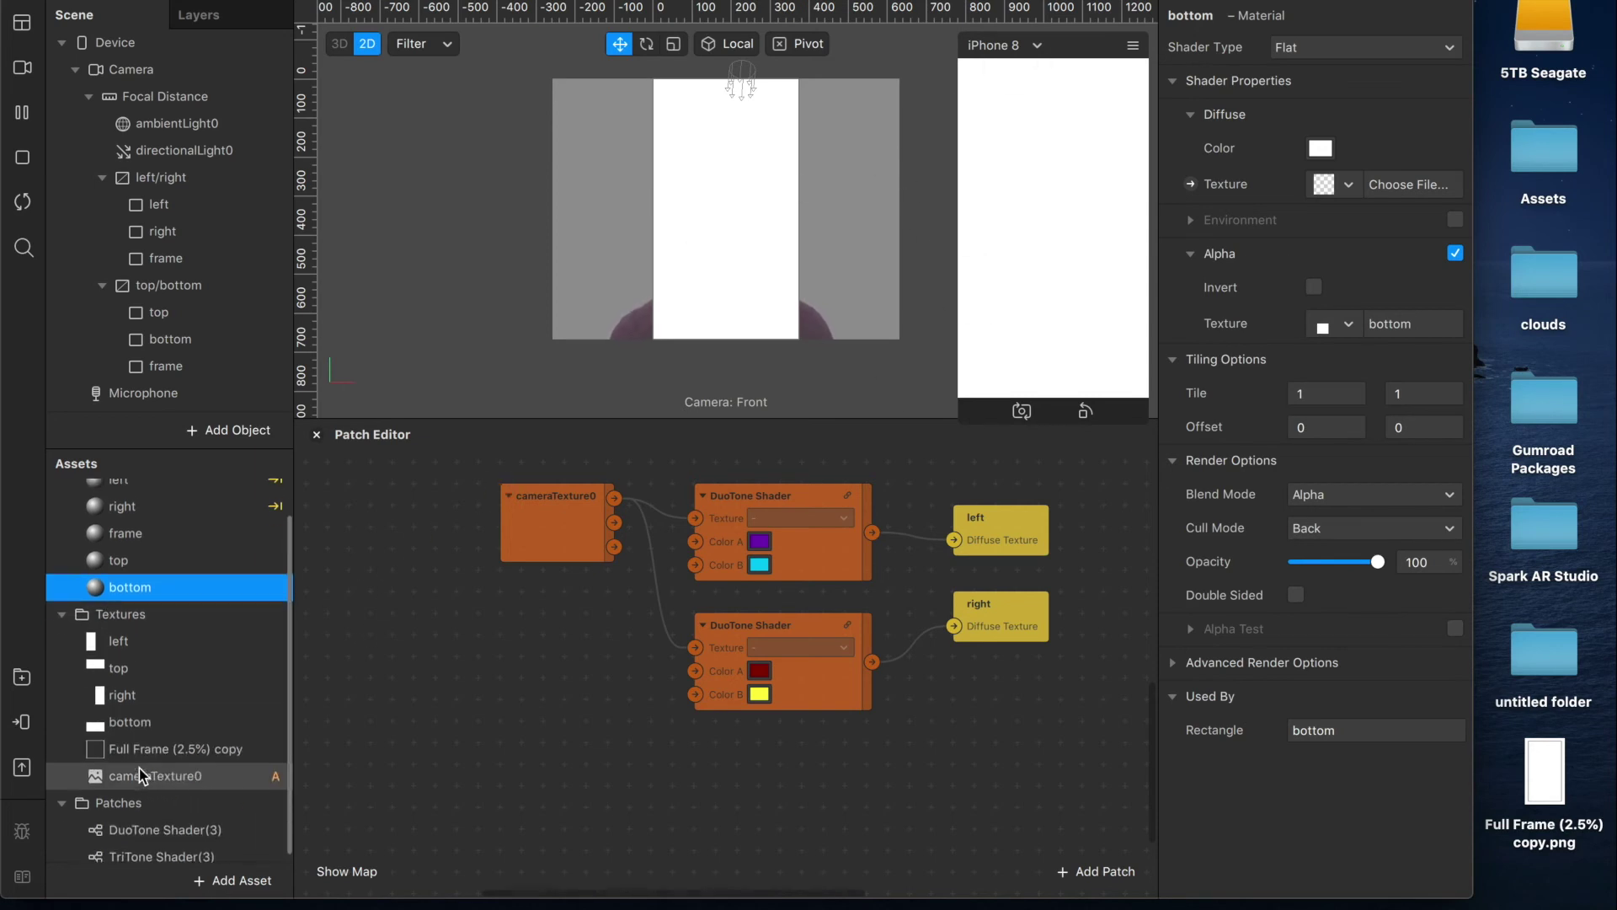
scroll(139, 768, down, 1)
click(121, 848)
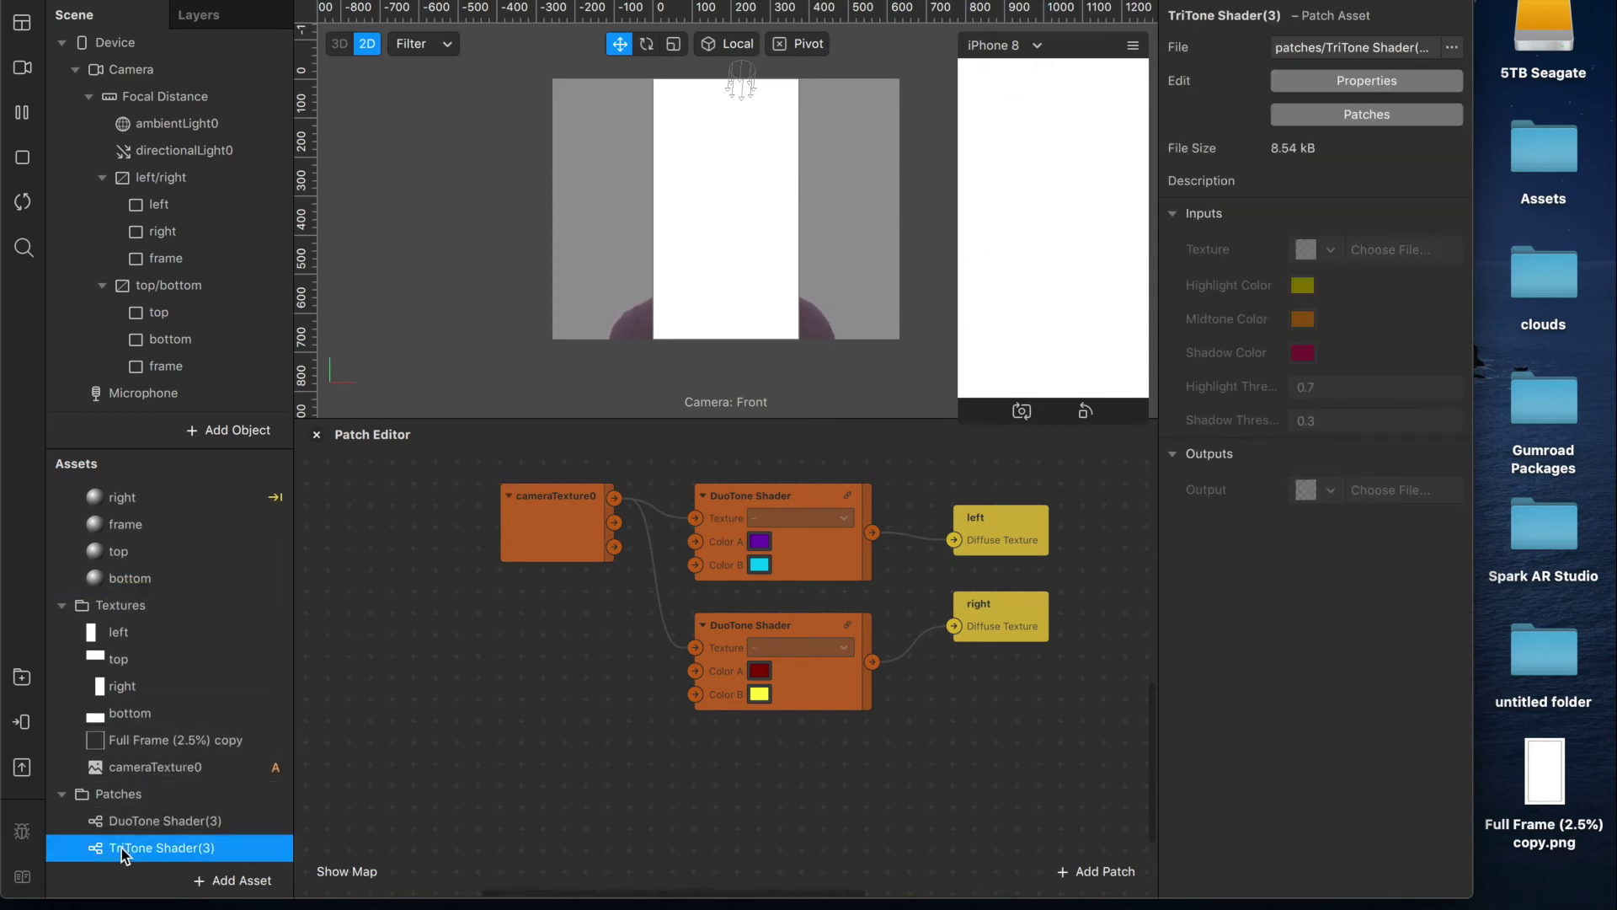
drag(121, 848, 660, 807)
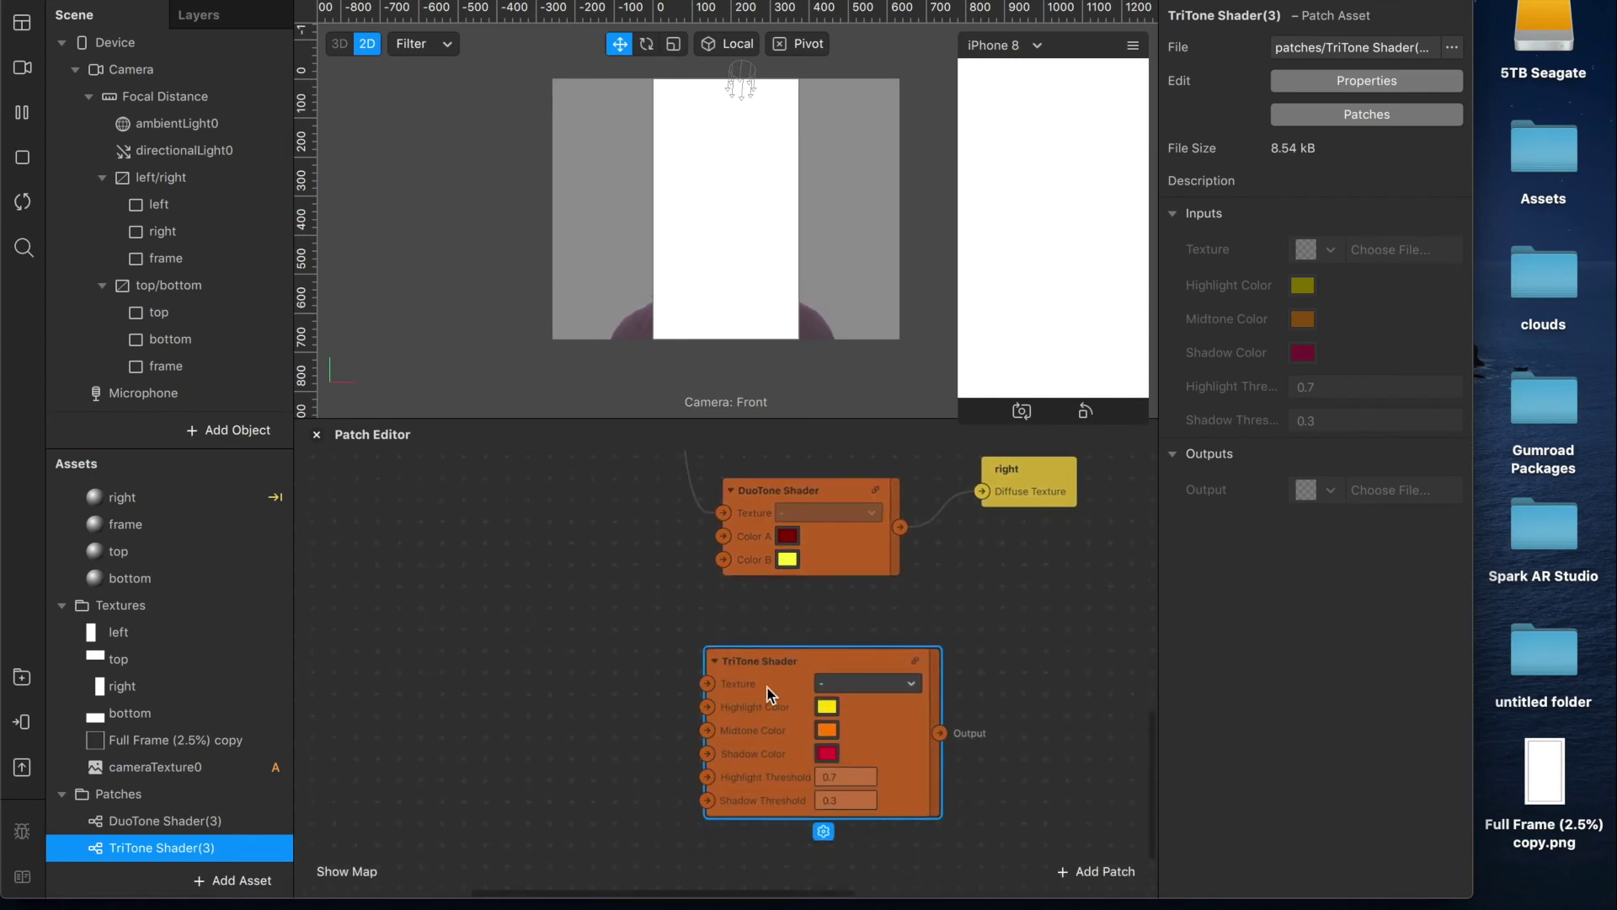
key(super+d)
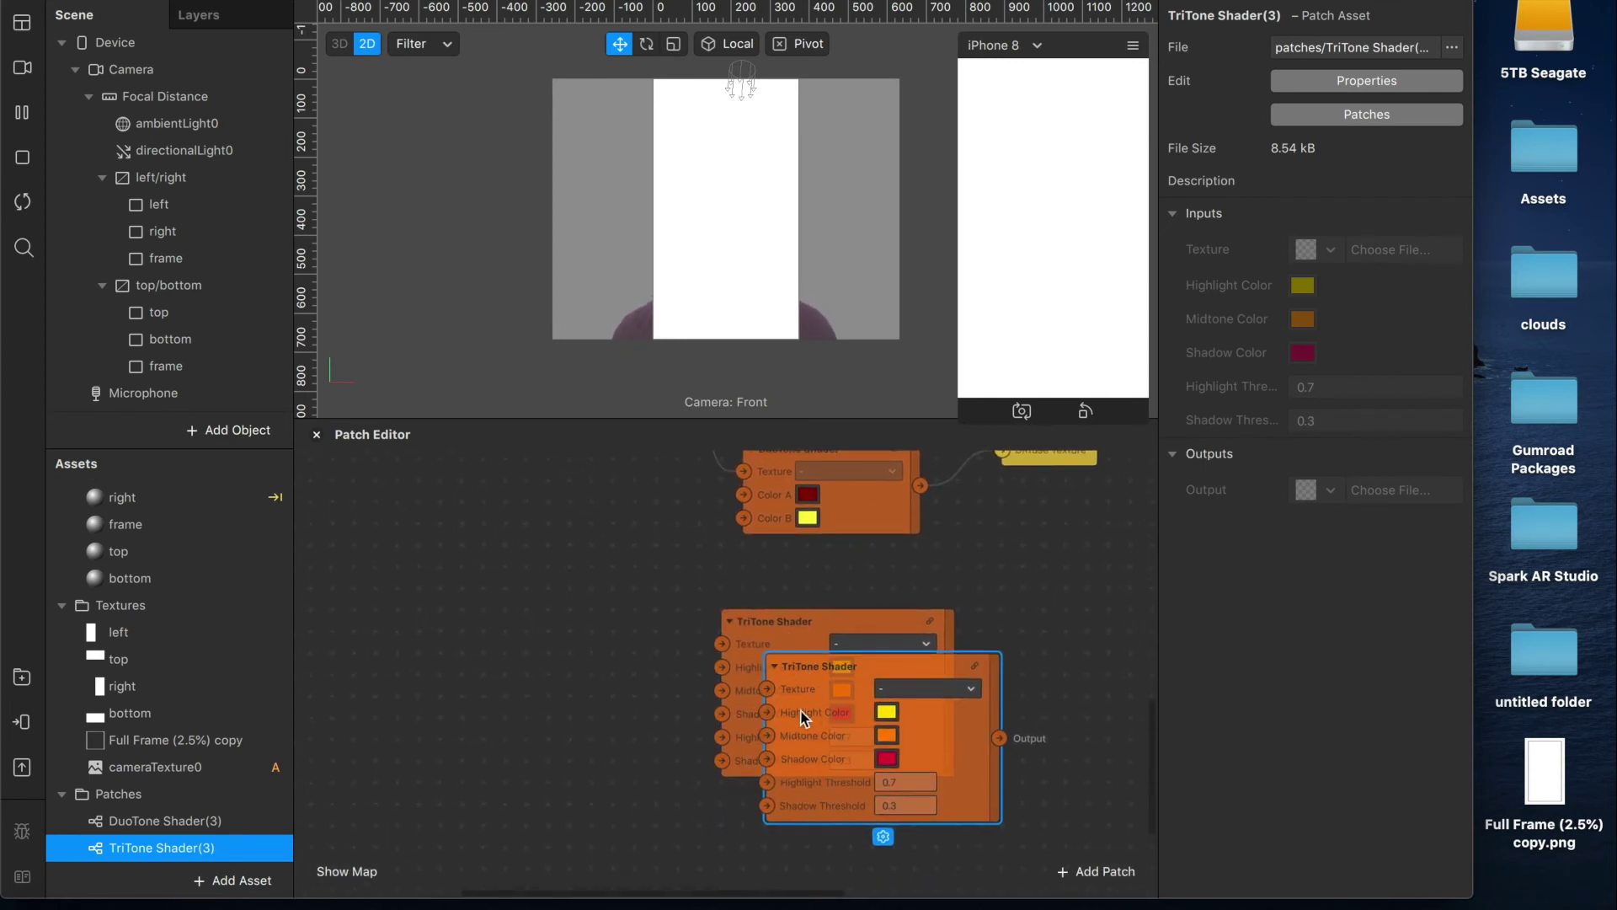
drag(801, 714, 499, 685)
shift+click(775, 838)
- Connect the camera texture output to both TriTone Shader patches
scroll(502, 682, up, 5)
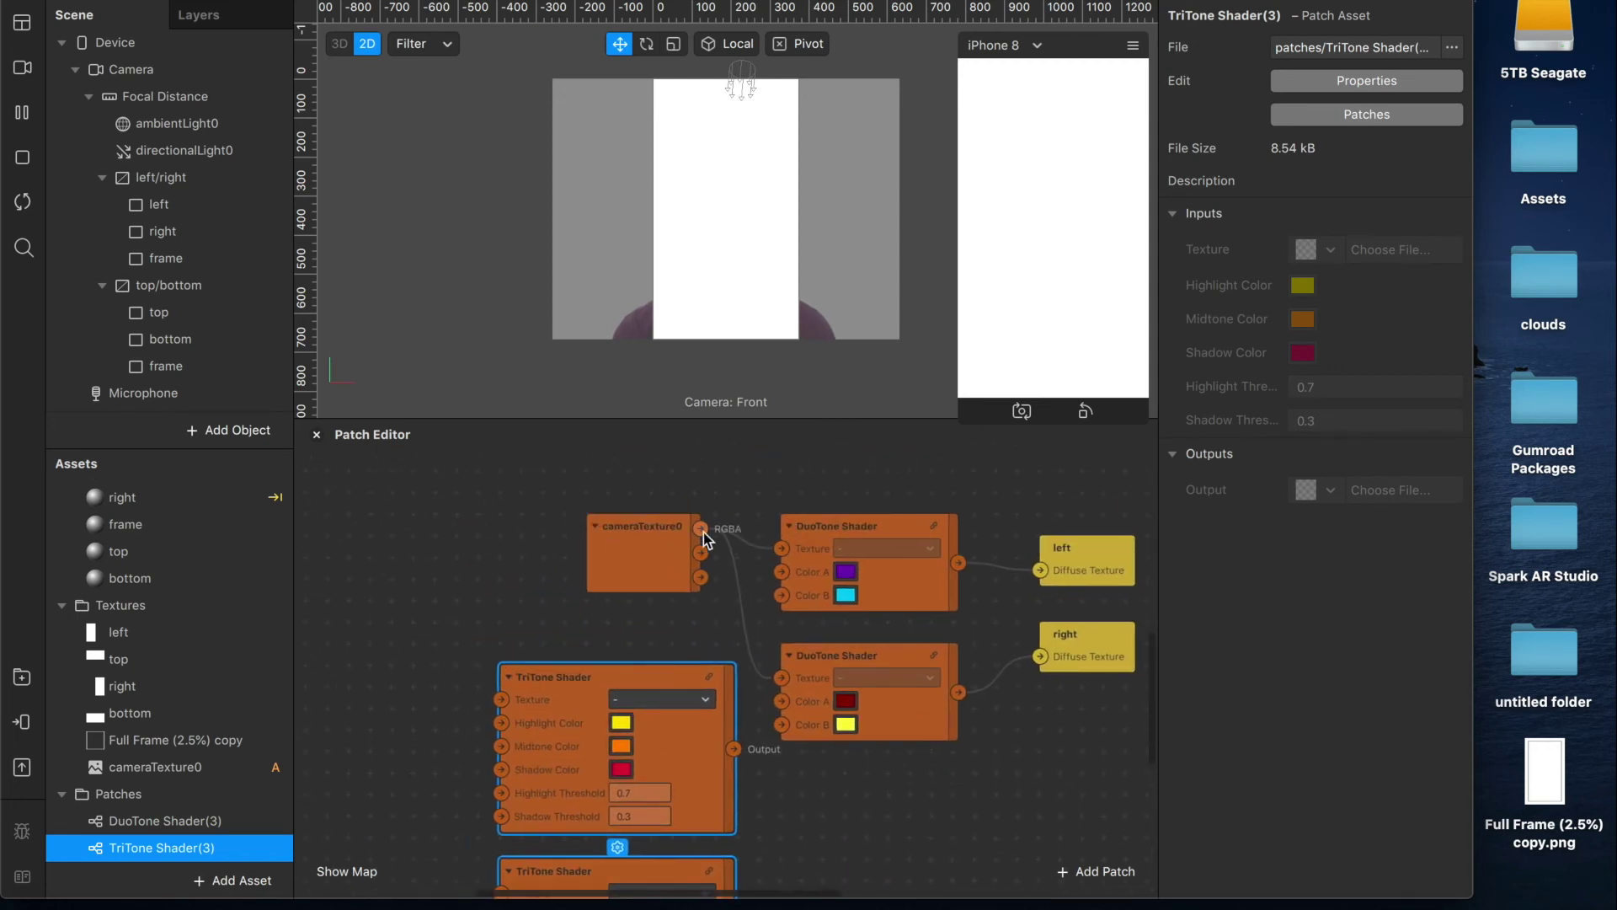
drag(702, 532, 706, 497)
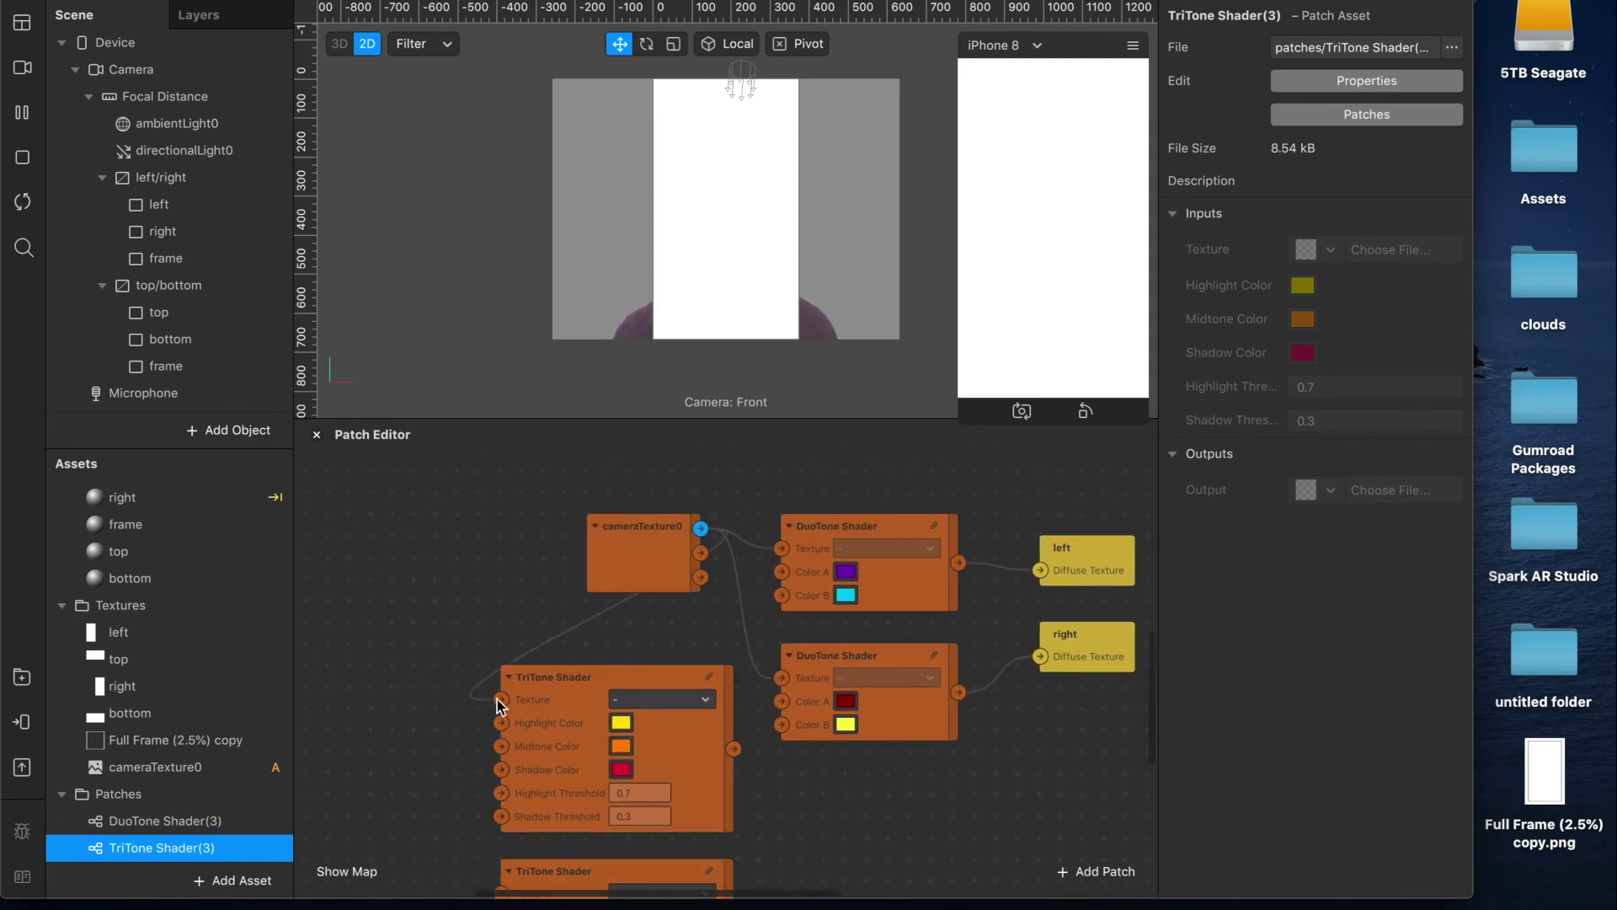
drag(499, 704, 501, 700)
drag(706, 533, 351, 660)
scroll(363, 670, down, 3)
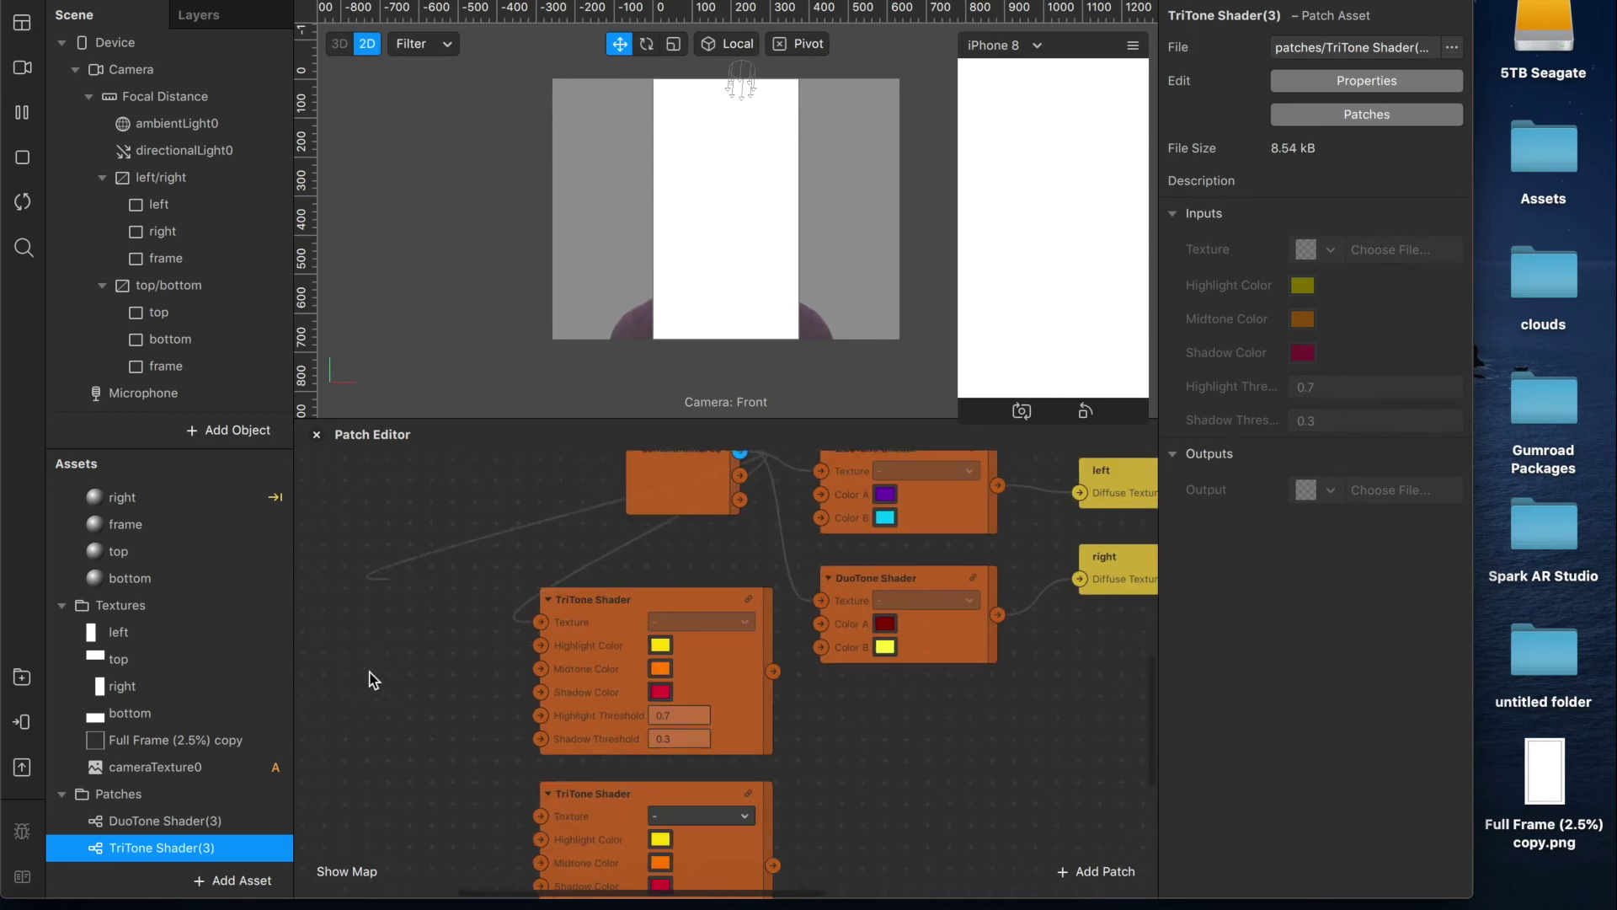
drag(539, 821, 539, 822)
- Delete the DuoTone shaders and left/right nodes from the graph
scroll(990, 745, right, 5)
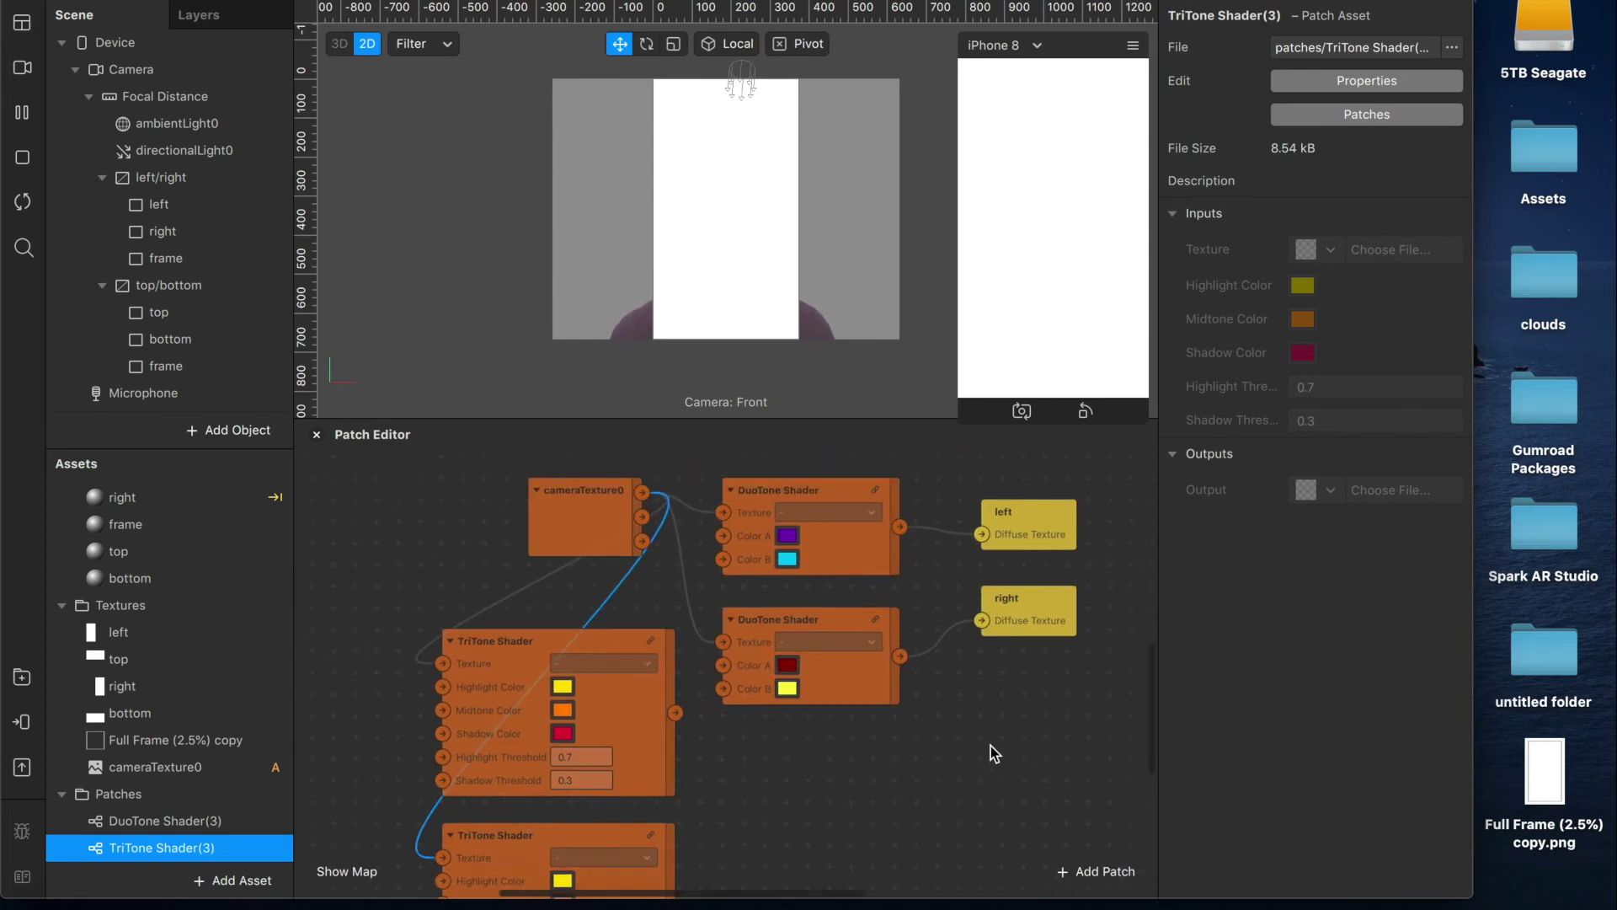
drag(1053, 758, 755, 537)
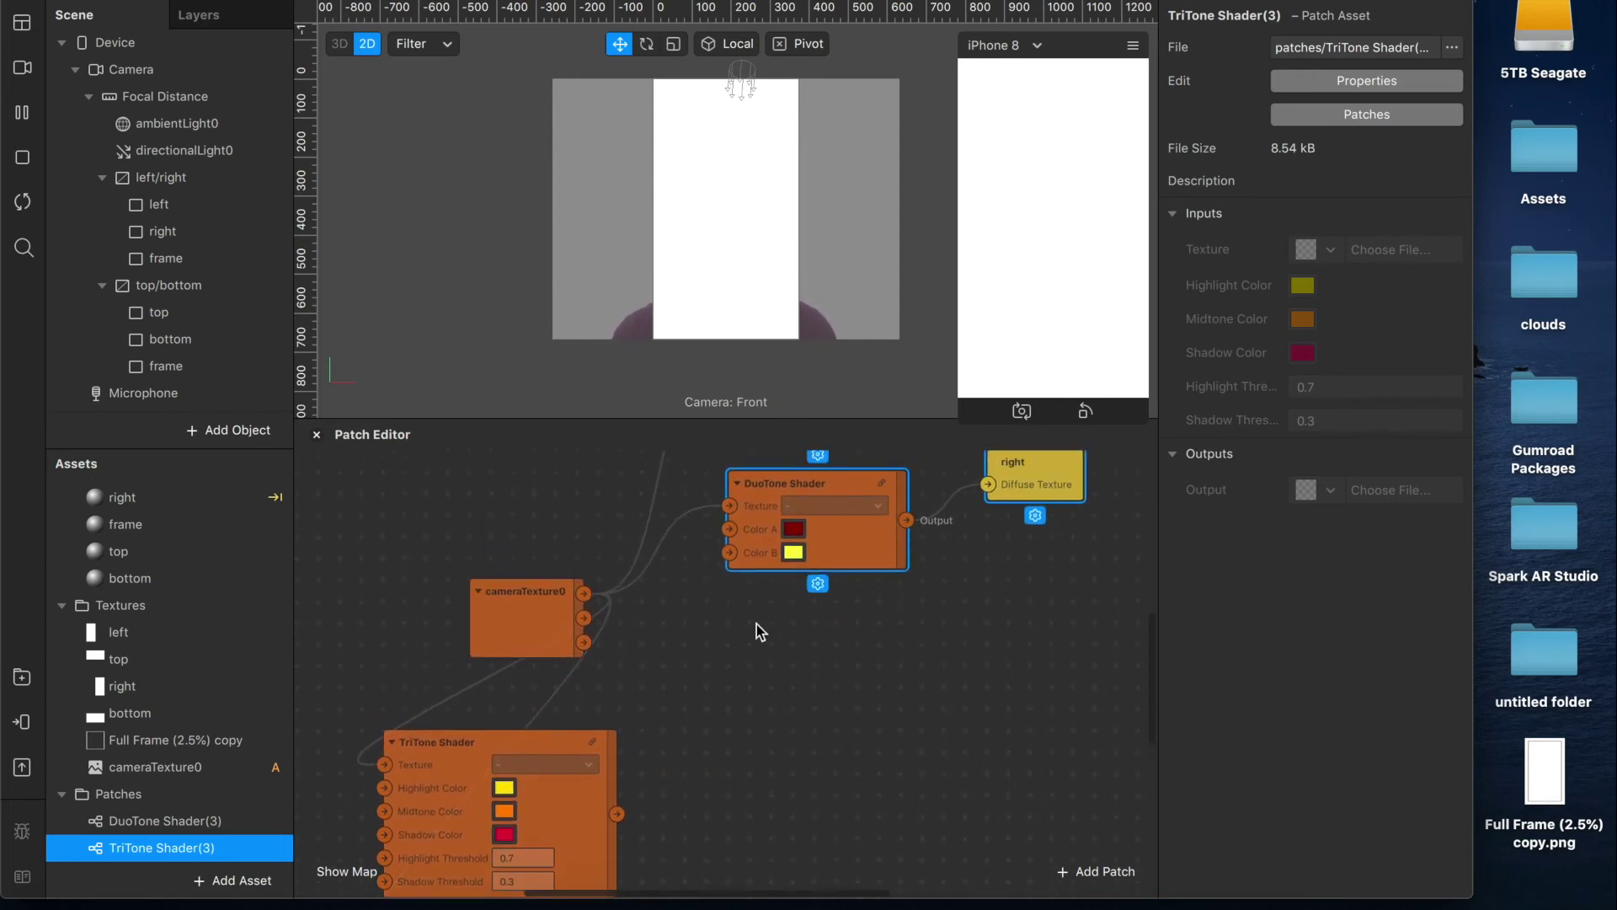
key(Delete)
- Expose the top and bottom materials' Diffuse Textures as patches and separate them
scroll(660, 781, down, 3)
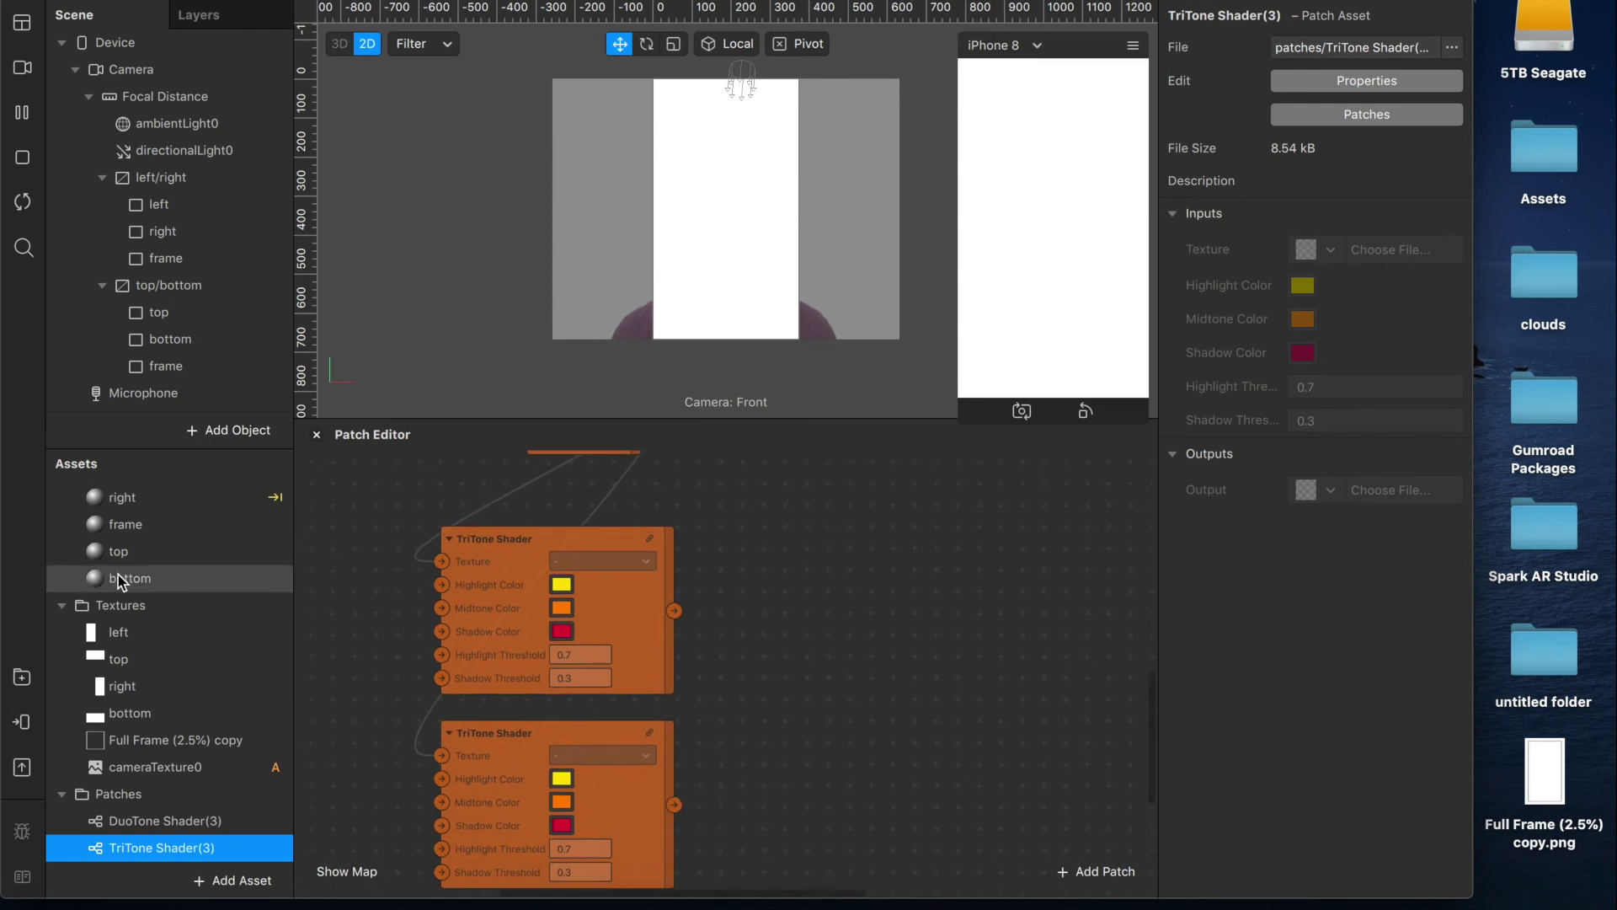
click(127, 555)
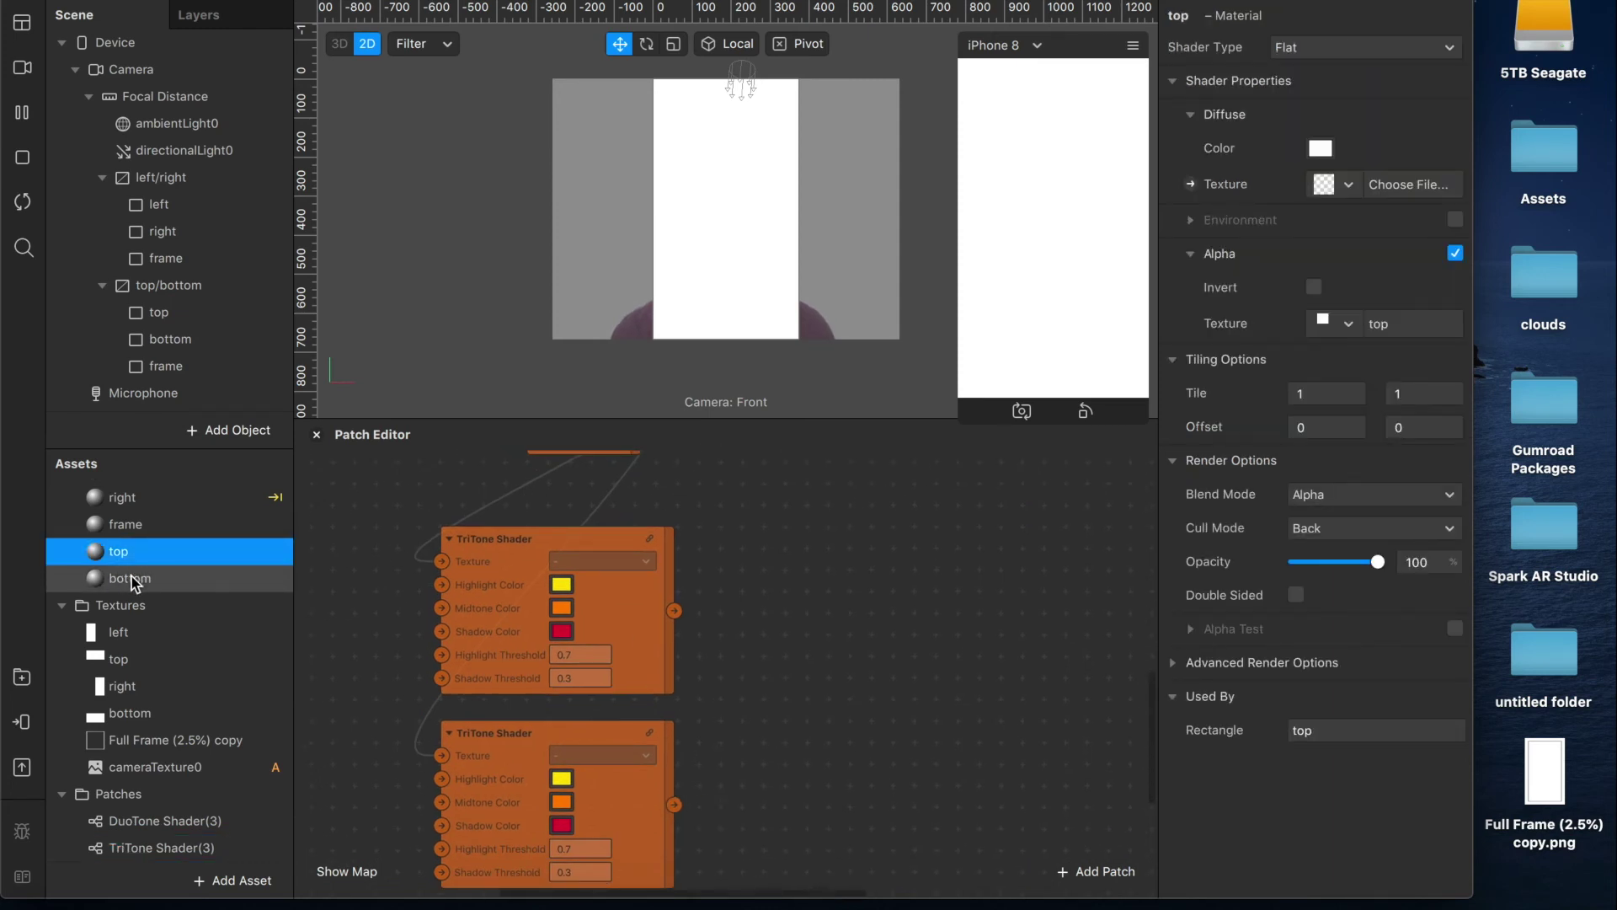
shift+click(132, 581)
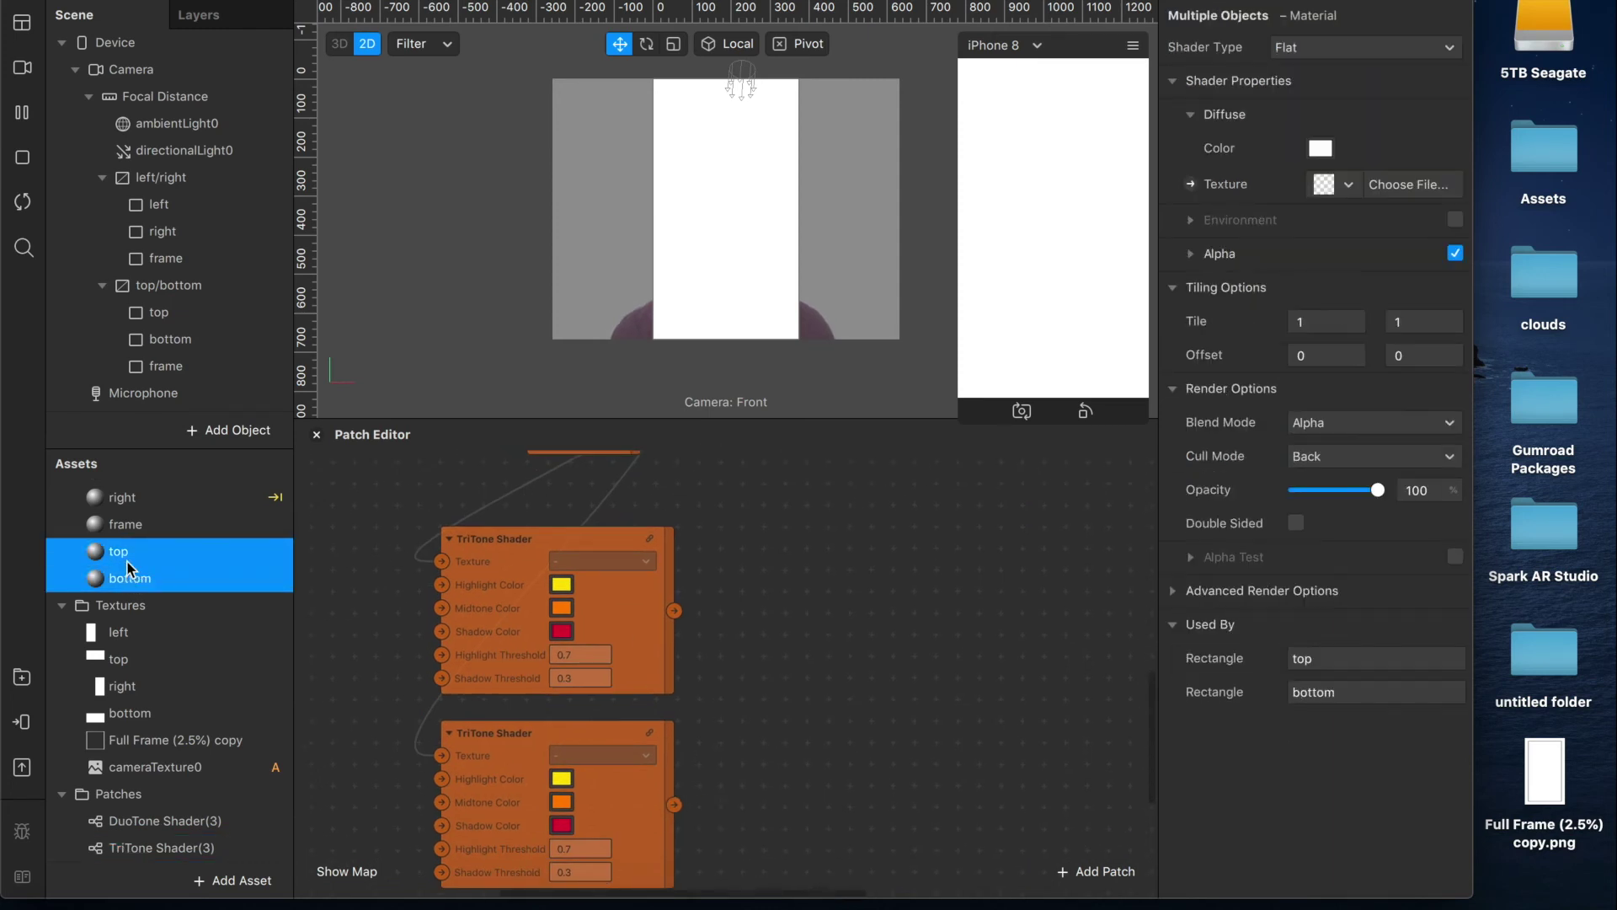
click(1192, 184)
drag(774, 684, 722, 626)
- Wire the bottom TriTone output to the bottom texture and make its highlight Cayenne dark red
drag(726, 815, 720, 817)
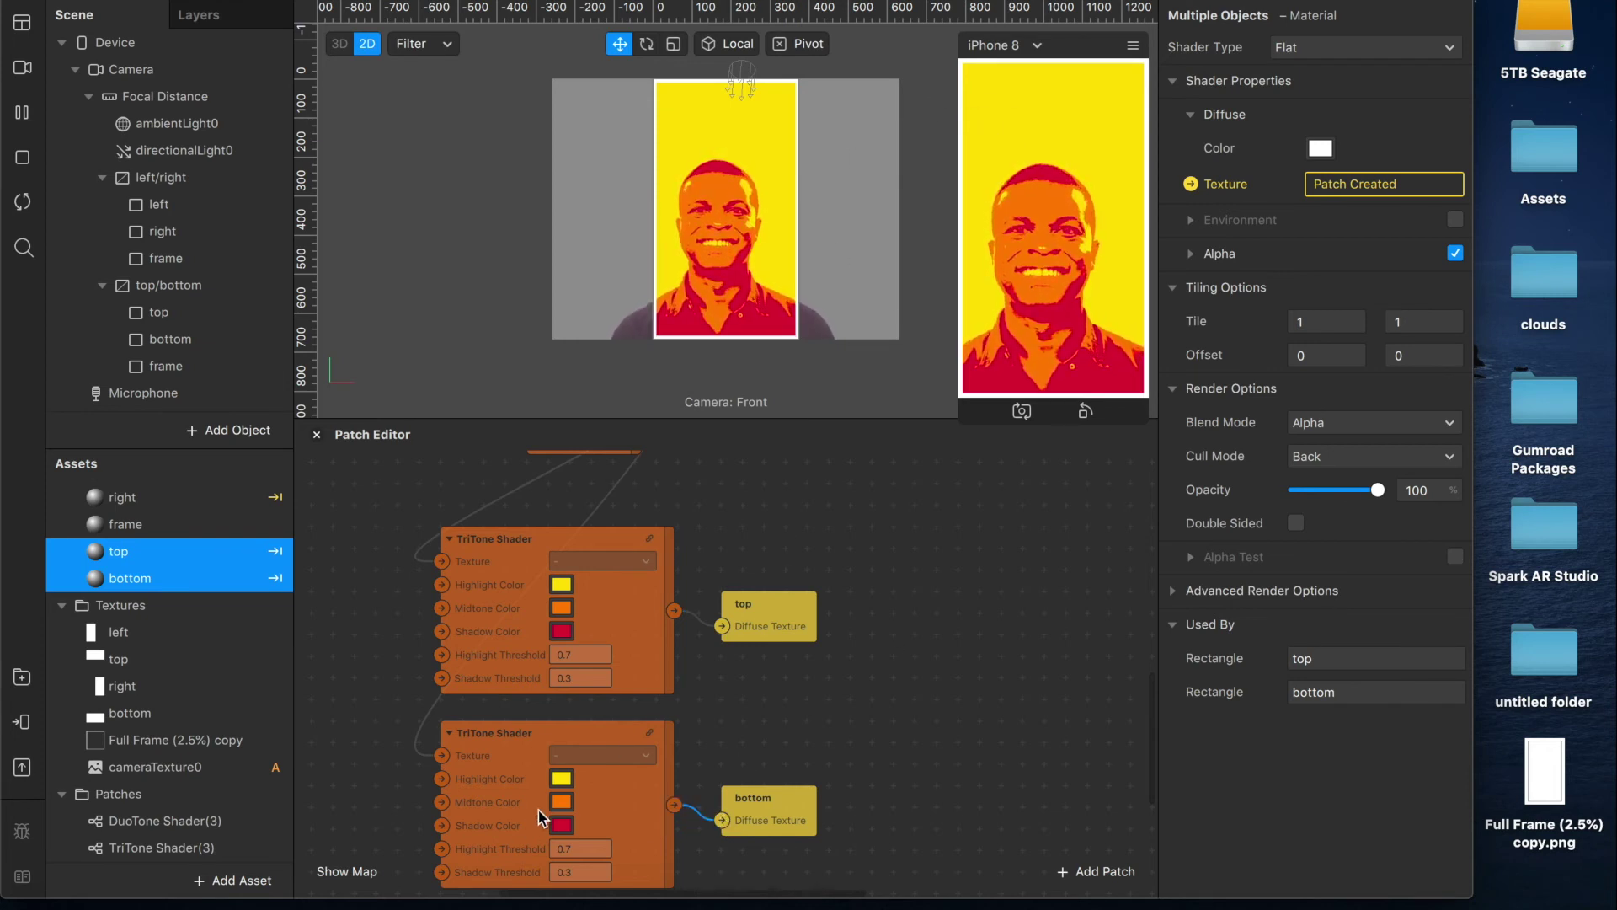
click(561, 779)
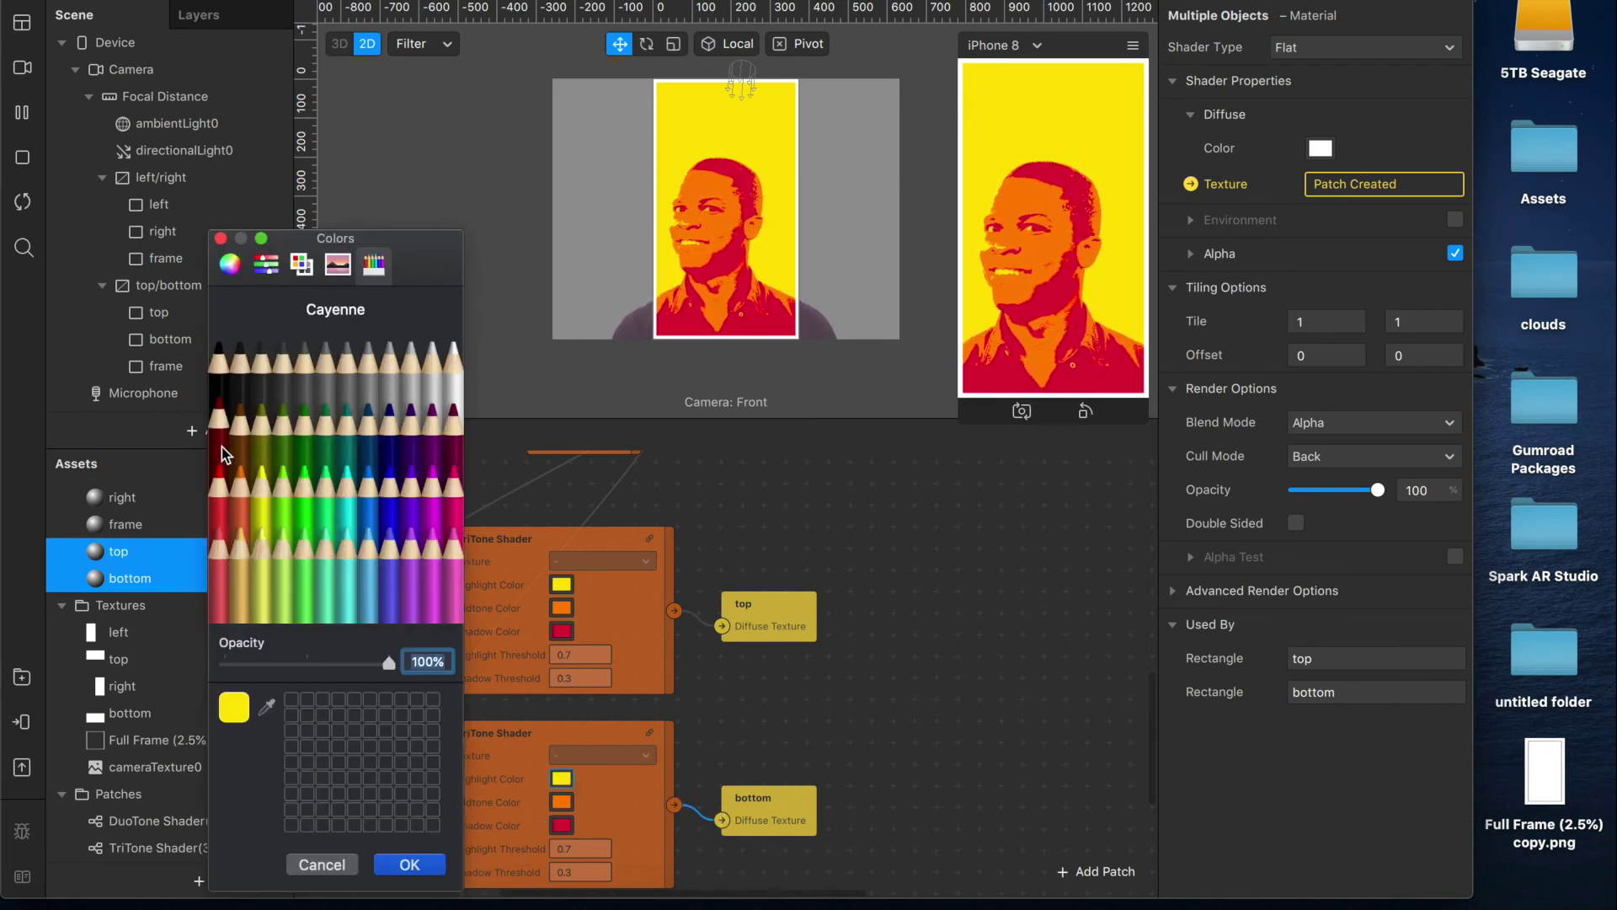
click(219, 413)
click(413, 865)
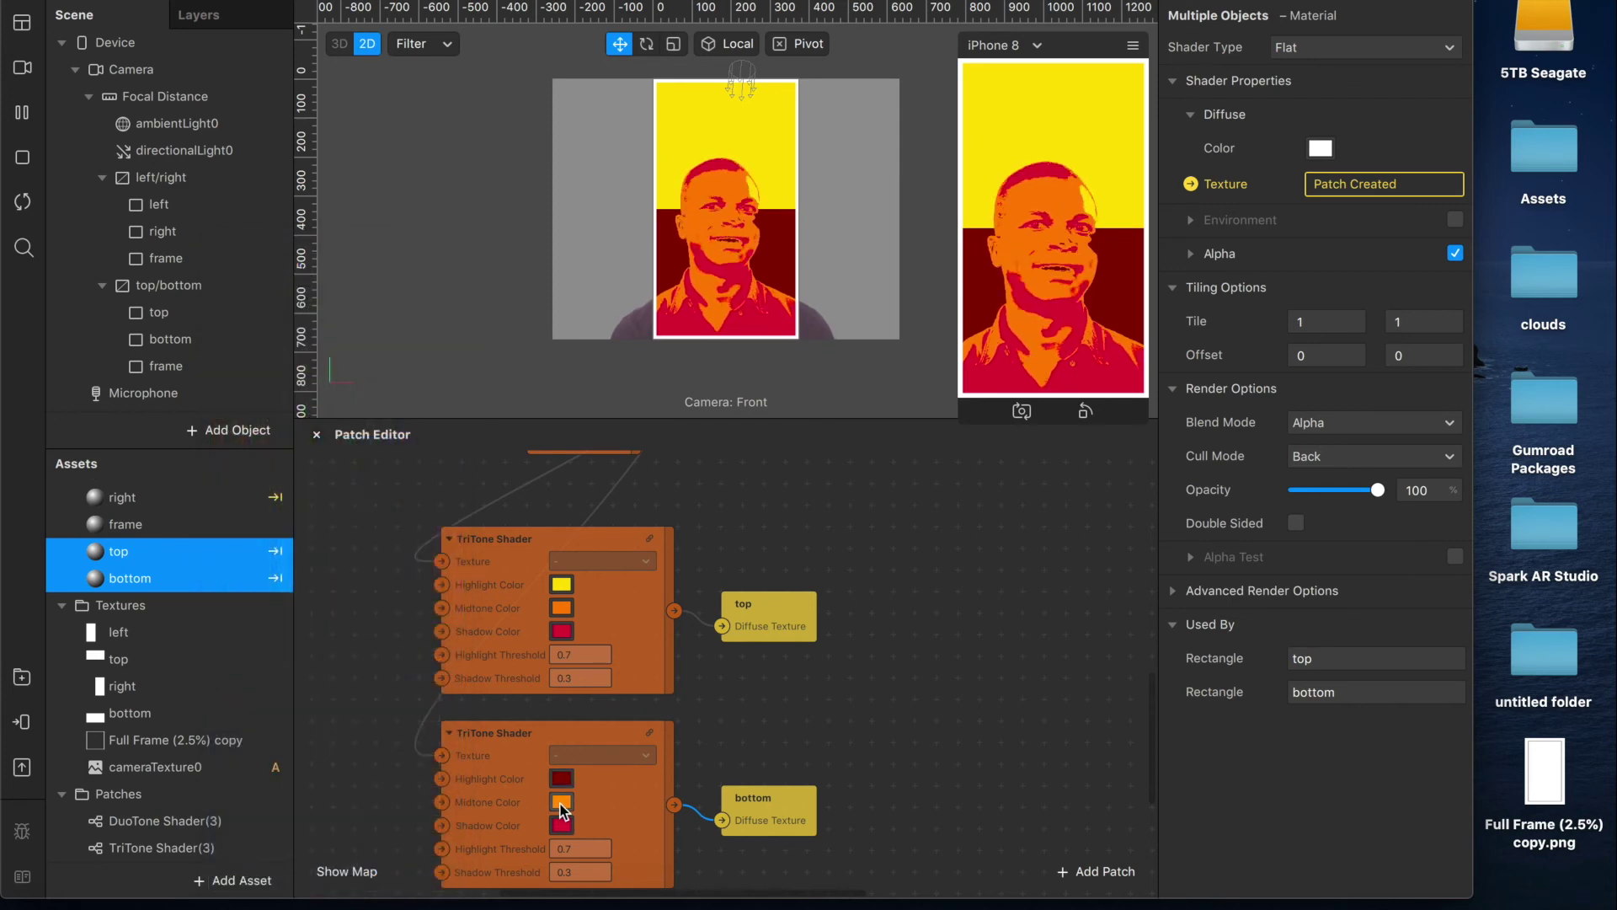
- Set the bottom TriTone midtone to green and its shadow to Blueberry blue
click(561, 802)
click(303, 484)
click(413, 865)
click(561, 824)
click(387, 506)
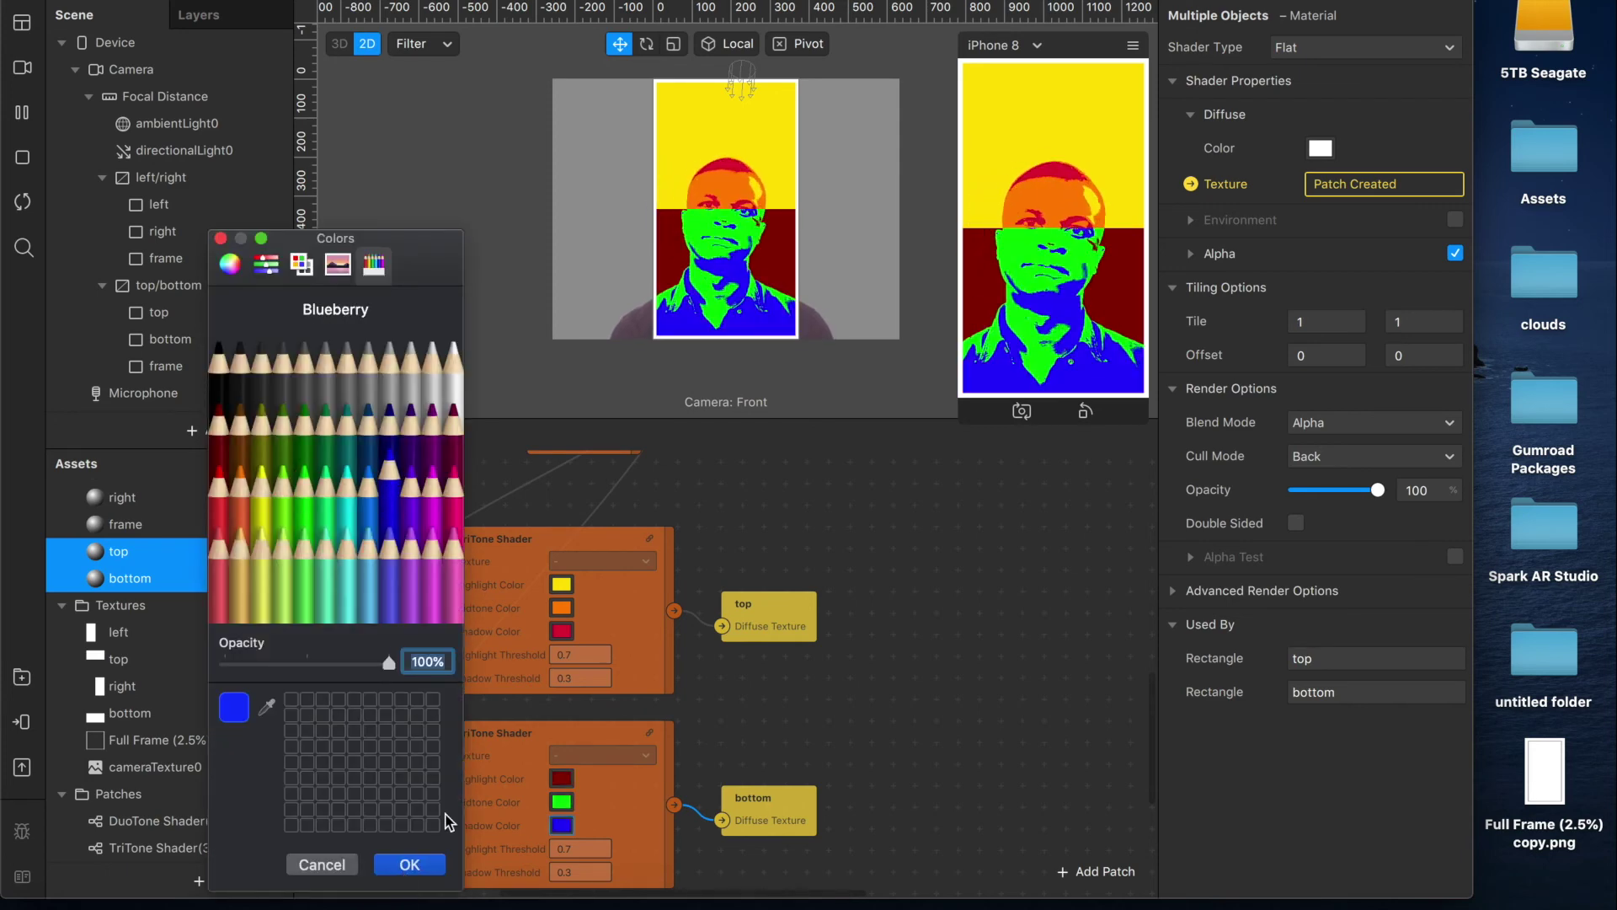
click(410, 864)
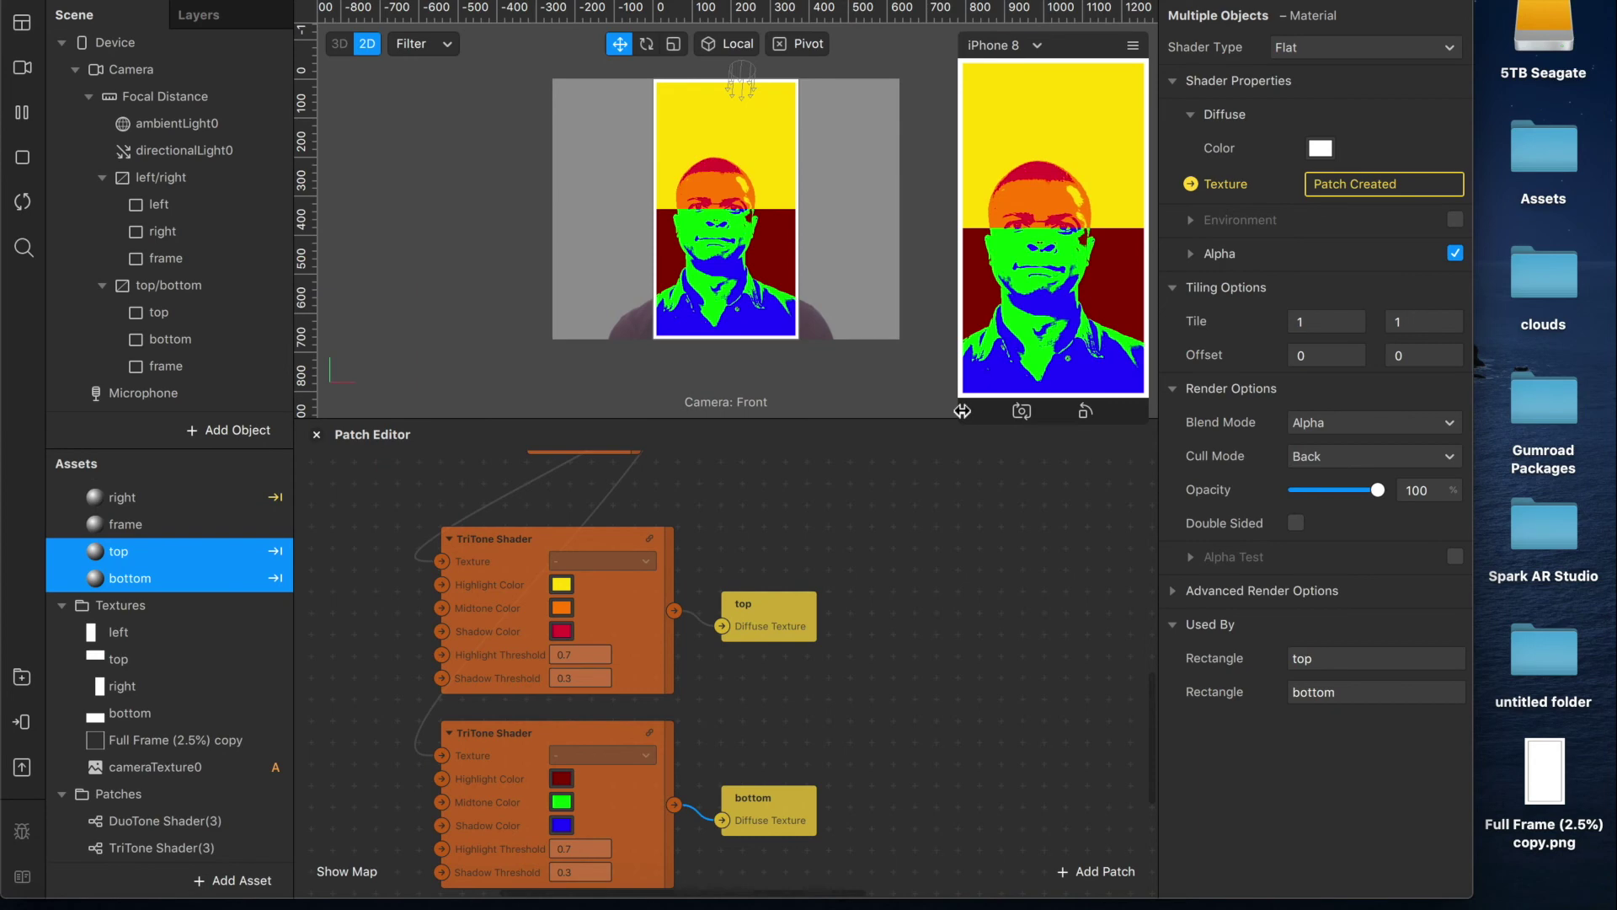
- Resize the phone preview and pan the Patch Editor view
drag(960, 411, 805, 471)
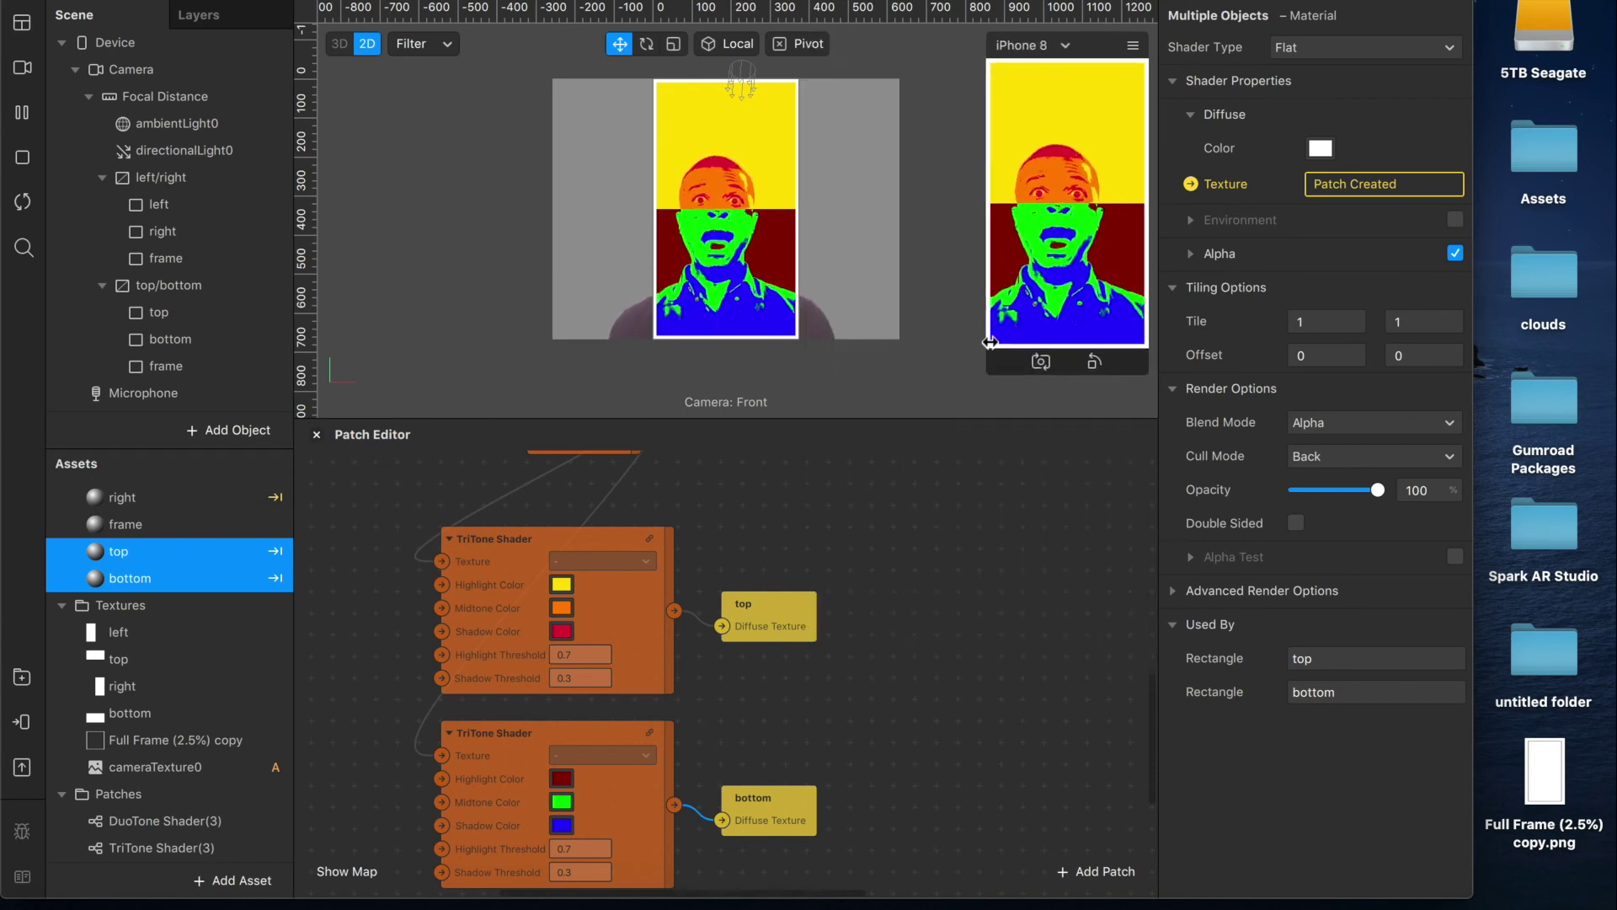
scroll(883, 633, left, 5)
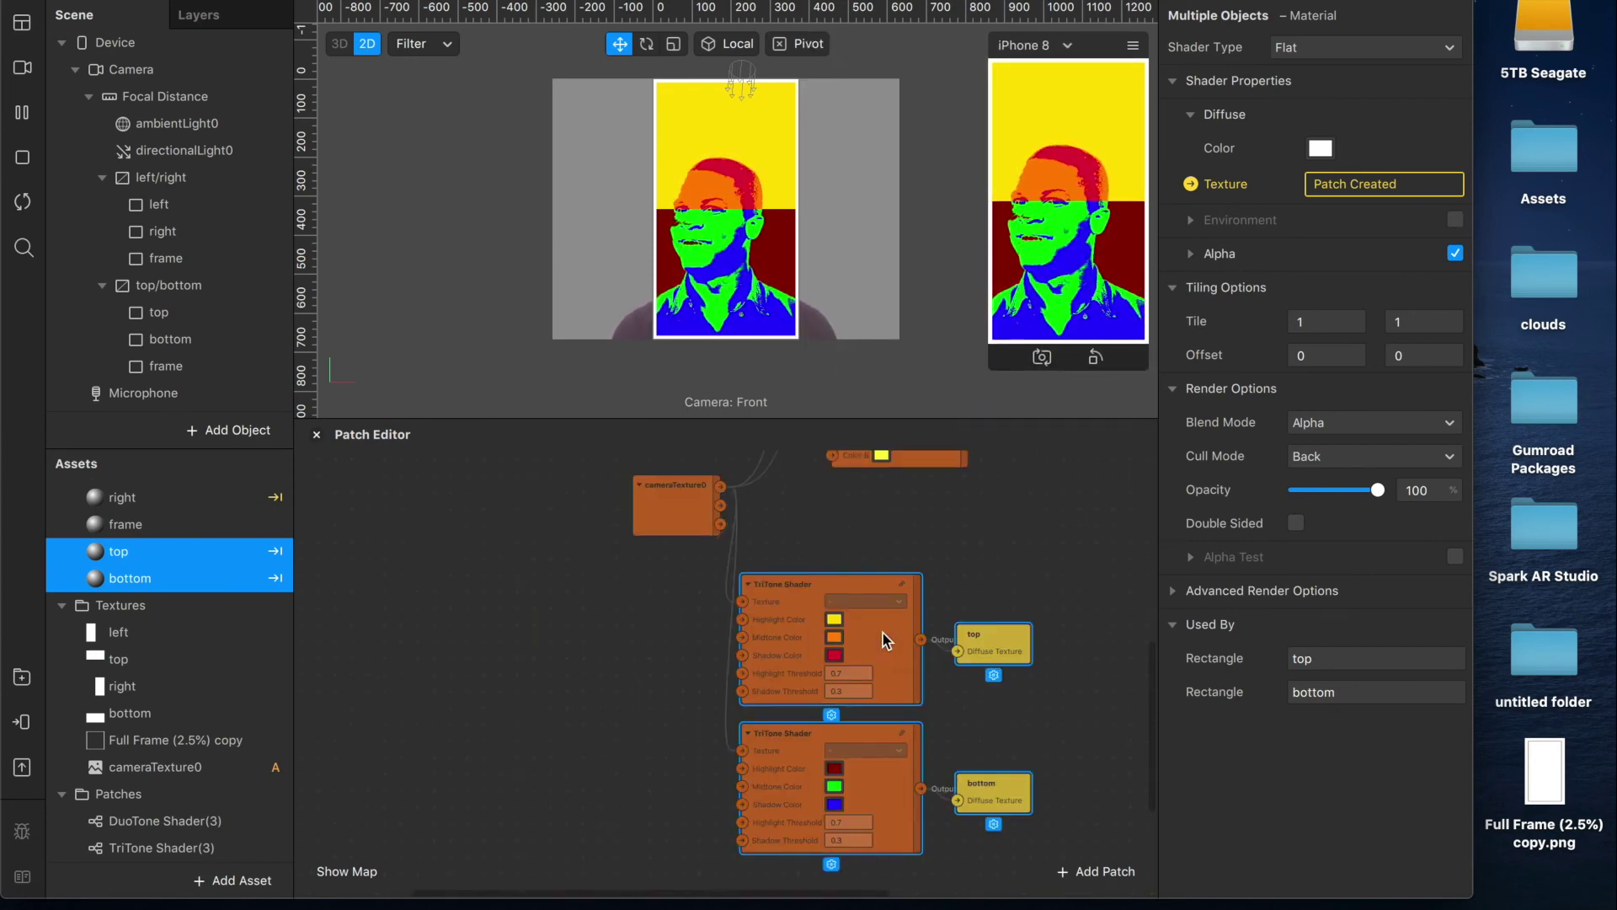
scroll(963, 638, left, 6)
scroll(963, 638, up, 4)
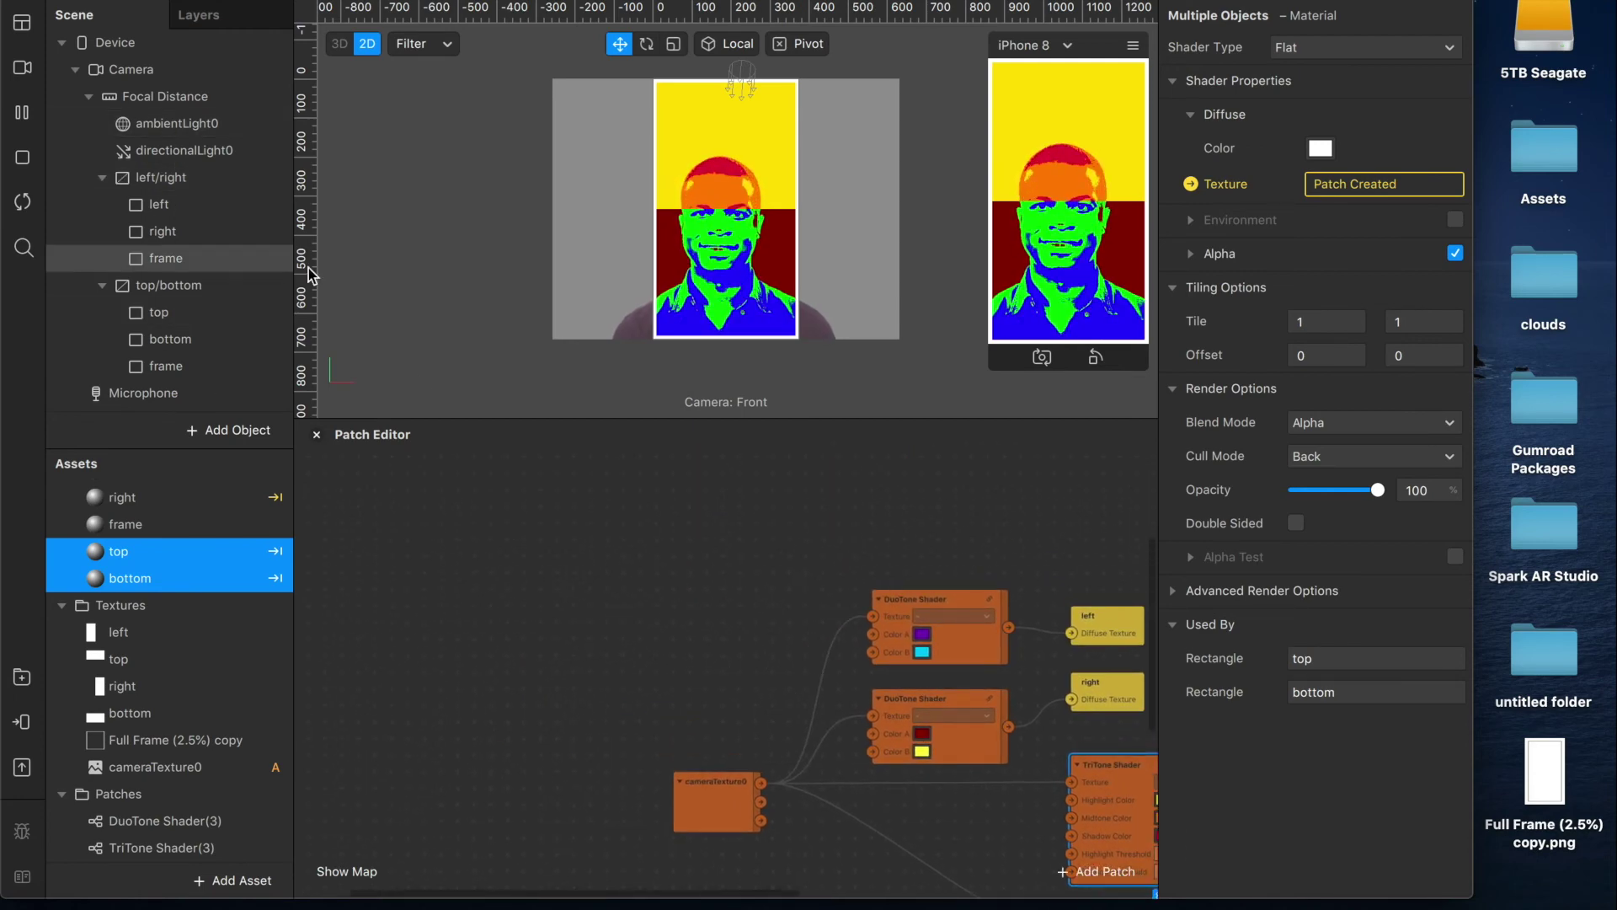
- Add Screen Tap and Counter patches to the graph
right_click(392, 553)
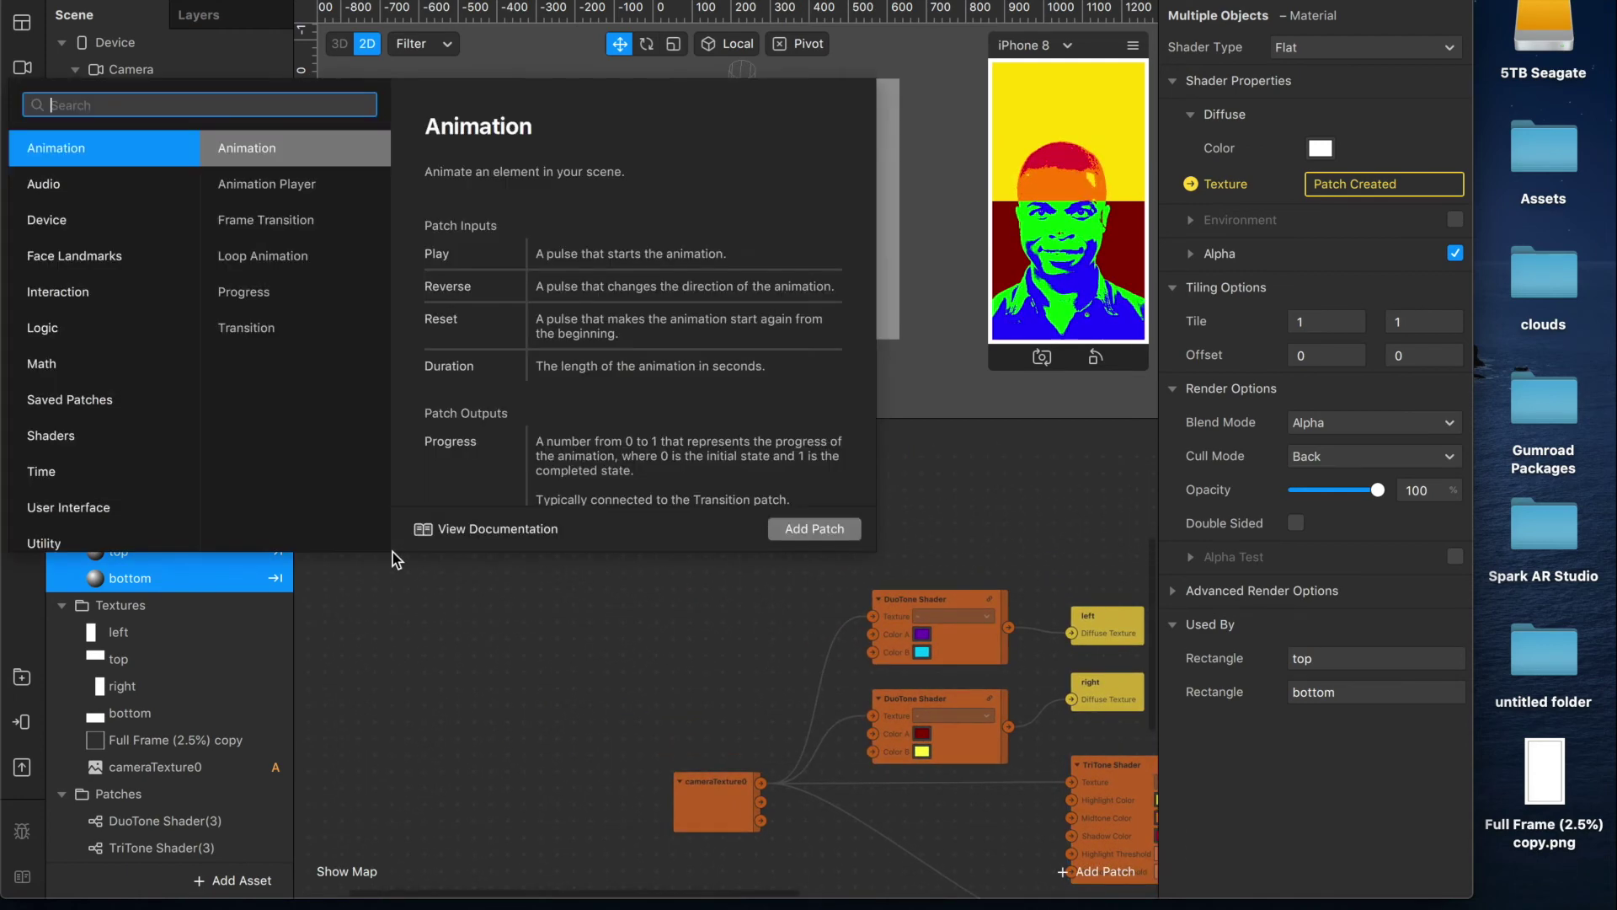
text(screen)
key(Down)
key(Return)
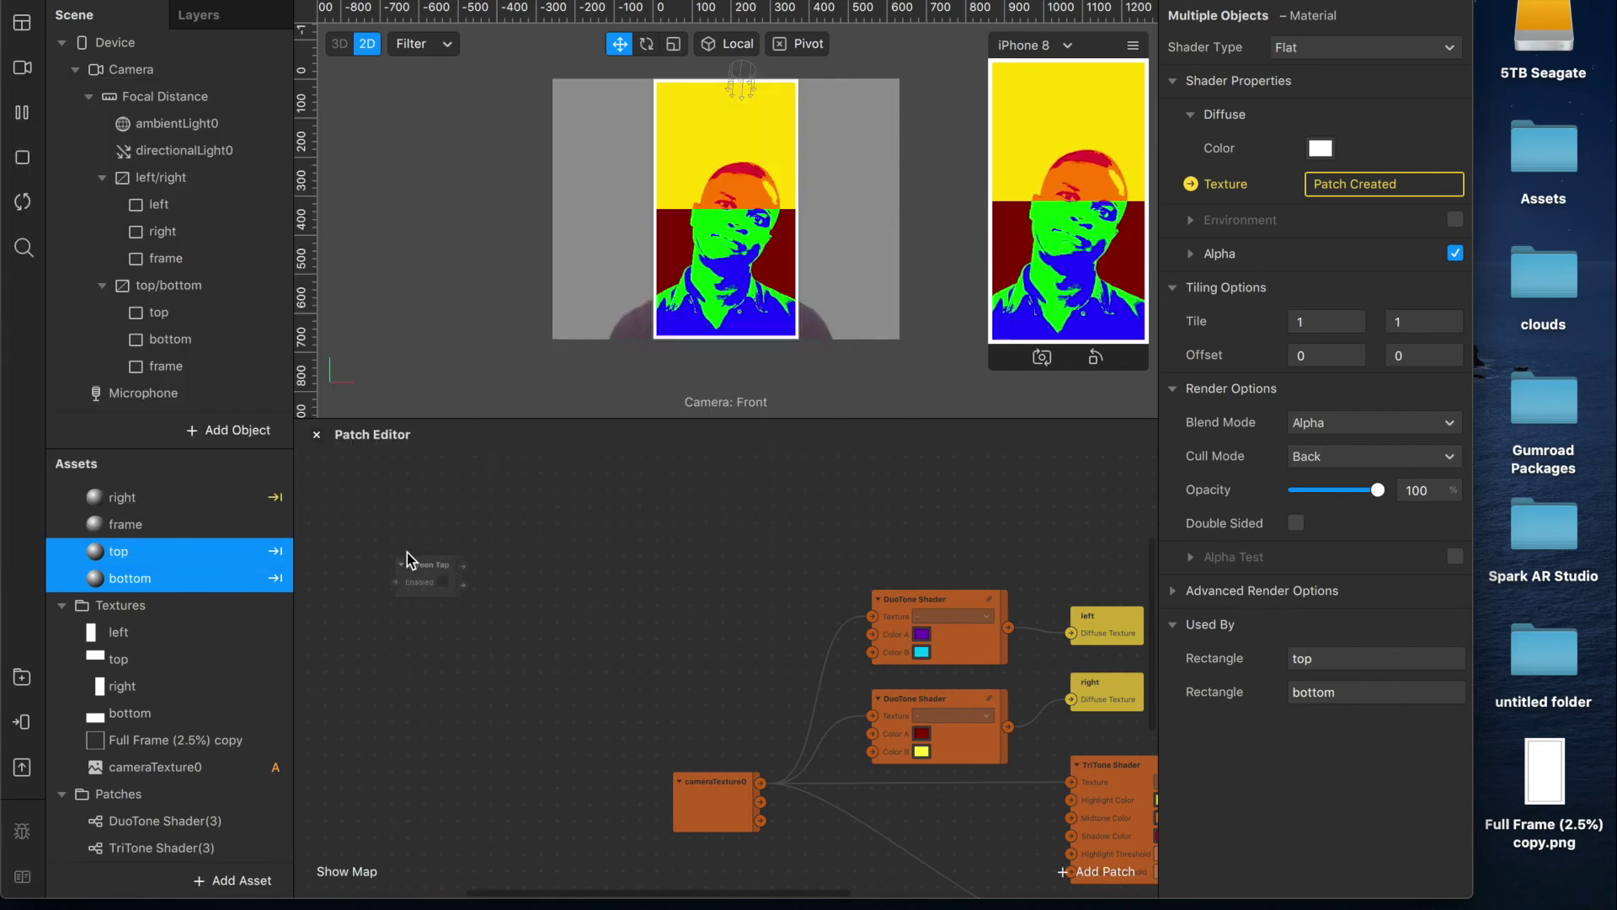
right_click(486, 558)
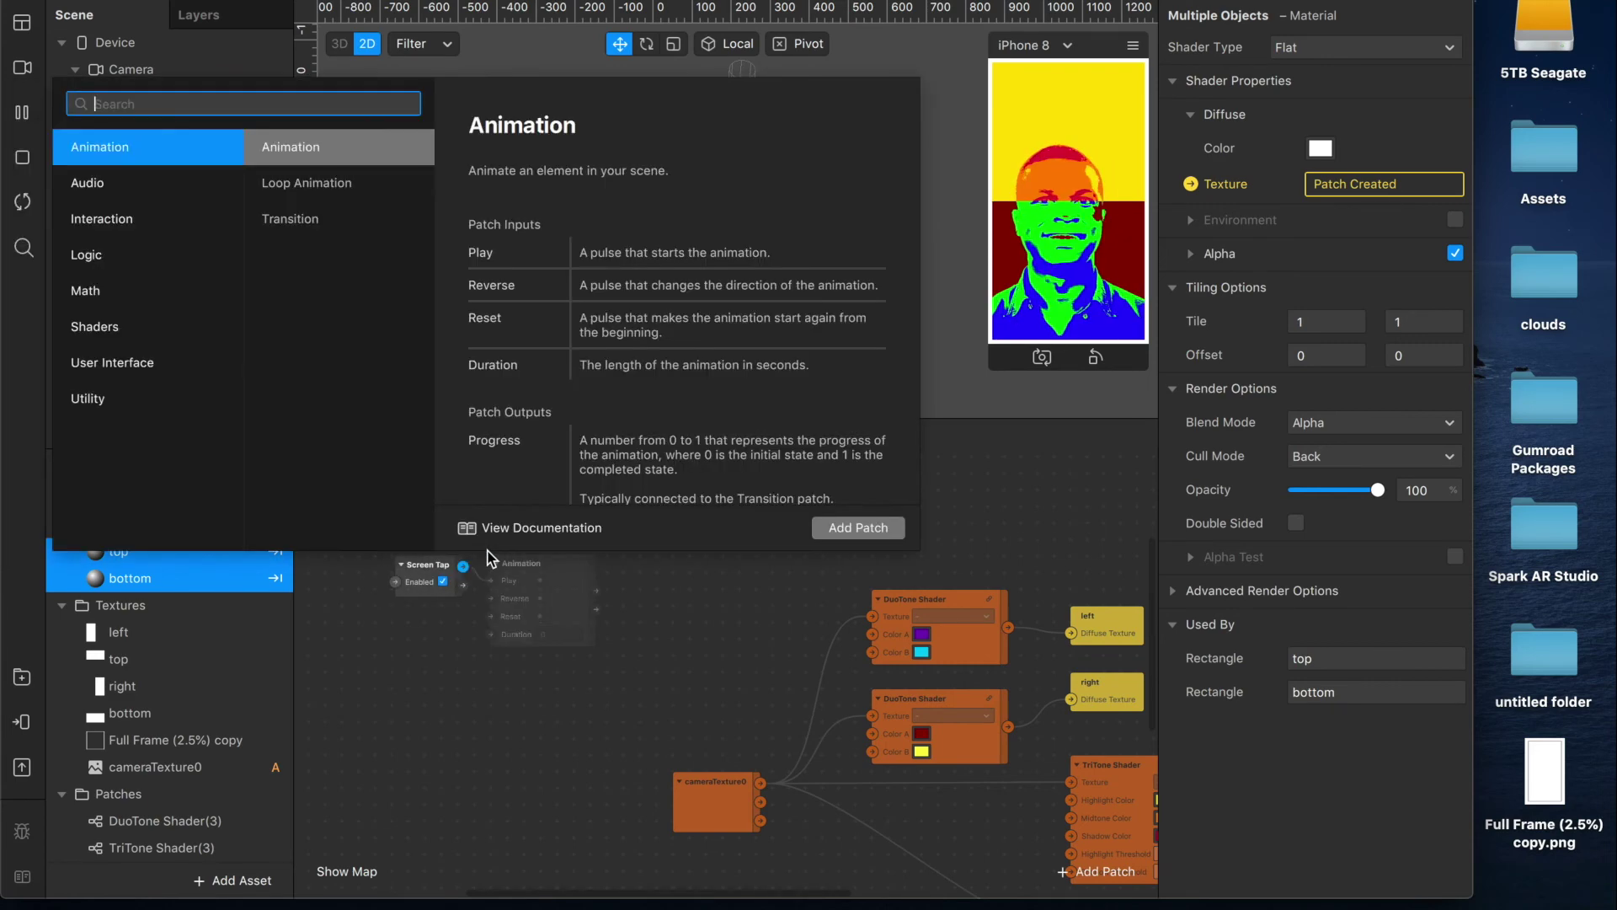
text(counter)
key(Return)
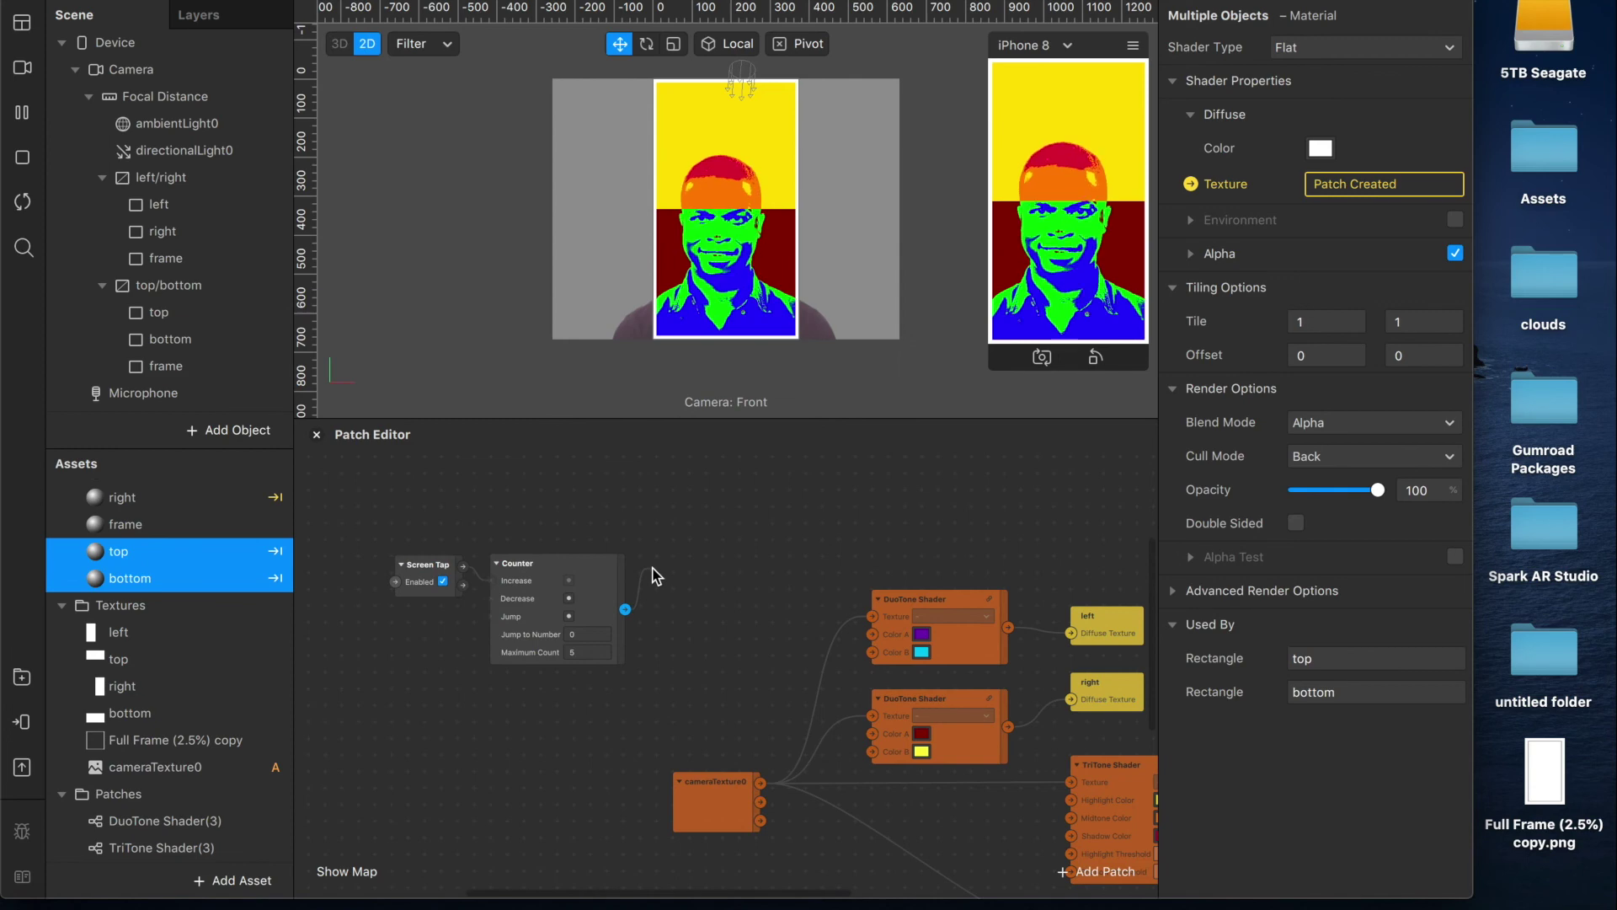
- Add two Equals Exactly patches (0 and 1) and set the Counter's Maximum Count to 2
right_click(652, 575)
text(equa)
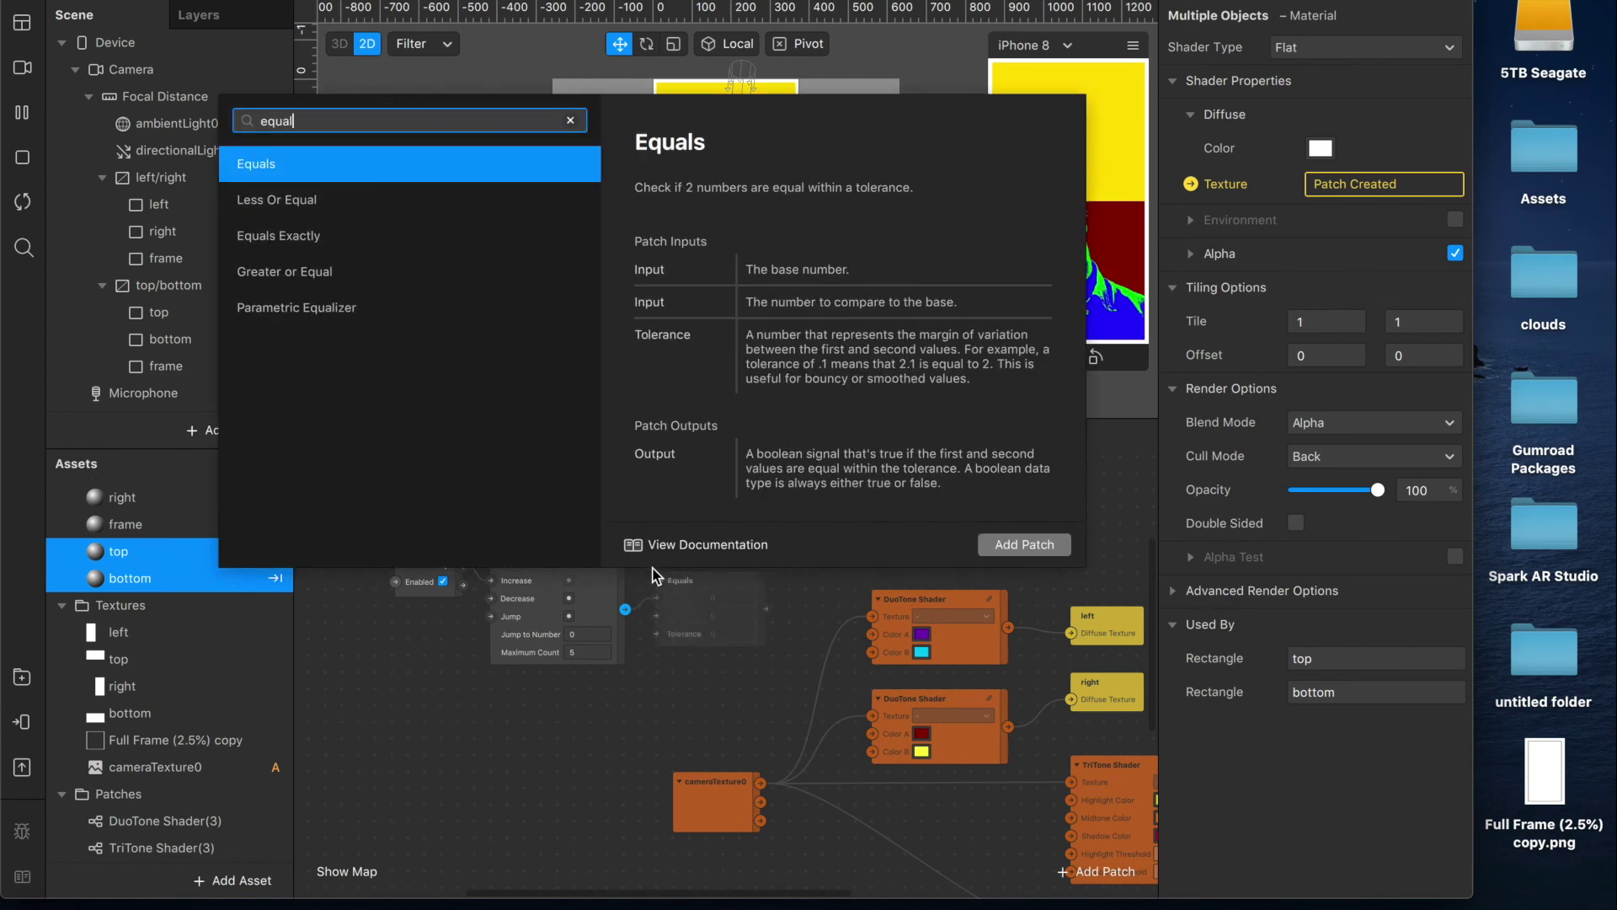
text(l)
key(Down)
key(Down)
key(Return)
key(super+d)
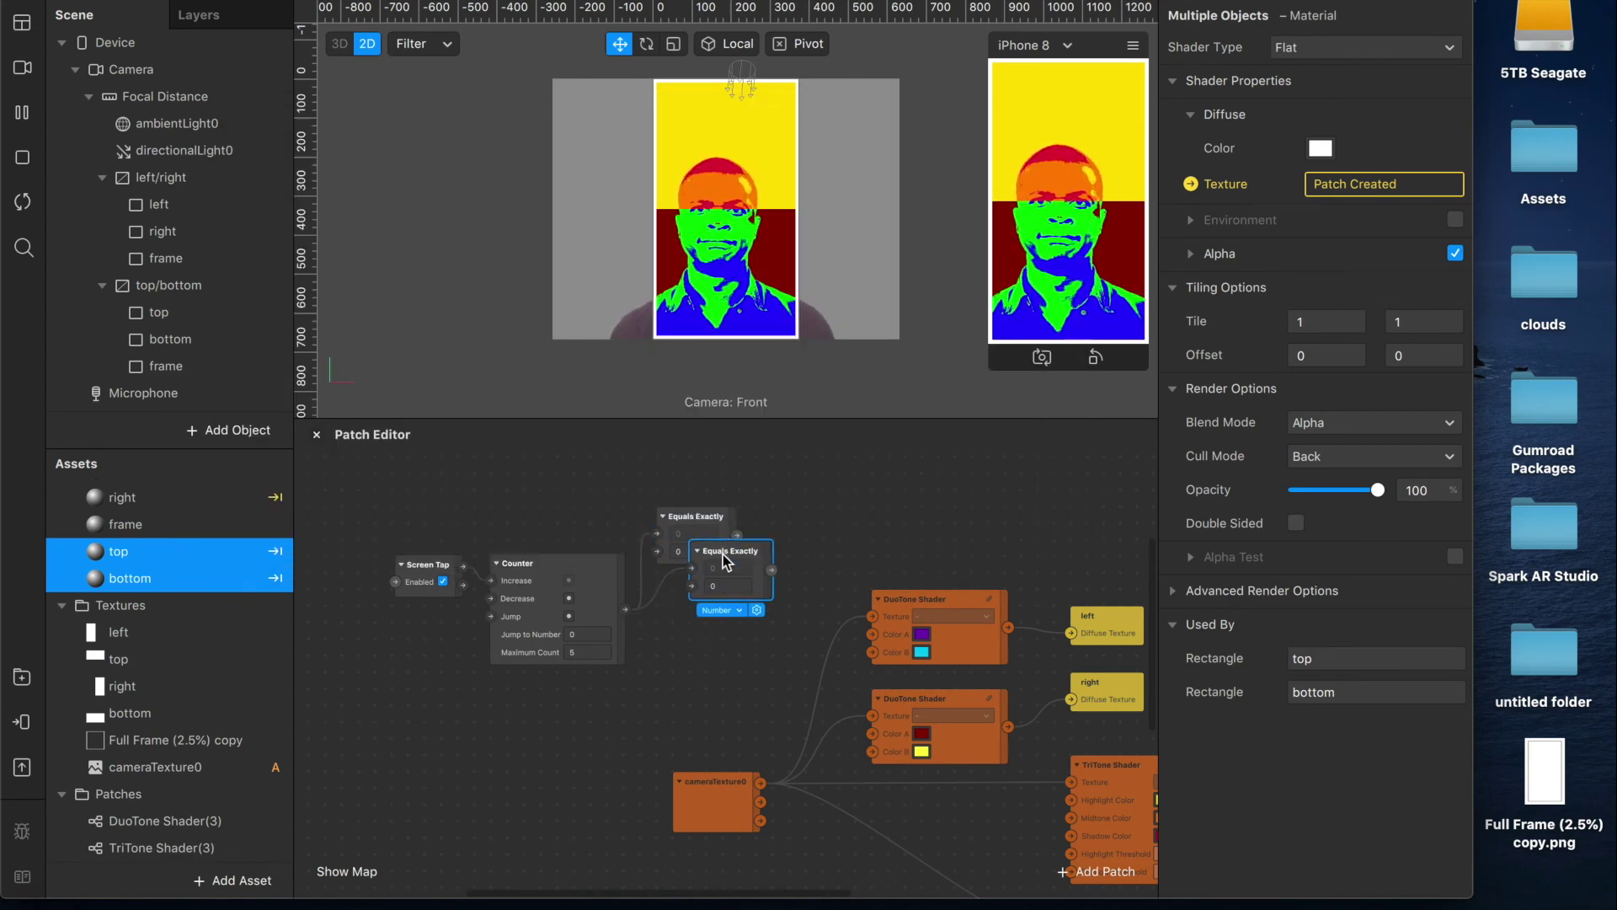
drag(726, 563, 681, 617)
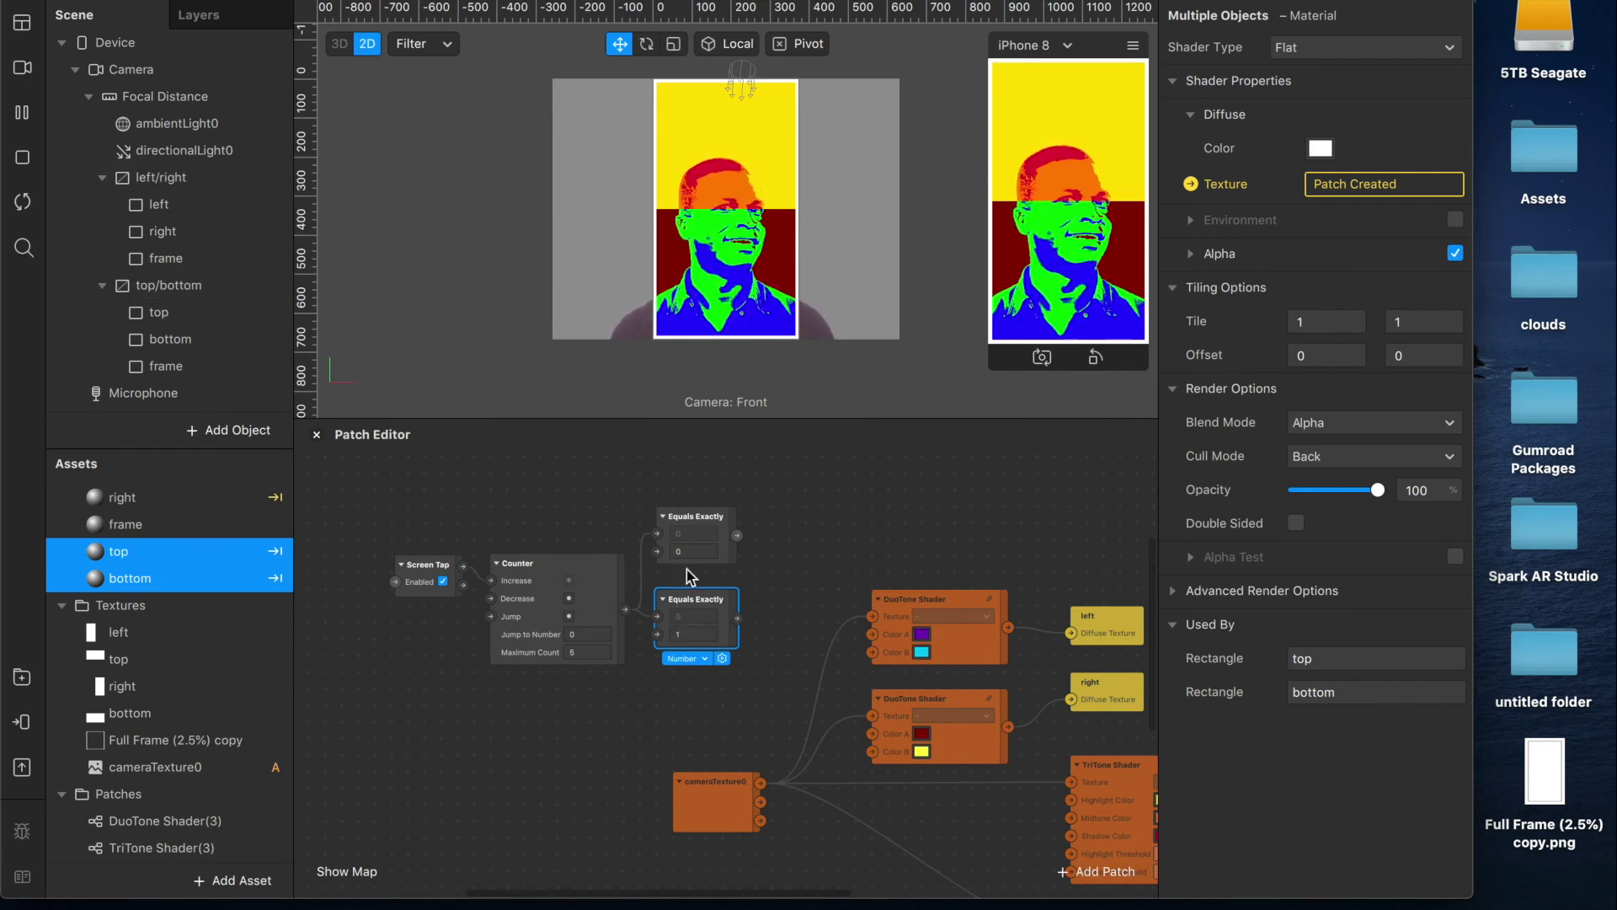
click(589, 652)
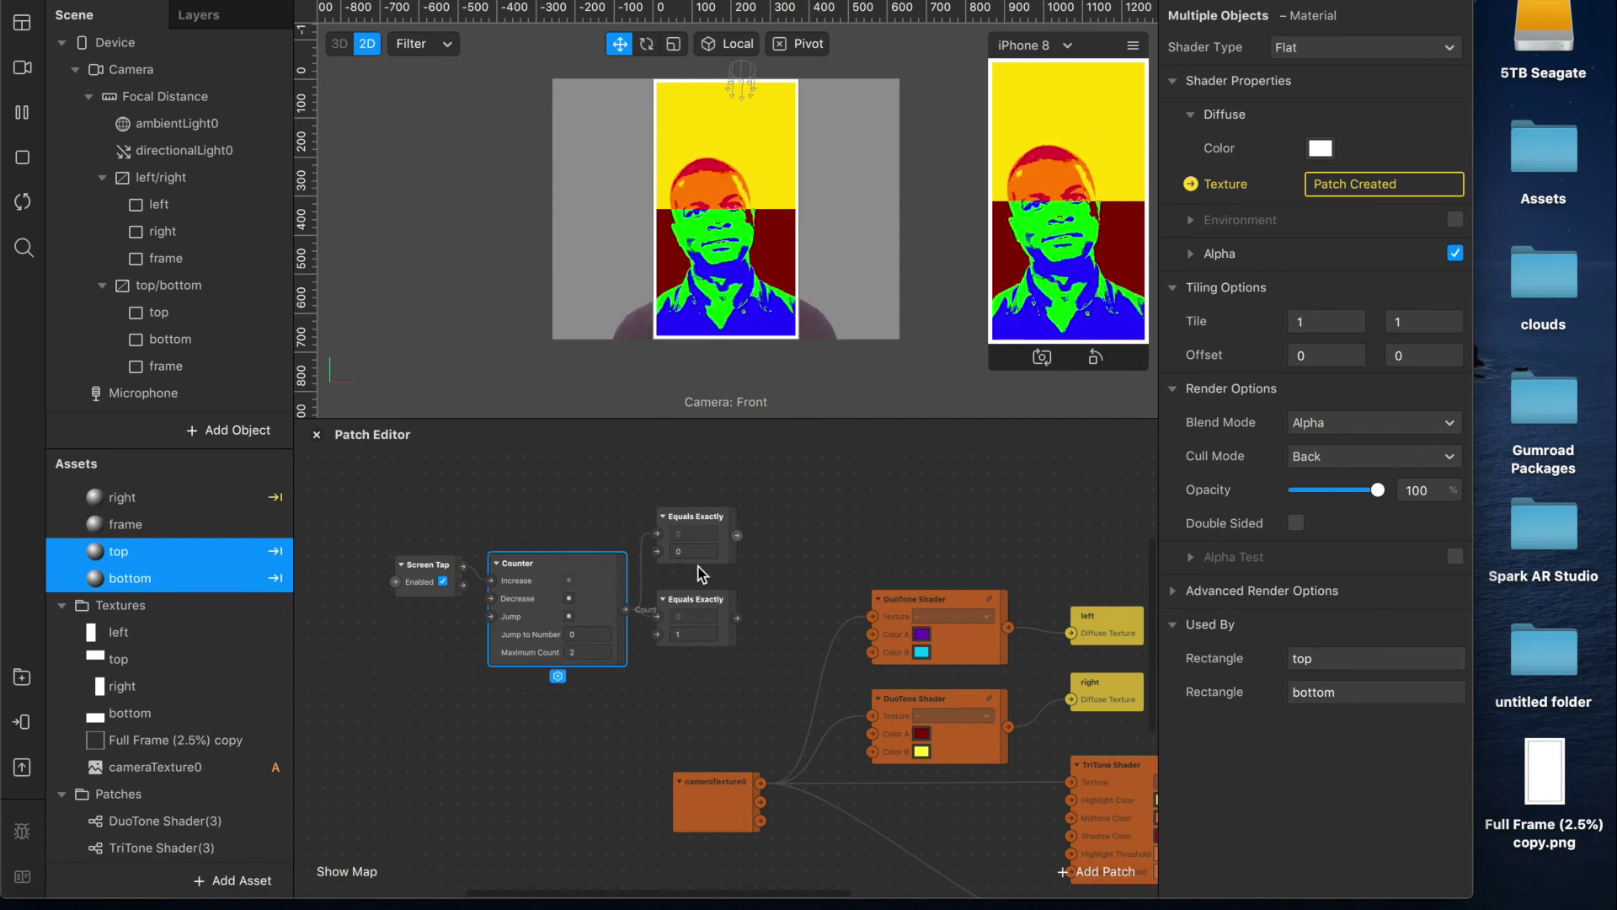
click(156, 181)
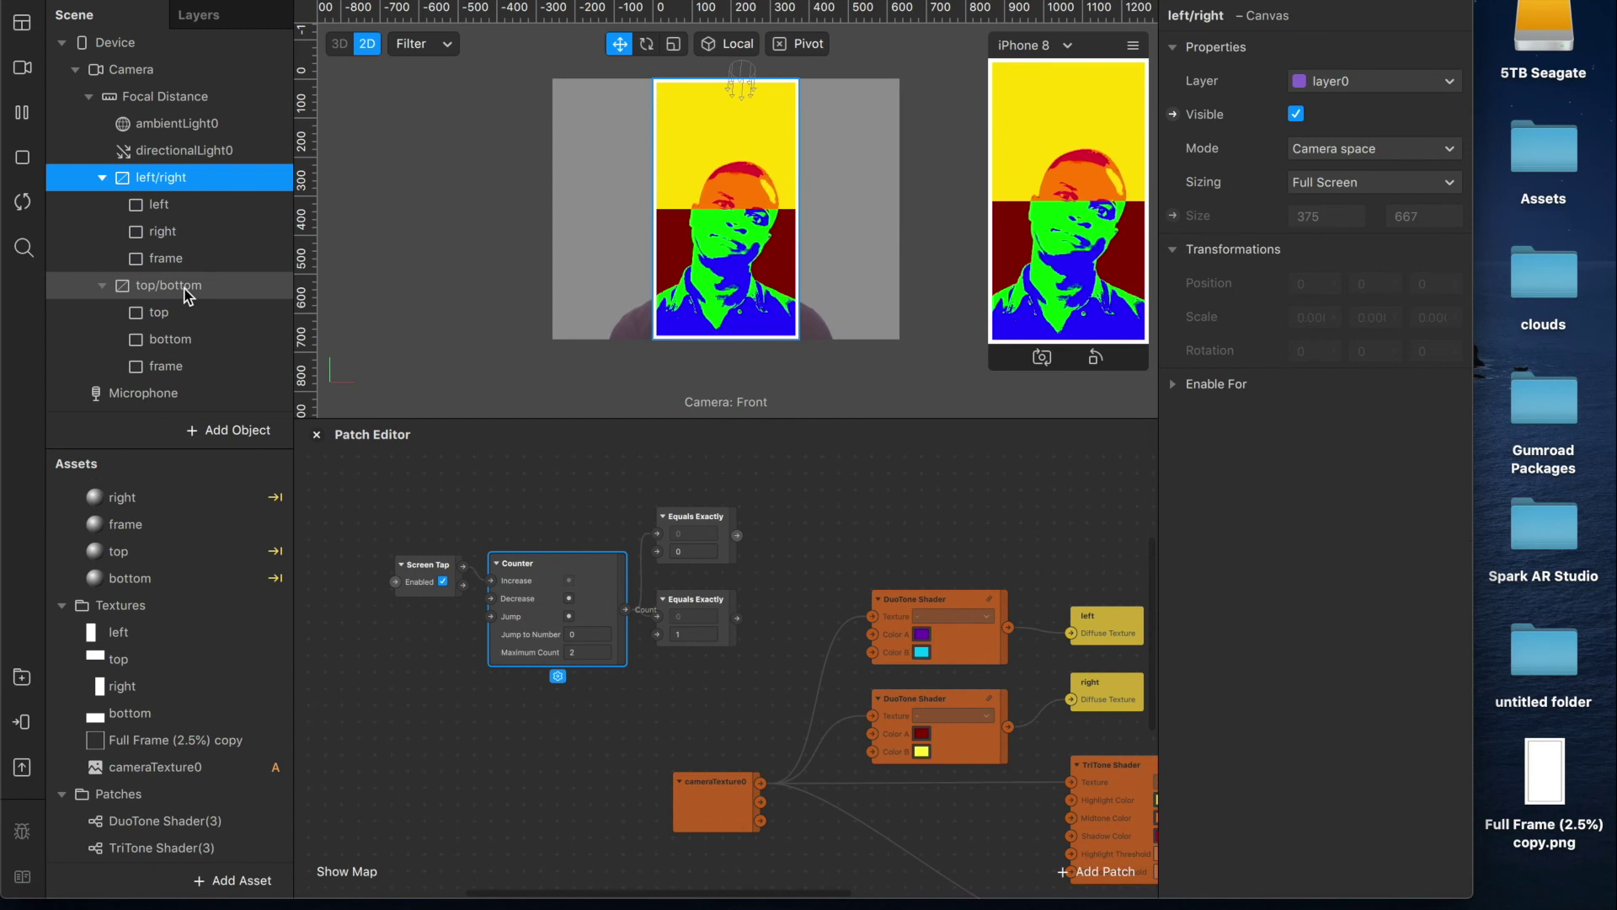
- Create Visible patches for both canvases and wire the Equals Exactly outputs to them
super+click(154, 287)
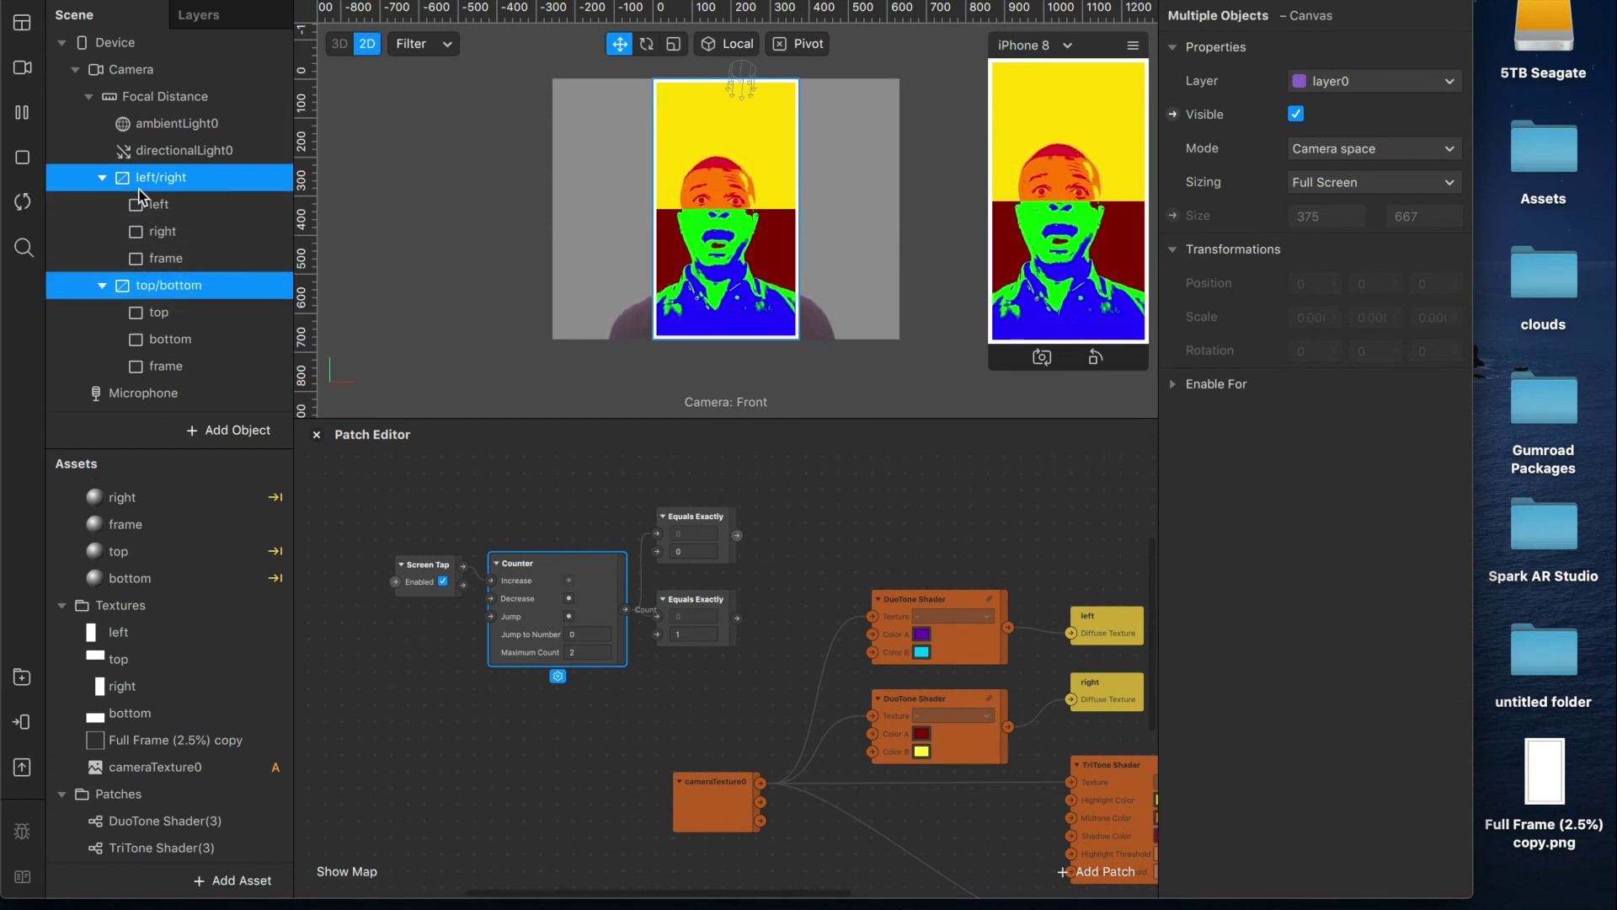
click(1173, 114)
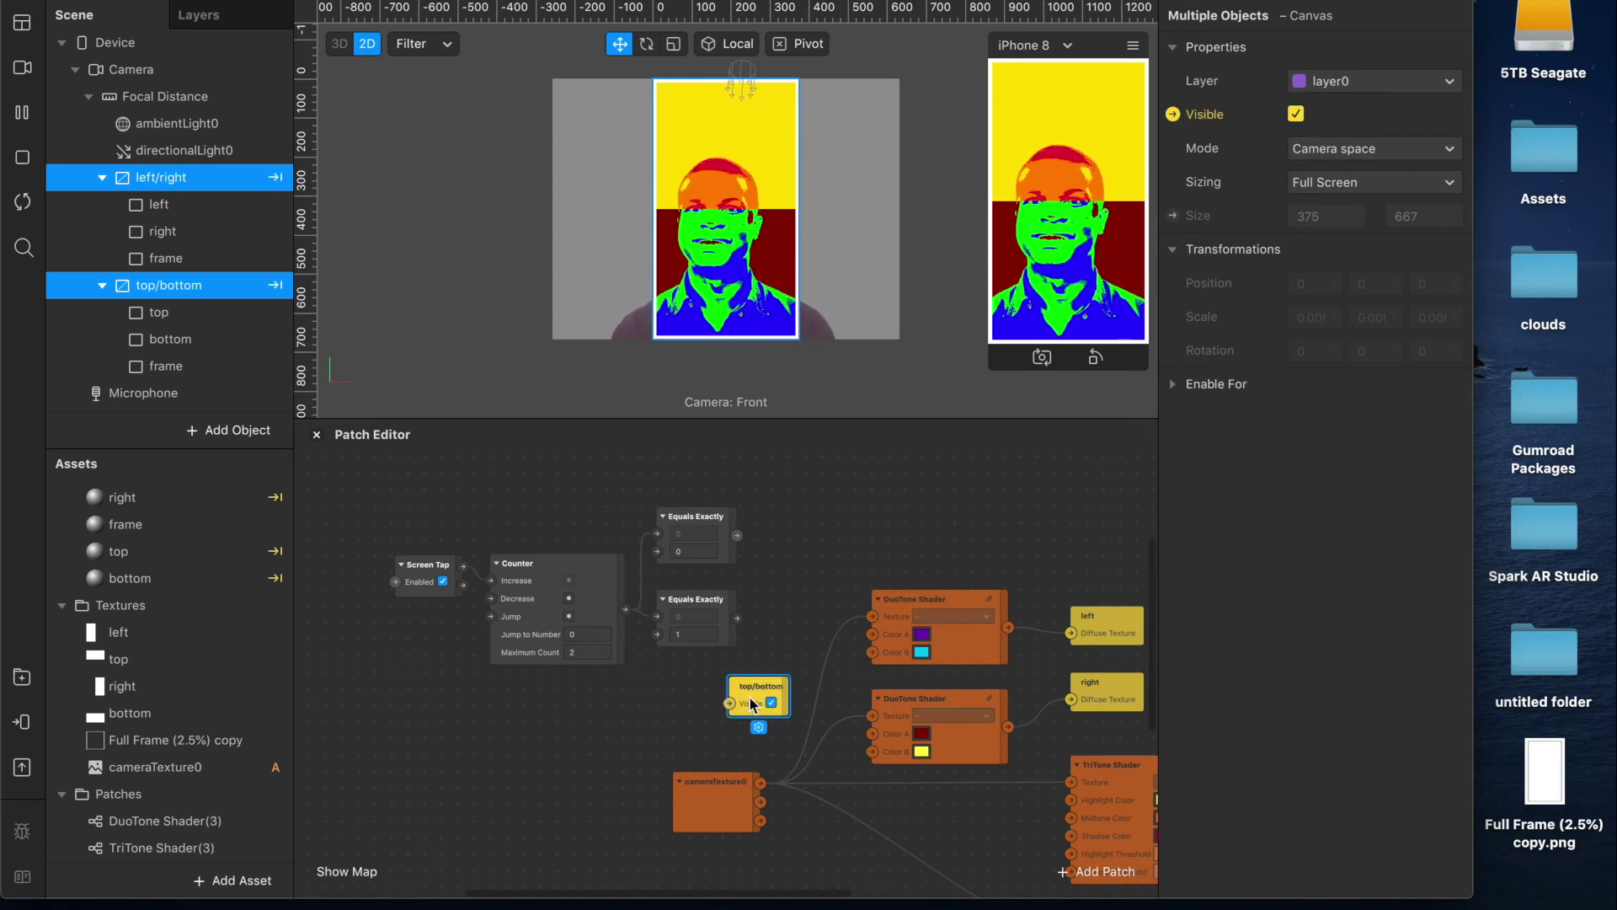
drag(761, 687, 804, 500)
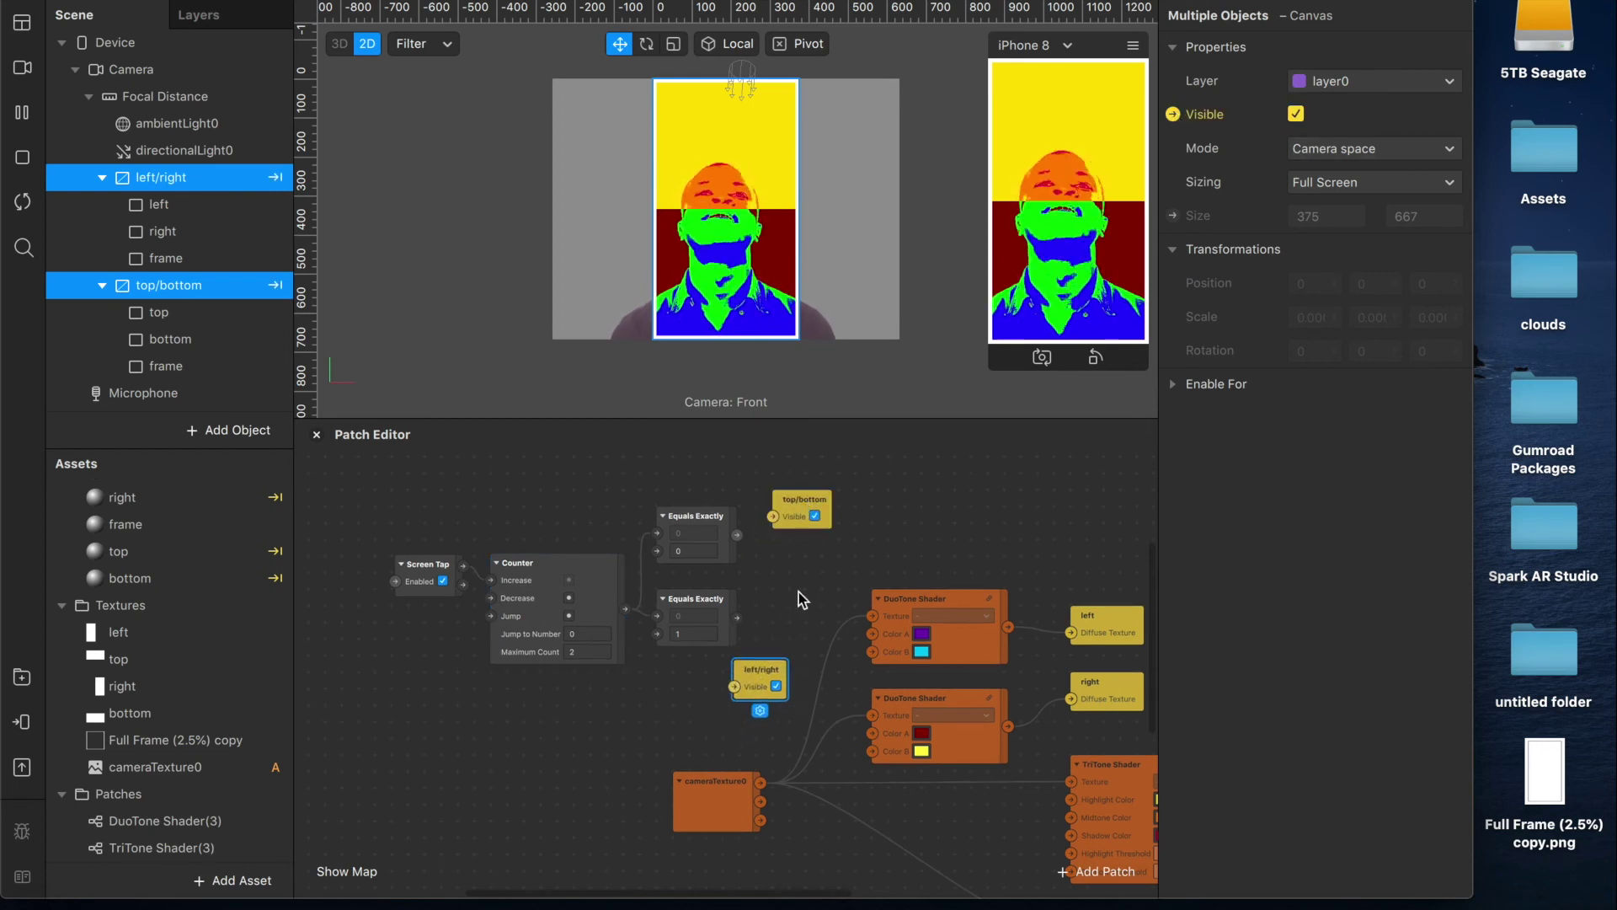
drag(761, 671, 799, 600)
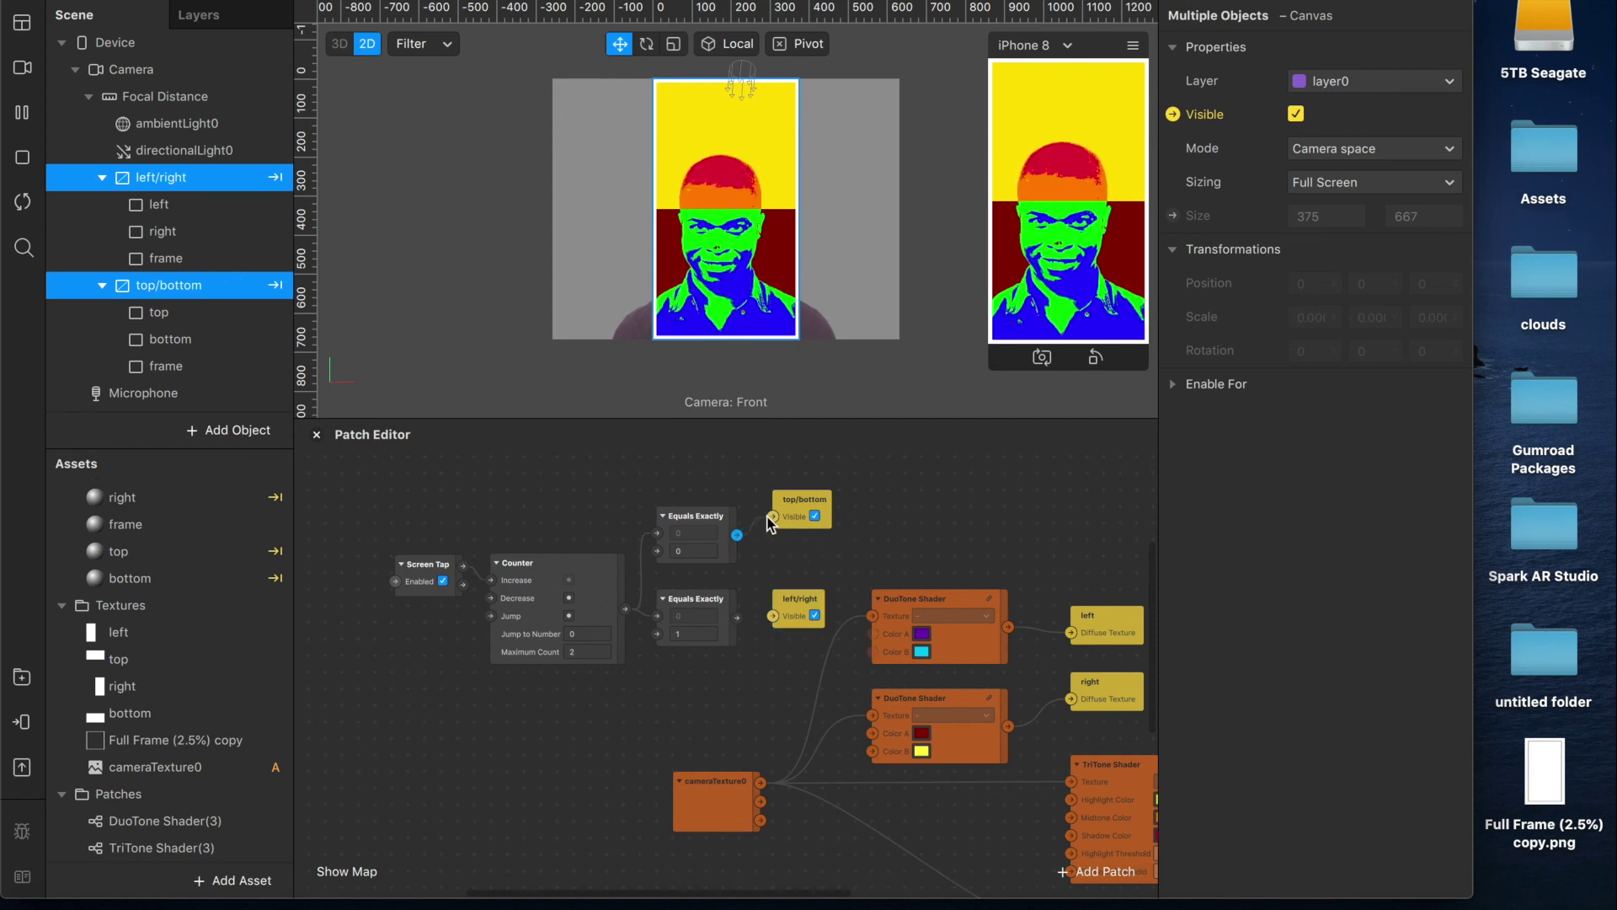
drag(737, 618, 772, 615)
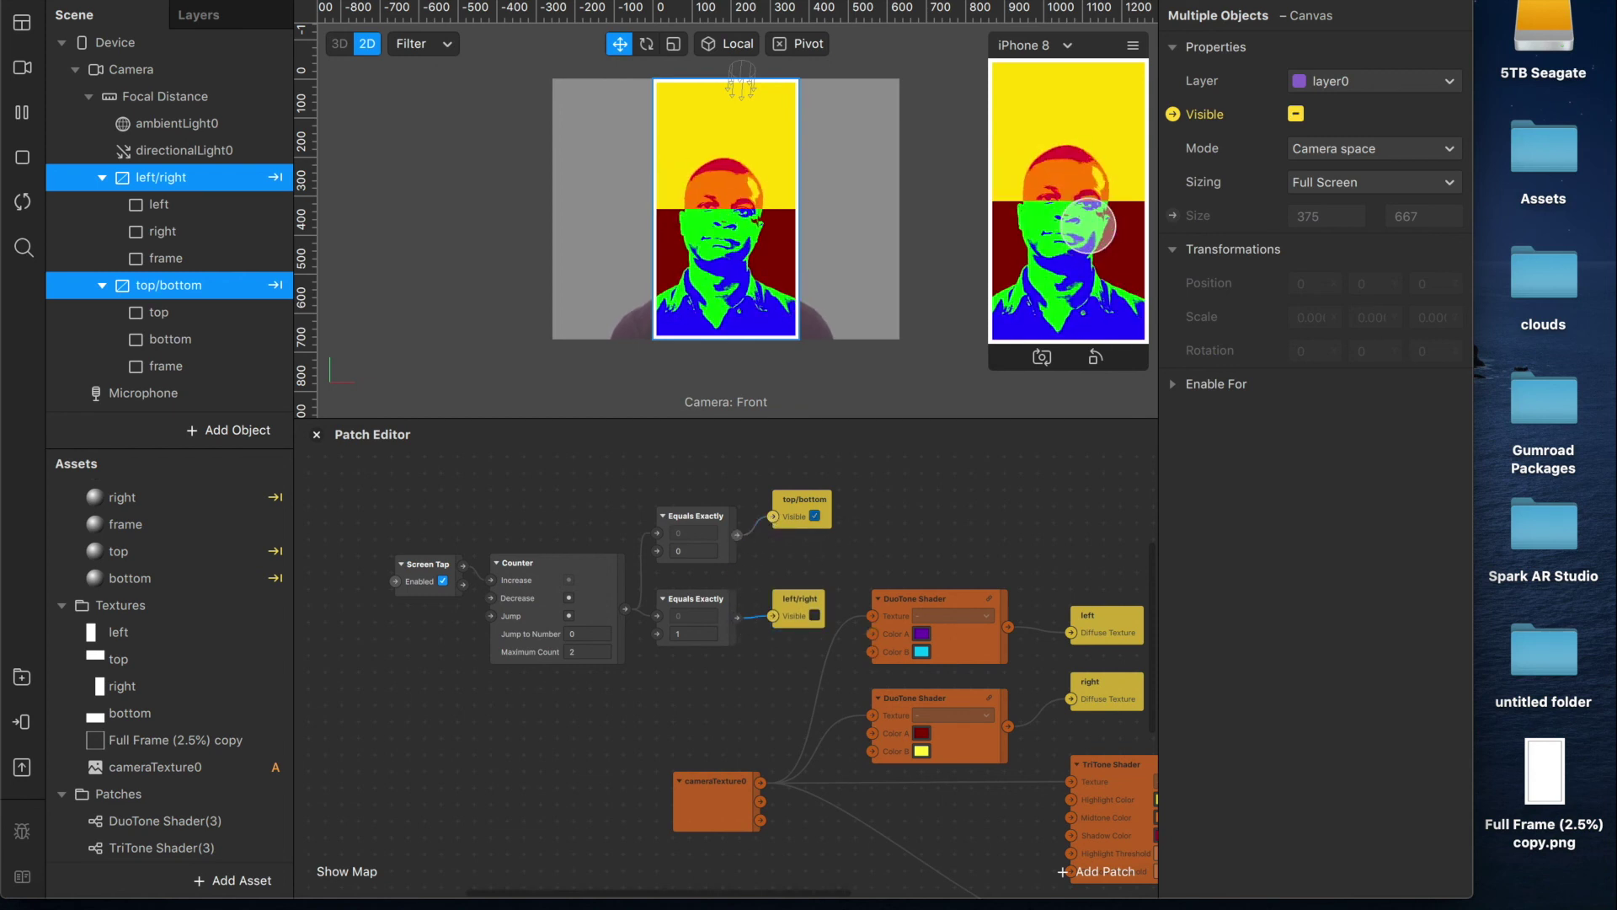
- Tap the preview three times to toggle between the top/bottom and left/right splits
click(1087, 226)
click(1087, 226)
click(1087, 226)
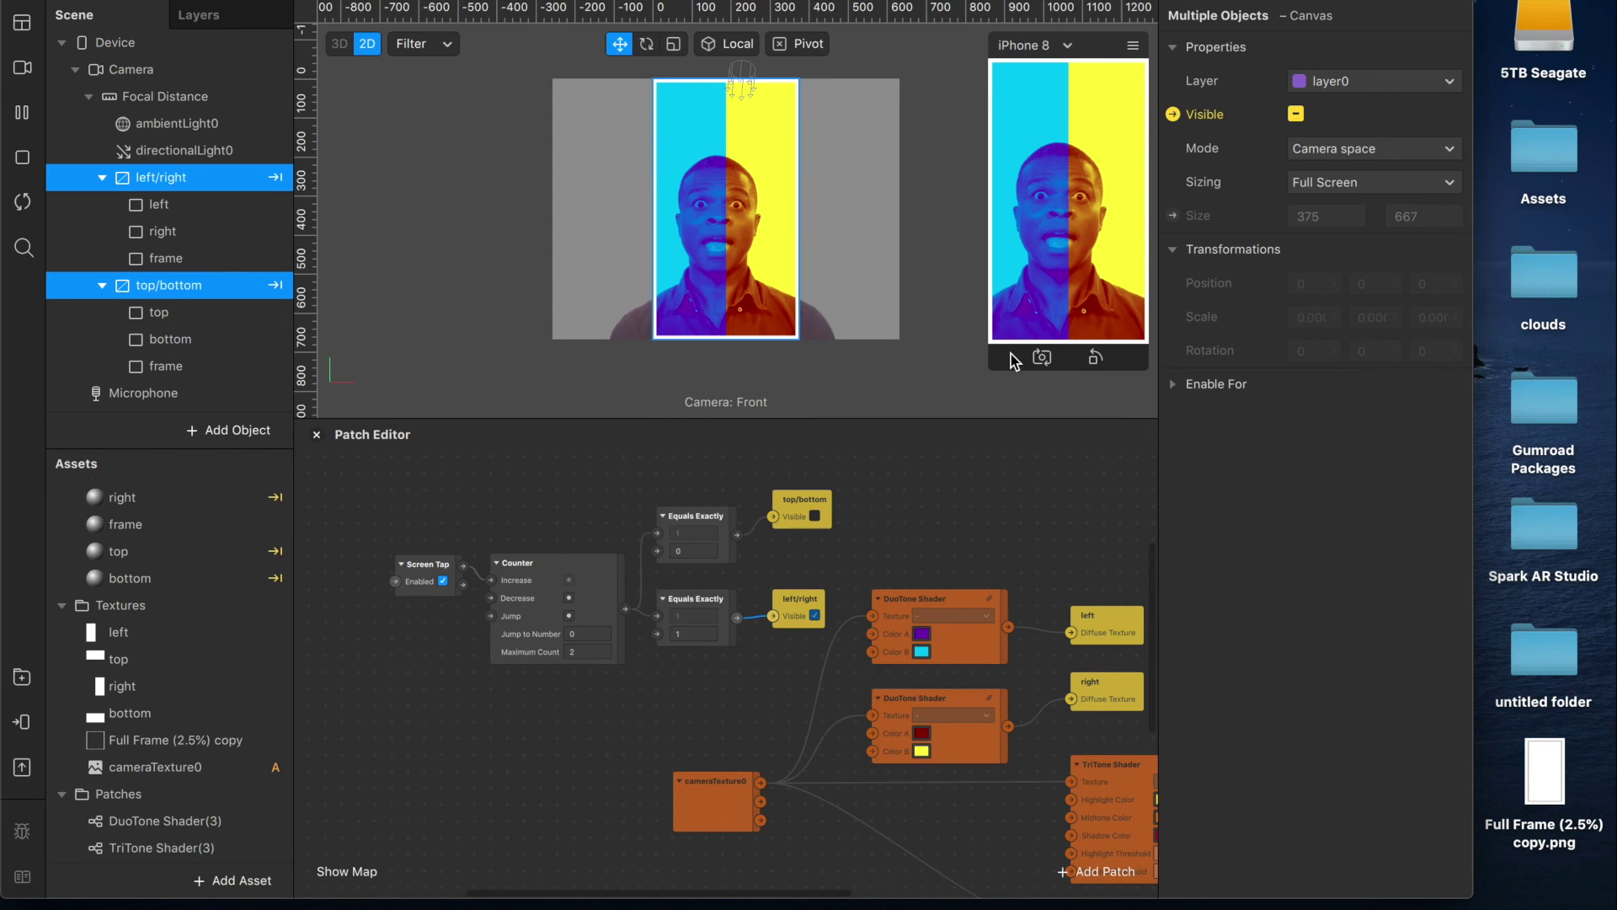
scroll(942, 522, down, 5)
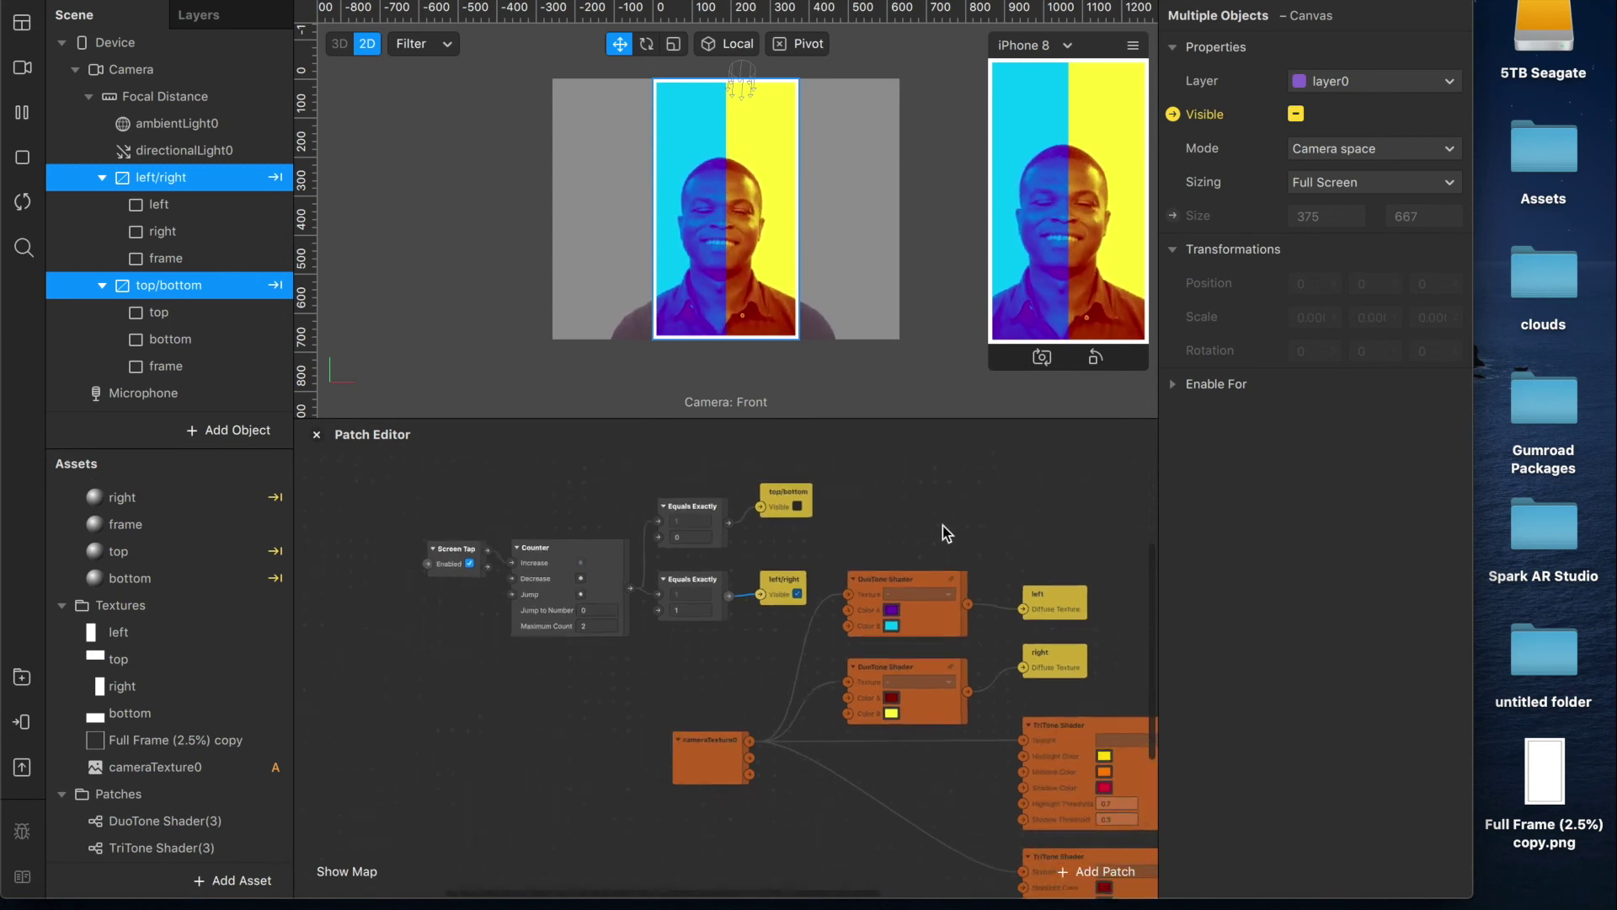
- Make the Patch Editor taller, pan to show the whole graph, and enlarge the device preview
drag(855, 419, 855, 377)
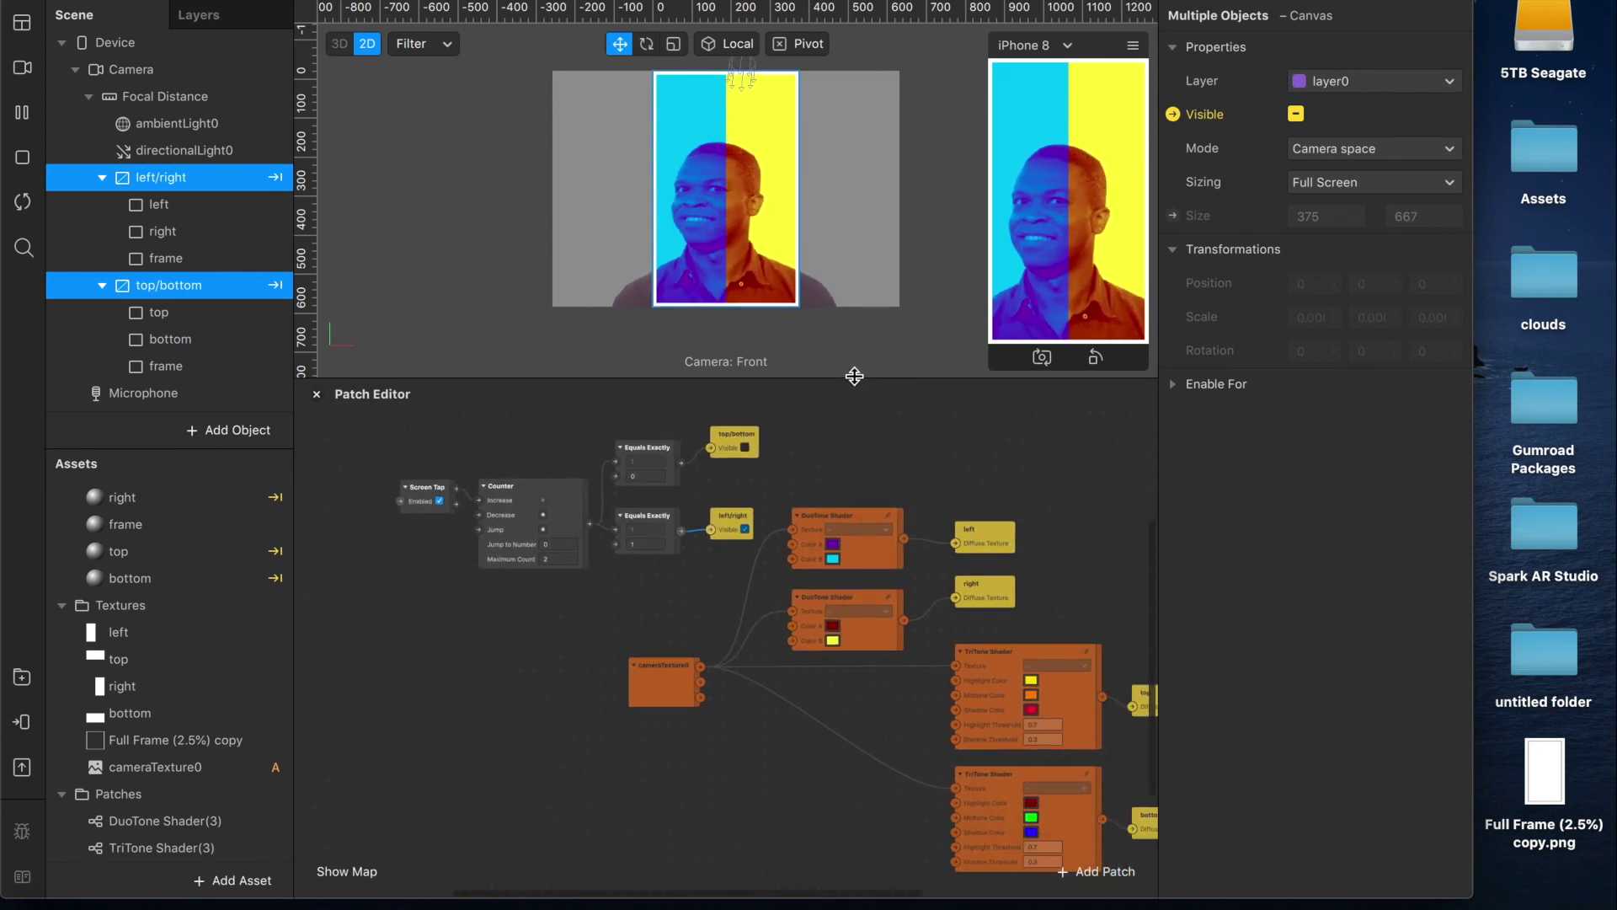
scroll(925, 502, right, 2)
scroll(922, 502, down, 2)
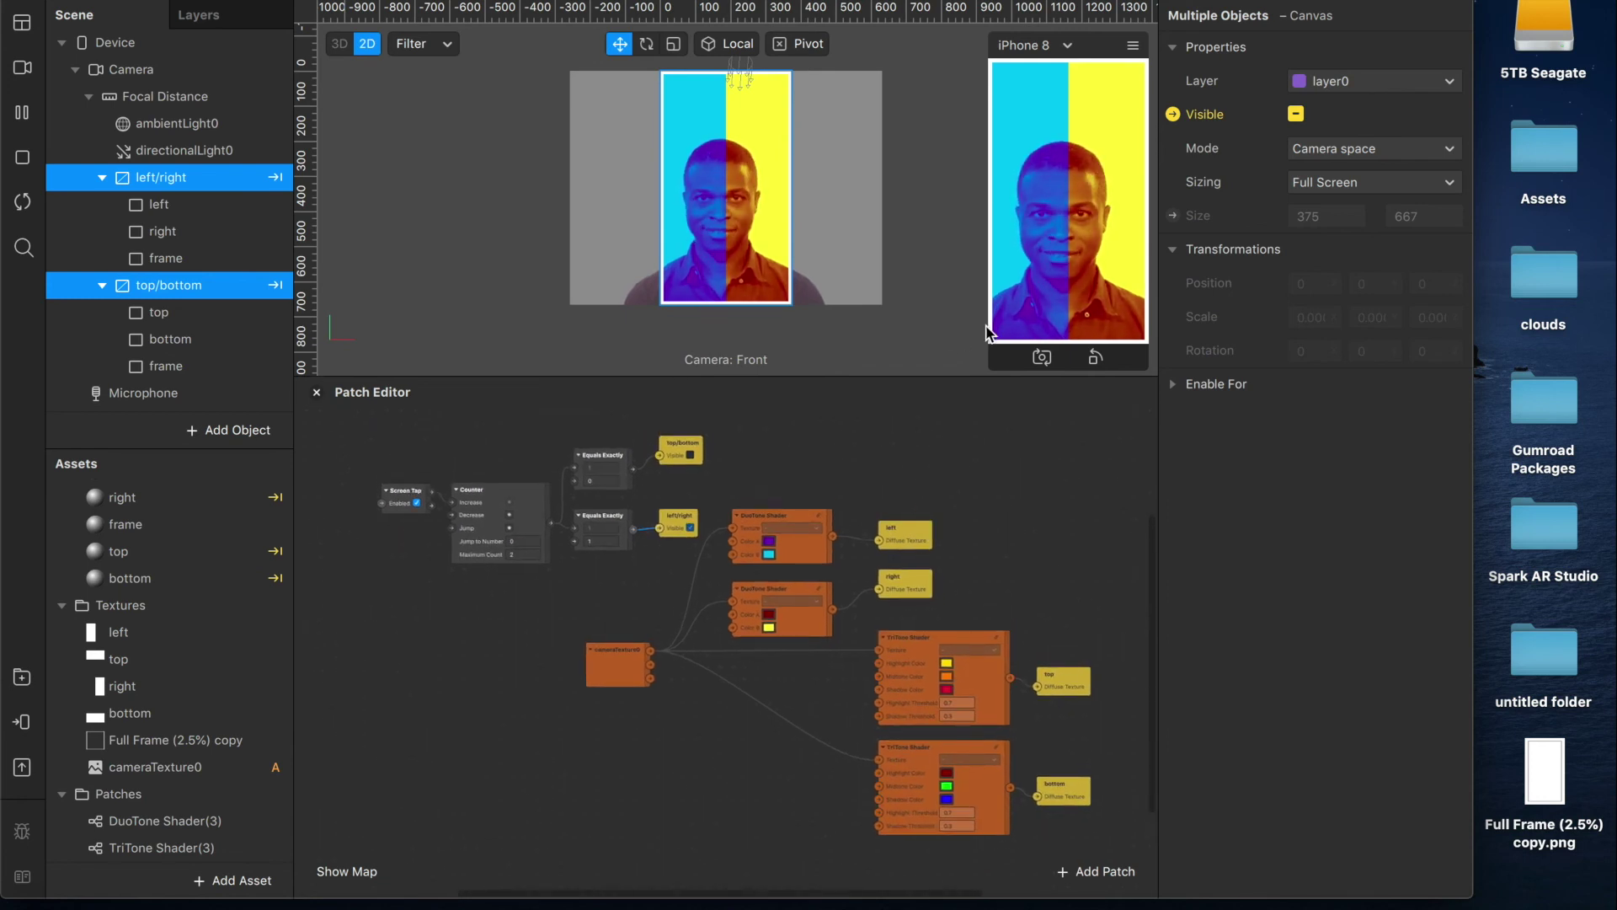
drag(989, 330, 921, 445)
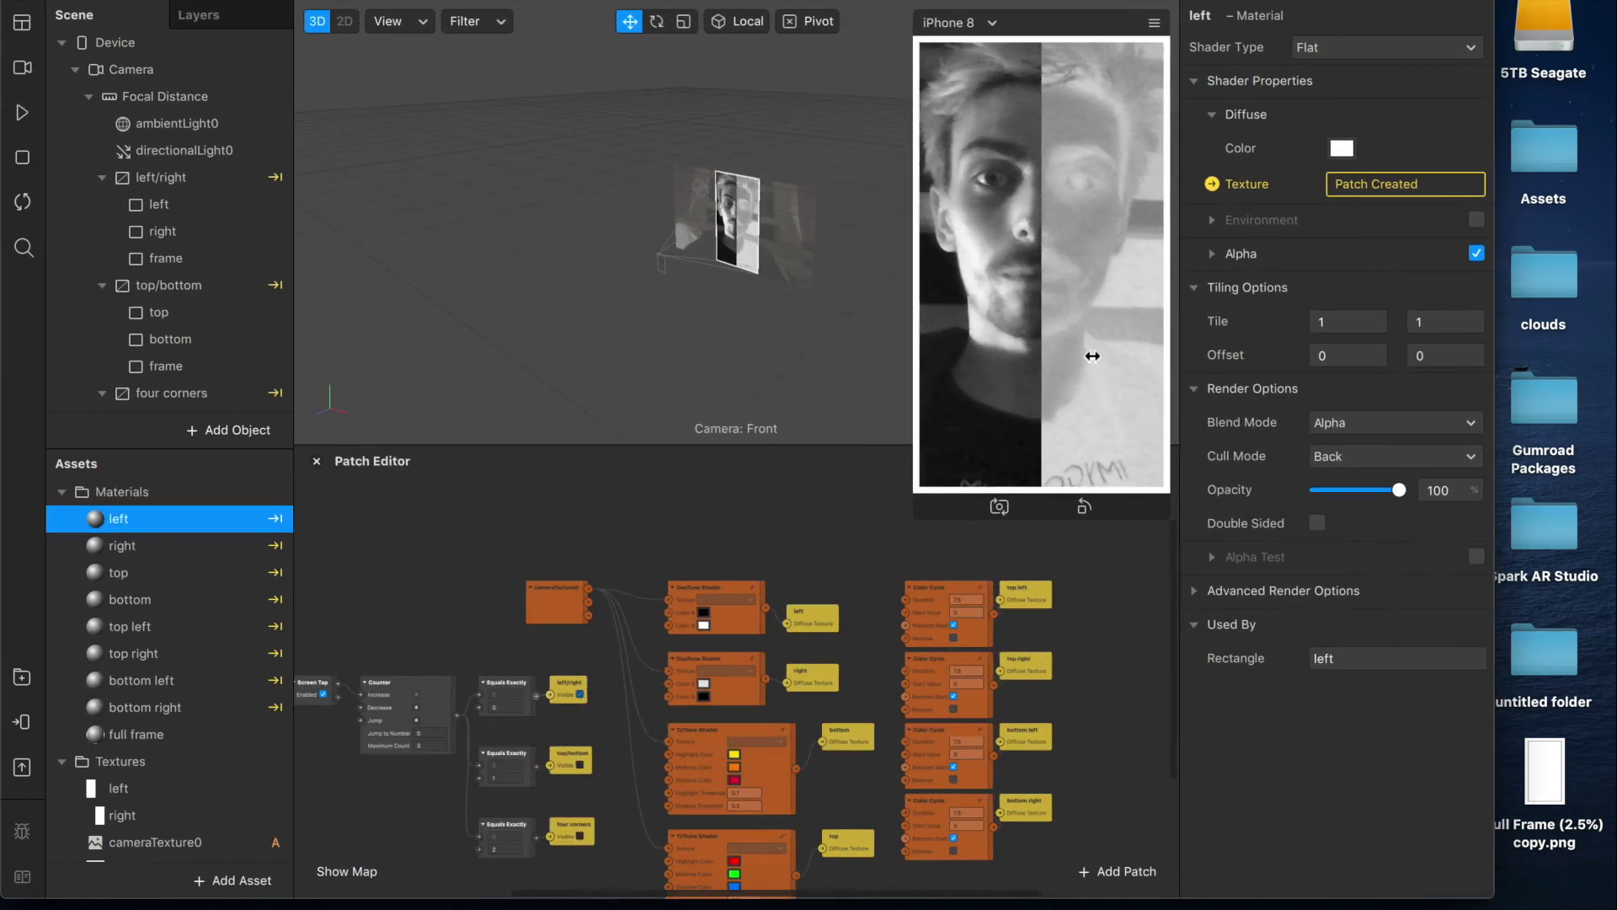
click(1087, 355)
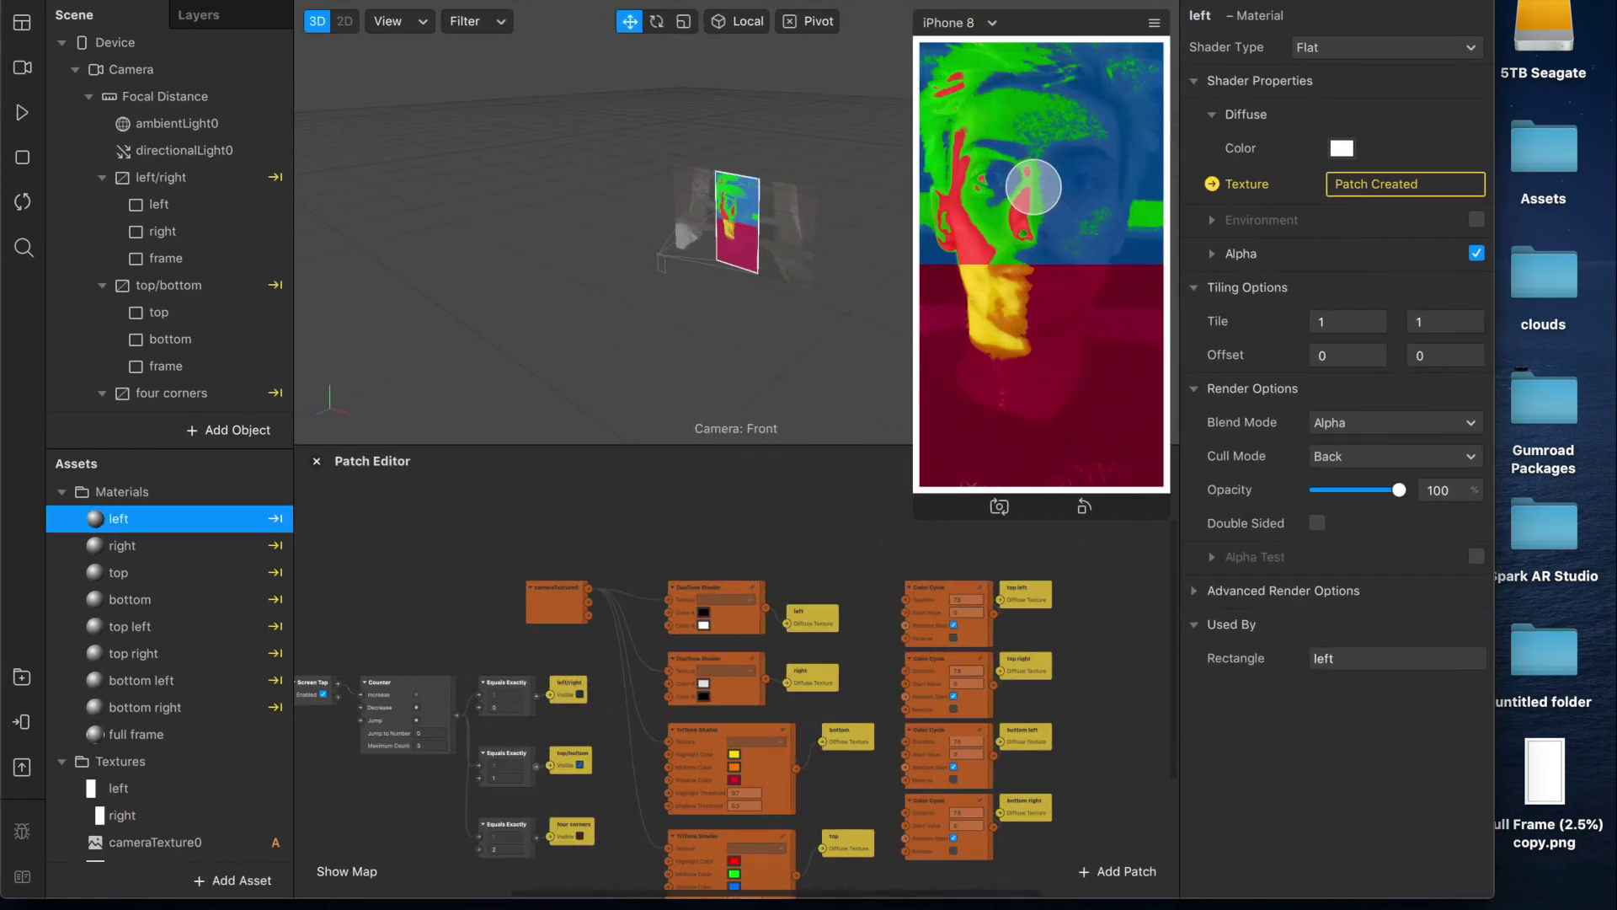
click(1066, 276)
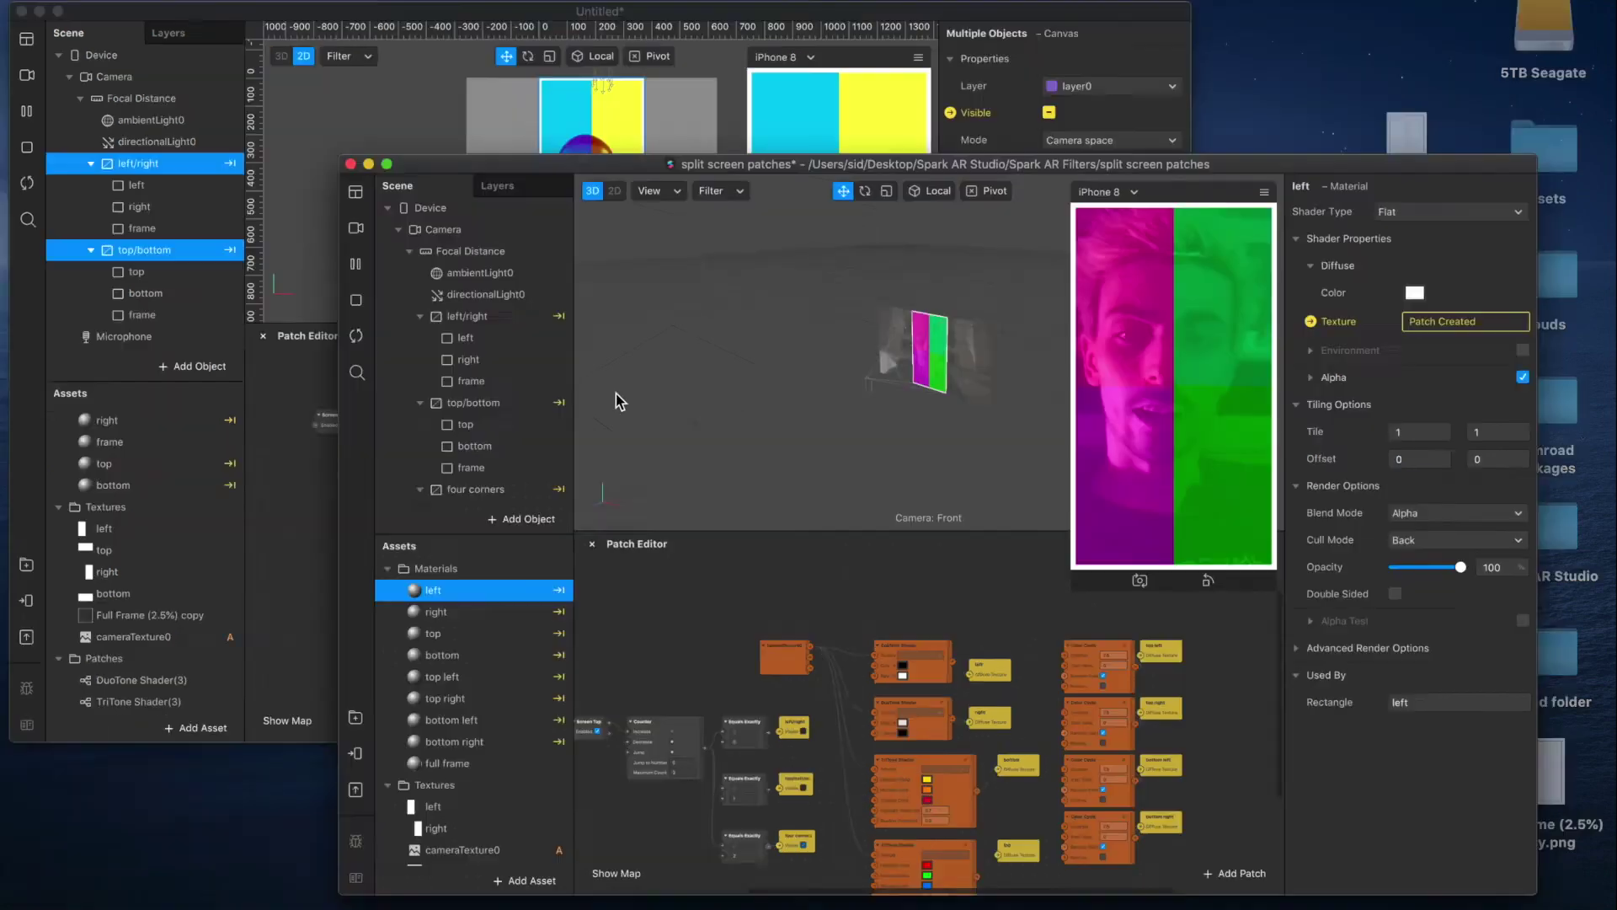
key(ctrl+Up)
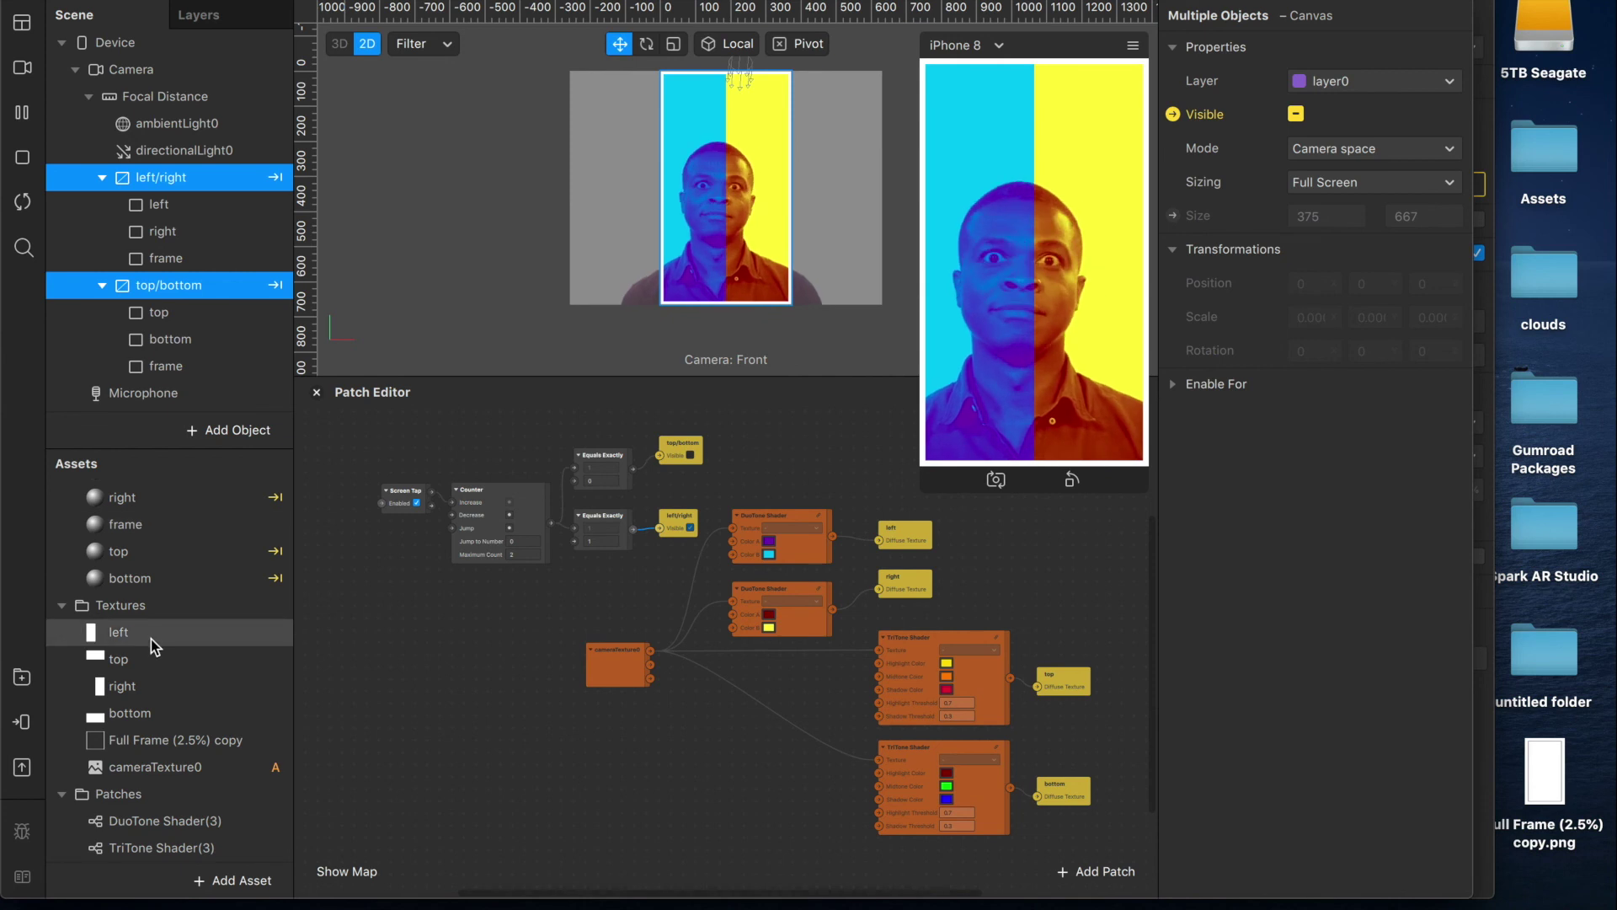
shift+click(119, 703)
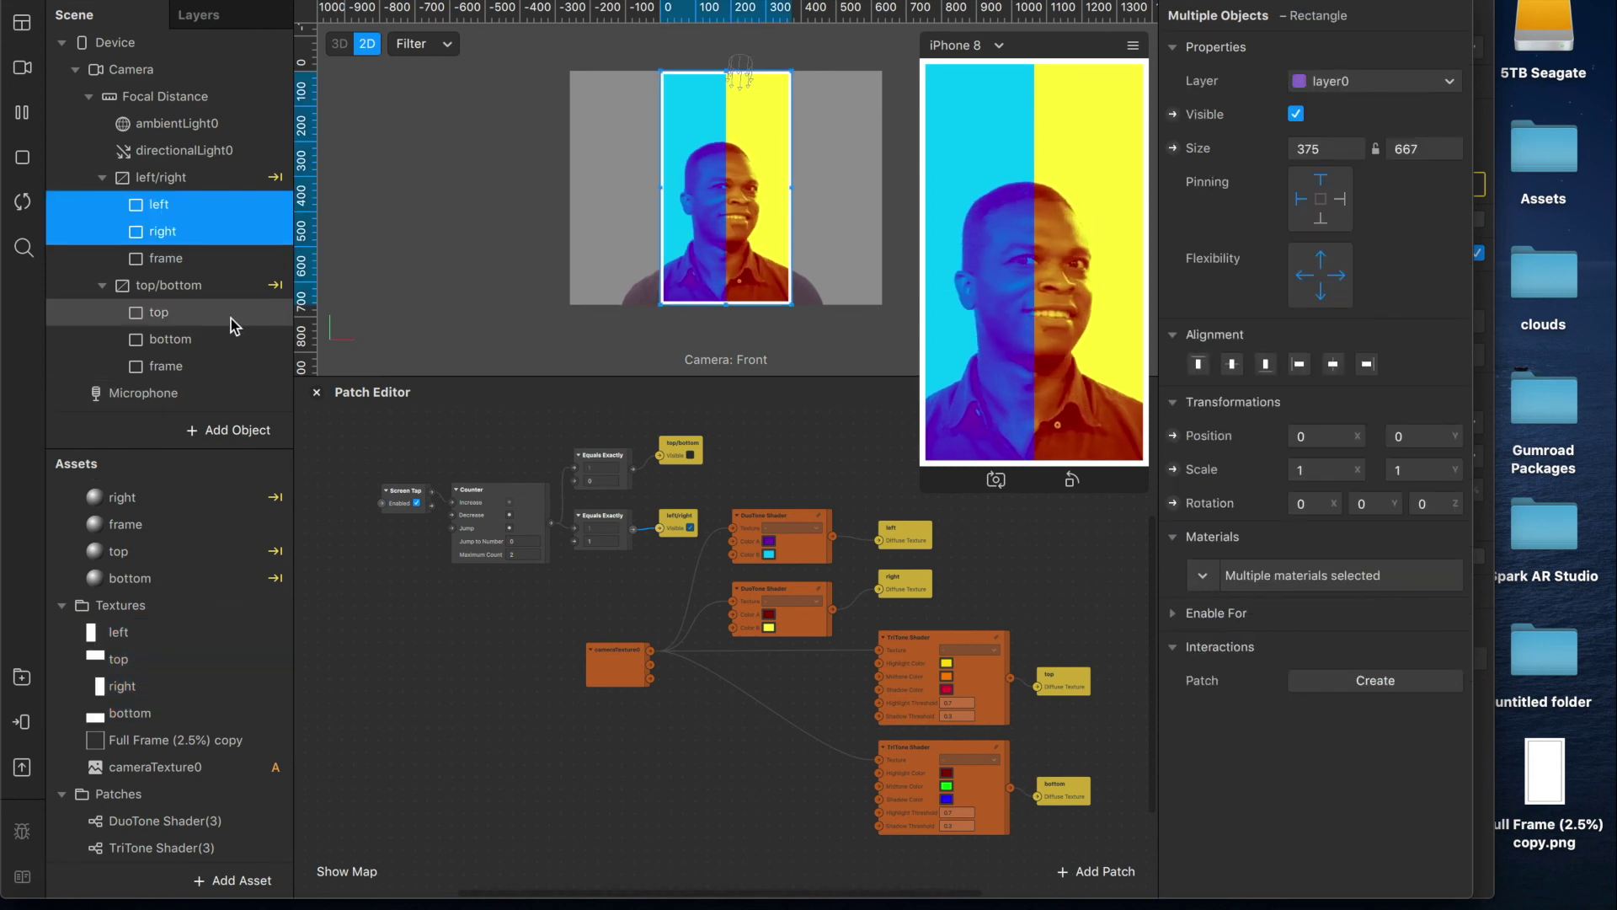
click(1018, 266)
click(1043, 160)
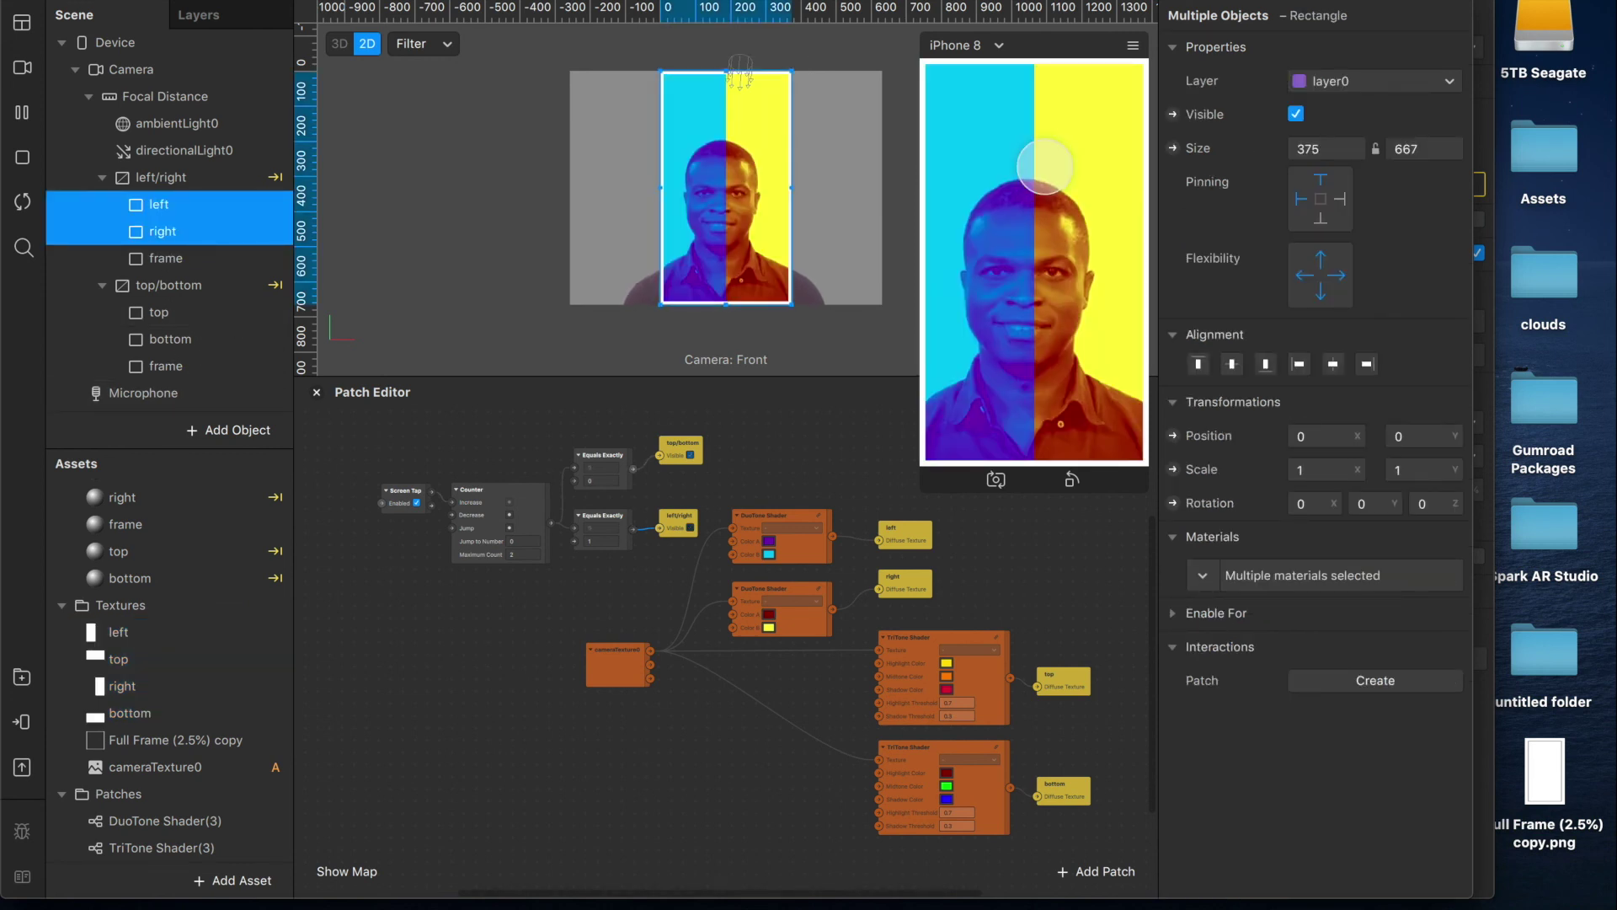
- Bring the four-corners project forward and tap through its left/right, top/bottom and four-corner splits
key(ctrl+Up)
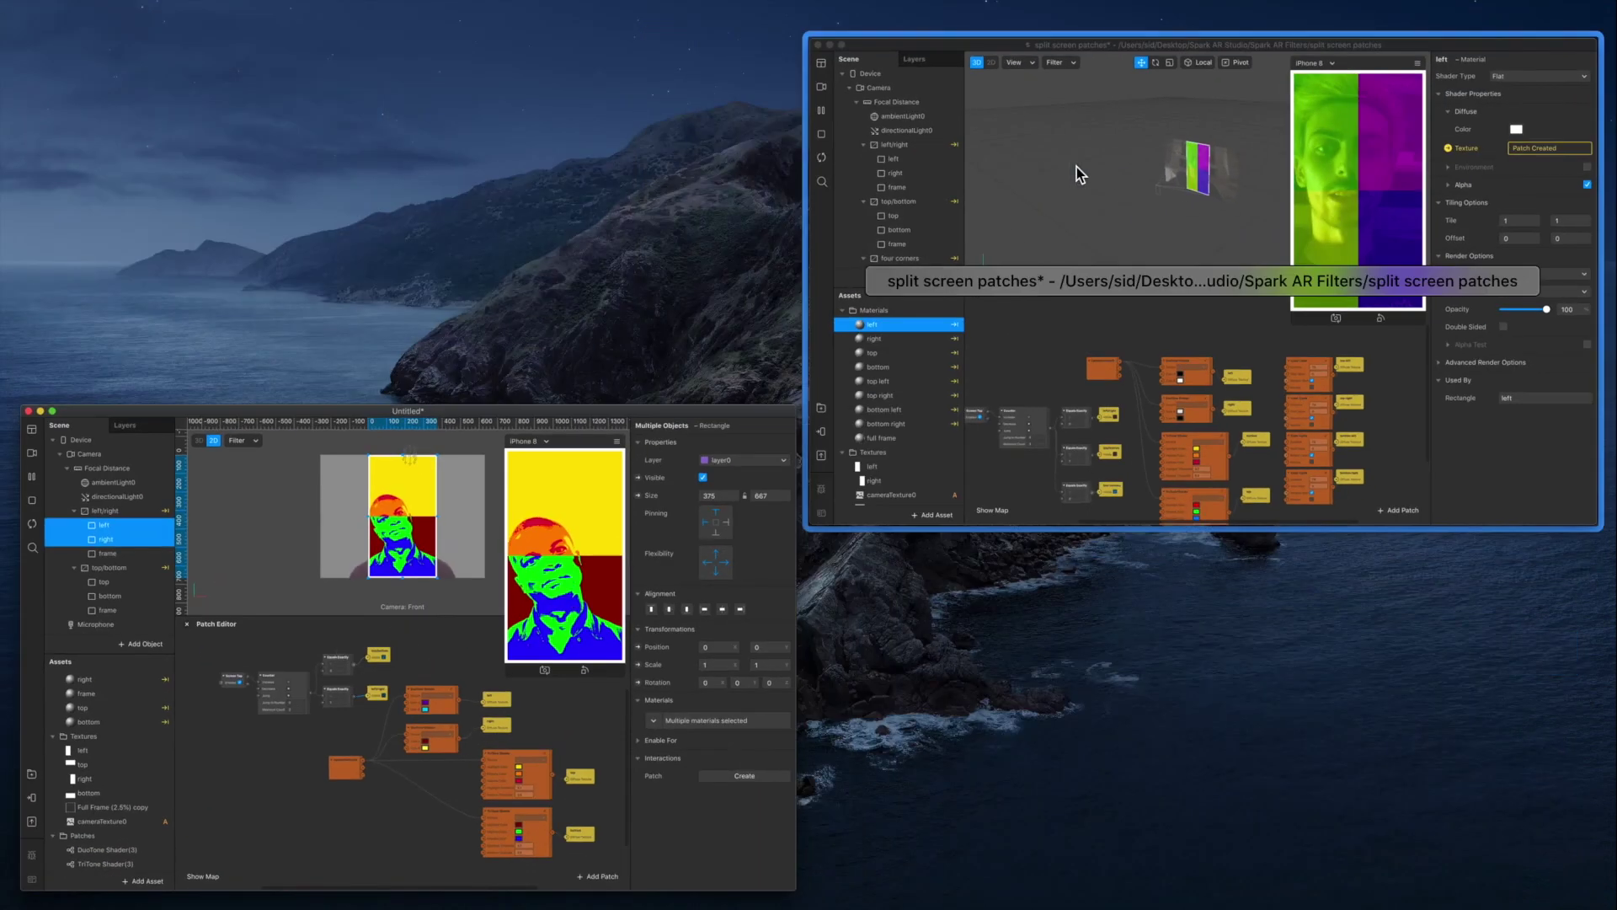
click(1076, 167)
click(1017, 249)
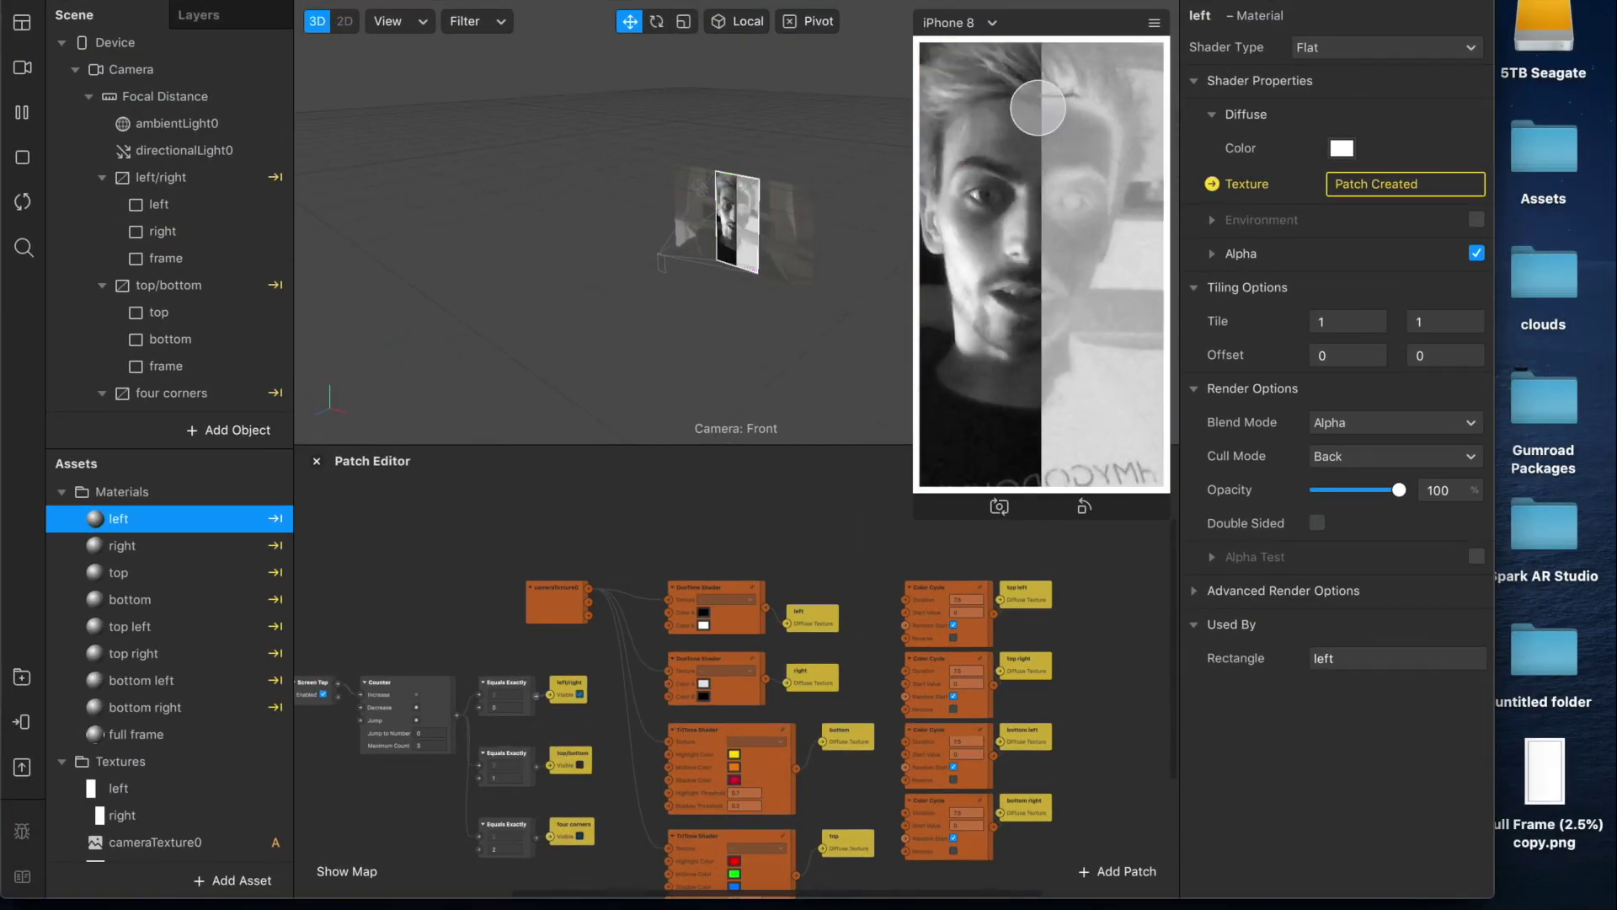
click(952, 269)
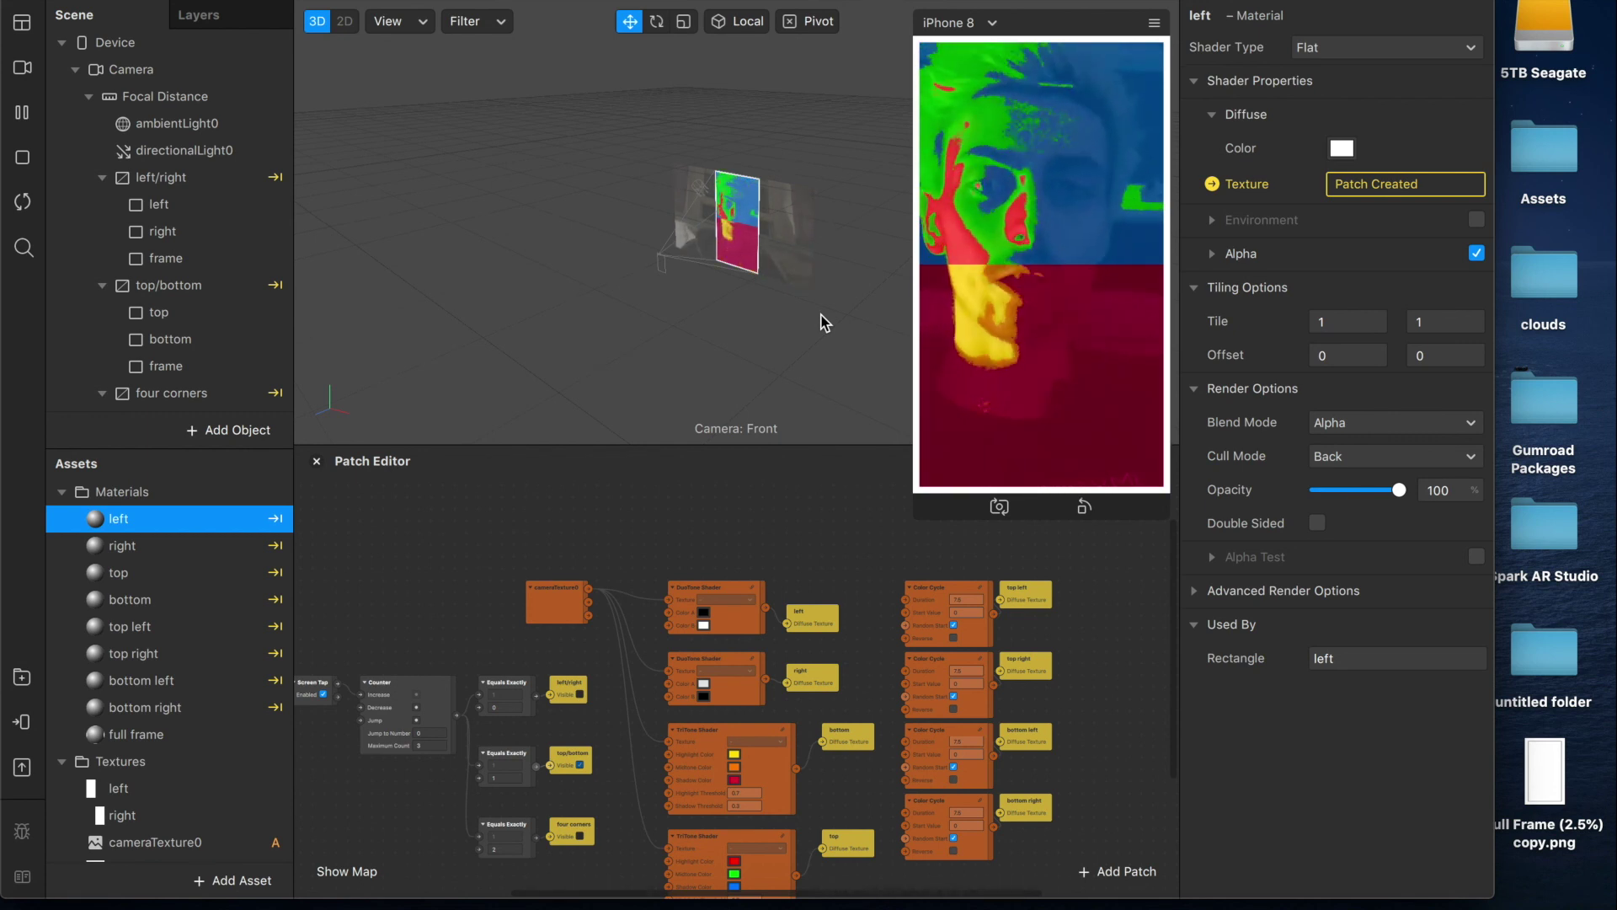
click(1021, 283)
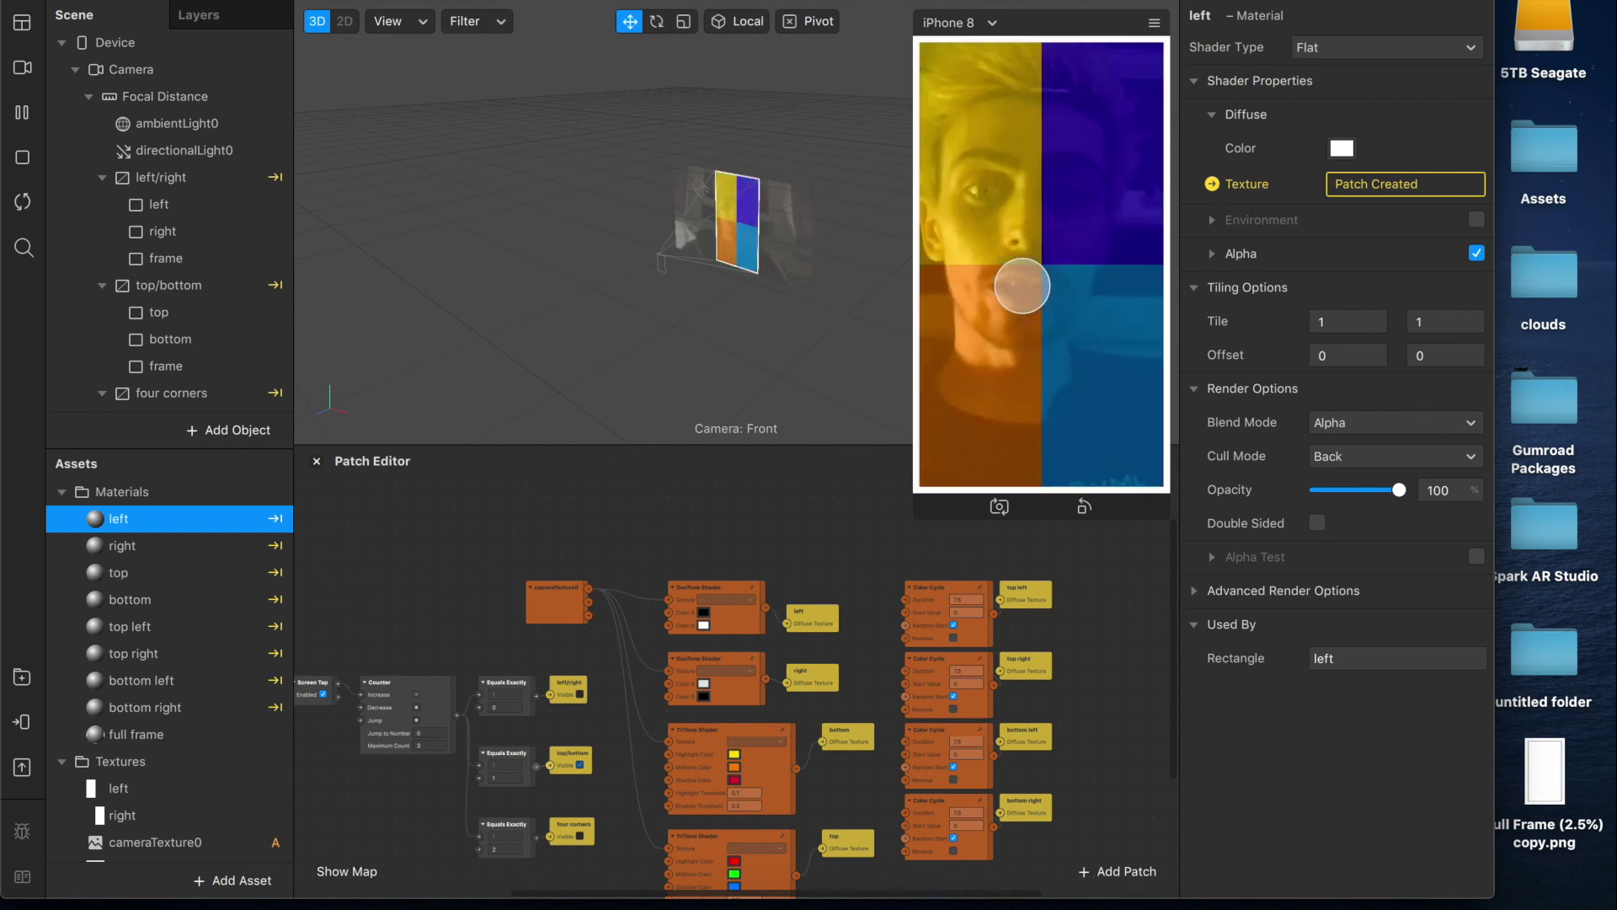